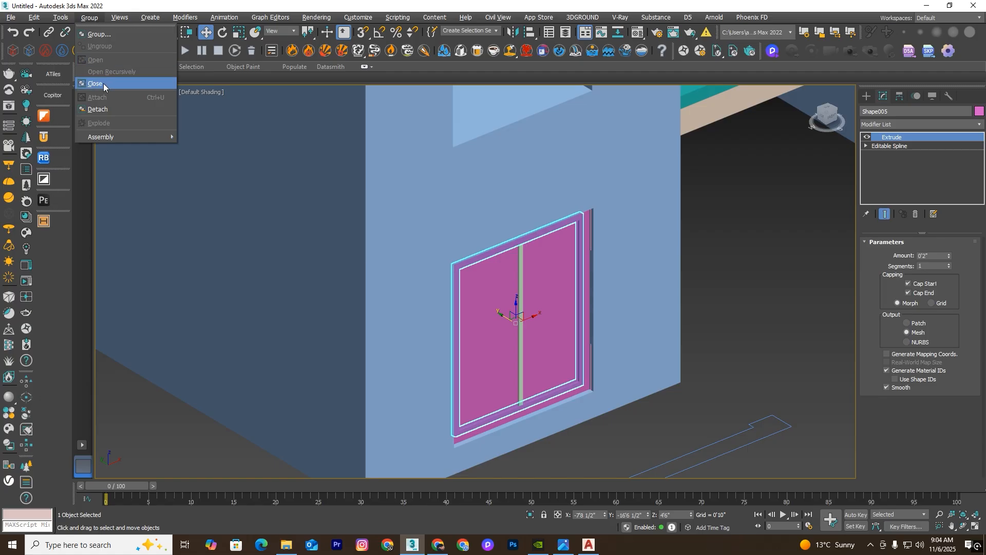
Step: Close the ground-floor window group and make one copy of it straight up at the first-floor opening
{"action": "left_click", "coordinate": [103, 84]}
{"action": "key", "text": "f"}
{"action": "key", "text": "F3"}
{"action": "scroll", "coordinate": [538, 291], "scroll_direction": "down", "scroll_amount": 5}
{"action": "scroll", "coordinate": [645, 401], "scroll_direction": "up", "scroll_amount": 4}
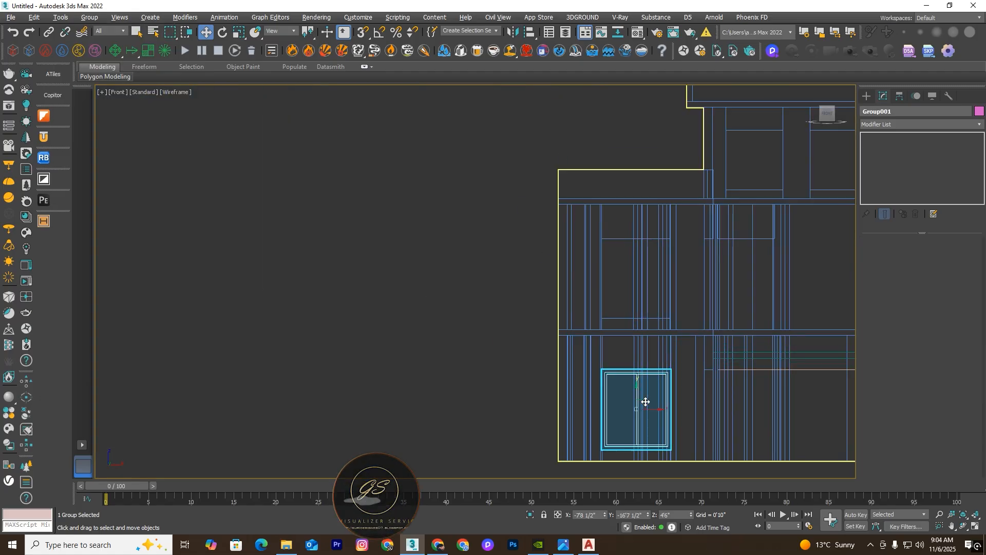
{"action": "left_click_drag", "start_coordinate": [646, 402], "coordinate": [646, 254], "text": "shift"}
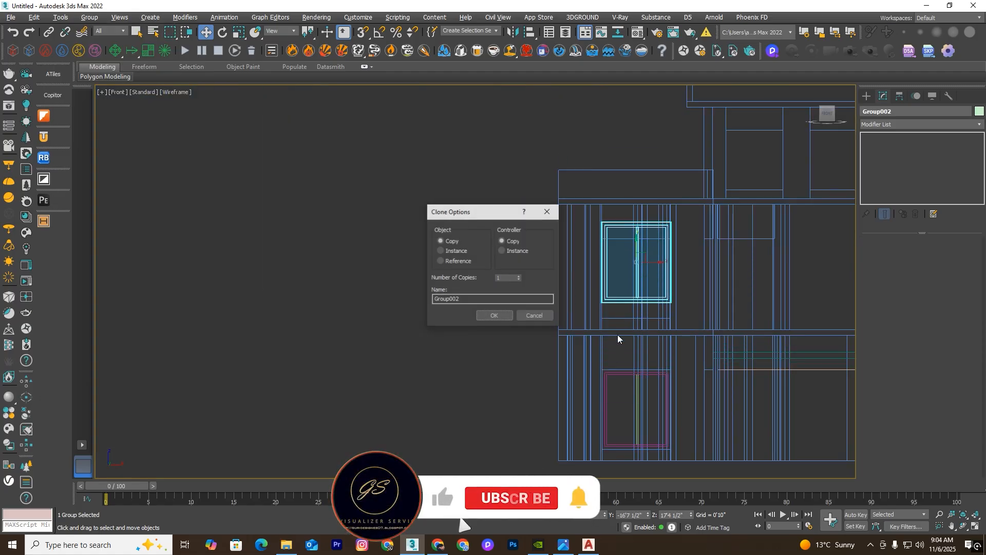
{"action": "left_click", "coordinate": [491, 315]}
Step: Turn on snapping and lower the copied window until it snaps to the bottom edge of the first-floor opening
{"action": "scroll", "coordinate": [617, 304], "scroll_direction": "up", "scroll_amount": 4}
{"action": "key", "text": "s"}
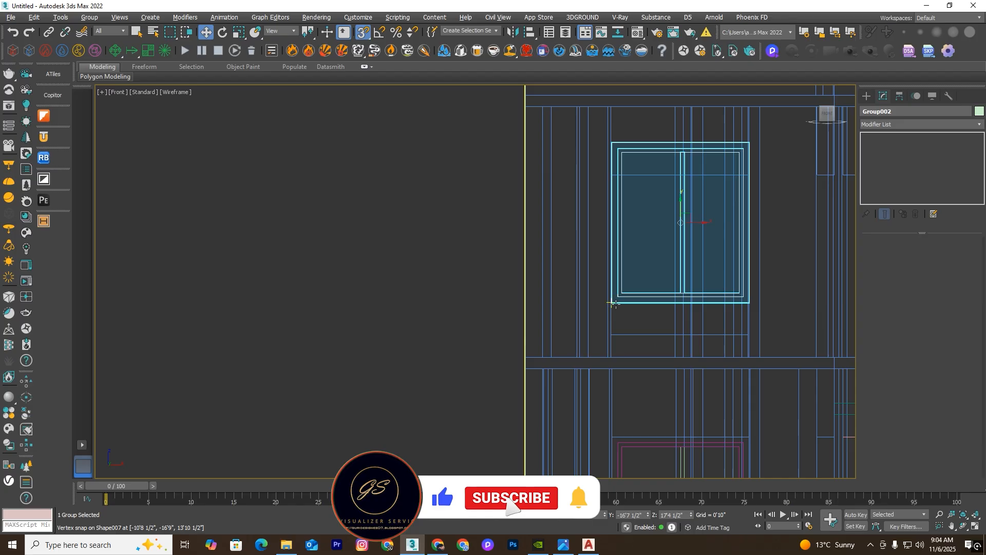
{"action": "scroll", "coordinate": [615, 304], "scroll_direction": "up", "scroll_amount": 5}
{"action": "left_click_drag", "start_coordinate": [572, 278], "coordinate": [565, 333]}
{"action": "scroll", "coordinate": [631, 327], "scroll_direction": "down", "scroll_amount": 6}
{"action": "key", "text": "F3"}
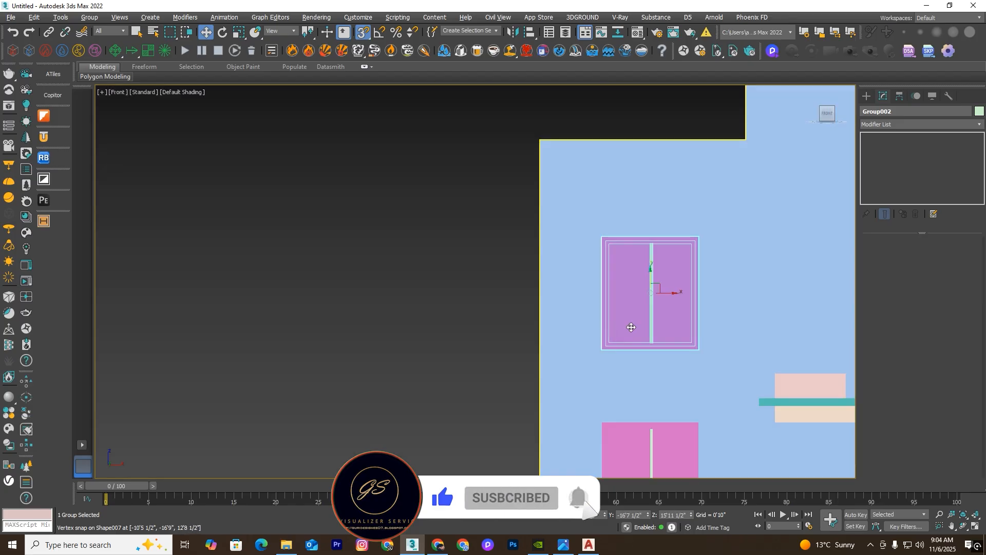
Step: Shift the first-floor window along X so that it snaps to the sides of its wall opening
{"action": "scroll", "coordinate": [631, 327], "scroll_direction": "down", "scroll_amount": 2}
{"action": "middle_click_drag", "start_coordinate": [631, 327], "coordinate": [637, 358], "text": "alt"}
{"action": "scroll", "coordinate": [650, 317], "scroll_direction": "up", "scroll_amount": 6}
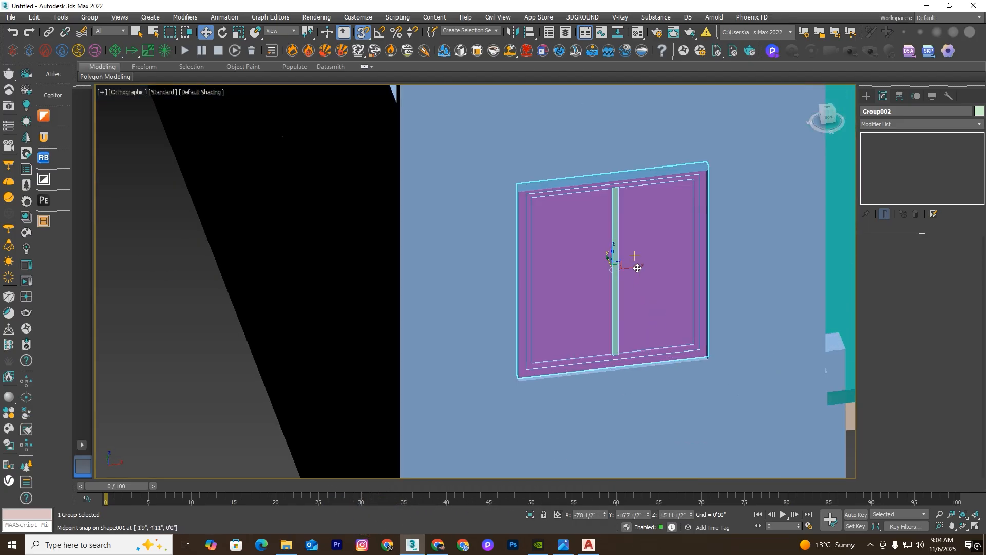
{"action": "left_click_drag", "start_coordinate": [627, 267], "coordinate": [643, 302]}
{"action": "key", "text": "F3"}
{"action": "scroll", "coordinate": [701, 343], "scroll_direction": "up", "scroll_amount": 6}
{"action": "scroll", "coordinate": [575, 334], "scroll_direction": "down", "scroll_amount": 4}
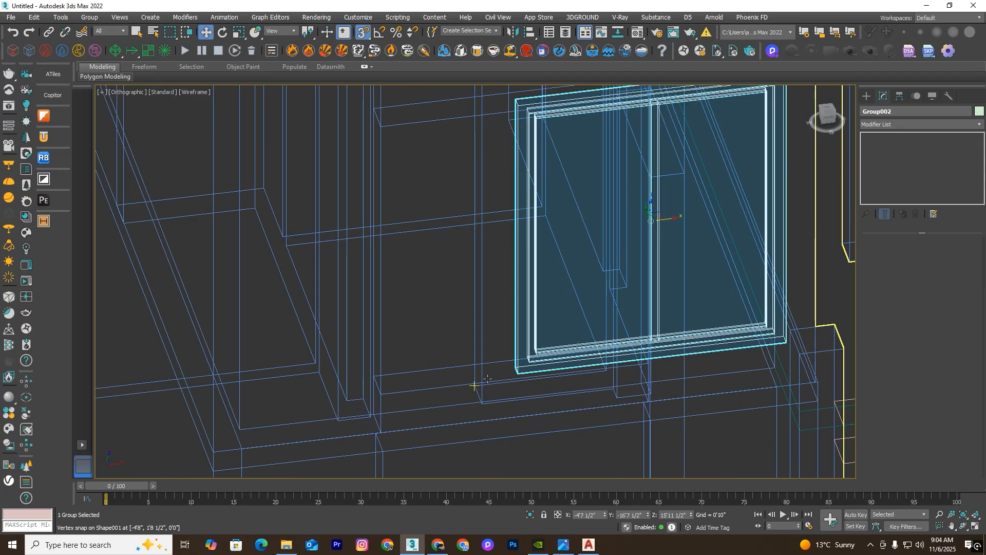
{"action": "scroll", "coordinate": [490, 381], "scroll_direction": "up", "scroll_amount": 2}
{"action": "key", "text": "F3"}
{"action": "scroll", "coordinate": [529, 364], "scroll_direction": "down", "scroll_amount": 4}
{"action": "mouse_move", "coordinate": [522, 346]}
{"action": "left_mouse_down"}
{"action": "mouse_move", "coordinate": [521, 375]}
{"action": "mouse_move", "coordinate": [339, 400]}
{"action": "left_mouse_up"}
{"action": "scroll", "coordinate": [671, 291], "scroll_direction": "down", "scroll_amount": 4}
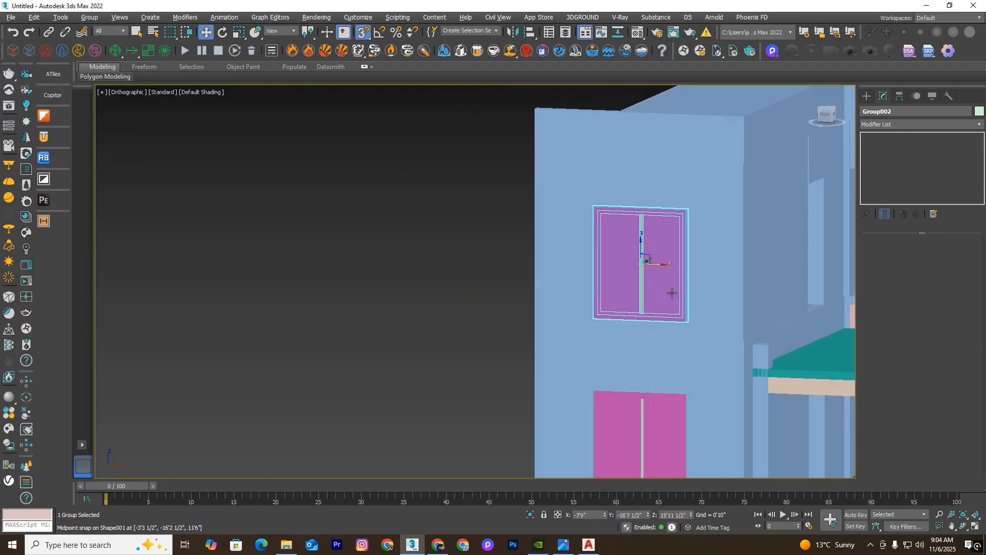
{"action": "middle_click_drag", "start_coordinate": [671, 291], "coordinate": [679, 321], "text": "alt"}
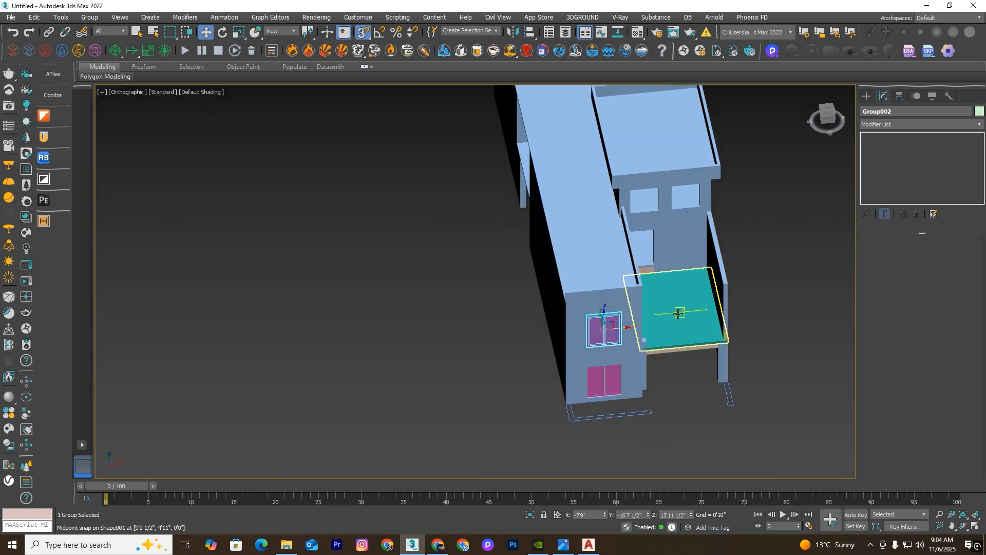
Step: Turn off Midpoint snapping, leaving Vertex on, and isolate the first-floor window together with the building walls
{"action": "right_click", "coordinate": [366, 35]}
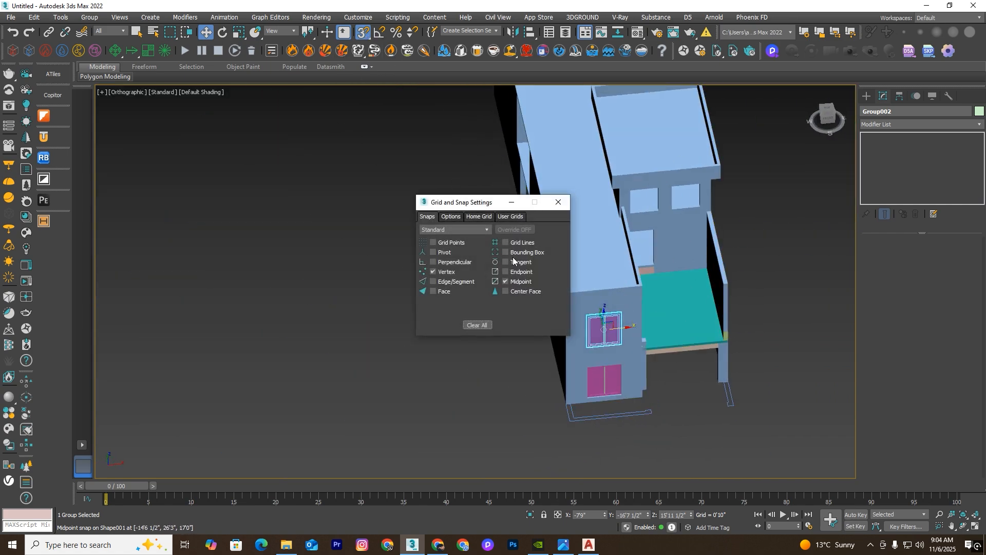
{"action": "left_click", "coordinate": [559, 202]}
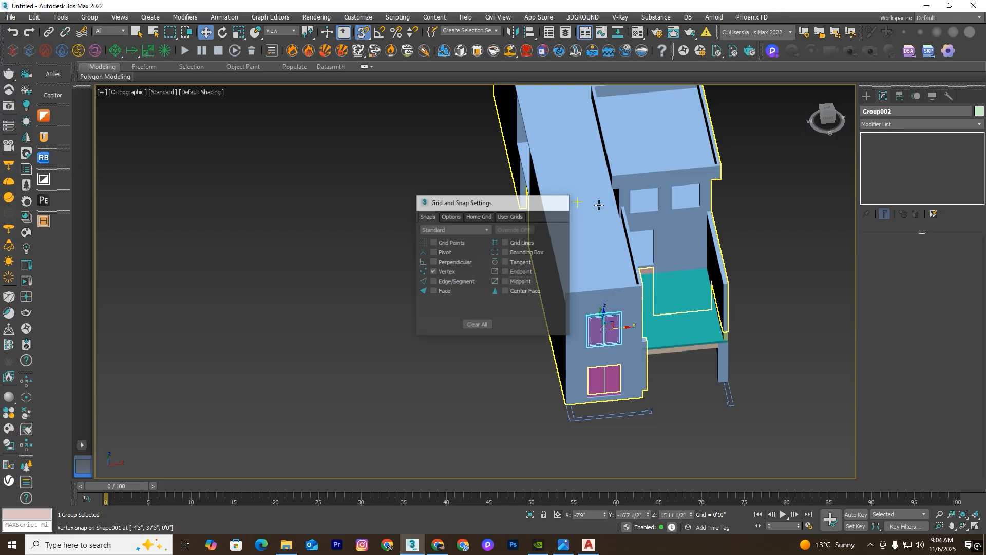
{"action": "left_click", "coordinate": [668, 201], "text": "ctrl"}
{"action": "left_click", "coordinate": [534, 515]}
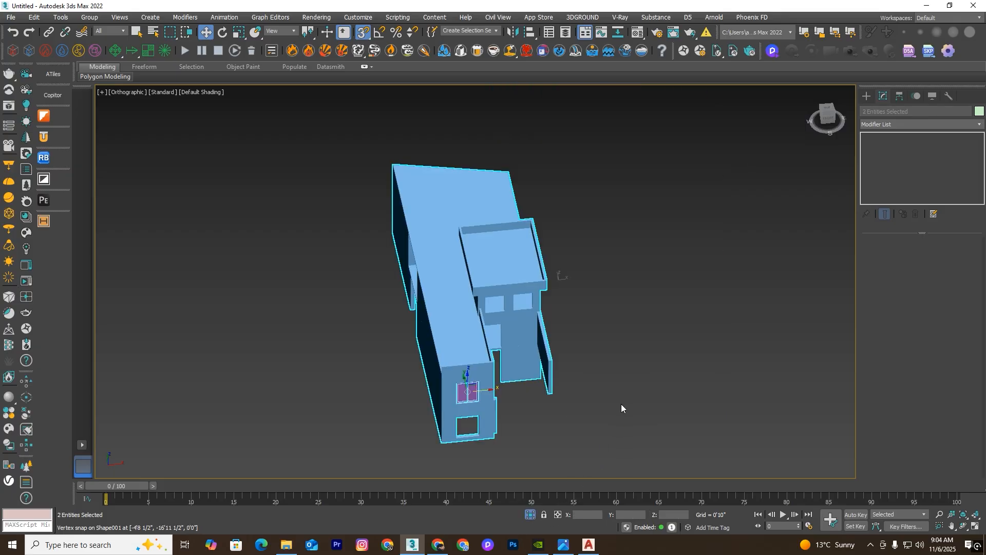
Step: In the front wireframe view, copy the first-floor window group once to the left opening of the top floor
{"action": "key", "text": "f"}
{"action": "scroll", "coordinate": [609, 334], "scroll_direction": "down", "scroll_amount": 9}
{"action": "key", "text": "F3"}
{"action": "left_click", "coordinate": [635, 369]}
{"action": "scroll", "coordinate": [553, 256], "scroll_direction": "up", "scroll_amount": 2}
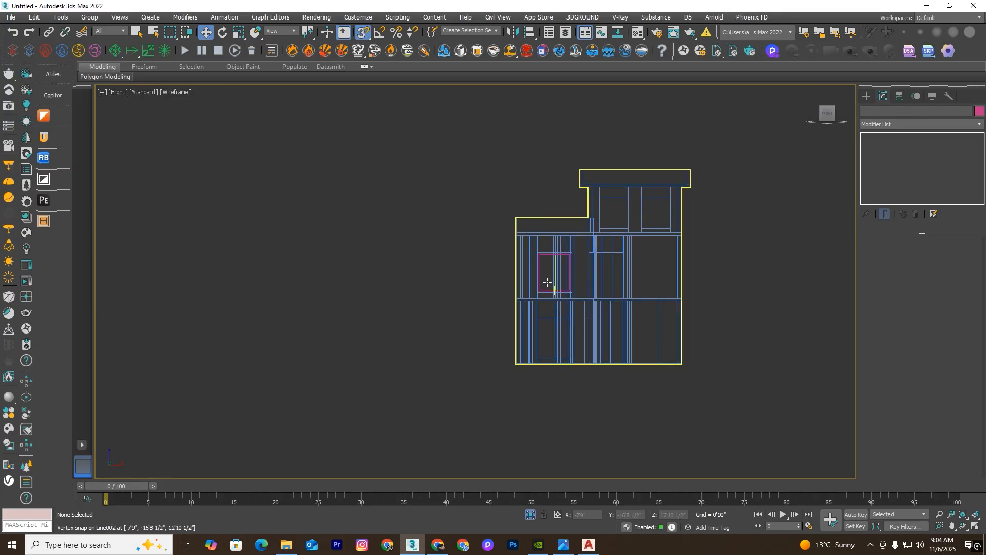
{"action": "left_click", "coordinate": [547, 282]}
{"action": "scroll", "coordinate": [555, 267], "scroll_direction": "up", "scroll_amount": 5}
{"action": "scroll", "coordinate": [779, 319], "scroll_direction": "down", "scroll_amount": 5}
{"action": "scroll", "coordinate": [524, 256], "scroll_direction": "up", "scroll_amount": 6}
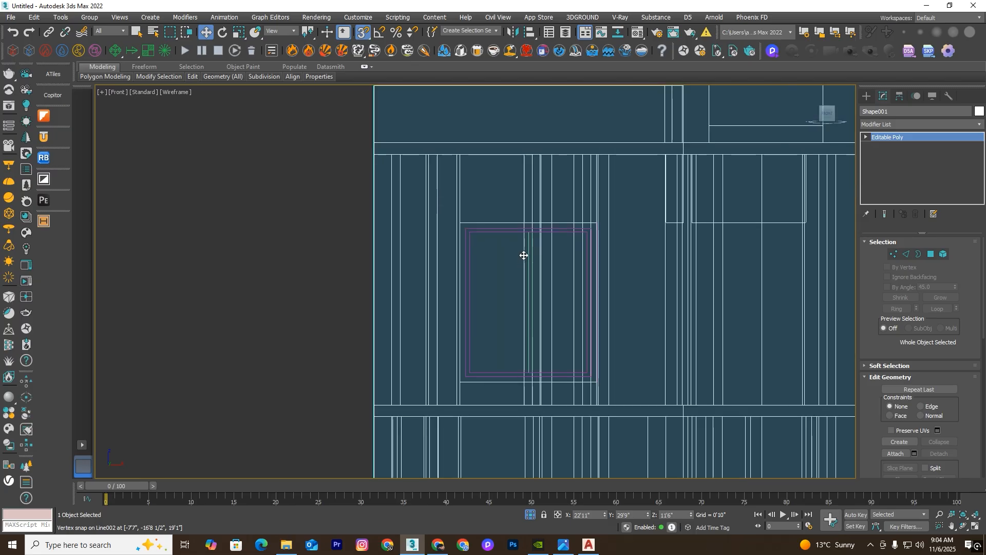
{"action": "left_click", "coordinate": [501, 234]}
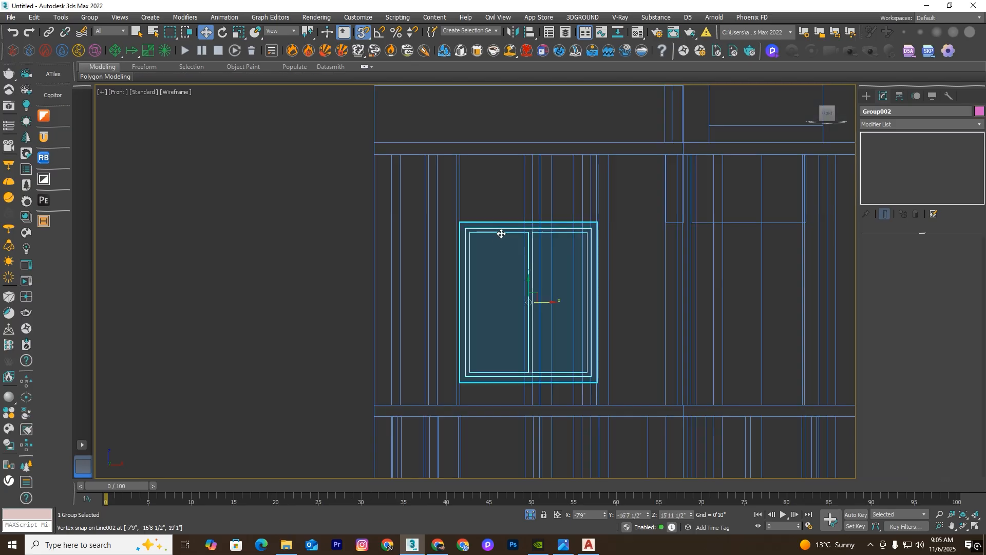
{"action": "scroll", "coordinate": [492, 263], "scroll_direction": "down", "scroll_amount": 4}
{"action": "mouse_move", "coordinate": [480, 268]}
{"action": "left_mouse_down", "text": "shift"}
{"action": "mouse_move", "coordinate": [554, 266]}
{"action": "mouse_move", "coordinate": [561, 162]}
{"action": "mouse_move", "coordinate": [620, 234]}
{"action": "mouse_move", "coordinate": [617, 244]}
{"action": "left_mouse_up", "text": "shift"}
{"action": "left_click", "coordinate": [497, 316]}
Step: Snap the copied window to the lower right corner of the left top-floor opening
{"action": "scroll", "coordinate": [556, 195], "scroll_direction": "up", "scroll_amount": 5}
{"action": "scroll", "coordinate": [597, 249], "scroll_direction": "down", "scroll_amount": 4}
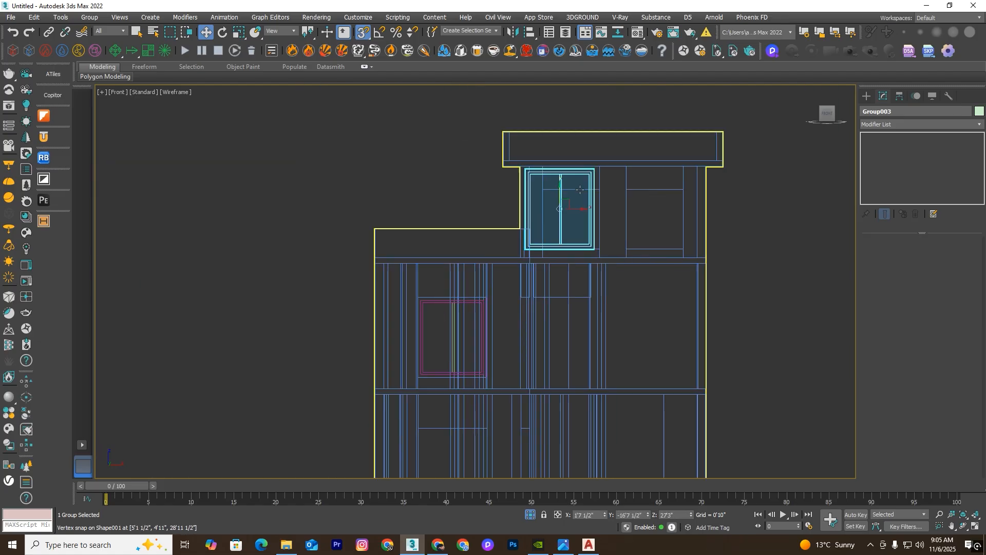
{"action": "scroll", "coordinate": [579, 197], "scroll_direction": "up", "scroll_amount": 3}
{"action": "left_click_drag", "start_coordinate": [545, 226], "coordinate": [507, 233]}
{"action": "left_click_drag", "start_coordinate": [606, 340], "coordinate": [638, 341]}
Step: Isolate the top-floor window copy and ungroup it
{"action": "left_click", "coordinate": [532, 516]}
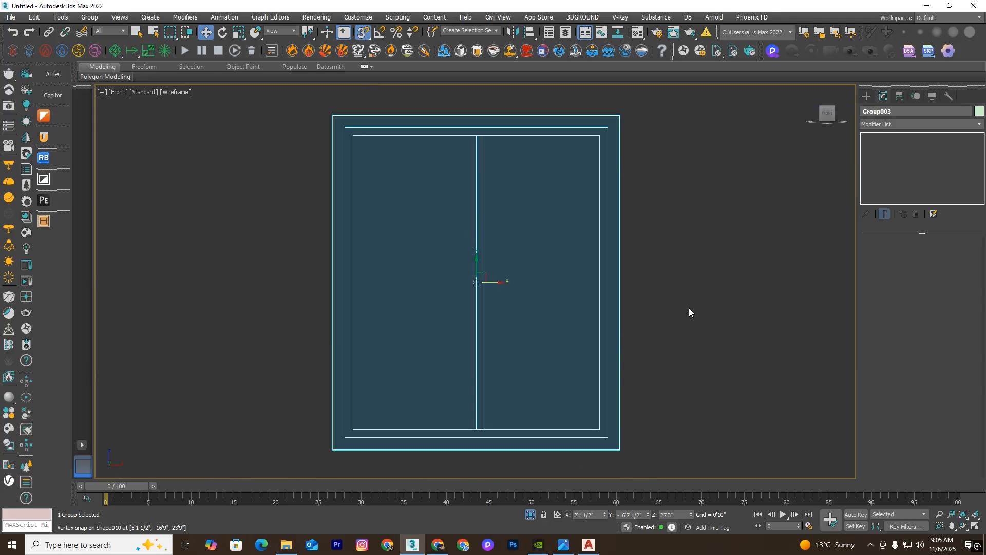
{"action": "left_click", "coordinate": [89, 18]}
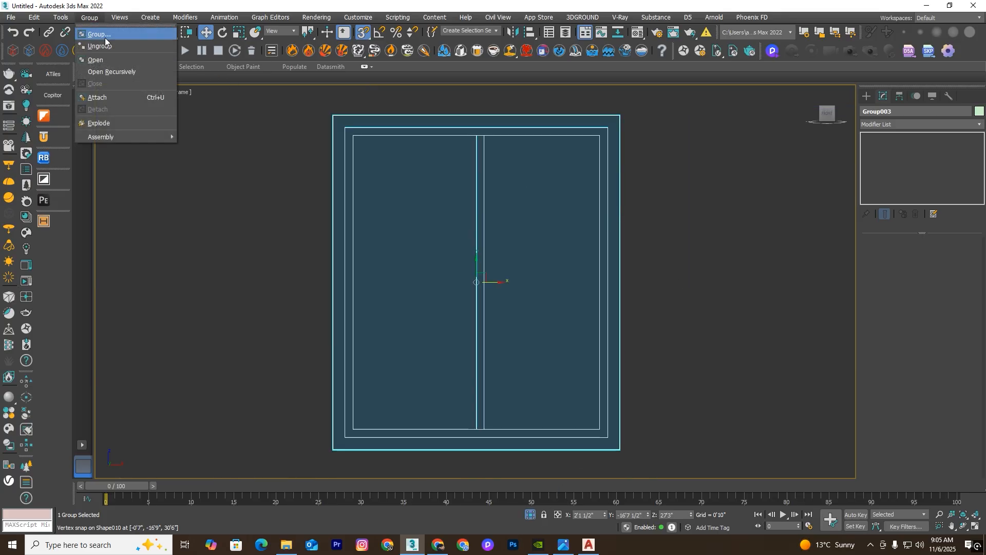
{"action": "left_click", "coordinate": [99, 46]}
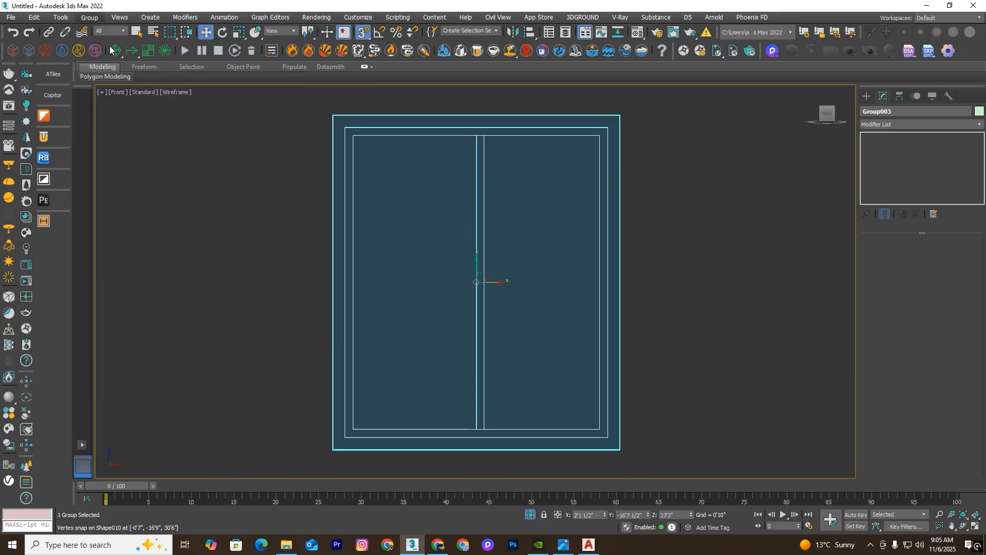
Step: Convert the outer frame of the ungrouped window to an Editable Poly
{"action": "left_click", "coordinate": [654, 204]}
{"action": "left_click", "coordinate": [619, 149]}
{"action": "right_click", "coordinate": [652, 153]}
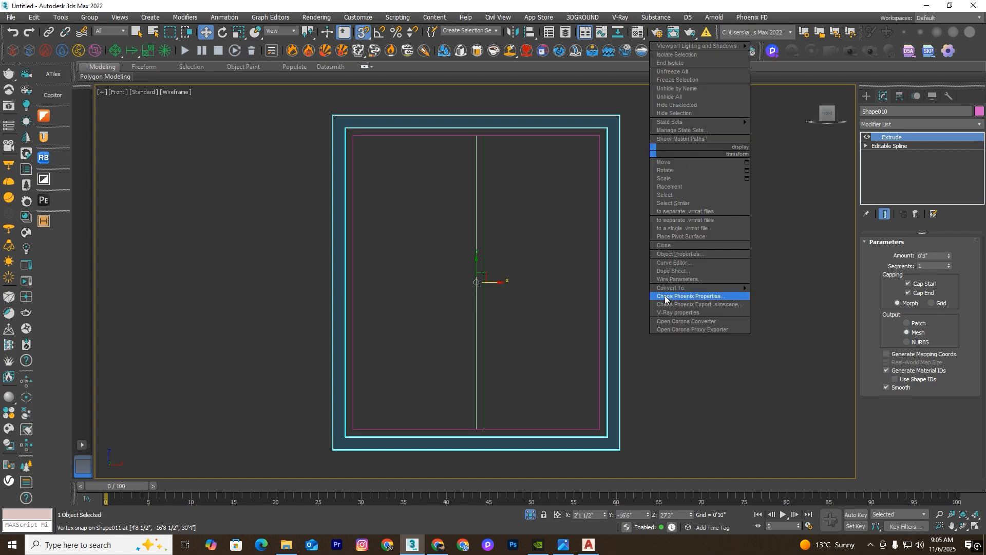
{"action": "mouse_move", "coordinate": [689, 286]}
{"action": "left_click", "coordinate": [775, 295]}
Step: Attach Line003, Rectangle004, Shape011 and Shape012 to the outer frame and end the isolation
{"action": "scroll", "coordinate": [932, 383], "scroll_direction": "down", "scroll_amount": 3}
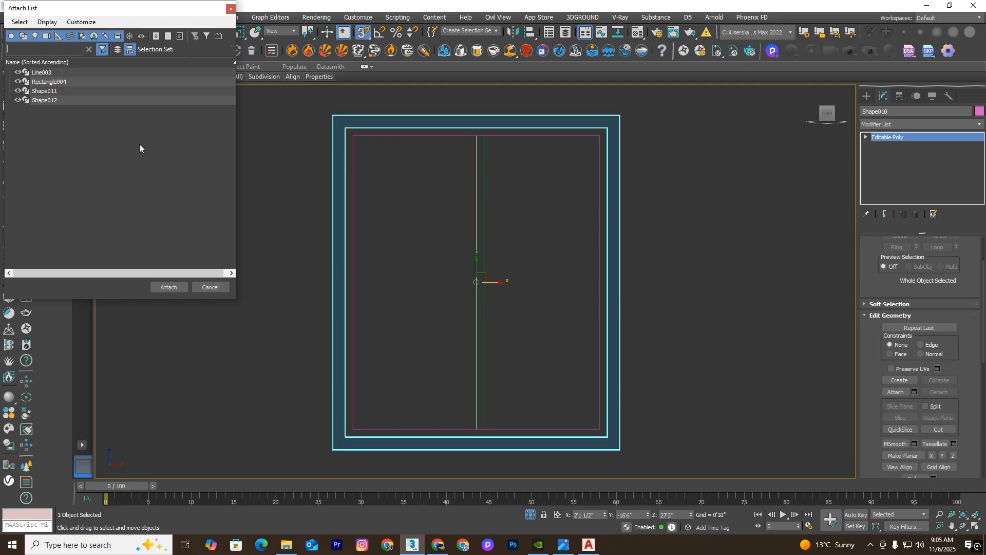
{"action": "key", "text": "ctrl+a"}
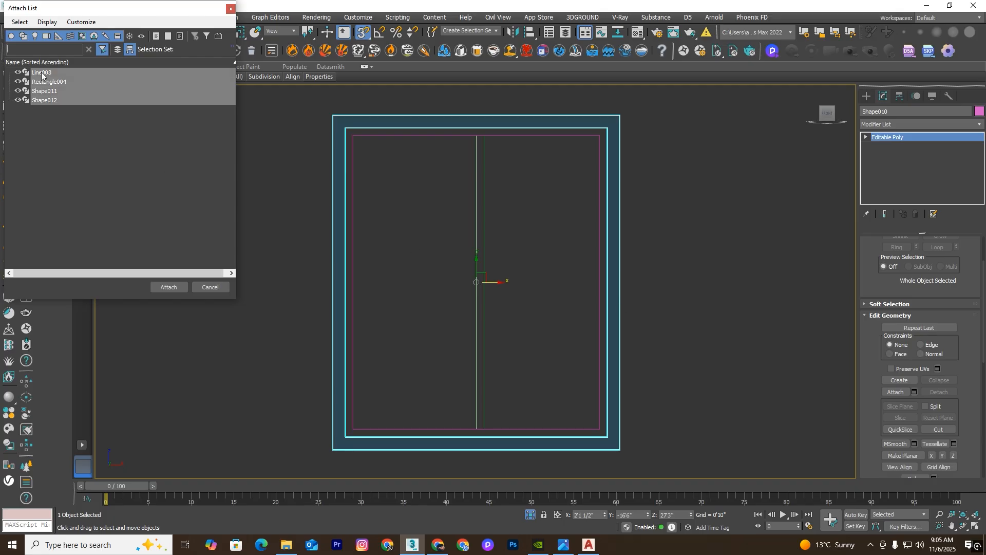
{"action": "left_click", "coordinate": [165, 288]}
{"action": "left_click", "coordinate": [530, 514]}
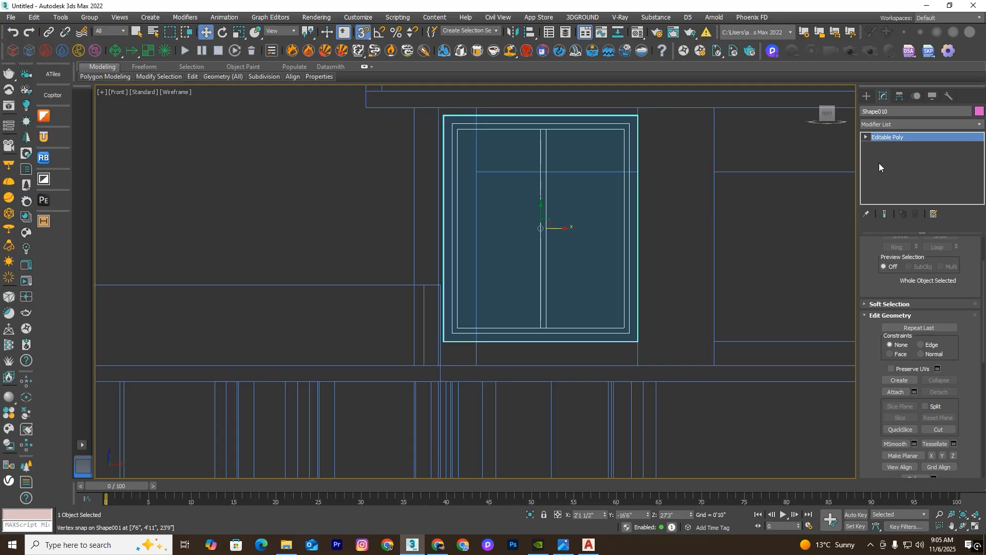
Step: Move the window's top vertices down to snap to the top edge of the wall opening
{"action": "left_click", "coordinate": [885, 146]}
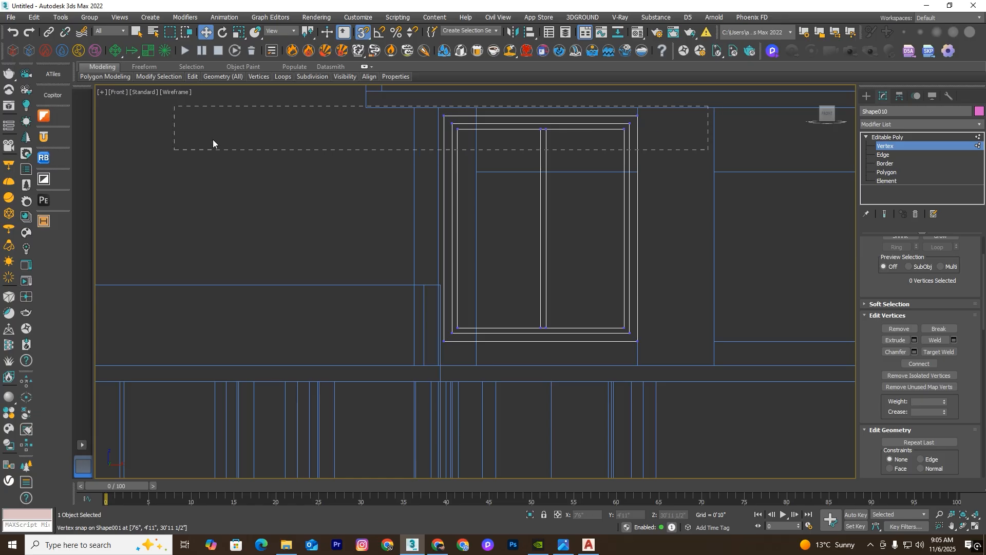
{"action": "left_click_drag", "start_coordinate": [214, 139], "coordinate": [206, 149]}
{"action": "left_click_drag", "start_coordinate": [541, 110], "coordinate": [637, 166]}
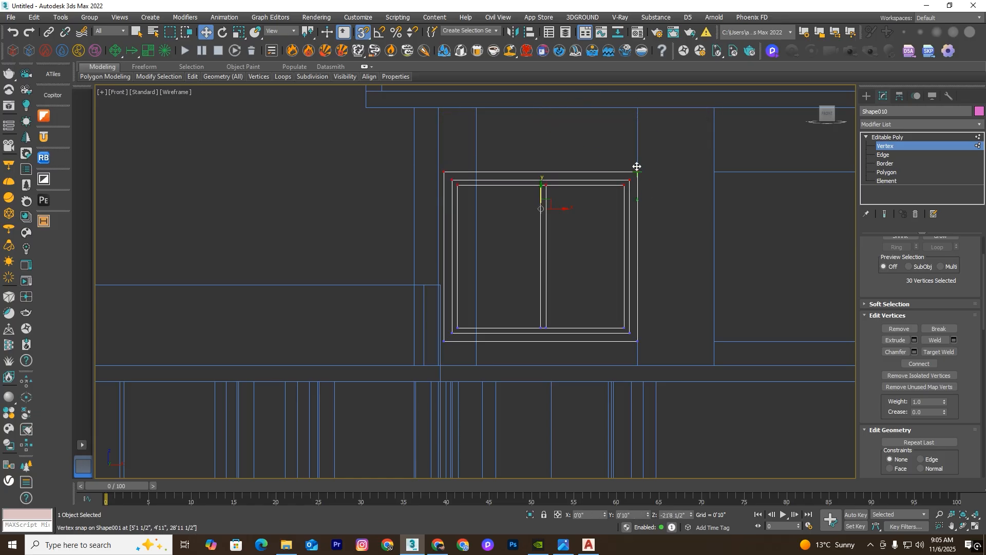
Step: Move the window's left-side vertices to snap to the left edge of the opening, and leave vertex editing
{"action": "left_click_drag", "start_coordinate": [470, 262], "coordinate": [505, 302]}
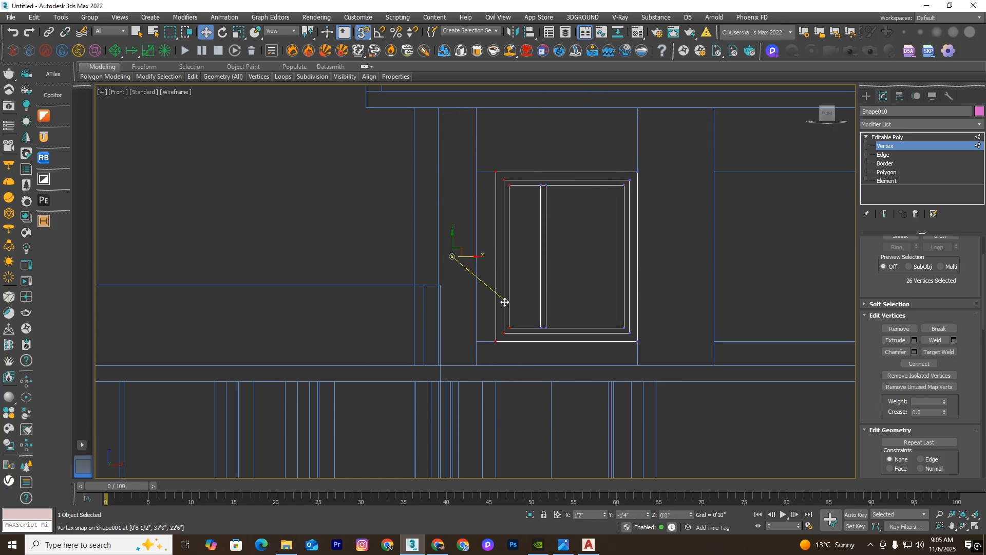
{"action": "left_click_drag", "start_coordinate": [496, 343], "coordinate": [473, 342]}
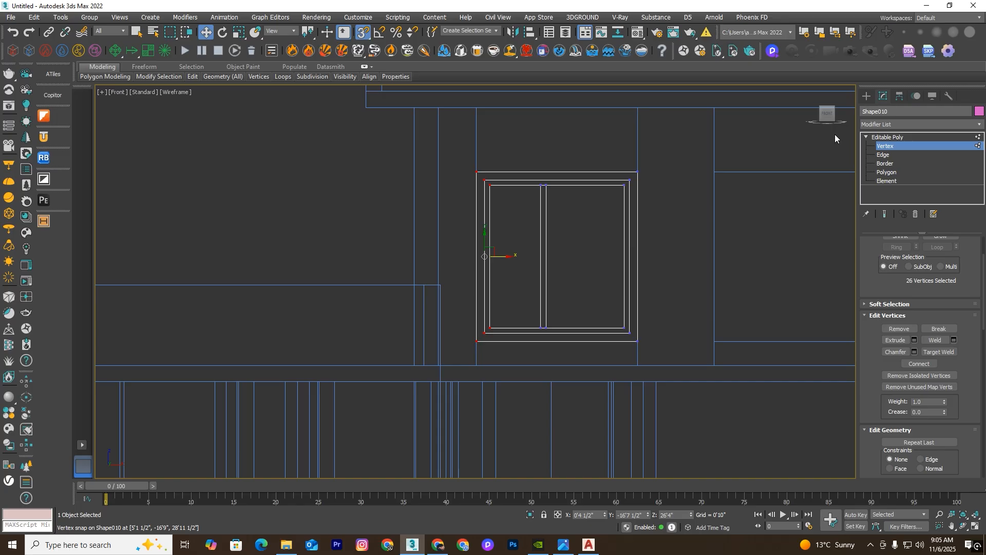
{"action": "left_click", "coordinate": [894, 146]}
Step: Draw a flat guide box about 4'5" by 4'2" over the window's inner pane area and give it 2 width segments
{"action": "left_click", "coordinate": [867, 97]}
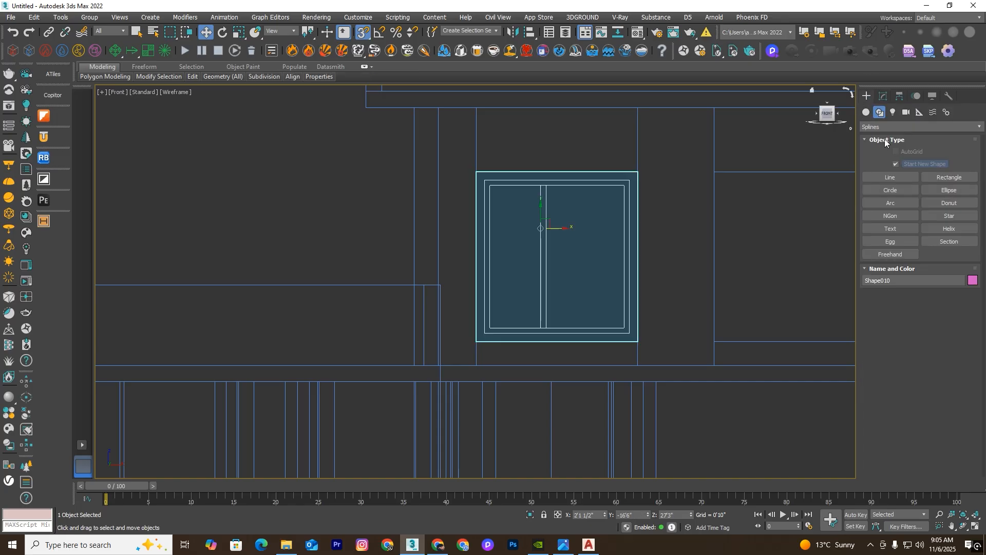
{"action": "left_click", "coordinate": [866, 113]}
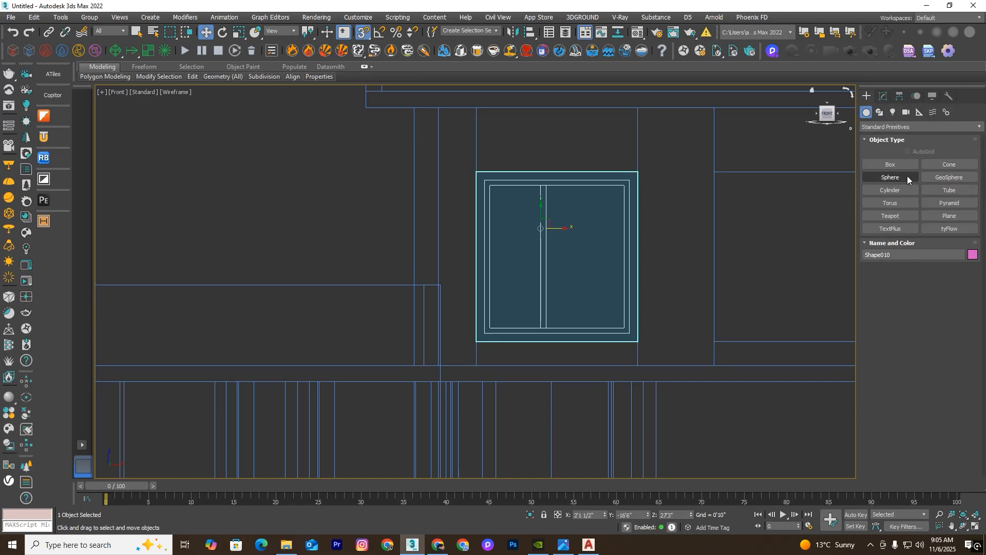
{"action": "left_click", "coordinate": [880, 168]}
{"action": "scroll", "coordinate": [571, 232], "scroll_direction": "up", "scroll_amount": 2}
{"action": "left_click_drag", "start_coordinate": [647, 165], "coordinate": [461, 374]}
{"action": "left_click", "coordinate": [883, 96]}
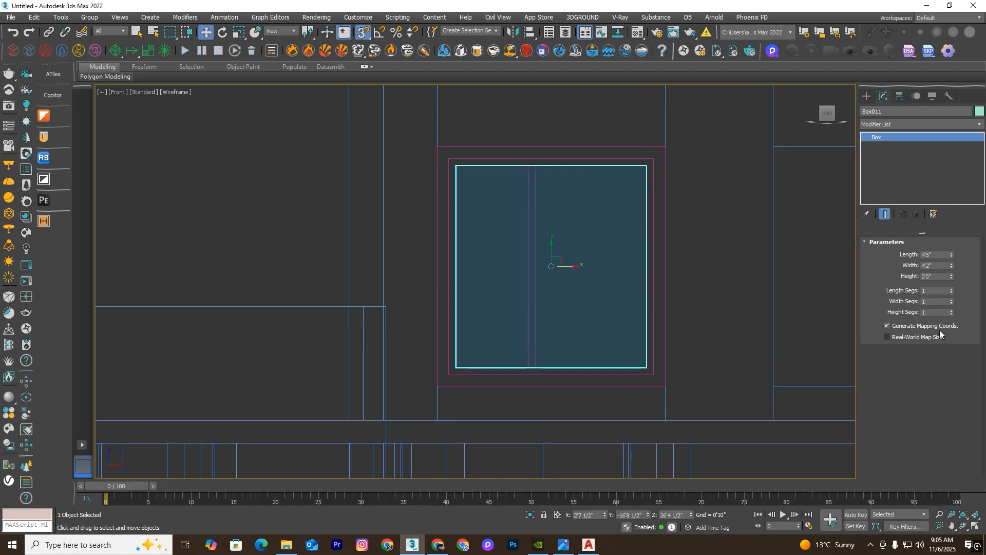
Step: Move the vertices of the window's central mullion to snap to the guide box's middle line
{"action": "left_click", "coordinate": [540, 234]}
{"action": "left_click", "coordinate": [895, 254]}
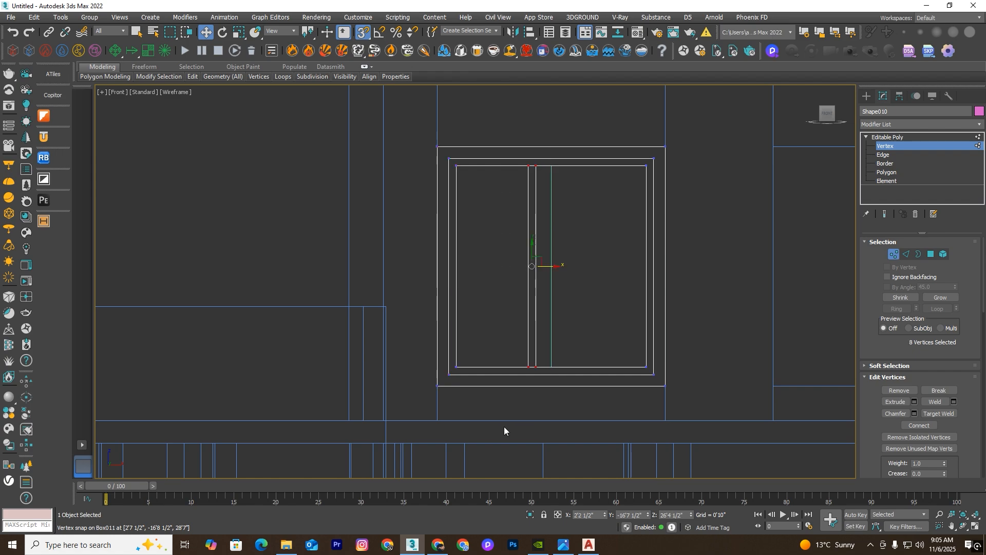
{"action": "left_click_drag", "start_coordinate": [556, 259], "coordinate": [550, 165]}
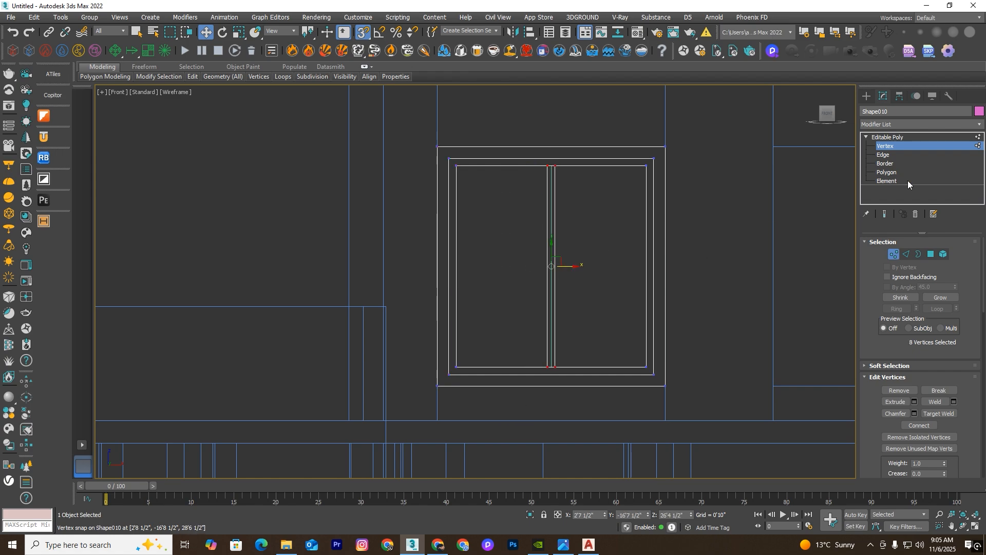
Step: Delete the guide box from the window and switch the view back to shaded display
{"action": "left_click", "coordinate": [546, 194]}
{"action": "scroll", "coordinate": [546, 193], "scroll_direction": "up", "scroll_amount": 5}
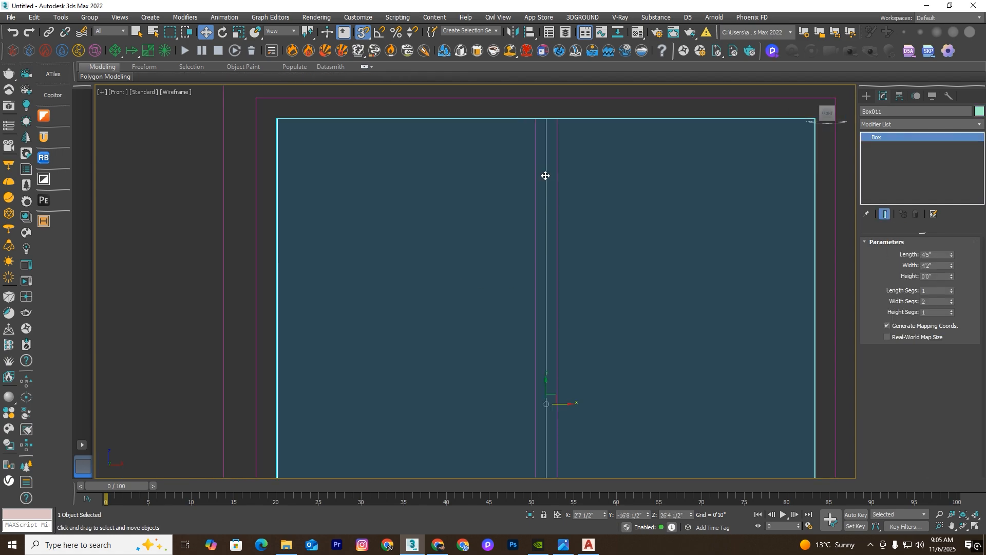
{"action": "left_click", "coordinate": [547, 152]}
{"action": "key", "text": "F3"}
Step: Make one copy of the upper-floor window and place it sideways near the neighbouring opening
{"action": "left_click", "coordinate": [557, 154]}
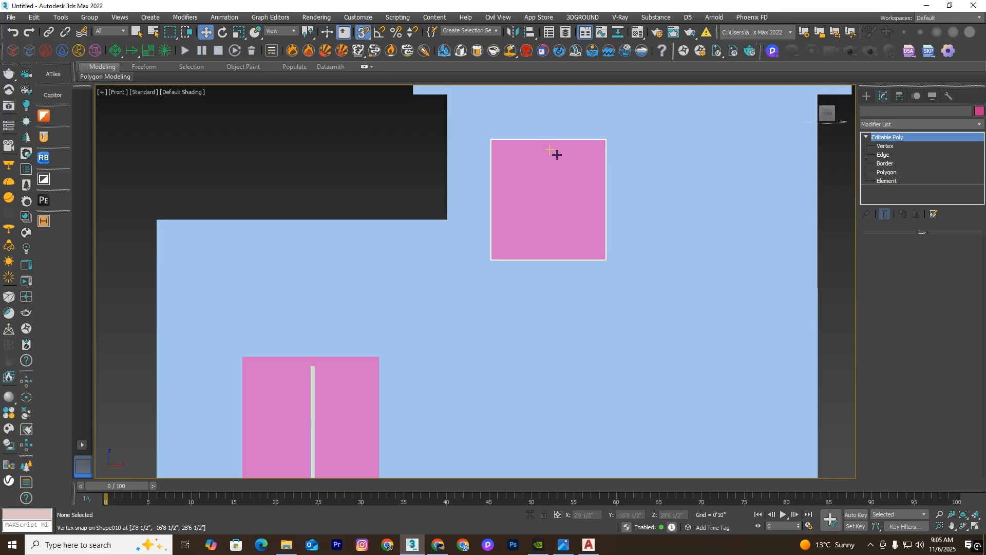
{"action": "scroll", "coordinate": [577, 197], "scroll_direction": "down", "scroll_amount": 2}
{"action": "left_click_drag", "start_coordinate": [620, 184], "coordinate": [658, 183], "text": "shift"}
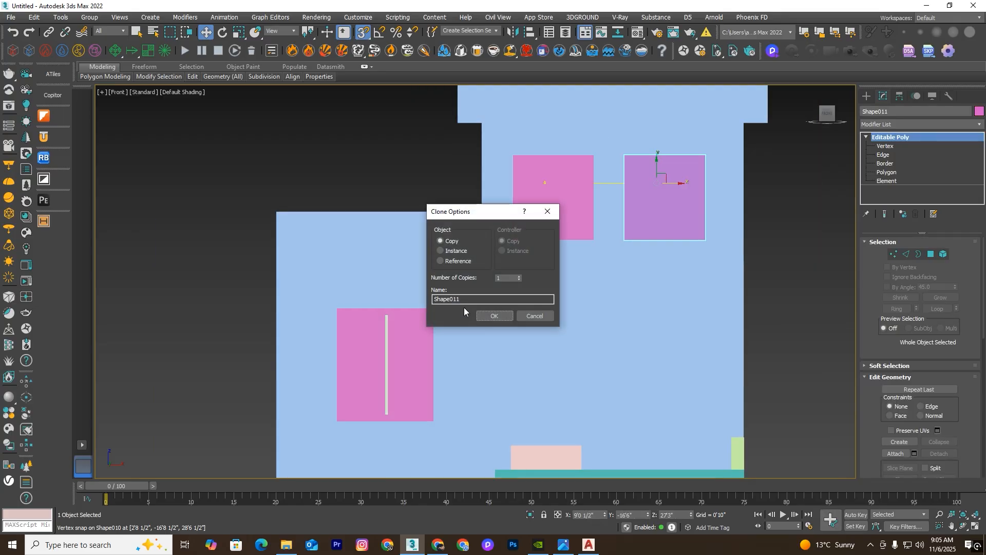
{"action": "left_click", "coordinate": [494, 316]}
Step: Snap the copied window's lower-left corner to the matching corner of the right-hand upper opening
{"action": "key", "text": "F3"}
{"action": "scroll", "coordinate": [653, 196], "scroll_direction": "up", "scroll_amount": 6}
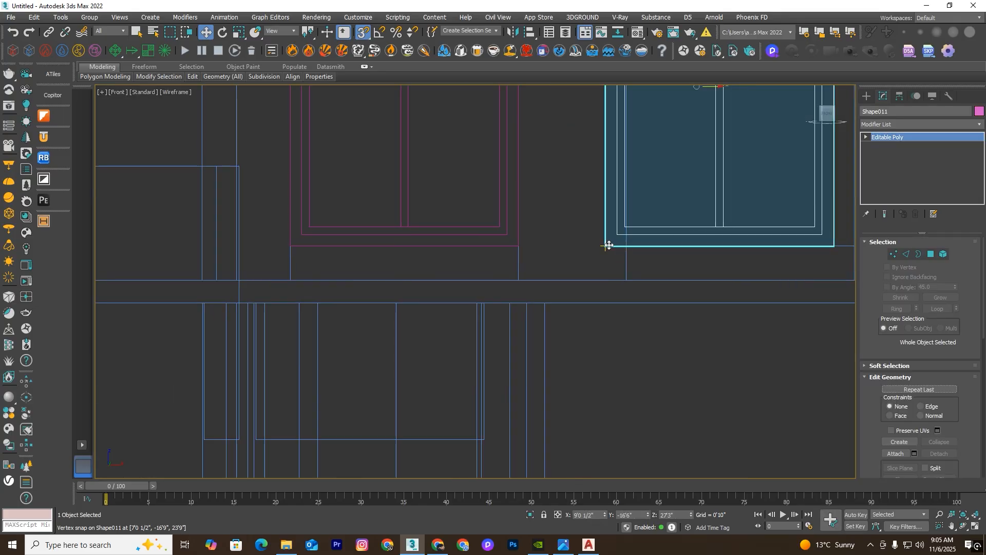
{"action": "left_click_drag", "start_coordinate": [636, 243], "coordinate": [631, 235]}
{"action": "key", "text": "F3"}
{"action": "scroll", "coordinate": [632, 235], "scroll_direction": "down", "scroll_amount": 6}
Step: Select both upper-floor windows and move them about 22' back in depth into their wall openings, then clear the selection
{"action": "mouse_move", "coordinate": [666, 203]}
{"action": "middle_mouse_down", "text": "alt"}
{"action": "mouse_move", "coordinate": [704, 224]}
{"action": "mouse_move", "coordinate": [669, 238]}
{"action": "mouse_move", "coordinate": [737, 251]}
{"action": "middle_mouse_up", "text": "alt"}
{"action": "scroll", "coordinate": [736, 251], "scroll_direction": "down", "scroll_amount": 5}
{"action": "scroll", "coordinate": [737, 252], "scroll_direction": "up", "scroll_amount": 8}
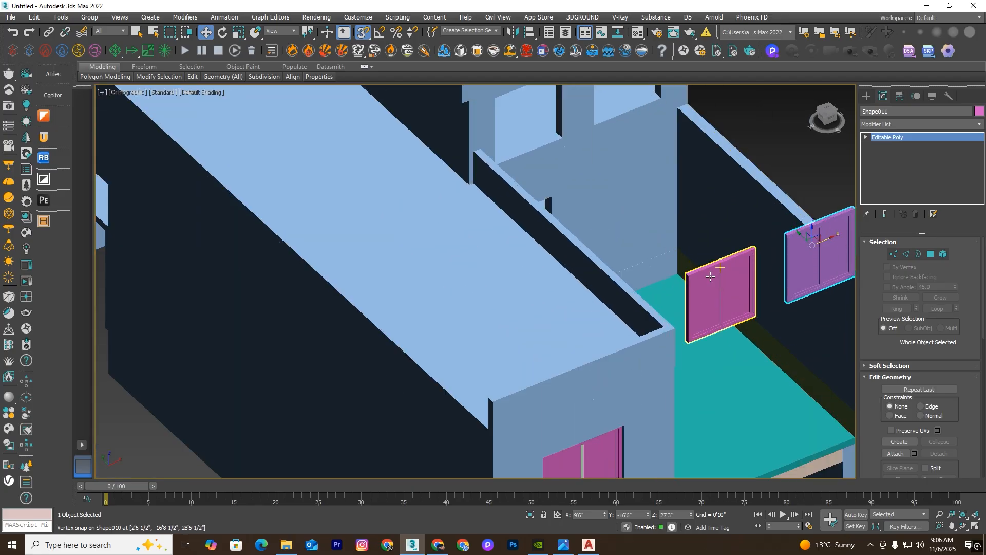
{"action": "left_click", "coordinate": [712, 281], "text": "ctrl"}
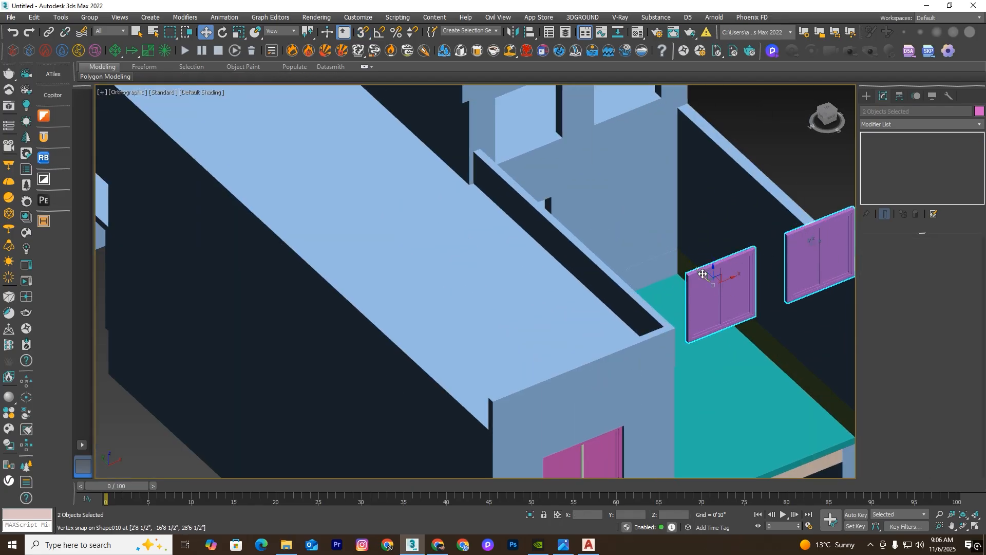
{"action": "left_click_drag", "start_coordinate": [703, 274], "coordinate": [478, 105]}
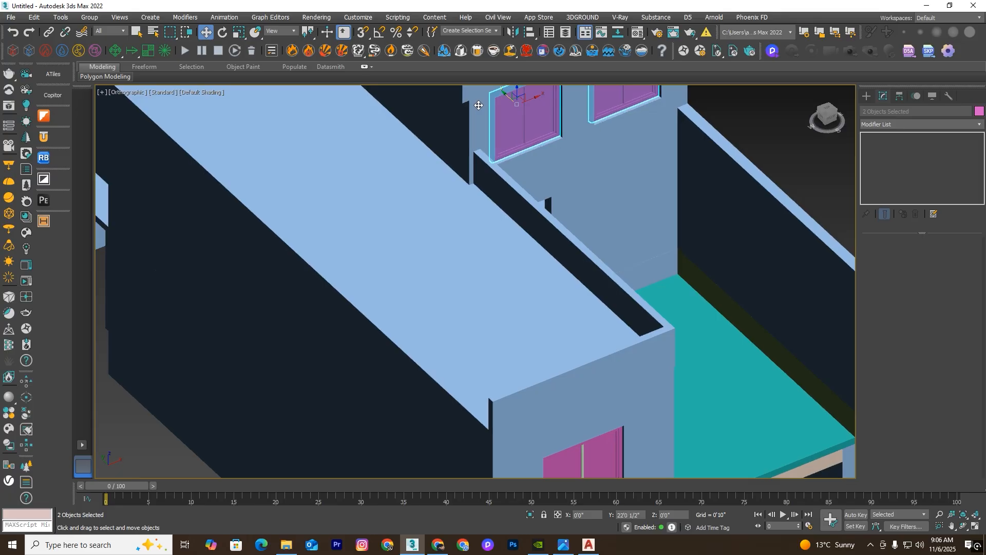
{"action": "scroll", "coordinate": [670, 236], "scroll_direction": "down", "scroll_amount": 5}
{"action": "mouse_move", "coordinate": [670, 235]}
{"action": "middle_mouse_down", "text": "alt"}
{"action": "mouse_move", "coordinate": [664, 220]}
{"action": "mouse_move", "coordinate": [658, 234]}
{"action": "middle_mouse_up", "text": "alt"}
{"action": "left_click", "coordinate": [653, 271]}
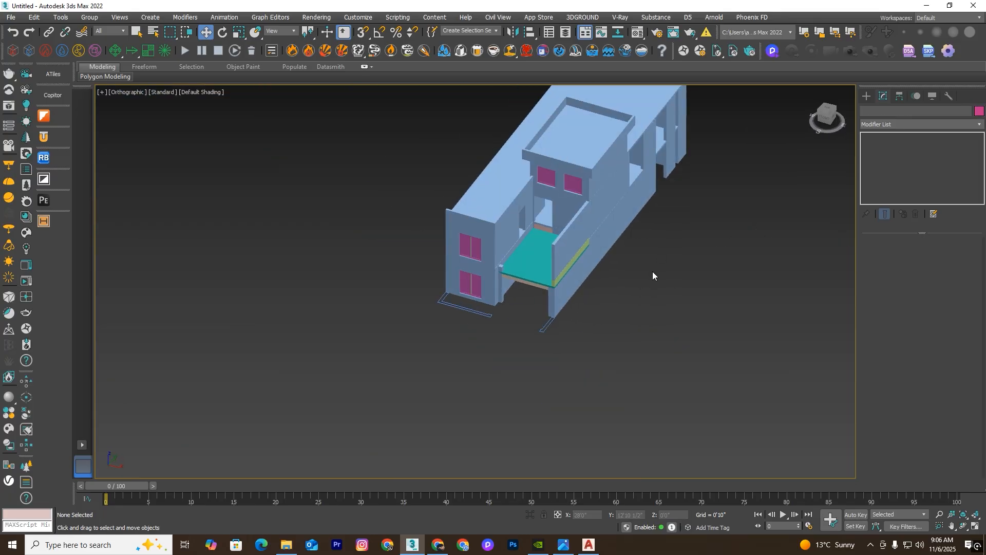
Step: Examine the house's front facade, terrace and side wall from several angles and distances
{"action": "middle_click_drag", "start_coordinate": [652, 271], "coordinate": [705, 286], "text": "alt"}
{"action": "scroll", "coordinate": [632, 205], "scroll_direction": "up", "scroll_amount": 6}
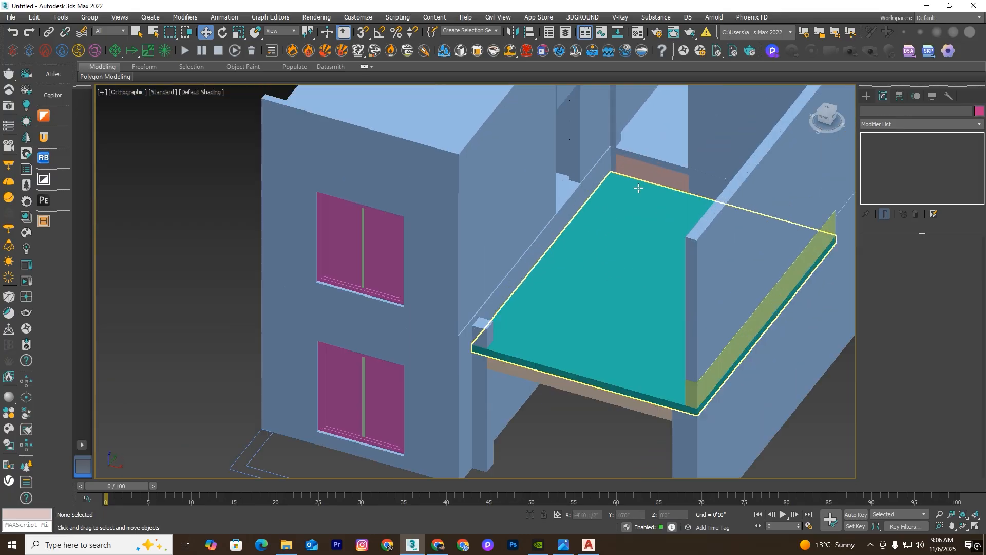
{"action": "scroll", "coordinate": [656, 169], "scroll_direction": "up", "scroll_amount": 2}
{"action": "scroll", "coordinate": [618, 352], "scroll_direction": "down", "scroll_amount": 8}
{"action": "mouse_move", "coordinate": [618, 352]}
{"action": "middle_mouse_down", "text": "alt"}
{"action": "mouse_move", "coordinate": [621, 331]}
{"action": "mouse_move", "coordinate": [610, 342]}
{"action": "middle_mouse_up", "text": "alt"}
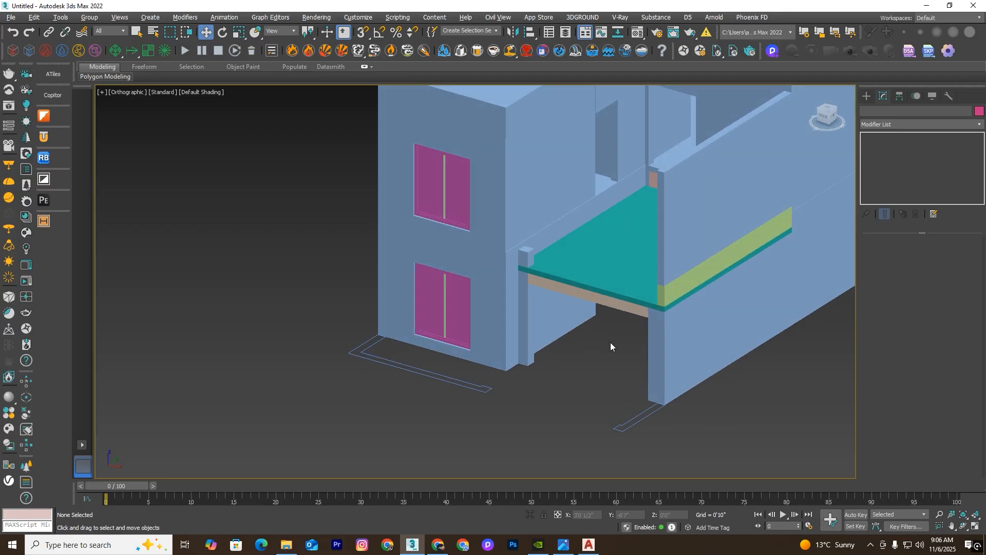
{"action": "scroll", "coordinate": [610, 342], "scroll_direction": "down", "scroll_amount": 7}
{"action": "left_click", "coordinate": [606, 313]}
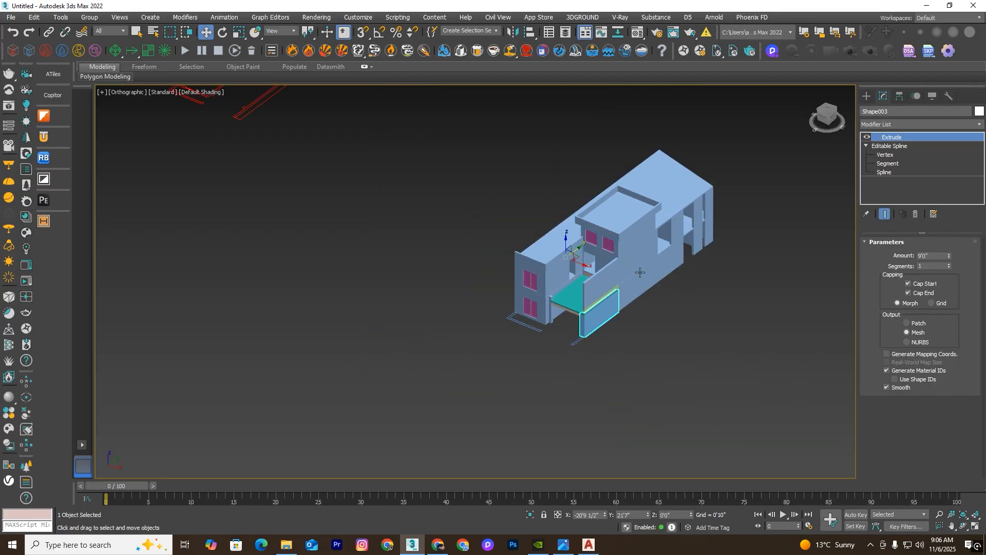
{"action": "scroll", "coordinate": [640, 272], "scroll_direction": "up", "scroll_amount": 3}
{"action": "scroll", "coordinate": [503, 357], "scroll_direction": "up", "scroll_amount": 5}
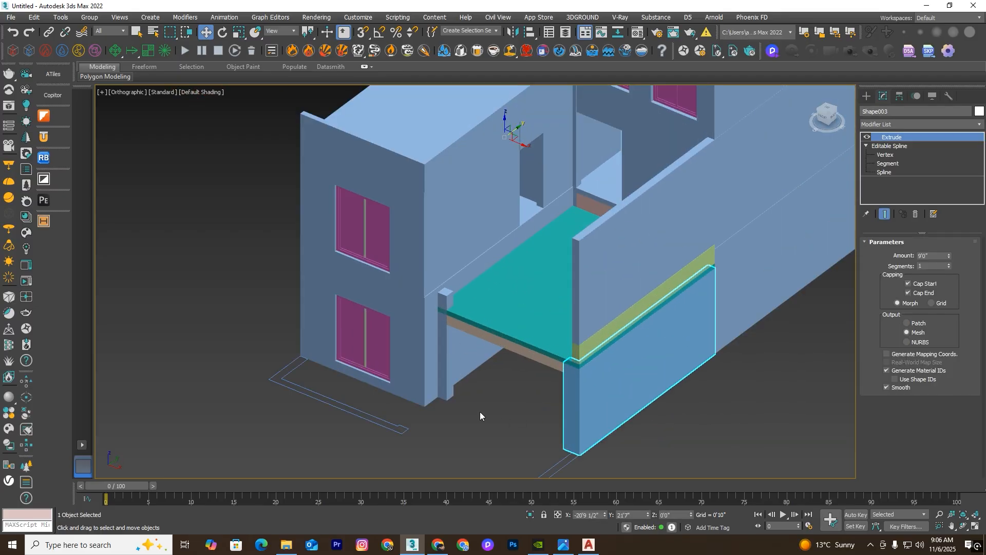
Step: Isolate the main house walls in the top view, clear the selection and activate the Line spline tool
{"action": "left_click", "coordinate": [429, 394]}
{"action": "key", "text": "t"}
{"action": "scroll", "coordinate": [547, 415], "scroll_direction": "down", "scroll_amount": 5}
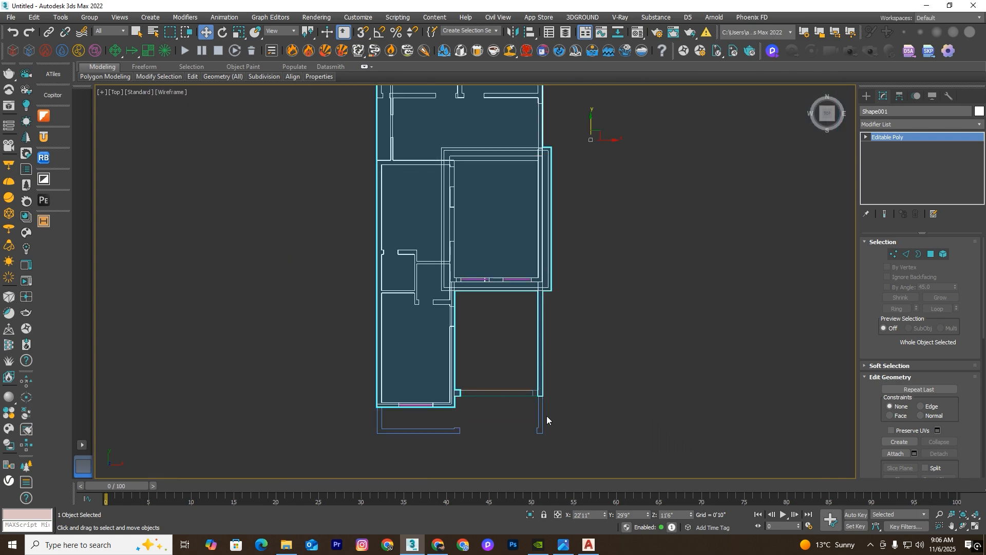
{"action": "left_click", "coordinate": [533, 514]}
{"action": "left_click", "coordinate": [535, 133]}
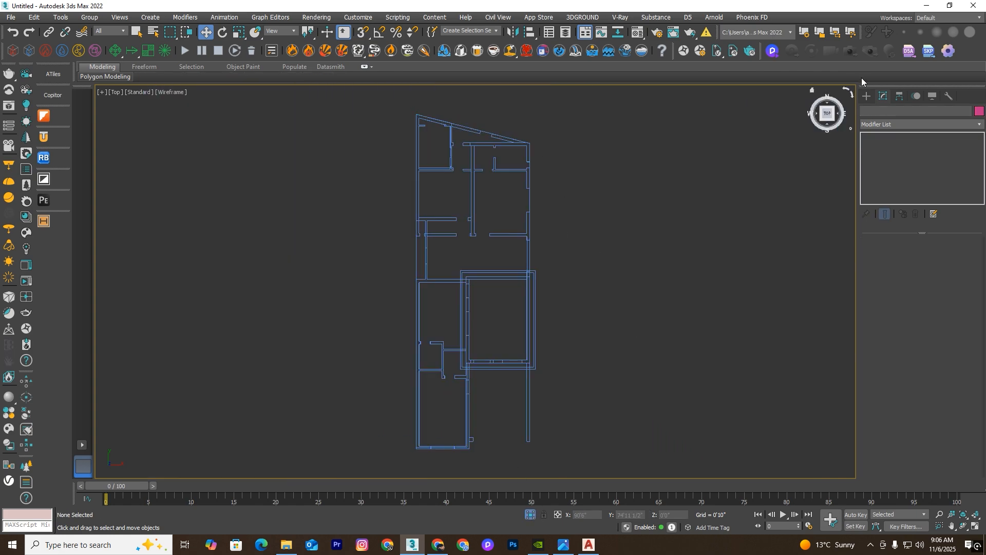
{"action": "left_click", "coordinate": [866, 96]}
{"action": "left_click", "coordinate": [879, 113]}
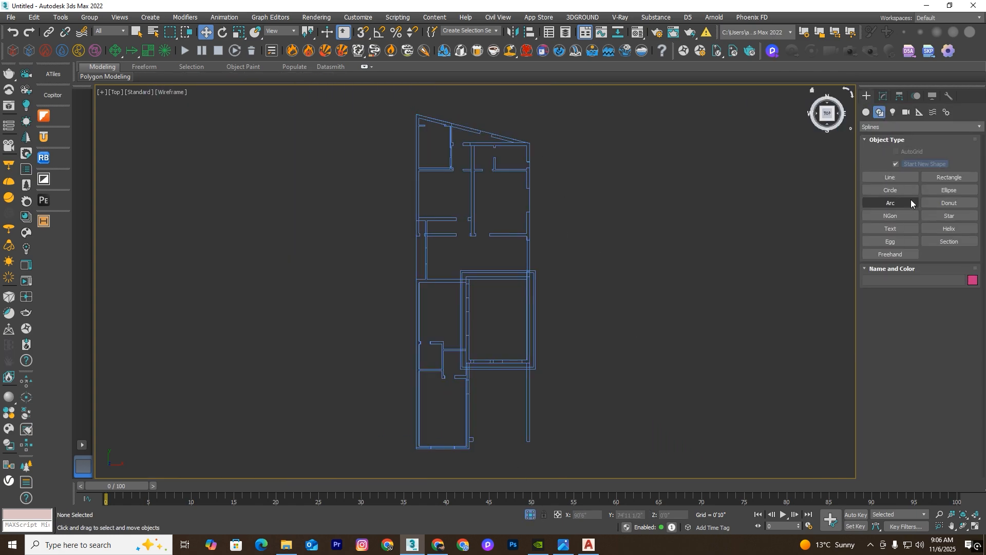
{"action": "left_click", "coordinate": [892, 177]}
{"action": "scroll", "coordinate": [518, 142], "scroll_direction": "up", "scroll_amount": 4}
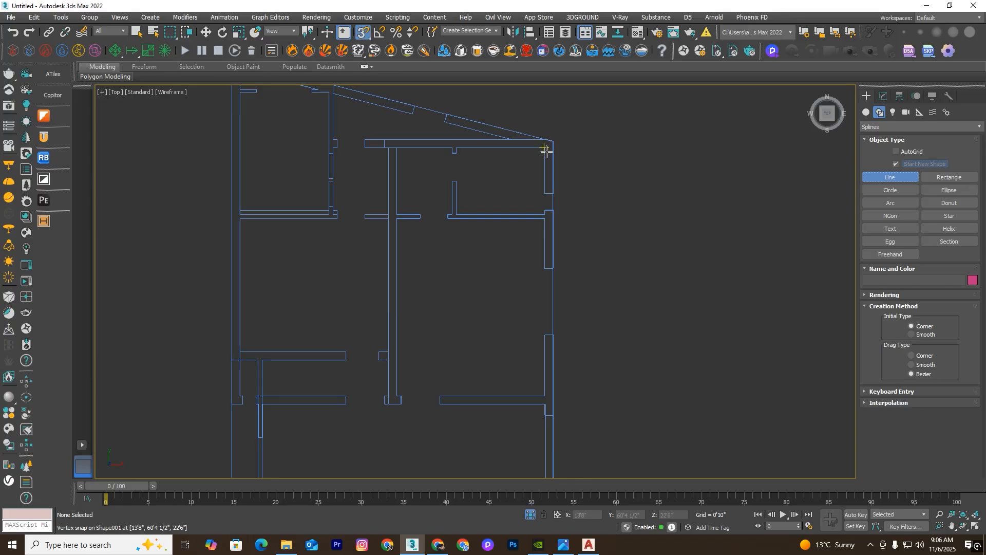
{"action": "left_click", "coordinate": [546, 150]}
{"action": "scroll", "coordinate": [528, 167], "scroll_direction": "down", "scroll_amount": 1}
{"action": "scroll", "coordinate": [501, 155], "scroll_direction": "up", "scroll_amount": 2}
{"action": "scroll", "coordinate": [542, 184], "scroll_direction": "down", "scroll_amount": 1}
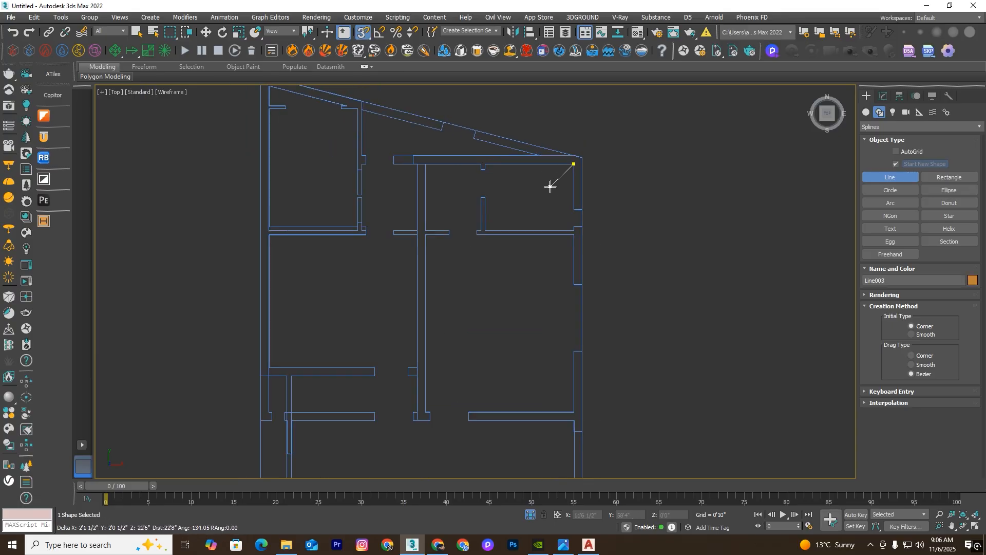
{"action": "right_click", "coordinate": [548, 180]}
Step: Trace a line along the inside of the slanted rear wall and down the left wall to the front-left inner corner
{"action": "left_click", "coordinate": [541, 156]}
{"action": "scroll", "coordinate": [319, 154], "scroll_direction": "down", "scroll_amount": 2}
{"action": "scroll", "coordinate": [288, 122], "scroll_direction": "up", "scroll_amount": 3}
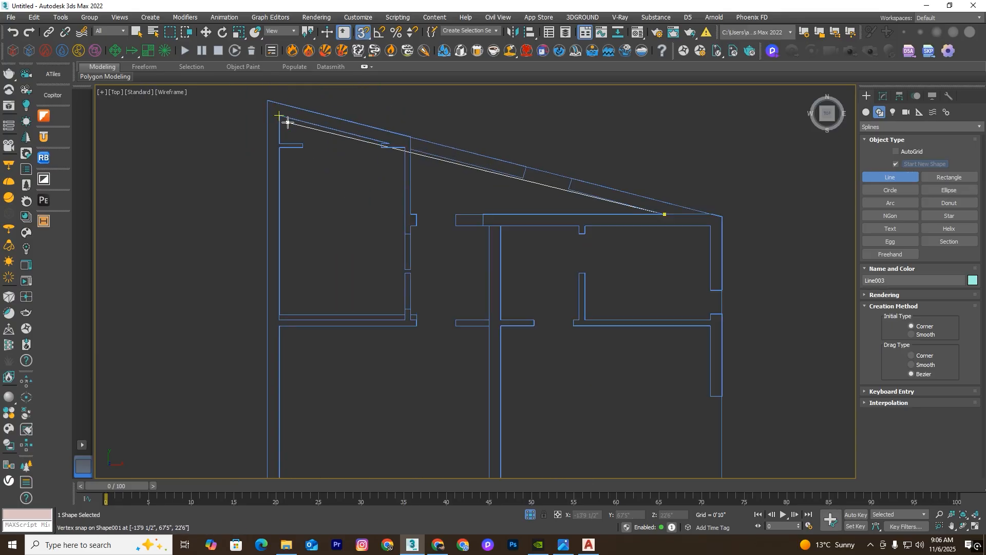
{"action": "left_click", "coordinate": [287, 123]}
{"action": "scroll", "coordinate": [575, 206], "scroll_direction": "down", "scroll_amount": 5}
{"action": "scroll", "coordinate": [576, 209], "scroll_direction": "up", "scroll_amount": 4}
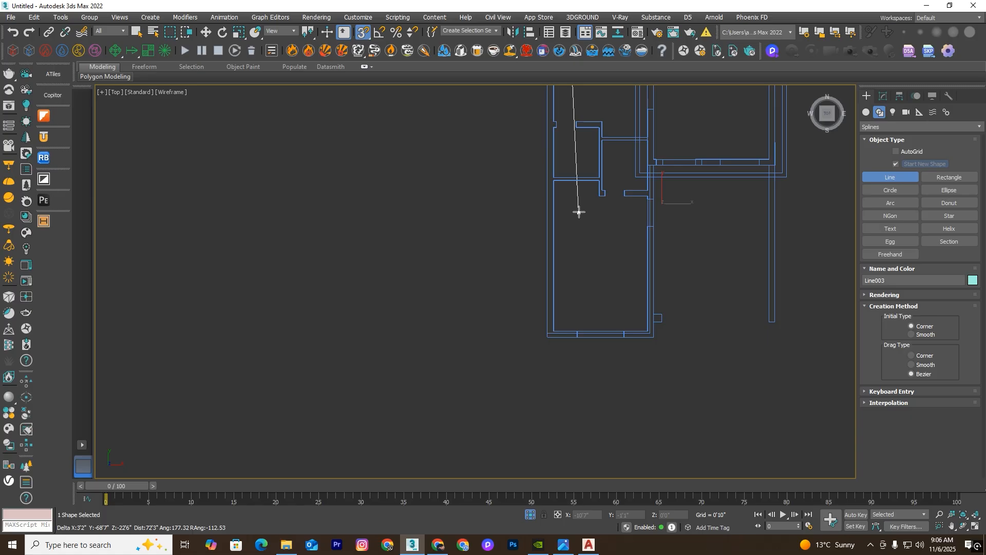
{"action": "scroll", "coordinate": [559, 325], "scroll_direction": "up", "scroll_amount": 2}
{"action": "left_click", "coordinate": [553, 331]}
Step: Continue the line to the front-right inner corner, then back along that wall to the inner corner of the adjoining room
{"action": "scroll", "coordinate": [539, 321], "scroll_direction": "up", "scroll_amount": 2}
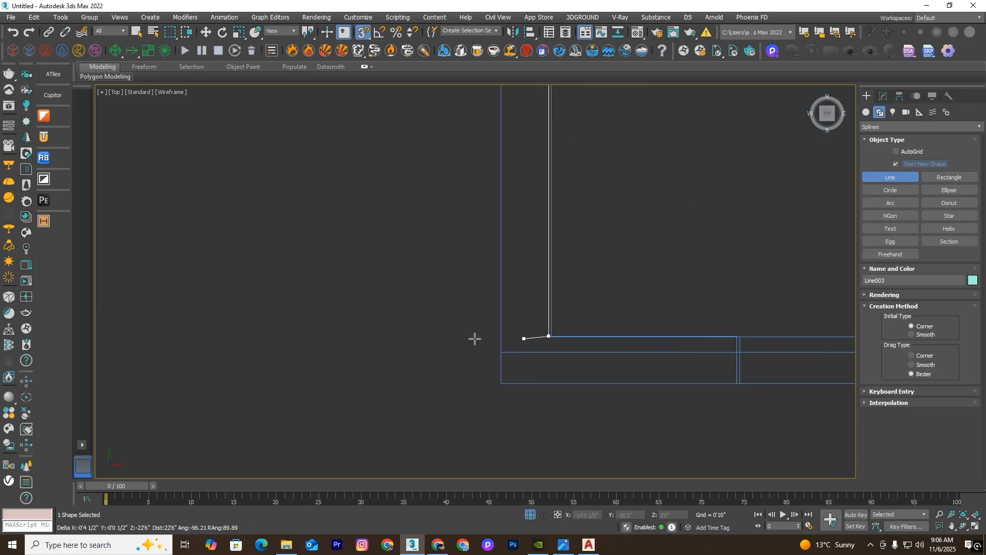
{"action": "scroll", "coordinate": [380, 338], "scroll_direction": "down", "scroll_amount": 2}
{"action": "scroll", "coordinate": [674, 323], "scroll_direction": "down", "scroll_amount": 2}
{"action": "scroll", "coordinate": [719, 323], "scroll_direction": "up", "scroll_amount": 5}
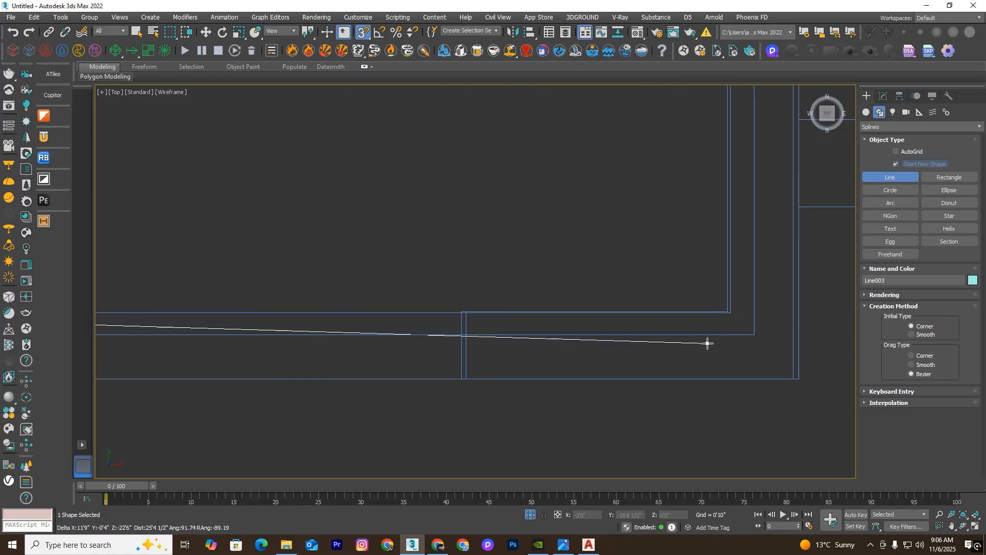
{"action": "left_click", "coordinate": [729, 314]}
{"action": "scroll", "coordinate": [623, 385], "scroll_direction": "down", "scroll_amount": 3}
{"action": "scroll", "coordinate": [623, 220], "scroll_direction": "up", "scroll_amount": 5}
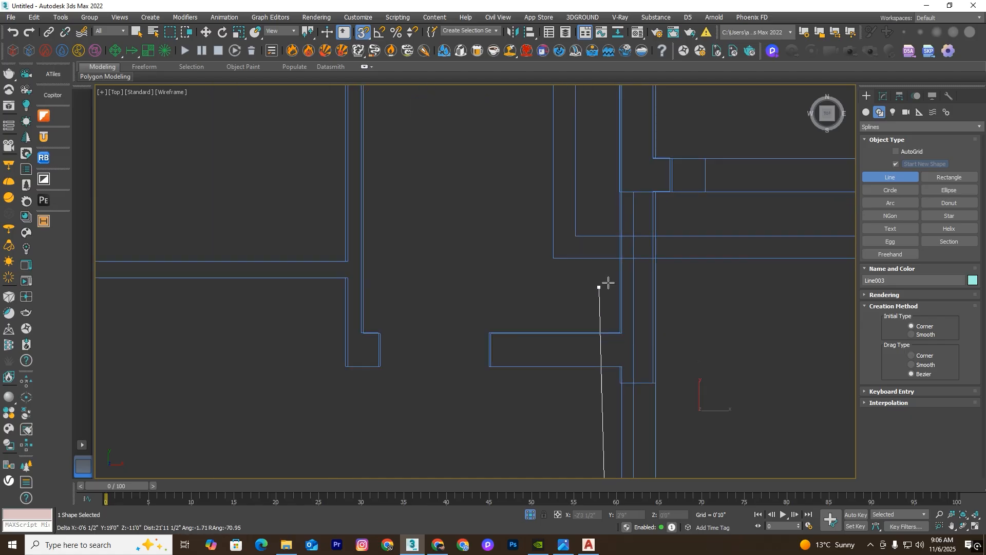
{"action": "scroll", "coordinate": [645, 247], "scroll_direction": "down", "scroll_amount": 3}
{"action": "scroll", "coordinate": [623, 200], "scroll_direction": "up", "scroll_amount": 3}
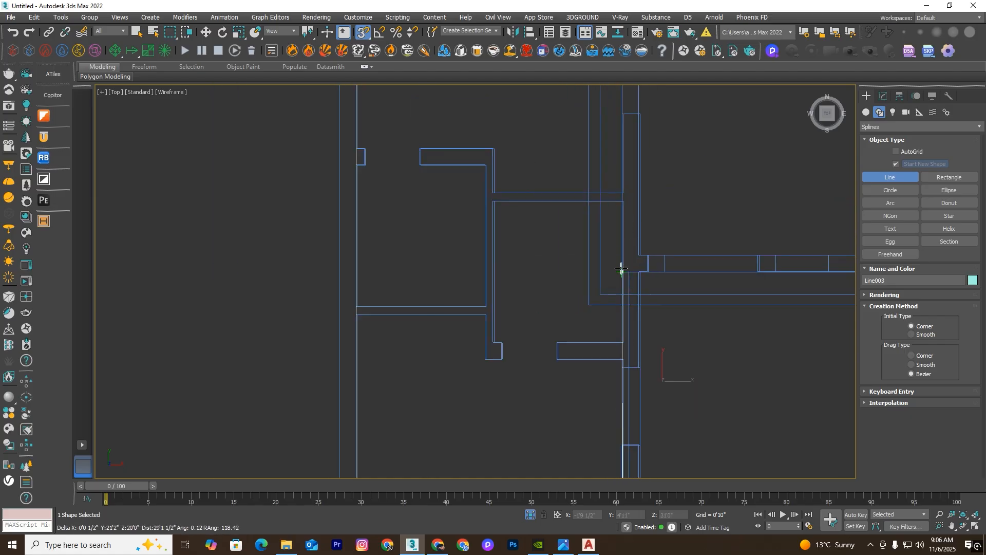
{"action": "scroll", "coordinate": [622, 269], "scroll_direction": "up", "scroll_amount": 3}
{"action": "scroll", "coordinate": [516, 274], "scroll_direction": "down", "scroll_amount": 4}
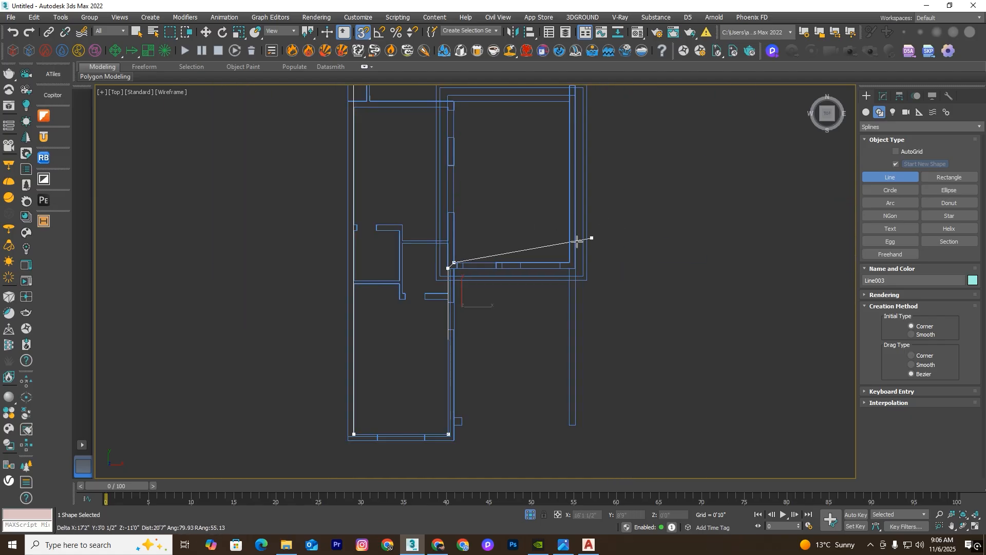
Step: Continue the line along the adjoining room's front wall and the right wall to the rear, then close the spline
{"action": "scroll", "coordinate": [584, 238], "scroll_direction": "up", "scroll_amount": 5}
{"action": "left_click", "coordinate": [581, 301]}
{"action": "scroll", "coordinate": [661, 344], "scroll_direction": "down", "scroll_amount": 6}
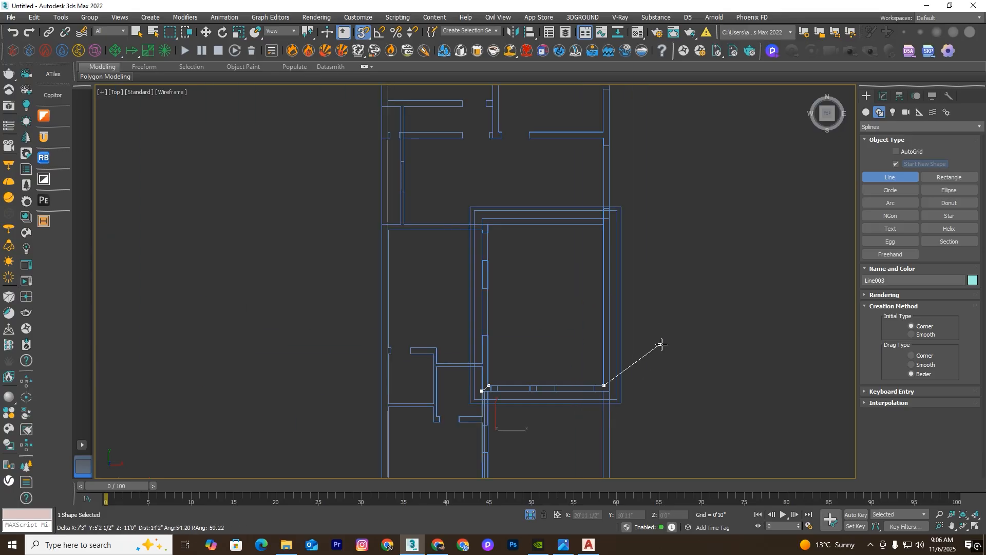
{"action": "scroll", "coordinate": [642, 206], "scroll_direction": "up", "scroll_amount": 6}
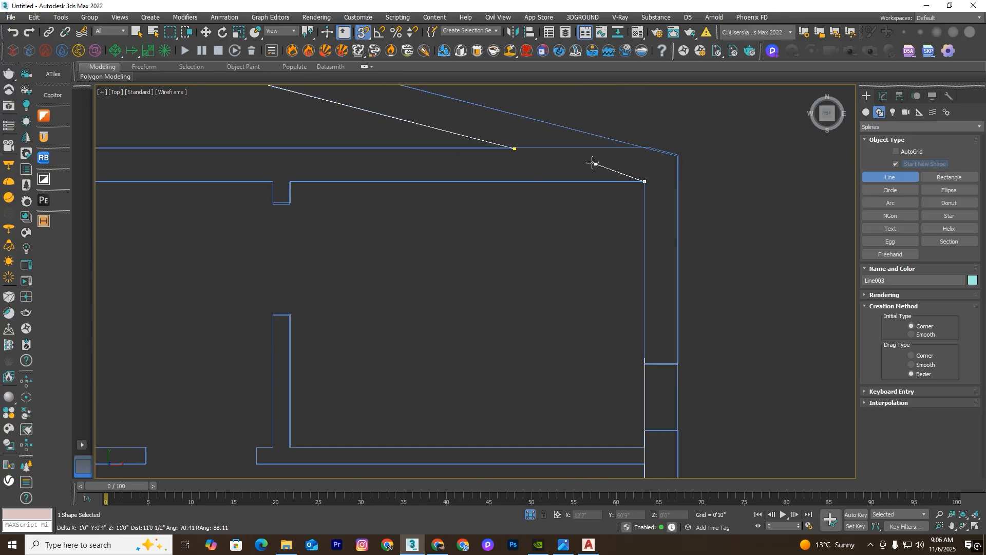
{"action": "left_click", "coordinate": [515, 150]}
{"action": "left_click", "coordinate": [473, 282]}
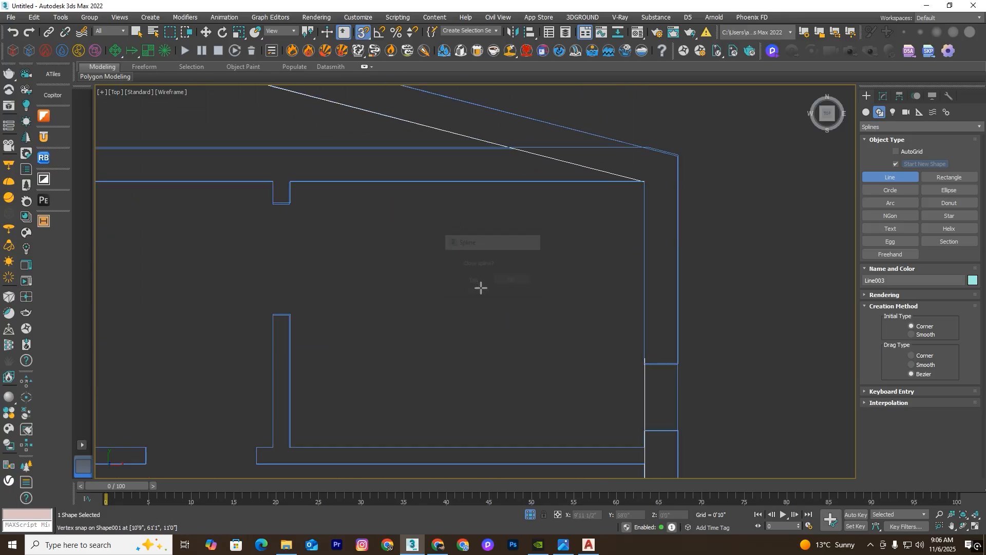
{"action": "right_click", "coordinate": [480, 286]}
Step: End the walls' isolation and show only the new outline spline in the left view
{"action": "scroll", "coordinate": [621, 144], "scroll_direction": "down", "scroll_amount": 3}
{"action": "scroll", "coordinate": [621, 144], "scroll_direction": "down", "scroll_amount": 3}
{"action": "left_click", "coordinate": [530, 515]}
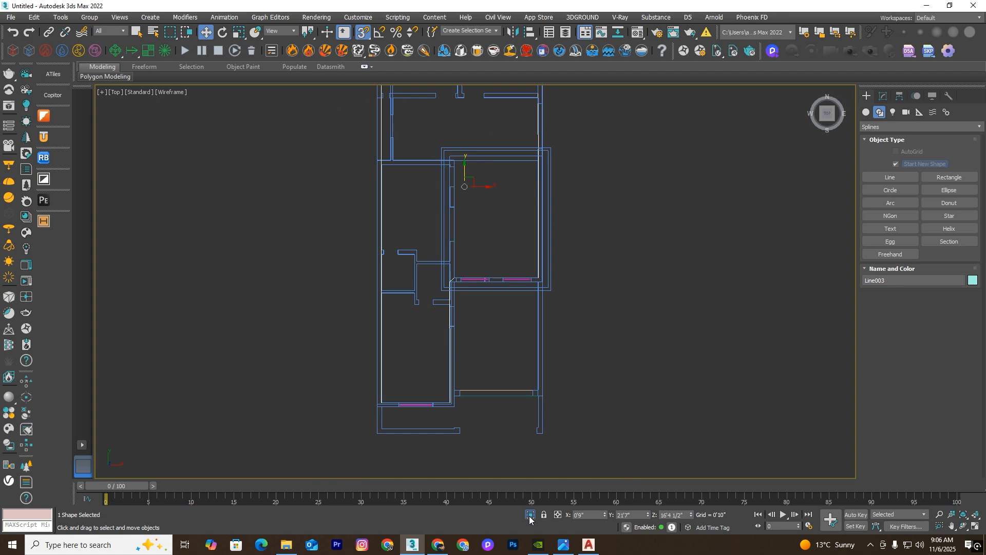
{"action": "key", "text": "l"}
{"action": "scroll", "coordinate": [675, 292], "scroll_direction": "down", "scroll_amount": 3}
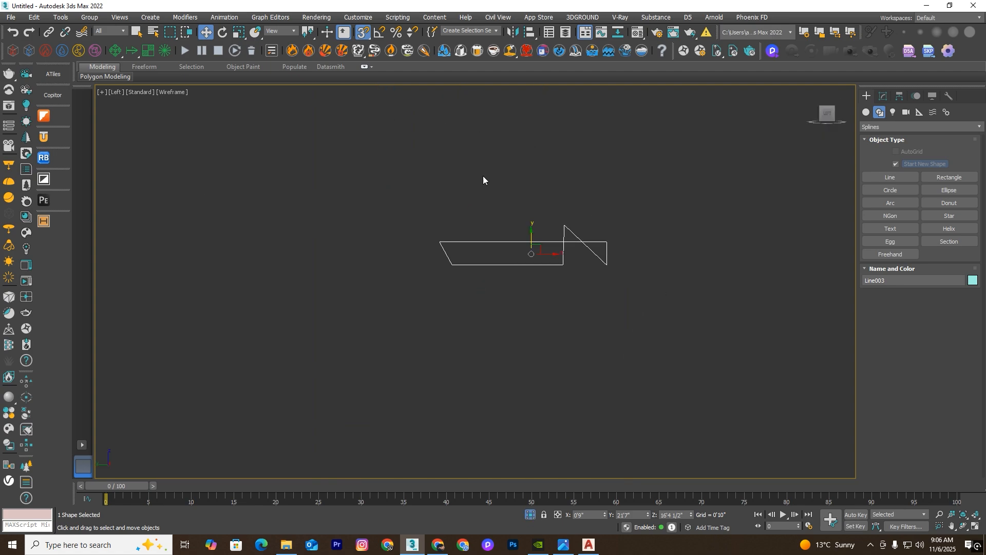
{"action": "scroll", "coordinate": [469, 222], "scroll_direction": "up", "scroll_amount": 3}
Step: Convert all vertices of the outline spline to Corner type
{"action": "left_click", "coordinate": [883, 96]}
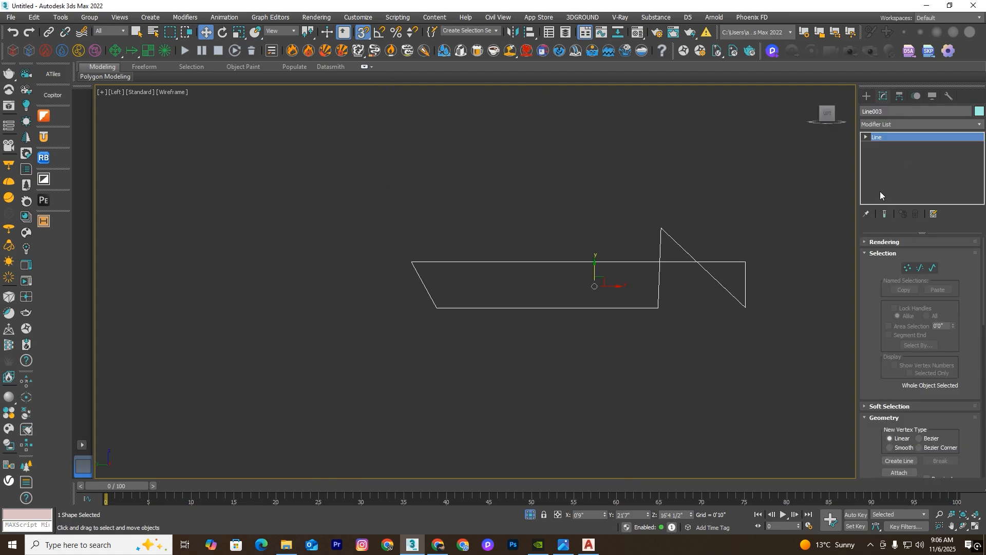
{"action": "left_click", "coordinate": [906, 267]}
{"action": "right_click", "coordinate": [578, 216]}
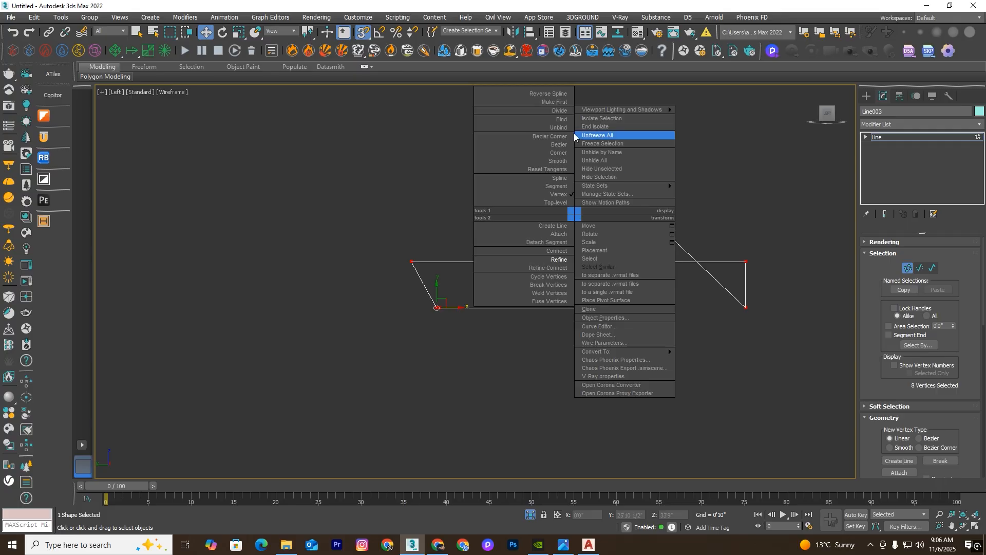
{"action": "left_click", "coordinate": [561, 146]}
{"action": "scroll", "coordinate": [697, 187], "scroll_direction": "up", "scroll_amount": 2}
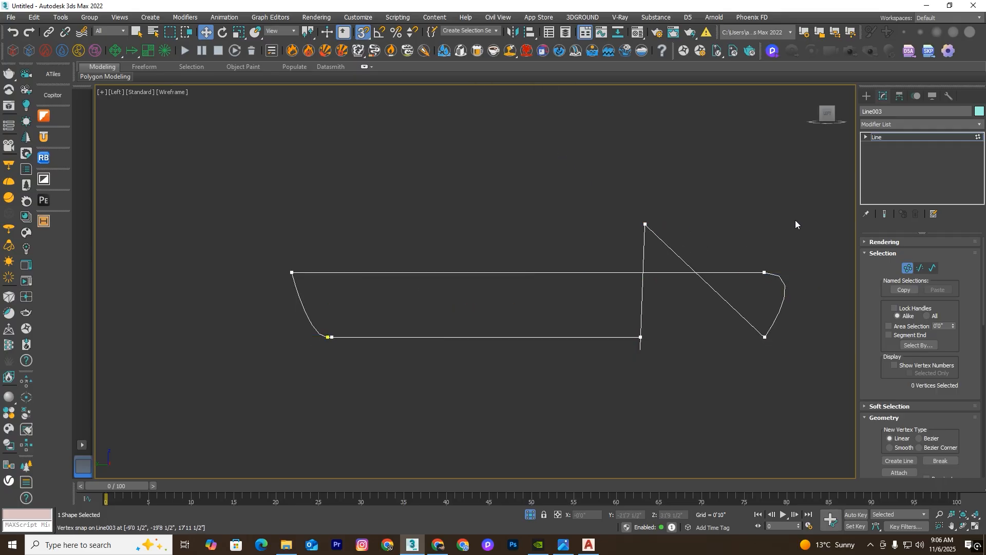
{"action": "right_click", "coordinate": [506, 213]}
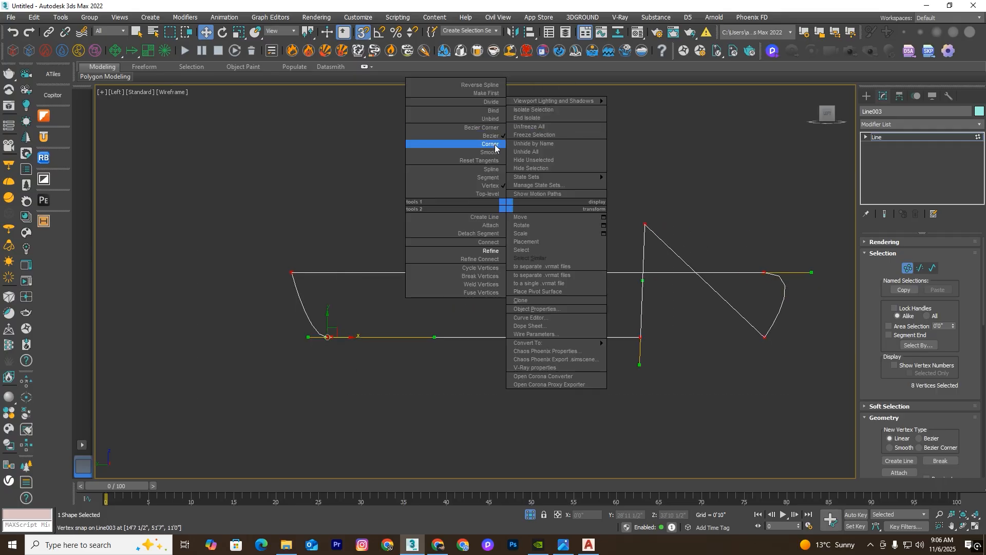
{"action": "left_click", "coordinate": [495, 144]}
Step: Lower the spline's raised vertices to the level of its lowest ones to flatten the outline, then leave vertex editing
{"action": "left_click", "coordinate": [645, 224]}
{"action": "left_click_drag", "start_coordinate": [648, 203], "coordinate": [643, 337]}
{"action": "left_click_drag", "start_coordinate": [244, 268], "coordinate": [243, 275]}
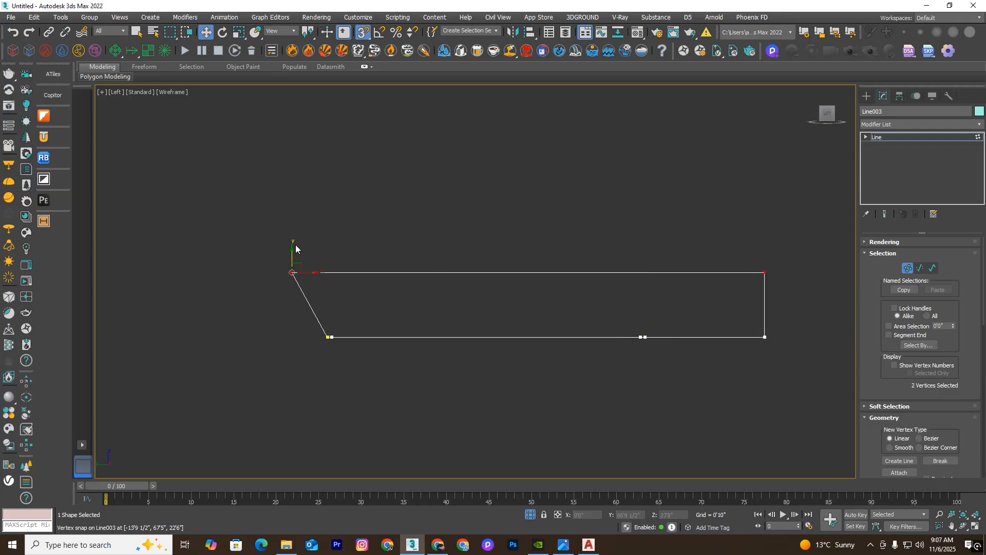
{"action": "mouse_move", "coordinate": [296, 257]}
{"action": "middle_mouse_down", "text": "alt"}
{"action": "mouse_move", "coordinate": [352, 336]}
{"action": "mouse_move", "coordinate": [689, 315]}
{"action": "mouse_move", "coordinate": [605, 257]}
{"action": "middle_mouse_up", "text": "alt"}
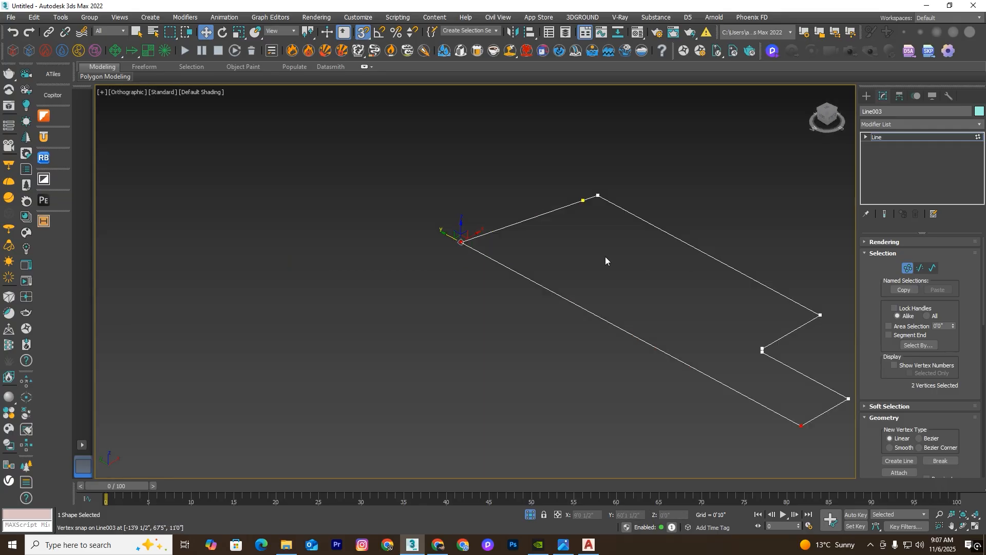
{"action": "left_click", "coordinate": [908, 267]}
Step: Extrude the flat, closed outline spline by 0'2" to form a thin floor slab
{"action": "left_click", "coordinate": [904, 124]}
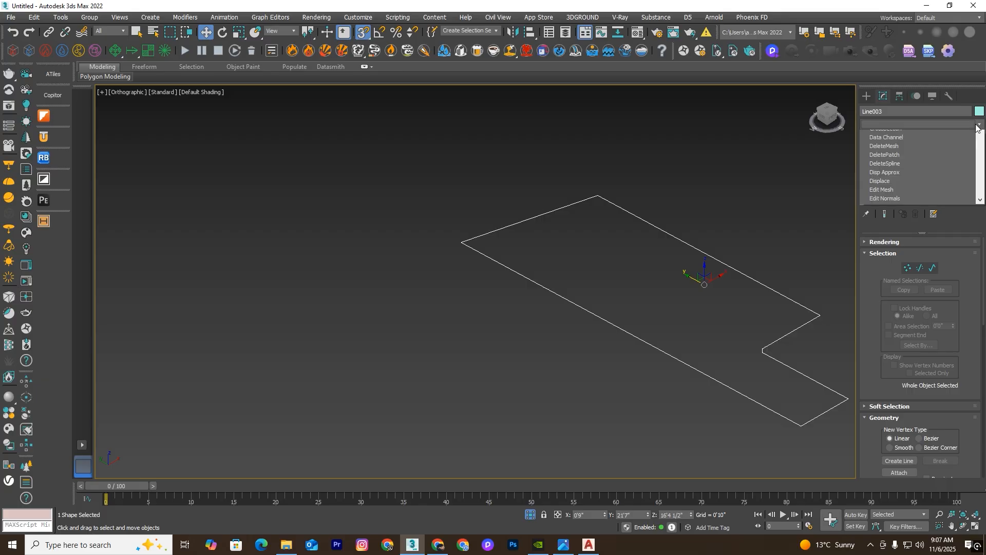
{"action": "type", "text": "ex"}
{"action": "left_click", "coordinate": [889, 135]}
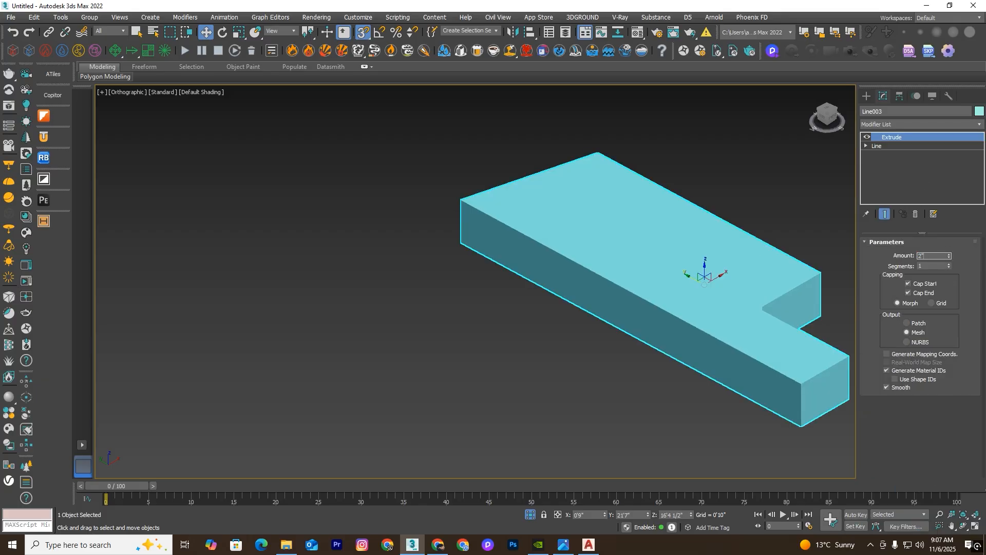
{"action": "type", "text": "2"}
{"action": "key", "text": "Return"}
{"action": "left_click_drag", "start_coordinate": [454, 429], "coordinate": [652, 226]}
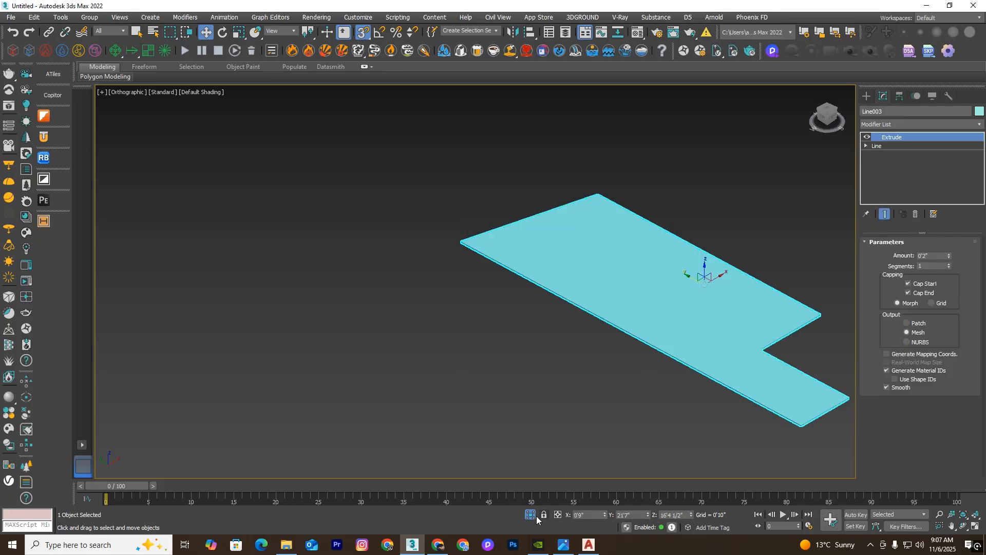
Step: End the slab's isolation and lower it to the base of the house walls, snapping at the front outer corner
{"action": "left_click", "coordinate": [530, 514]}
{"action": "scroll", "coordinate": [679, 336], "scroll_direction": "up", "scroll_amount": 3}
{"action": "scroll", "coordinate": [591, 137], "scroll_direction": "down", "scroll_amount": 1}
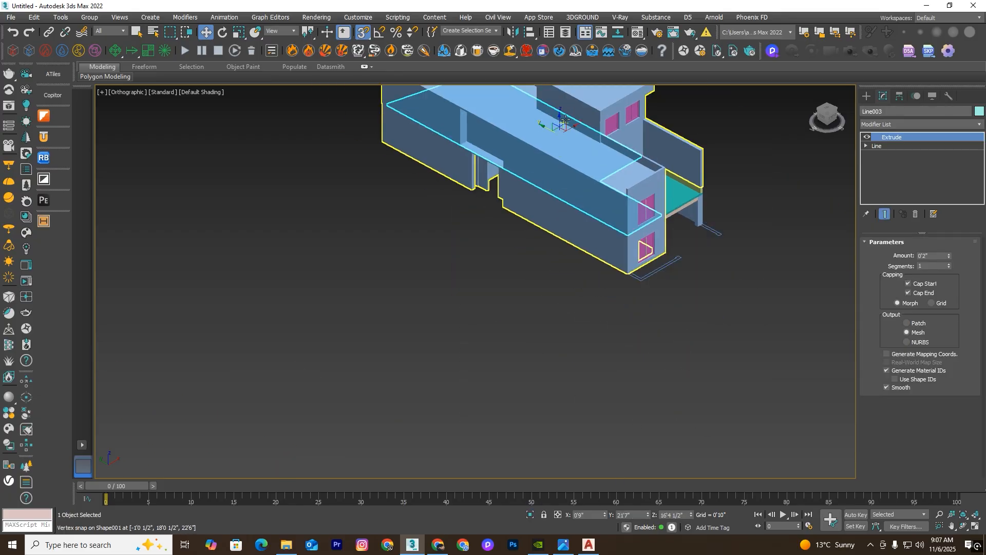
{"action": "left_click_drag", "start_coordinate": [560, 119], "coordinate": [739, 255]}
{"action": "scroll", "coordinate": [633, 305], "scroll_direction": "up", "scroll_amount": 4}
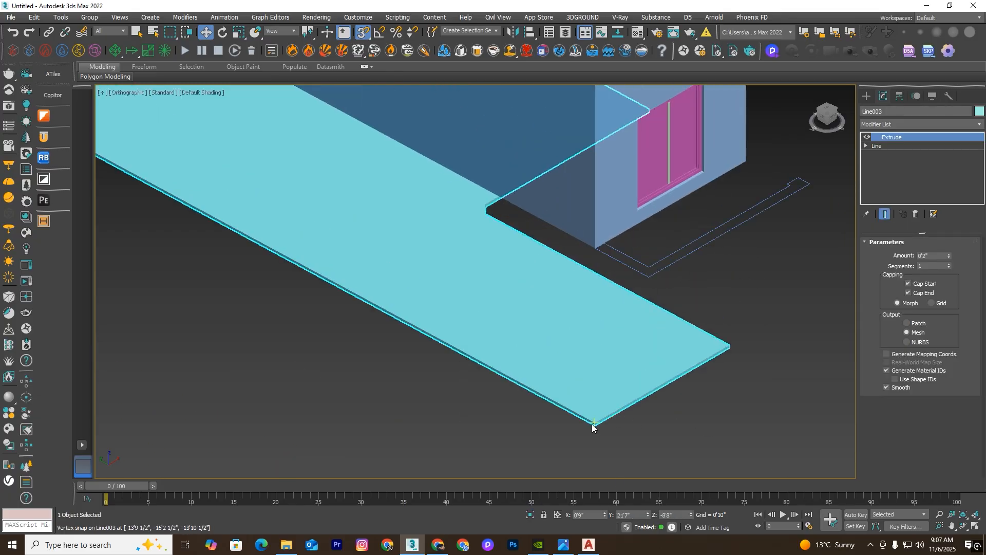
{"action": "left_click_drag", "start_coordinate": [594, 423], "coordinate": [597, 250]}
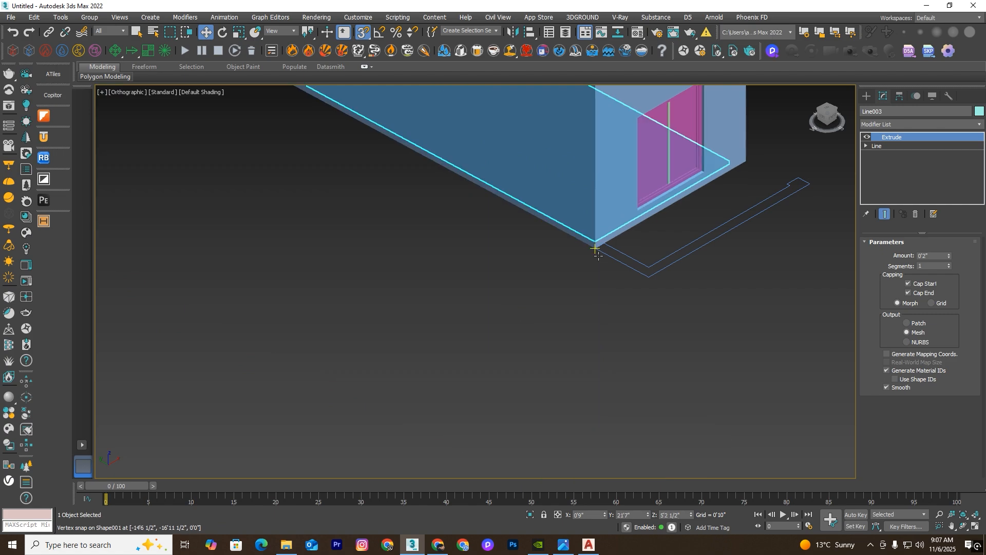
{"action": "scroll", "coordinate": [655, 285], "scroll_direction": "down", "scroll_amount": 5}
{"action": "scroll", "coordinate": [680, 254], "scroll_direction": "down", "scroll_amount": 3}
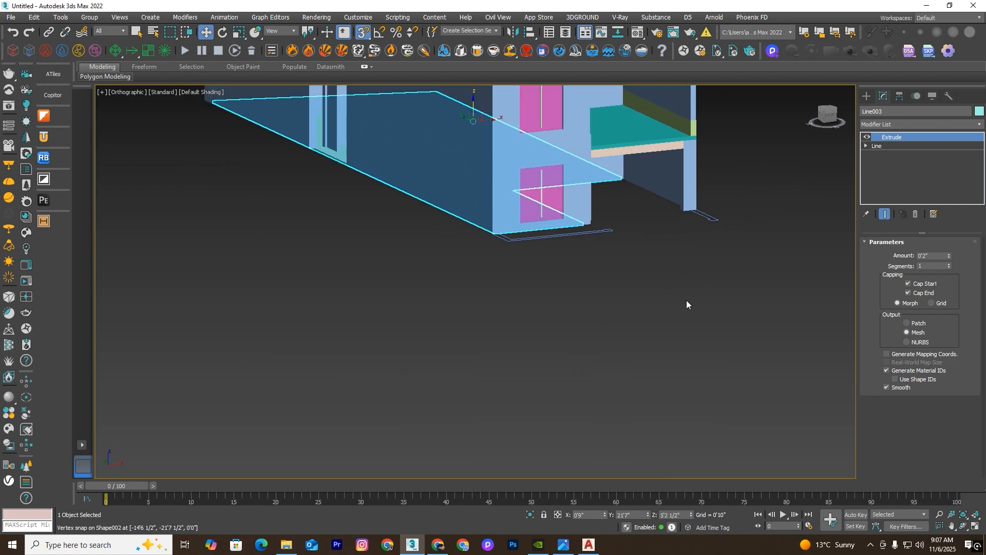
Step: Straighten the slanted corner of the slab's outline by aligning its vertex with the neighbouring inner-wall vertex, then leave vertex editing
{"action": "scroll", "coordinate": [662, 302], "scroll_direction": "up", "scroll_amount": 4}
{"action": "scroll", "coordinate": [490, 287], "scroll_direction": "up", "scroll_amount": 4}
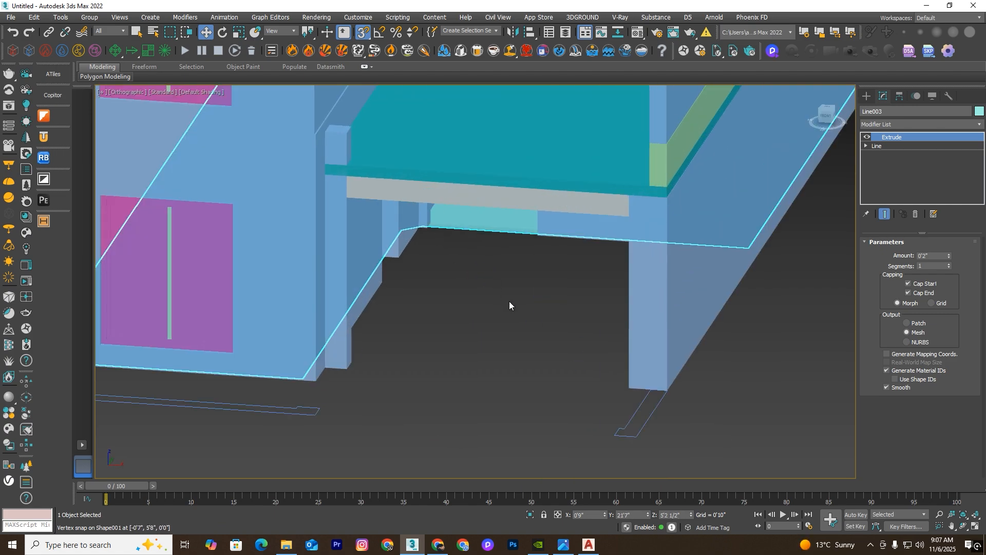
{"action": "key", "text": "t"}
{"action": "scroll", "coordinate": [501, 284], "scroll_direction": "up", "scroll_amount": 5}
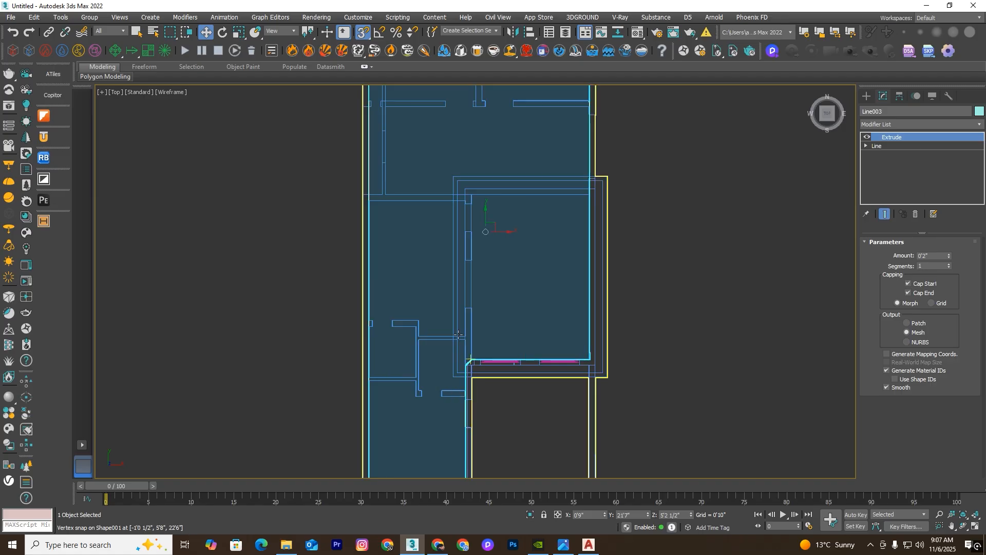
{"action": "left_click", "coordinate": [865, 146]}
{"action": "left_click", "coordinate": [892, 155]}
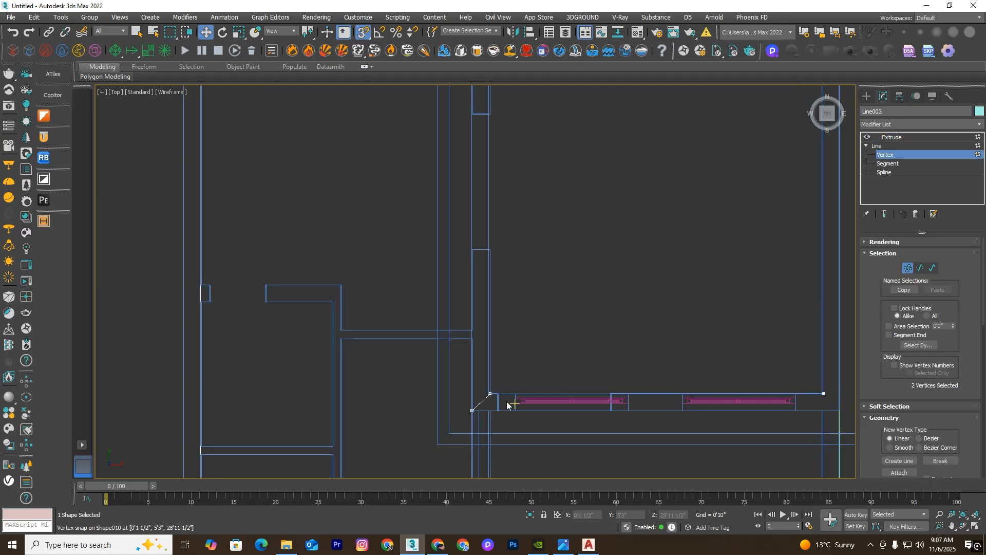
{"action": "scroll", "coordinate": [483, 407], "scroll_direction": "up", "scroll_amount": 3}
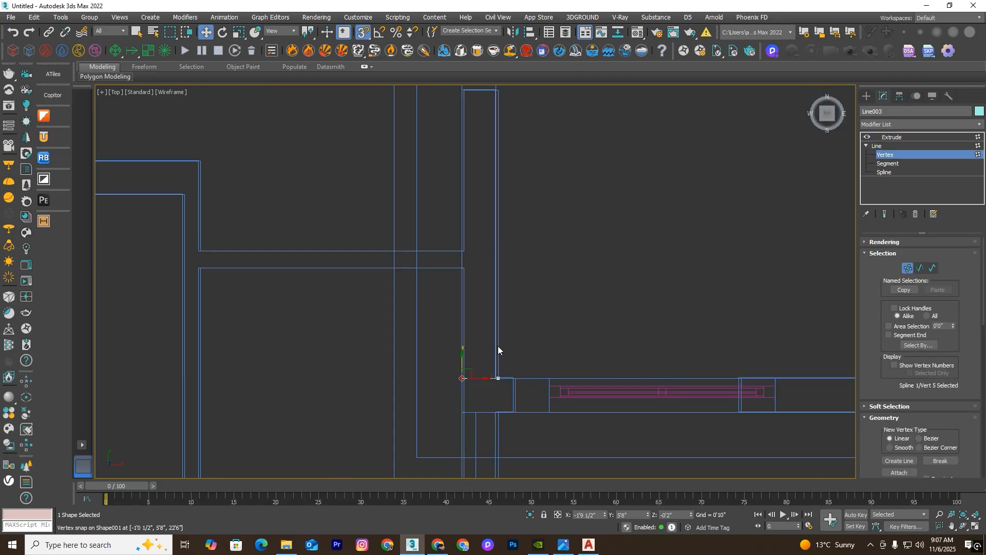
{"action": "mouse_move", "coordinate": [498, 347]}
{"action": "middle_mouse_down", "text": "alt"}
{"action": "mouse_move", "coordinate": [627, 309]}
{"action": "mouse_move", "coordinate": [634, 278]}
{"action": "mouse_move", "coordinate": [600, 302]}
{"action": "middle_mouse_up", "text": "alt"}
{"action": "scroll", "coordinate": [601, 301], "scroll_direction": "up", "scroll_amount": 5}
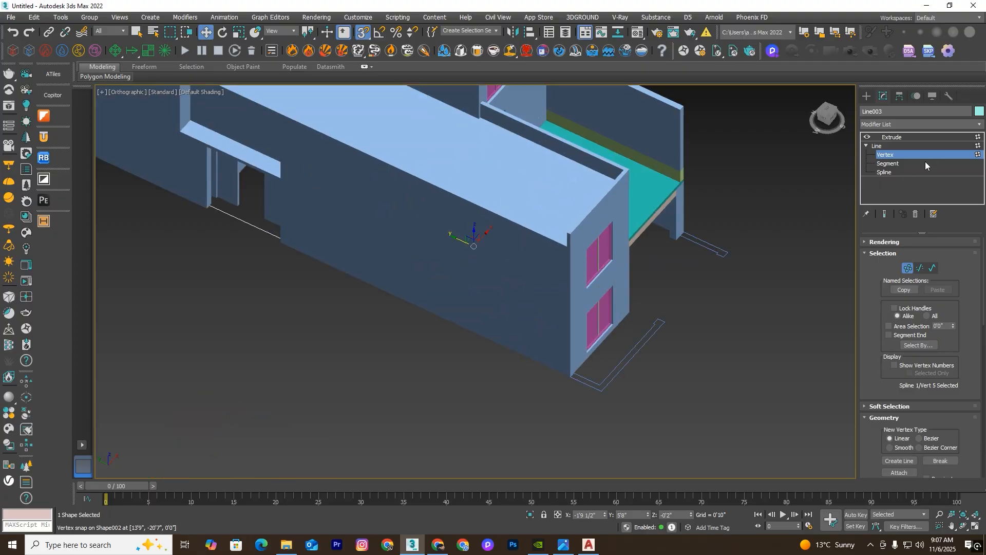
{"action": "left_click", "coordinate": [722, 293]}
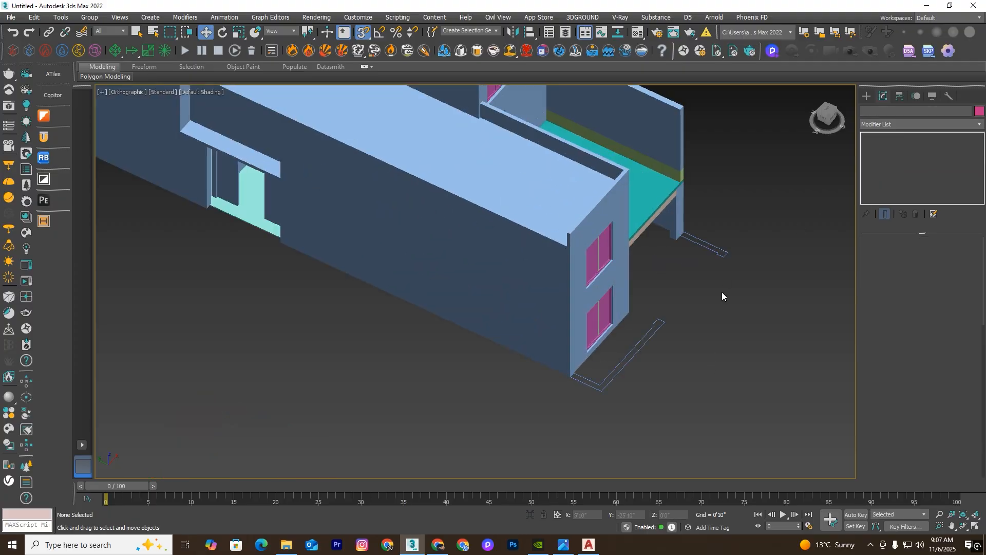
Step: Extrude the boundary wall outlines in front of the house to a height of 10'0" and deselect them
{"action": "left_click", "coordinate": [718, 254]}
{"action": "left_click", "coordinate": [896, 124]}
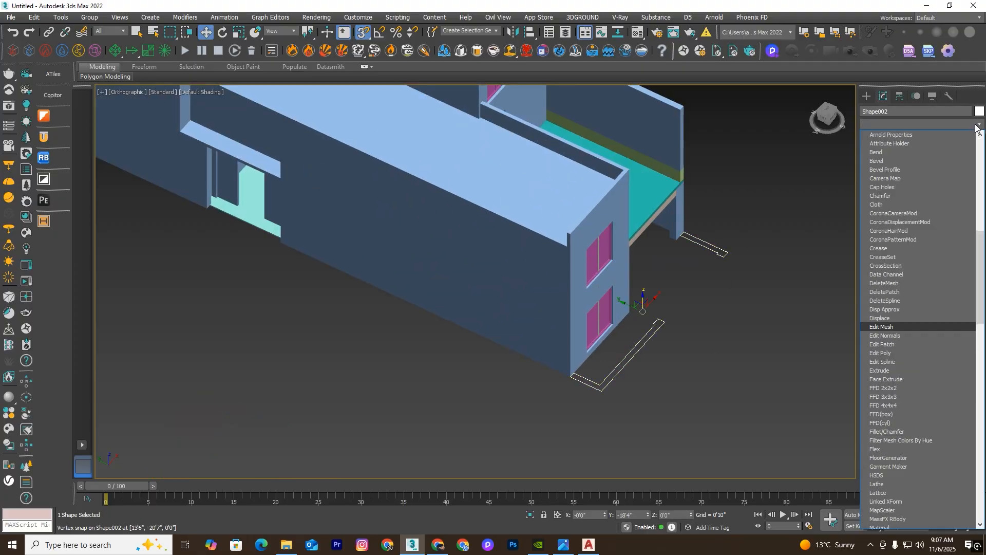
{"action": "type", "text": "ext"}
{"action": "left_click", "coordinate": [897, 135]}
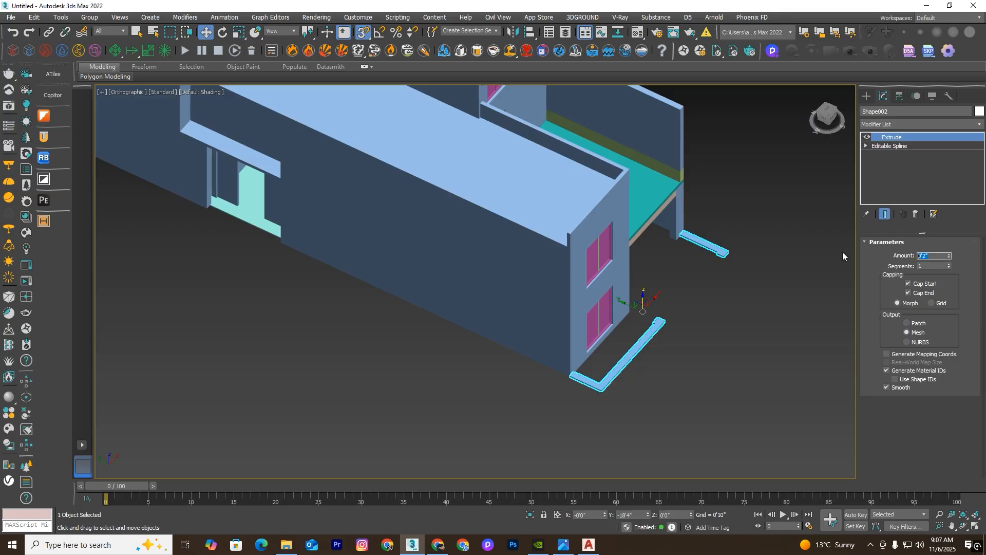
{"action": "type", "text": "10'"}
{"action": "key", "text": "Return"}
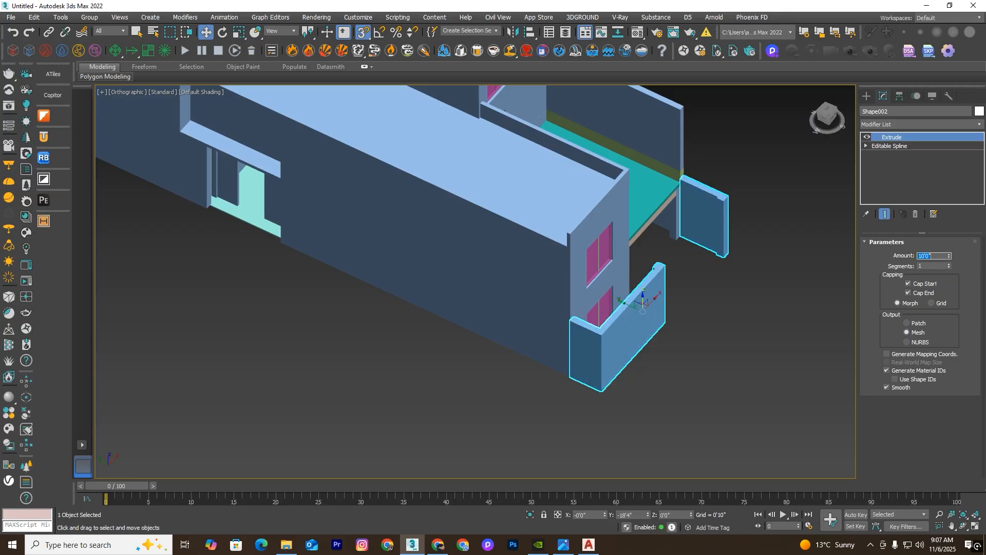
{"action": "left_click", "coordinate": [695, 309]}
Step: Examine the whole house and its boundary walls from above and at an angle, in wireframe and shaded display
{"action": "middle_click_drag", "start_coordinate": [746, 330], "coordinate": [519, 360]}
{"action": "middle_click_drag", "start_coordinate": [518, 360], "coordinate": [656, 352], "text": "alt"}
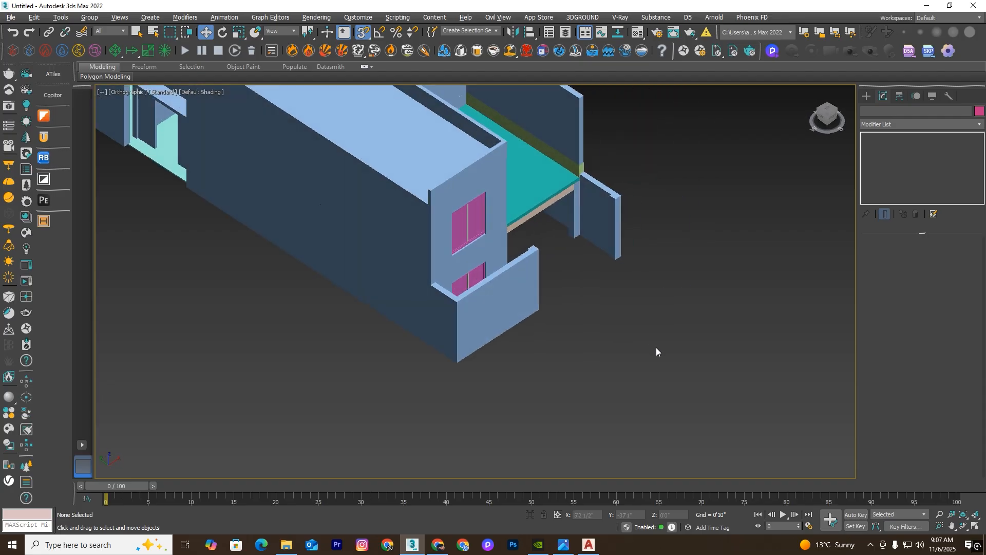
{"action": "key", "text": "t"}
{"action": "key", "text": "F3"}
{"action": "scroll", "coordinate": [615, 251], "scroll_direction": "down", "scroll_amount": 3}
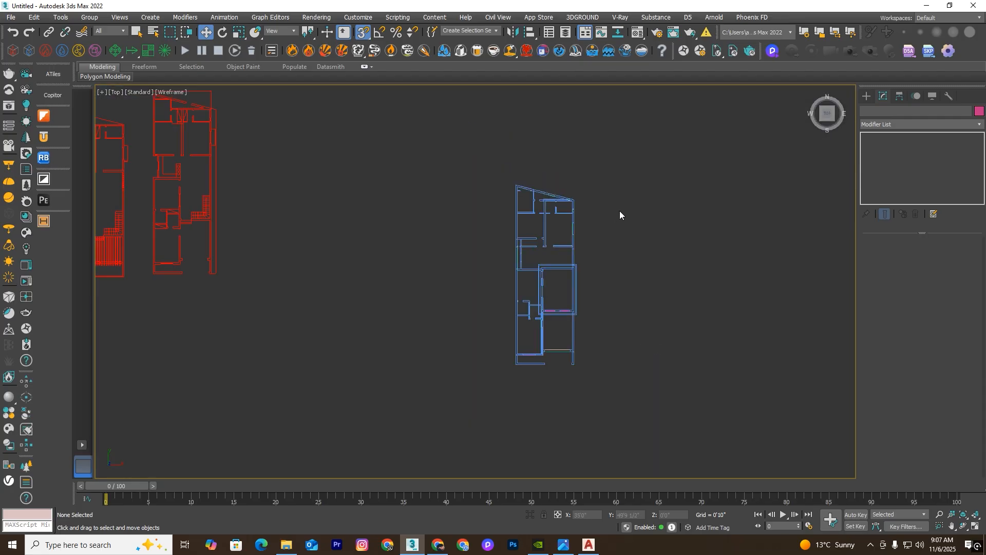
{"action": "middle_click_drag", "start_coordinate": [543, 280], "coordinate": [621, 241]}
{"action": "scroll", "coordinate": [621, 241], "scroll_direction": "up", "scroll_amount": 3}
{"action": "mouse_move", "coordinate": [711, 343]}
{"action": "middle_mouse_down", "text": "alt"}
{"action": "mouse_move", "coordinate": [745, 286]}
{"action": "mouse_move", "coordinate": [709, 403]}
{"action": "middle_mouse_up", "text": "alt"}
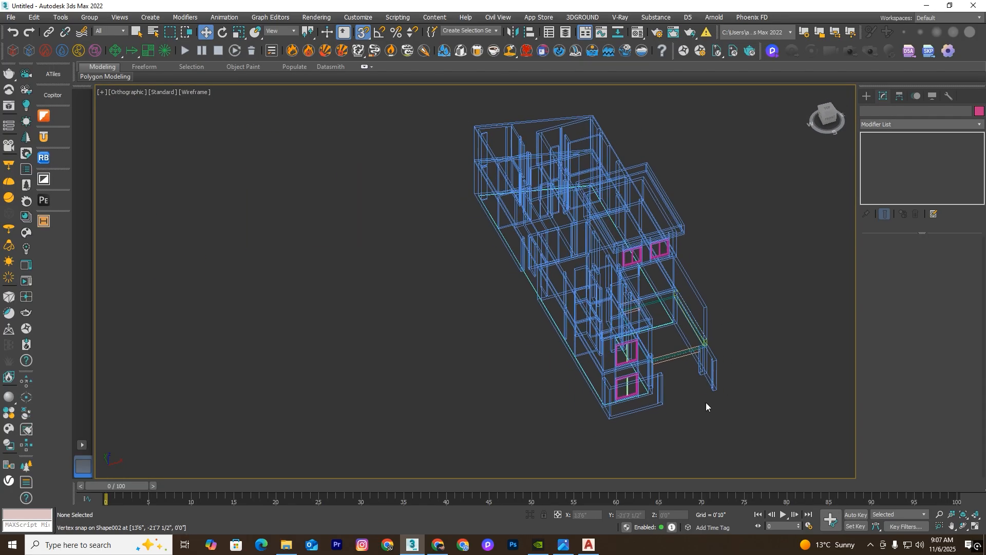
{"action": "key", "text": "F3"}
{"action": "scroll", "coordinate": [707, 381], "scroll_direction": "up", "scroll_amount": 5}
Step: Isolate the front boundary walls, the adjoining side wall and the house walls, then clear the selection
{"action": "left_click", "coordinate": [729, 342]}
{"action": "middle_click_drag", "start_coordinate": [722, 359], "coordinate": [700, 350], "text": "alt"}
{"action": "left_click", "coordinate": [700, 349], "text": "ctrl"}
{"action": "left_click", "coordinate": [530, 514]}
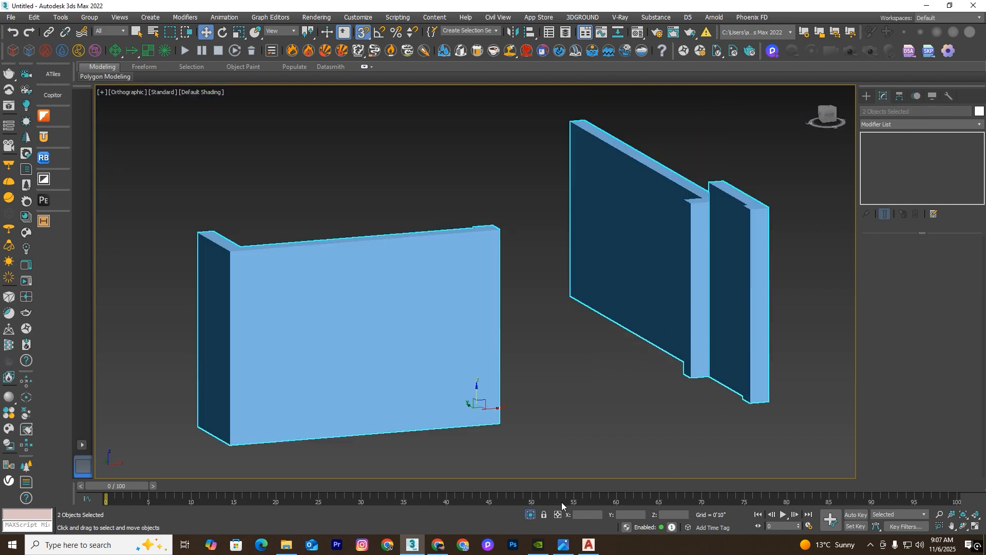
{"action": "left_click", "coordinate": [532, 515]}
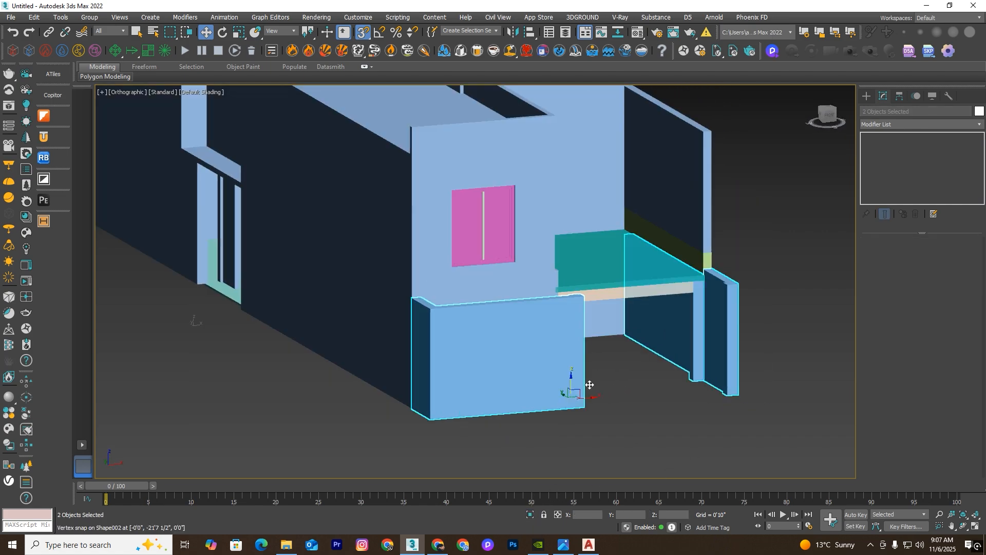
{"action": "scroll", "coordinate": [577, 388], "scroll_direction": "up", "scroll_amount": 3}
{"action": "left_click", "coordinate": [550, 343], "text": "ctrl"}
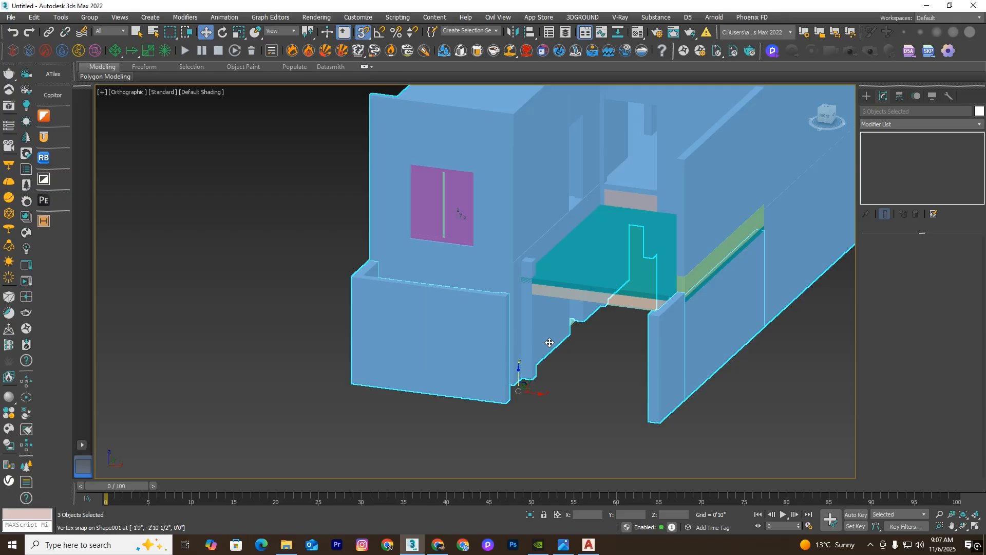
{"action": "left_click", "coordinate": [531, 514]}
{"action": "mouse_move", "coordinate": [655, 434]}
{"action": "middle_mouse_down", "text": "alt"}
{"action": "mouse_move", "coordinate": [719, 431]}
{"action": "mouse_move", "coordinate": [713, 436]}
{"action": "middle_mouse_up", "text": "alt"}
{"action": "left_click", "coordinate": [677, 441]}
Step: Start a line in wireframe display from the porch's rear outer corner along the side wall to the boundary wall's front end
{"action": "key", "text": "F3"}
{"action": "scroll", "coordinate": [532, 458], "scroll_direction": "up", "scroll_amount": 2}
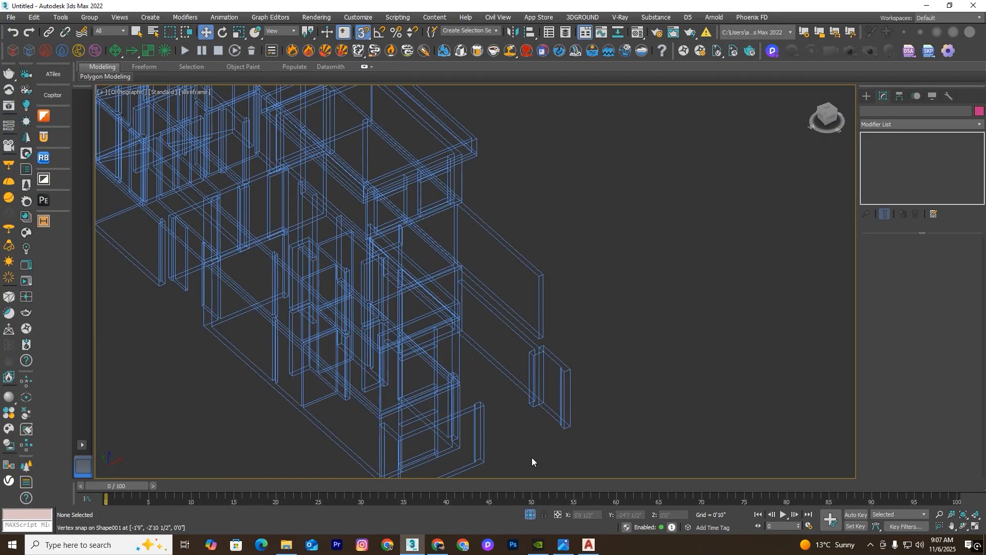
{"action": "middle_click_drag", "start_coordinate": [532, 457], "coordinate": [596, 321]}
{"action": "left_click", "coordinate": [867, 96]}
{"action": "left_click", "coordinate": [890, 177]}
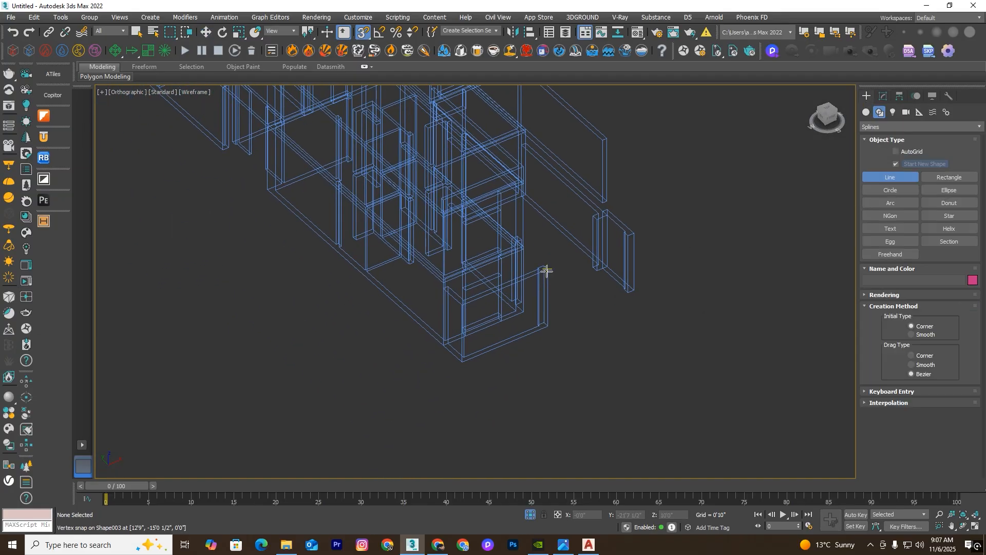
{"action": "scroll", "coordinate": [546, 270], "scroll_direction": "up", "scroll_amount": 2}
{"action": "left_click", "coordinate": [502, 173]}
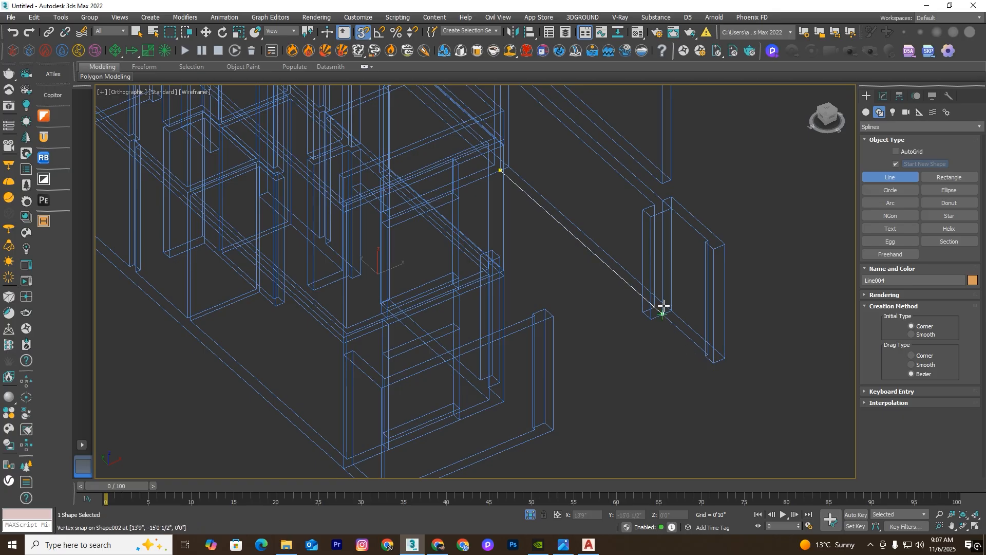
{"action": "left_click", "coordinate": [709, 353]}
Step: Continue the line across the gate opening, along the front boundary wall's inner face and back to the house front
{"action": "scroll", "coordinate": [658, 366], "scroll_direction": "down", "scroll_amount": 3}
{"action": "scroll", "coordinate": [587, 426], "scroll_direction": "up", "scroll_amount": 3}
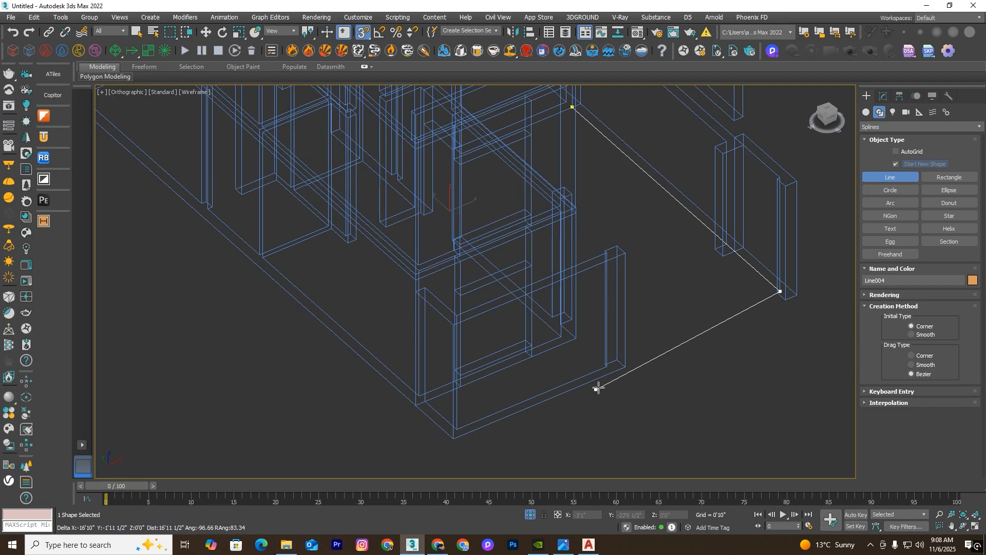
{"action": "scroll", "coordinate": [599, 366], "scroll_direction": "up", "scroll_amount": 2}
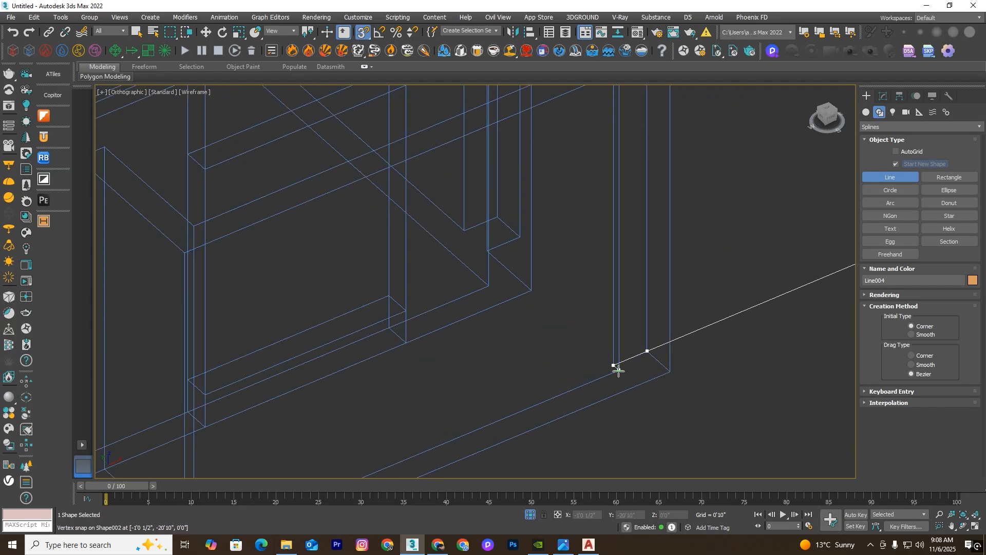
{"action": "scroll", "coordinate": [619, 370], "scroll_direction": "down", "scroll_amount": 4}
{"action": "scroll", "coordinate": [478, 408], "scroll_direction": "up", "scroll_amount": 5}
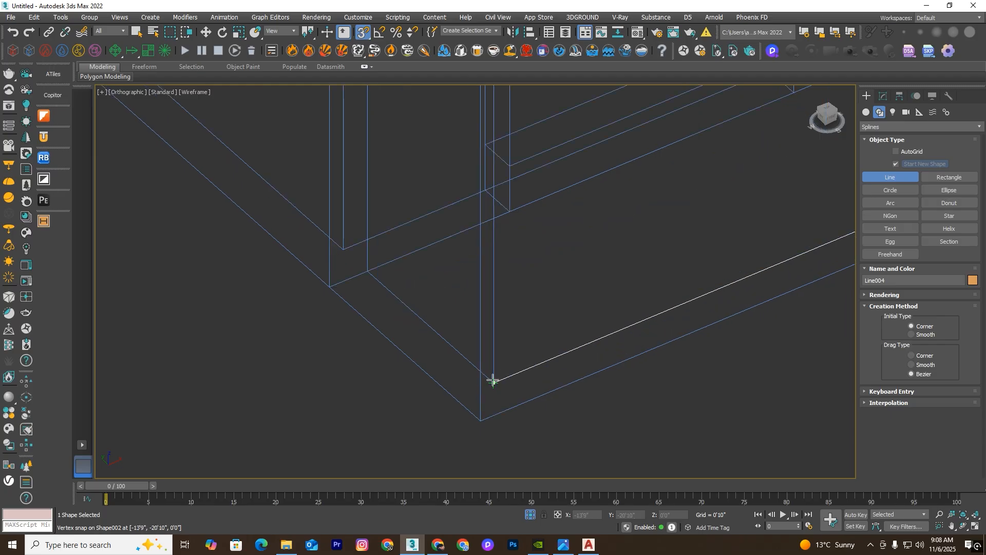
{"action": "left_click", "coordinate": [493, 380]}
{"action": "left_click", "coordinate": [369, 271]}
Step: Continue the line along the house front and the porch's side wall to the rear, close the spline and end the line
{"action": "scroll", "coordinate": [514, 334], "scroll_direction": "down", "scroll_amount": 4}
{"action": "left_click", "coordinate": [675, 251]}
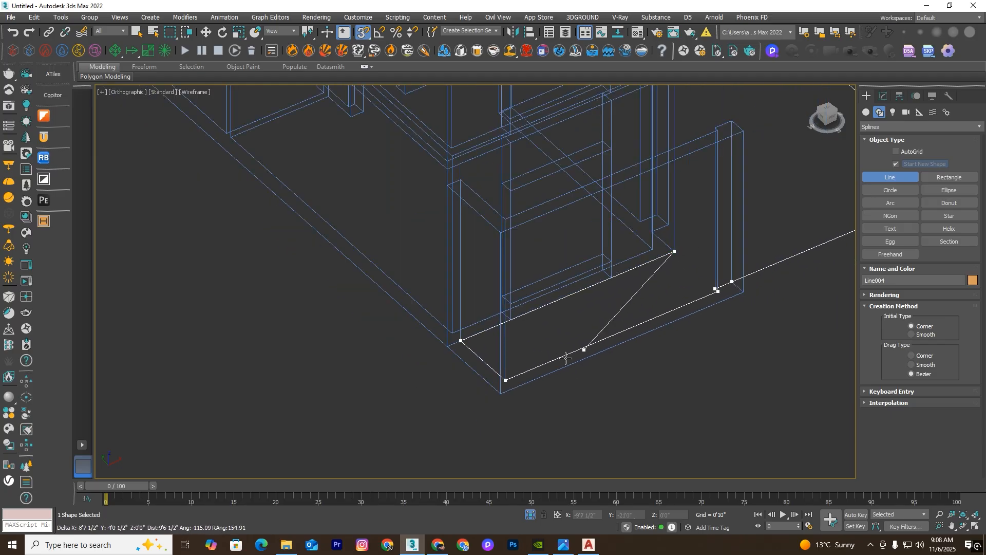
{"action": "scroll", "coordinate": [570, 358], "scroll_direction": "down", "scroll_amount": 4}
{"action": "middle_click_drag", "start_coordinate": [704, 359], "coordinate": [640, 337], "text": "alt"}
{"action": "scroll", "coordinate": [634, 331], "scroll_direction": "up", "scroll_amount": 5}
{"action": "scroll", "coordinate": [571, 349], "scroll_direction": "down", "scroll_amount": 4}
{"action": "scroll", "coordinate": [626, 308], "scroll_direction": "up", "scroll_amount": 5}
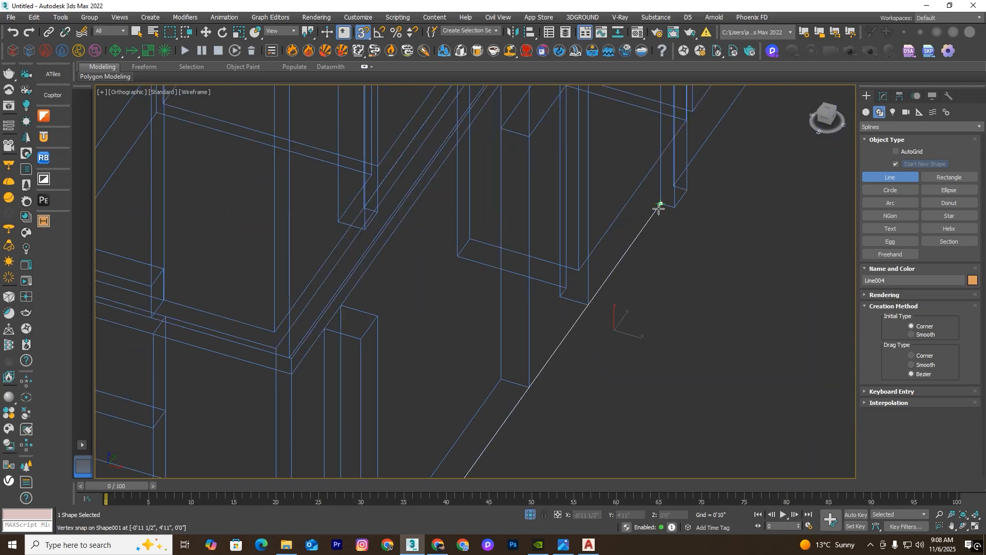
{"action": "scroll", "coordinate": [637, 221], "scroll_direction": "down", "scroll_amount": 5}
{"action": "left_click", "coordinate": [754, 272]}
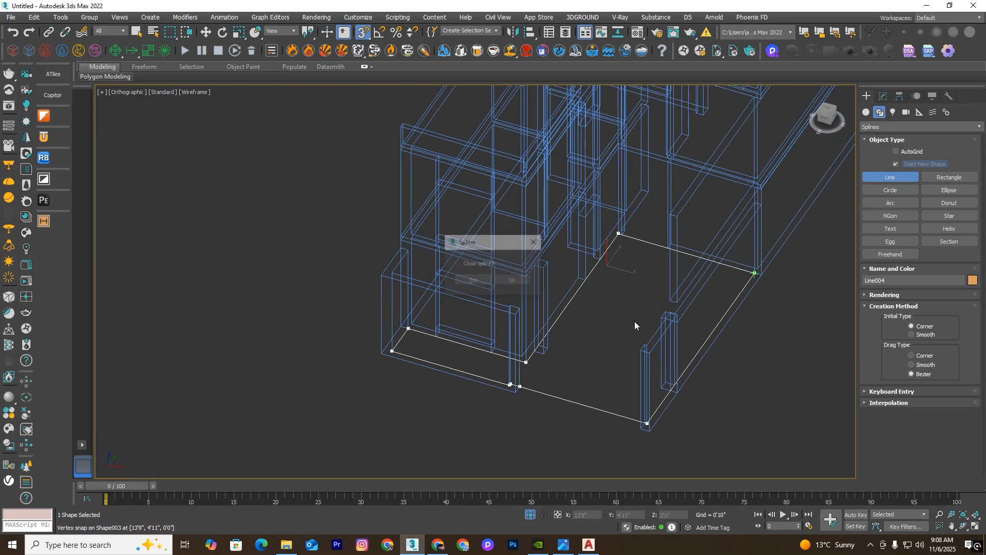
{"action": "left_click", "coordinate": [477, 285]}
{"action": "right_click", "coordinate": [594, 344]}
Step: Return to shaded display and extrude the closed porch outline by 2'0"
{"action": "scroll", "coordinate": [598, 330], "scroll_direction": "down", "scroll_amount": 5}
{"action": "middle_click_drag", "start_coordinate": [643, 366], "coordinate": [664, 352], "text": "alt"}
{"action": "scroll", "coordinate": [637, 318], "scroll_direction": "up", "scroll_amount": 7}
{"action": "key", "text": "F3"}
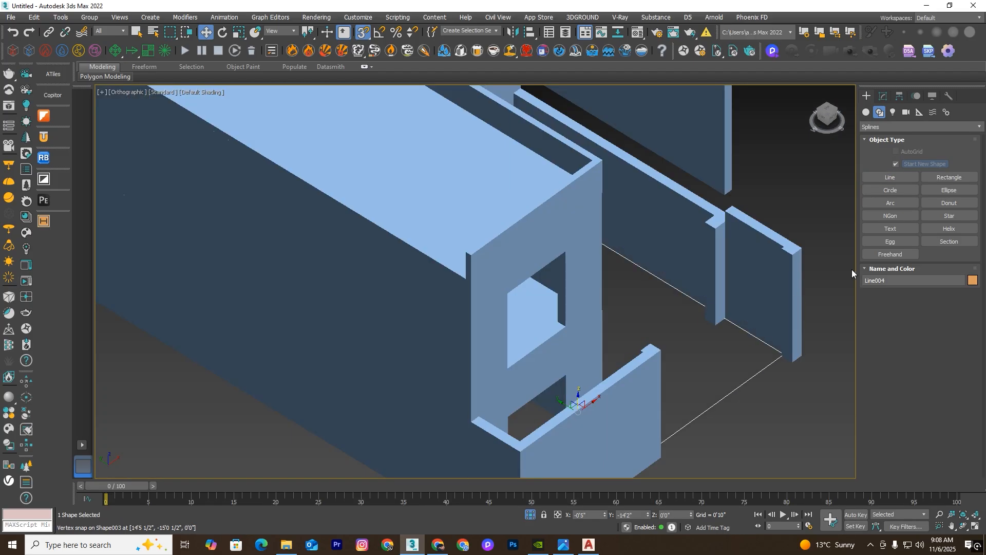
{"action": "left_click", "coordinate": [882, 96]}
{"action": "left_click", "coordinate": [978, 126]}
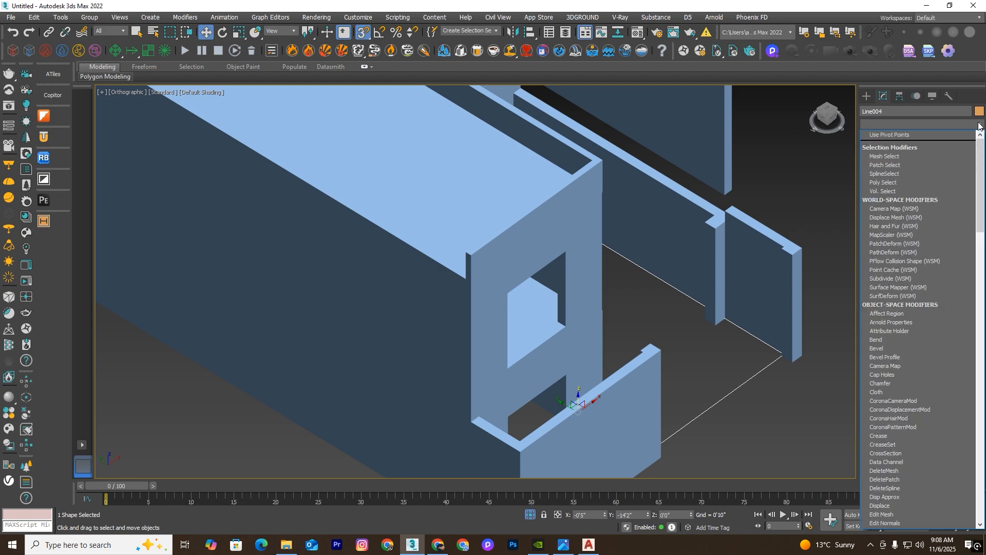
{"action": "type", "text": "ex"}
{"action": "left_click", "coordinate": [883, 135]}
{"action": "scroll", "coordinate": [635, 265], "scroll_direction": "down", "scroll_amount": 3}
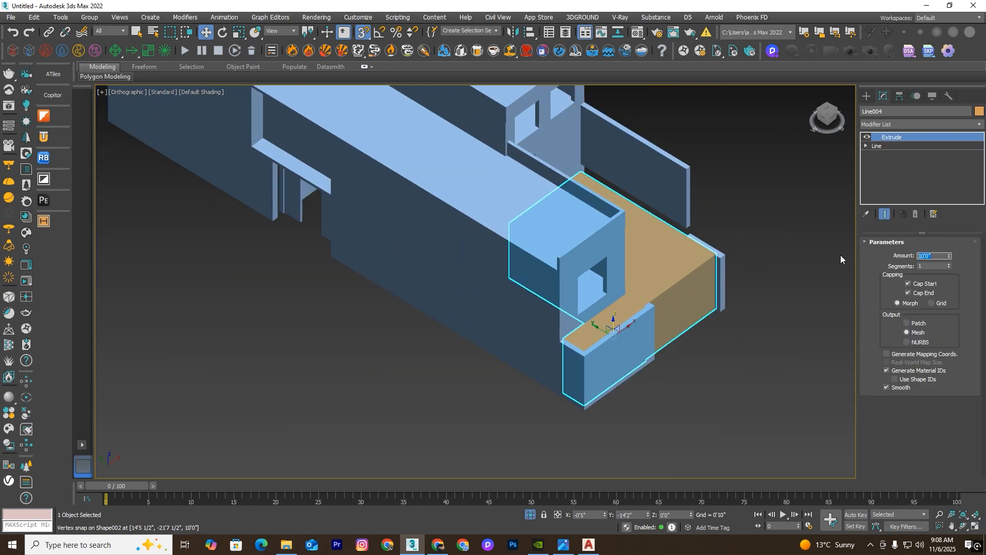
{"action": "type", "text": "2"}
{"action": "key", "text": "Return"}
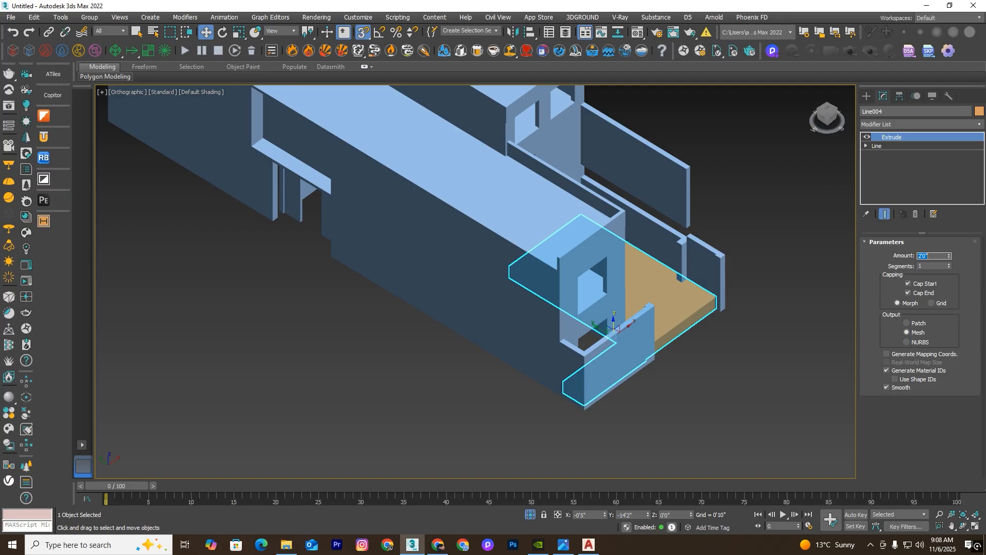
Step: Move the porch floor down in the left wireframe view so its top lines up with the base of the house walls, then restore shading
{"action": "left_click", "coordinate": [702, 397]}
{"action": "left_click", "coordinate": [686, 300]}
{"action": "key", "text": "l"}
{"action": "key", "text": "F3"}
{"action": "scroll", "coordinate": [645, 304], "scroll_direction": "down", "scroll_amount": 7}
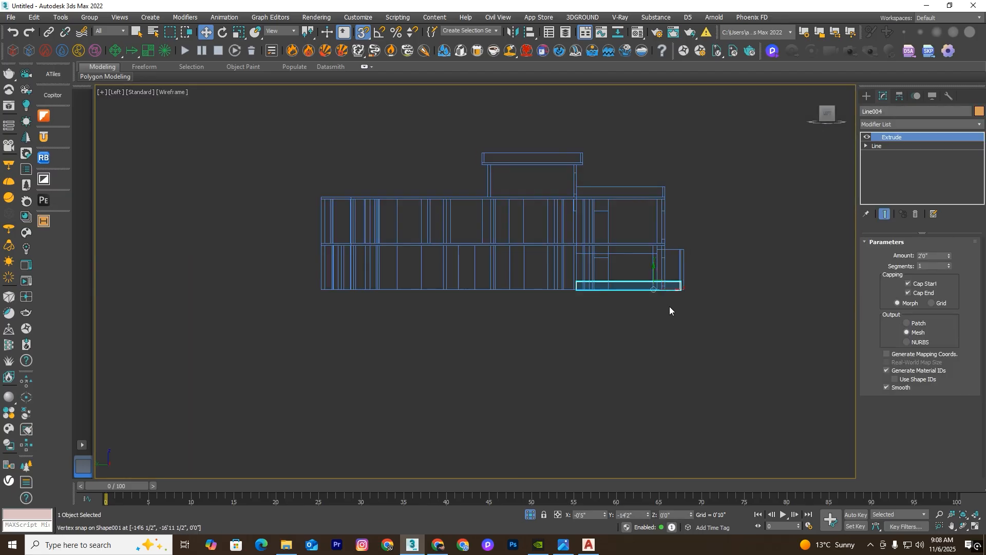
{"action": "scroll", "coordinate": [669, 307], "scroll_direction": "up", "scroll_amount": 5}
{"action": "left_click_drag", "start_coordinate": [636, 262], "coordinate": [712, 274]}
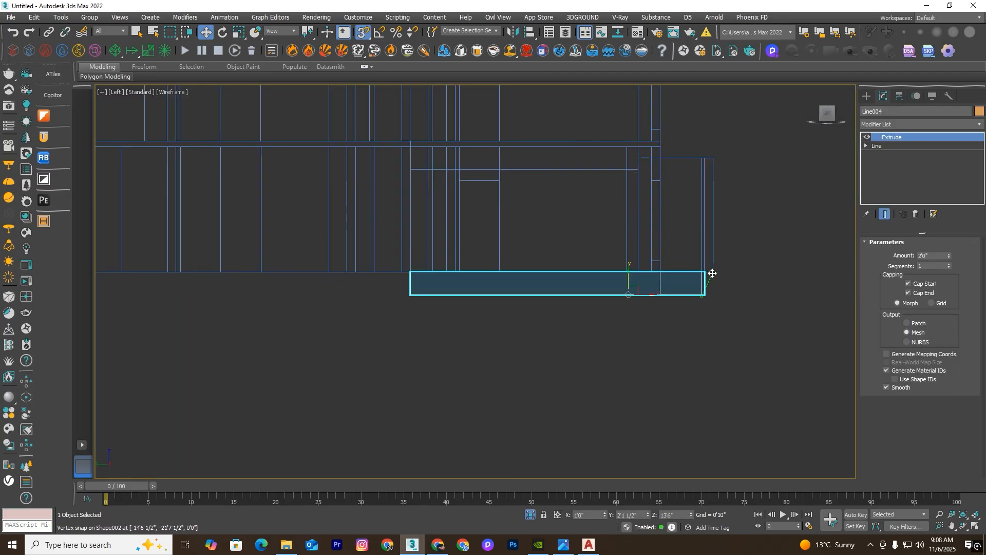
{"action": "scroll", "coordinate": [711, 308], "scroll_direction": "down", "scroll_amount": 4}
{"action": "middle_click_drag", "start_coordinate": [710, 330], "coordinate": [676, 359], "text": "alt"}
{"action": "left_click", "coordinate": [676, 358]}
{"action": "key", "text": "F3"}
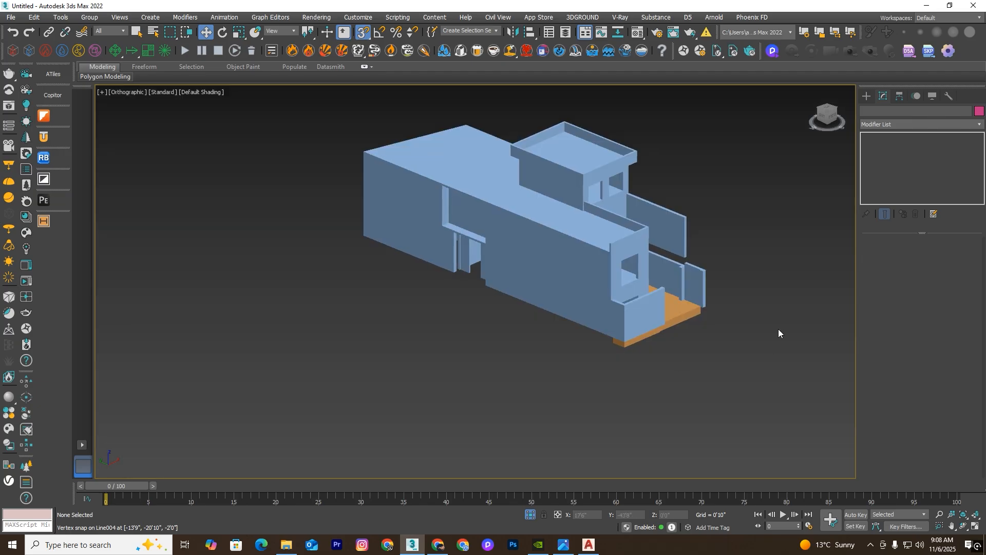
Step: Isolate the porch floor in the top wireframe view
{"action": "middle_click_drag", "start_coordinate": [778, 329], "coordinate": [704, 337], "text": "alt"}
{"action": "scroll", "coordinate": [637, 298], "scroll_direction": "up", "scroll_amount": 4}
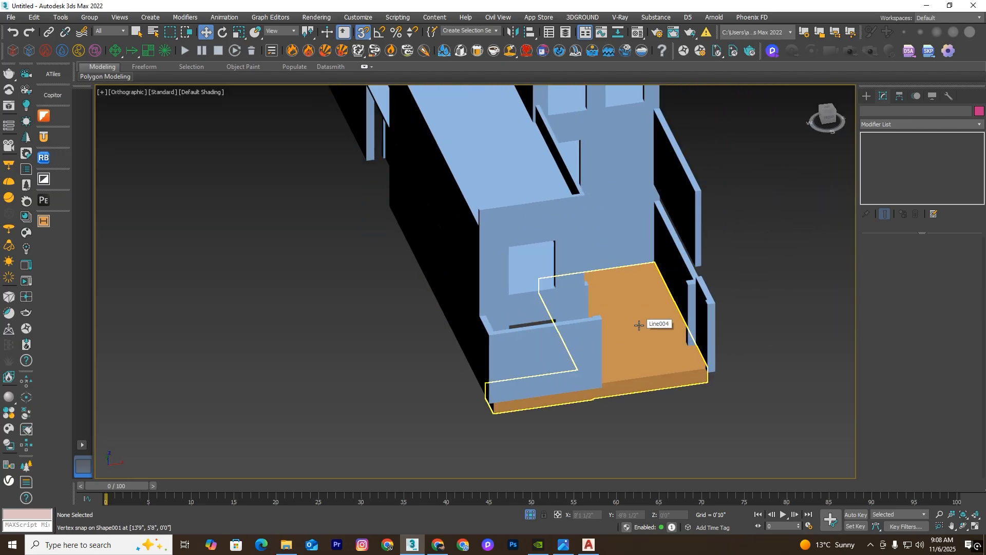
{"action": "key", "text": "t"}
{"action": "key", "text": "F3"}
{"action": "scroll", "coordinate": [639, 325], "scroll_direction": "down", "scroll_amount": 2}
{"action": "scroll", "coordinate": [609, 259], "scroll_direction": "up", "scroll_amount": 4}
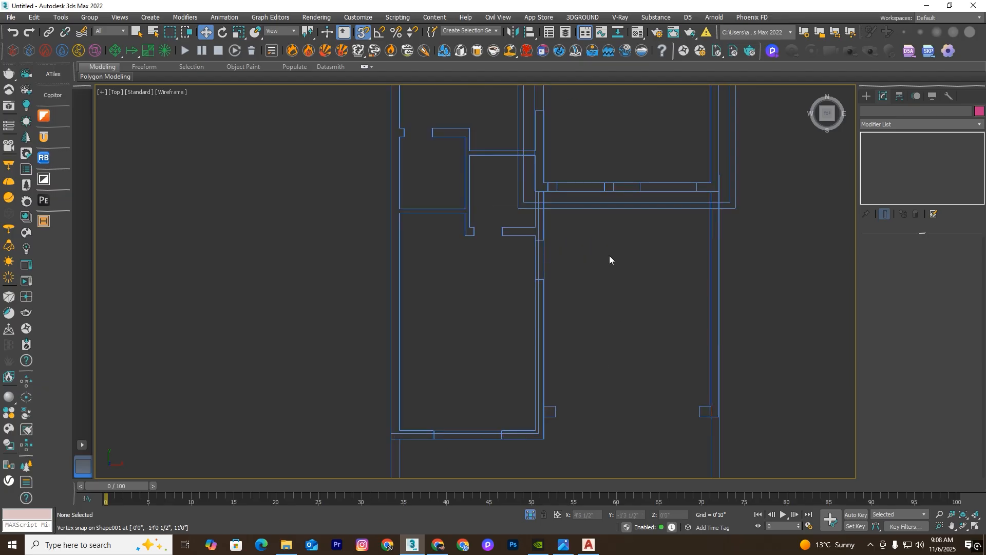
{"action": "scroll", "coordinate": [669, 309], "scroll_direction": "down", "scroll_amount": 4}
{"action": "left_click", "coordinate": [627, 323]}
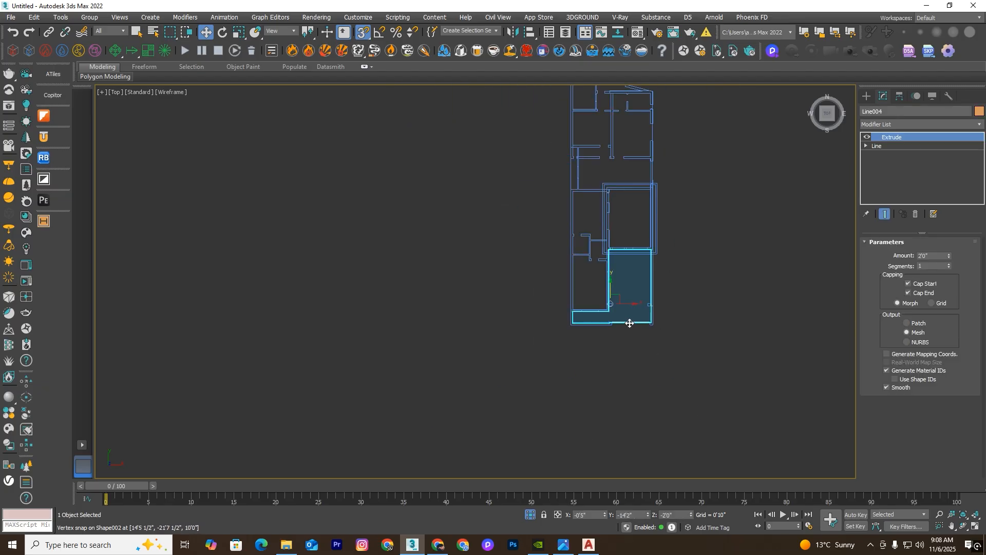
{"action": "left_click", "coordinate": [526, 514]}
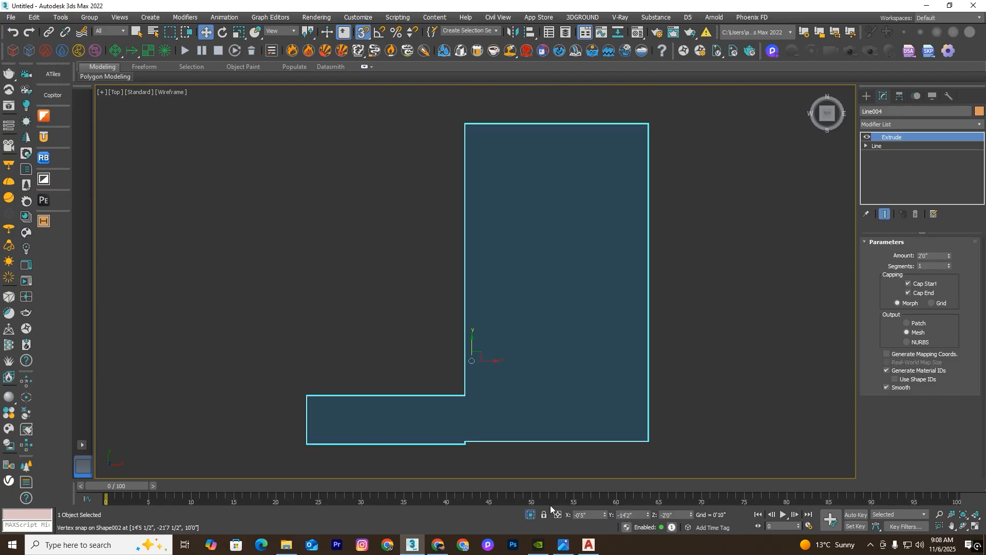
Step: Create a flat straight stair from the porch floor's rear edge, about 14'8 1/2" long and 7'6 1/2" wide
{"action": "left_click", "coordinate": [865, 96]}
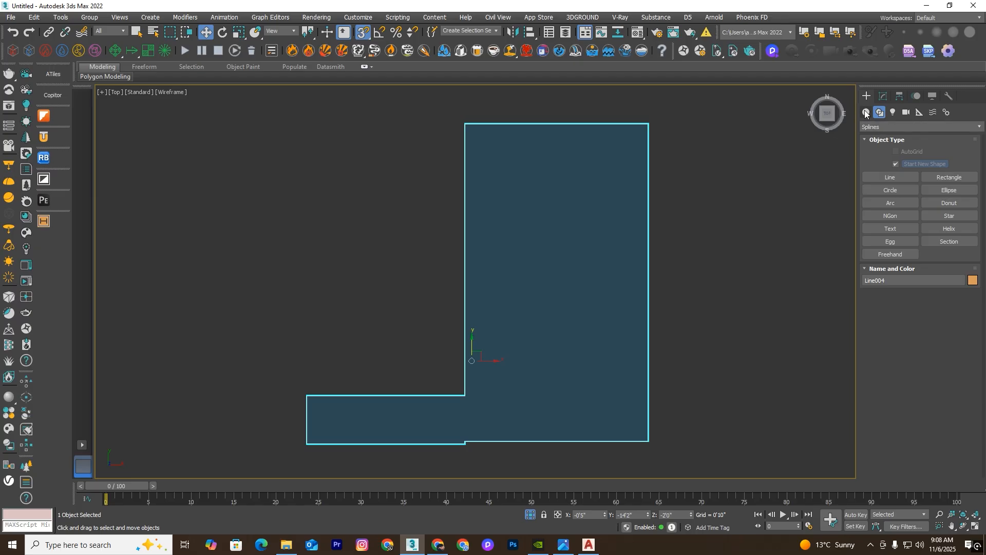
{"action": "left_click", "coordinate": [878, 127]}
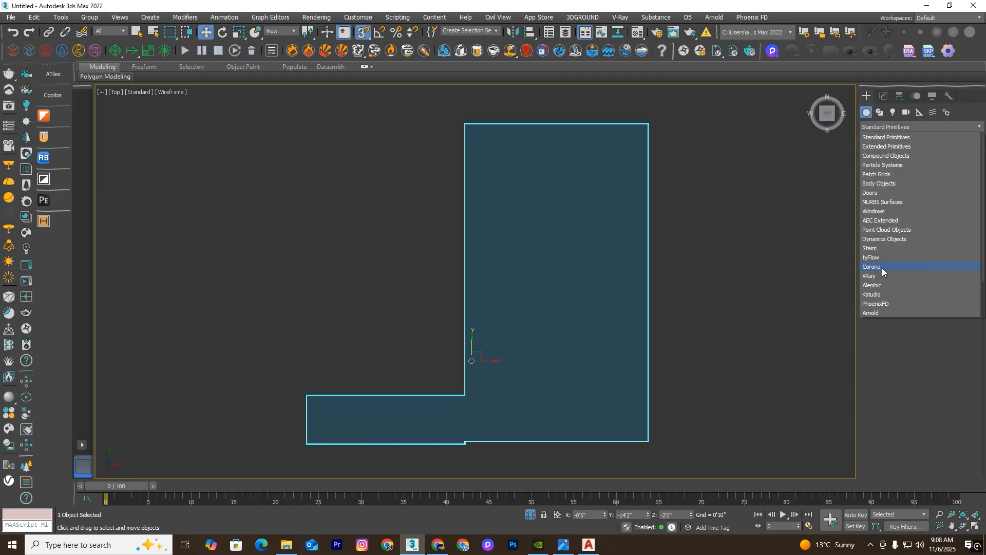
{"action": "left_click", "coordinate": [875, 248]}
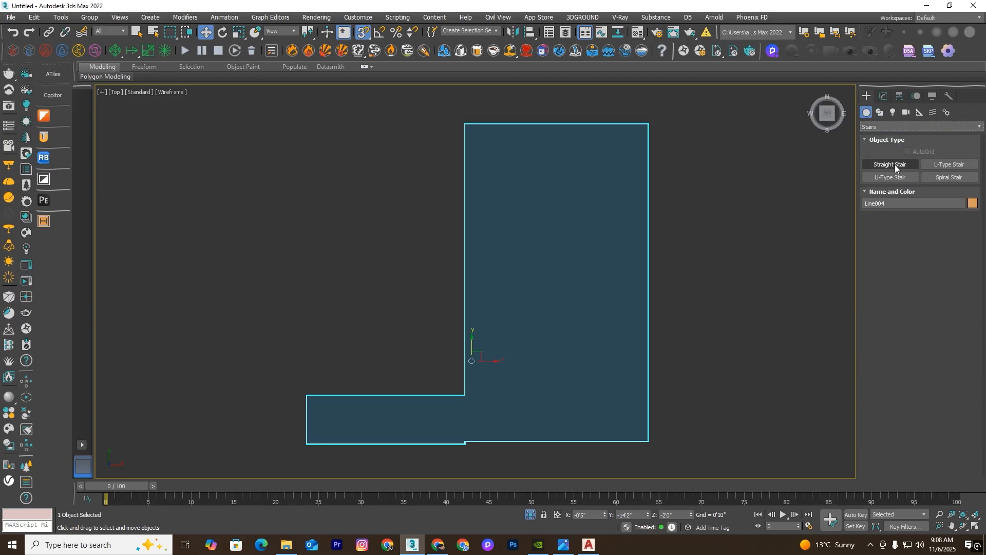
{"action": "left_click", "coordinate": [894, 164]}
{"action": "left_click_drag", "start_coordinate": [648, 124], "coordinate": [465, 126]}
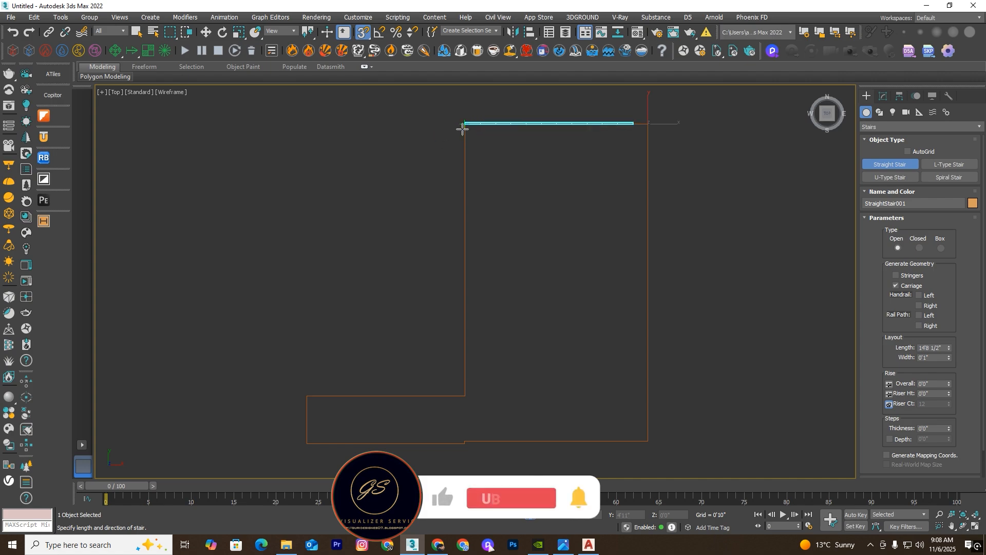
{"action": "left_click", "coordinate": [503, 218]}
{"action": "left_click", "coordinate": [553, 141]}
{"action": "right_click", "coordinate": [554, 140]}
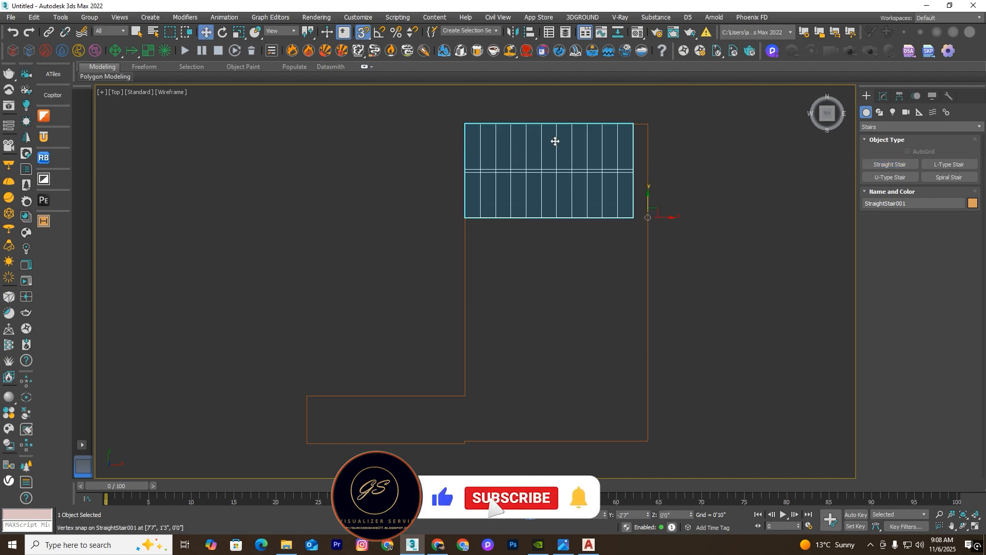
Step: Center the stair's pivot on the object
{"action": "scroll", "coordinate": [541, 142], "scroll_direction": "up", "scroll_amount": 3}
{"action": "left_click", "coordinate": [899, 96]}
{"action": "left_click", "coordinate": [920, 167]}
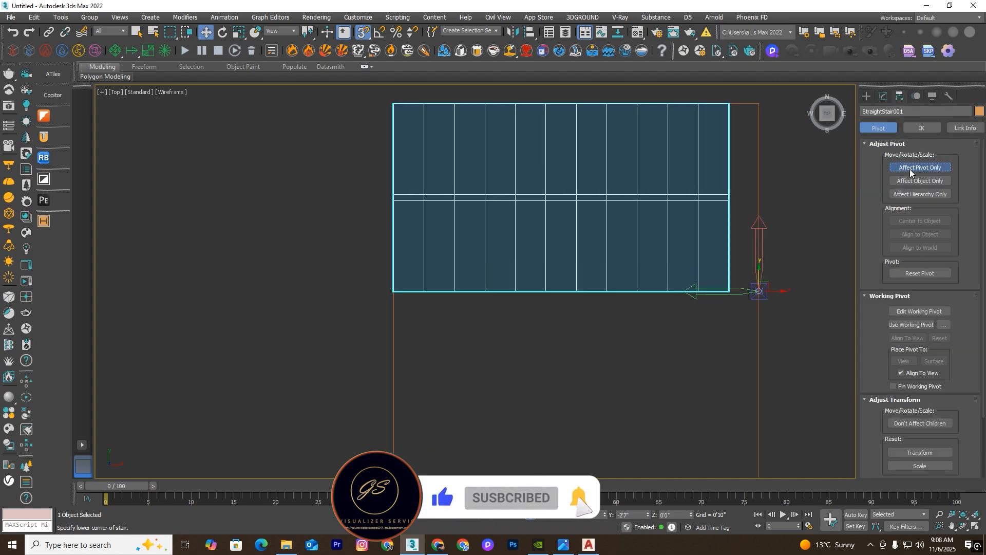
{"action": "left_click", "coordinate": [919, 221]}
{"action": "left_click", "coordinate": [919, 167]}
Step: Turn on angle snapping and rotate the stair 90 degrees so it runs along the porch's depth
{"action": "key", "text": "e"}
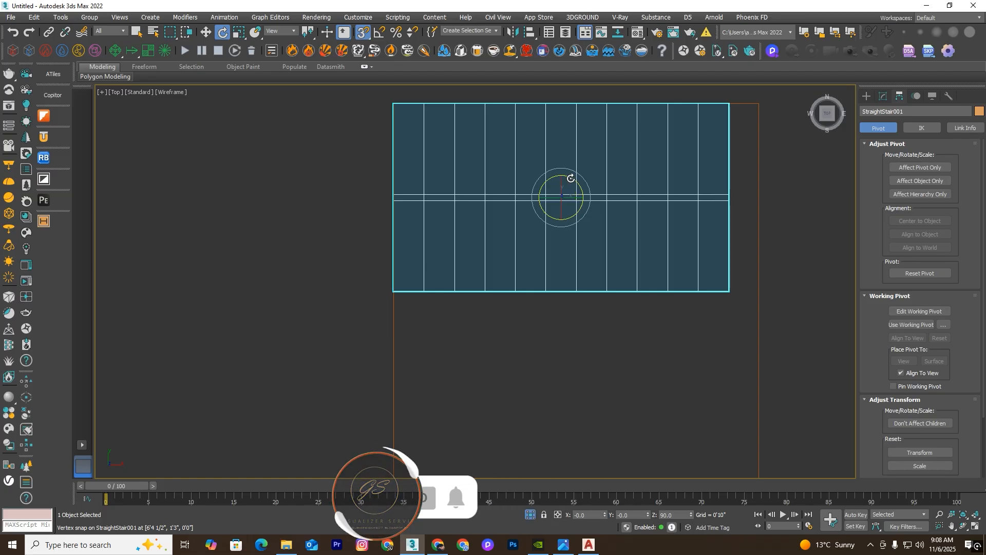
{"action": "left_click_drag", "start_coordinate": [569, 179], "coordinate": [582, 191]}
{"action": "key", "text": "ctrl+z"}
{"action": "key", "text": "a"}
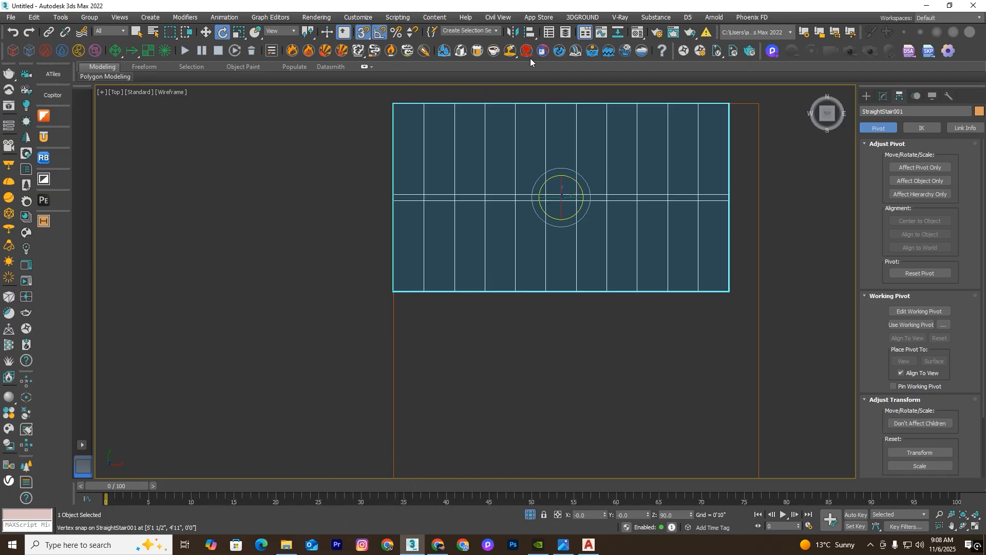
{"action": "right_click", "coordinate": [378, 34]}
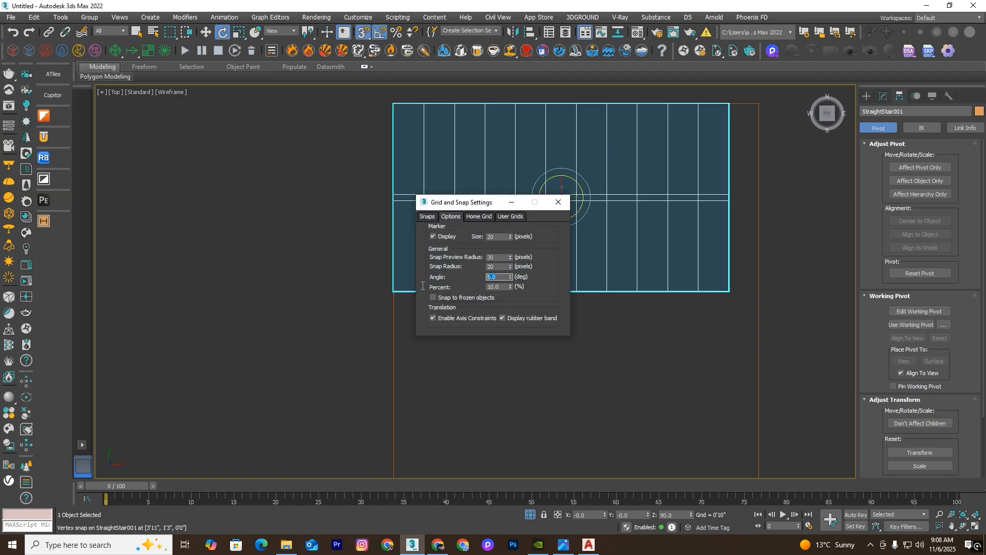
{"action": "left_click", "coordinate": [559, 202]}
{"action": "left_click_drag", "start_coordinate": [577, 180], "coordinate": [575, 293]}
Step: Move the stair sideways until its long edge snaps to the porch floor's edge on the house side
{"action": "key", "text": "w"}
{"action": "left_click_drag", "start_coordinate": [466, 130], "coordinate": [415, 131]}
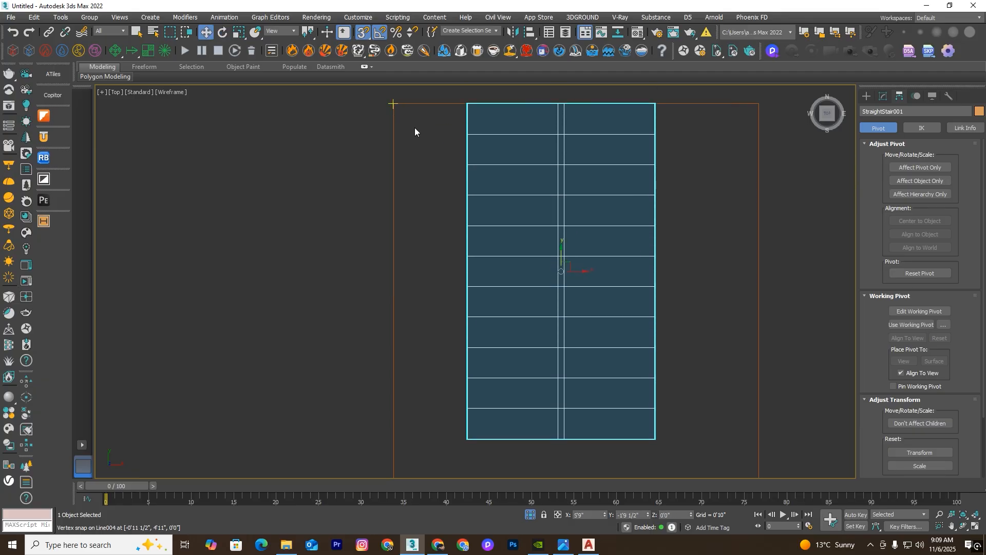
{"action": "left_click_drag", "start_coordinate": [585, 270], "coordinate": [531, 304]}
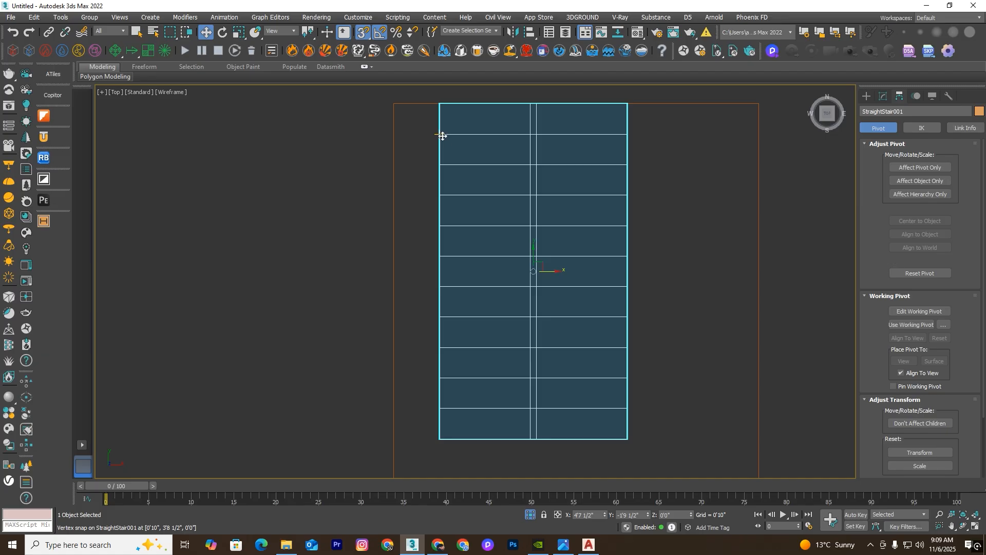
{"action": "left_click_drag", "start_coordinate": [440, 136], "coordinate": [399, 110]}
Step: Return to shaded display and set the stair's overall rise to 1'6"
{"action": "scroll", "coordinate": [570, 189], "scroll_direction": "down", "scroll_amount": 5}
{"action": "key", "text": "F3"}
{"action": "mouse_move", "coordinate": [624, 236]}
{"action": "middle_mouse_down", "text": "alt"}
{"action": "mouse_move", "coordinate": [616, 219]}
{"action": "mouse_move", "coordinate": [587, 218]}
{"action": "mouse_move", "coordinate": [606, 220]}
{"action": "middle_mouse_up", "text": "alt"}
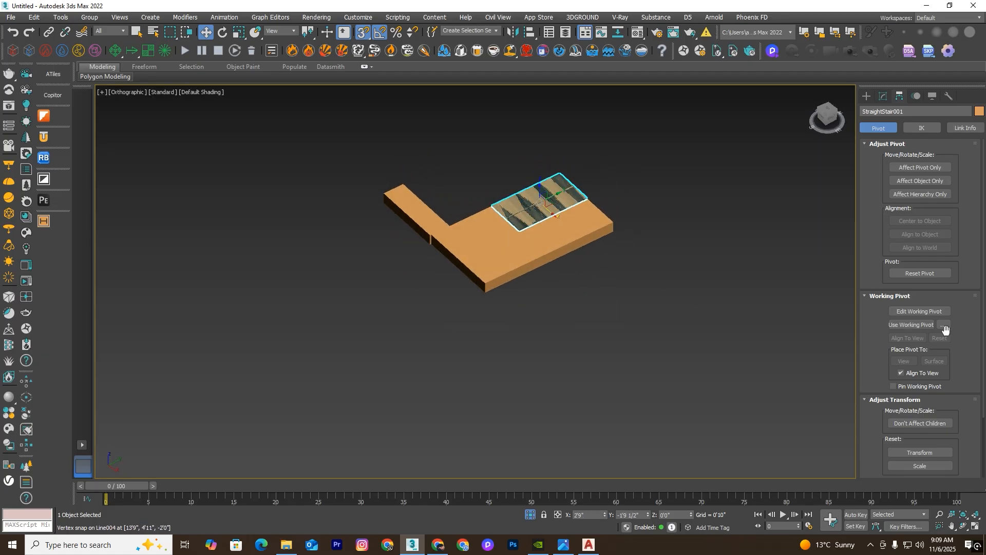
{"action": "left_click", "coordinate": [883, 97]}
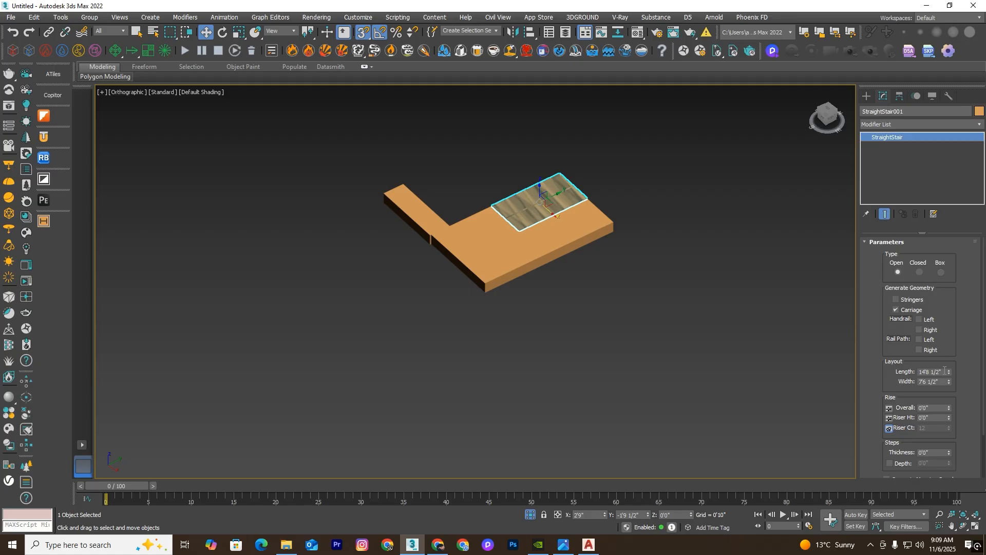
{"action": "type", "text": "1.5"}
{"action": "key", "text": "Return"}
Step: Lock the stair's overall rise and set its riser height to 0'6"
{"action": "scroll", "coordinate": [598, 202], "scroll_direction": "up", "scroll_amount": 6}
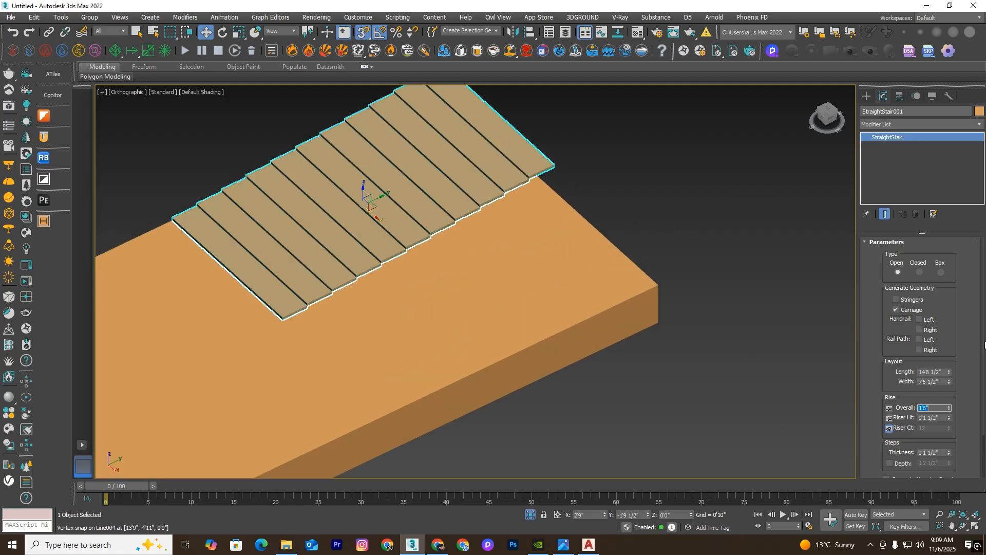
{"action": "left_click", "coordinate": [889, 409]}
{"action": "double_click", "coordinate": [941, 419]}
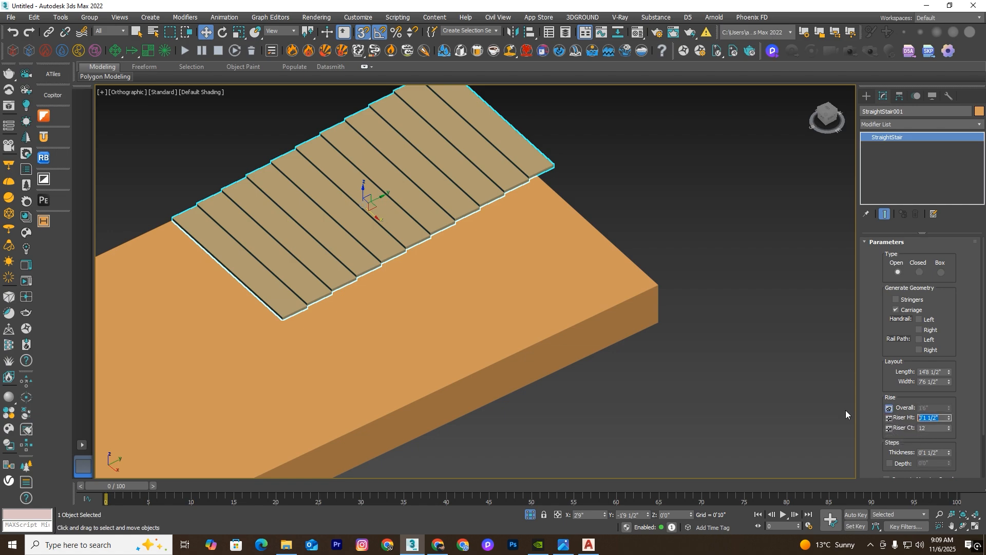
{"action": "type", "text": "6"}
{"action": "key", "text": "Return"}
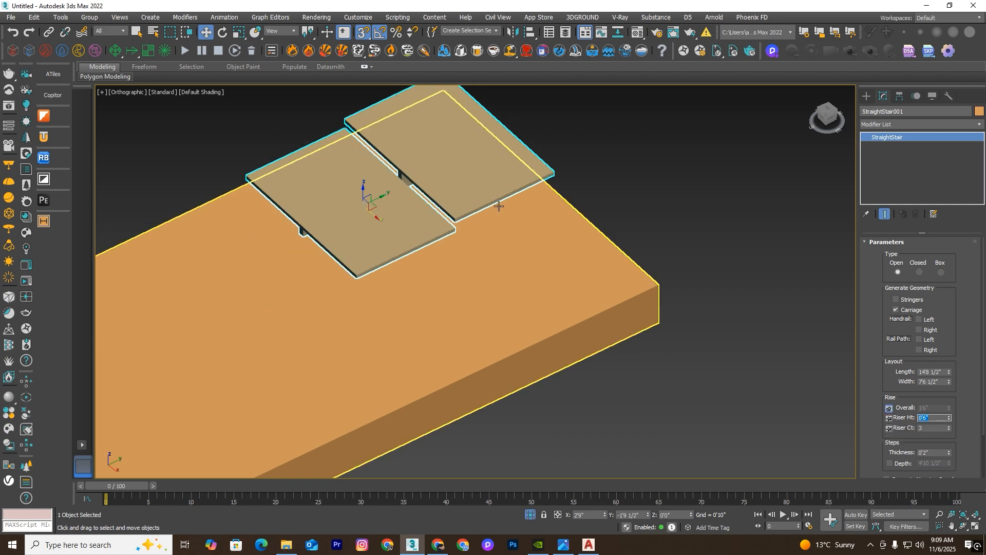
Step: Set the stair's length to 2'0" and move the stair toward the porch floor's rear edge
{"action": "middle_click_drag", "start_coordinate": [497, 203], "coordinate": [706, 211], "text": "alt"}
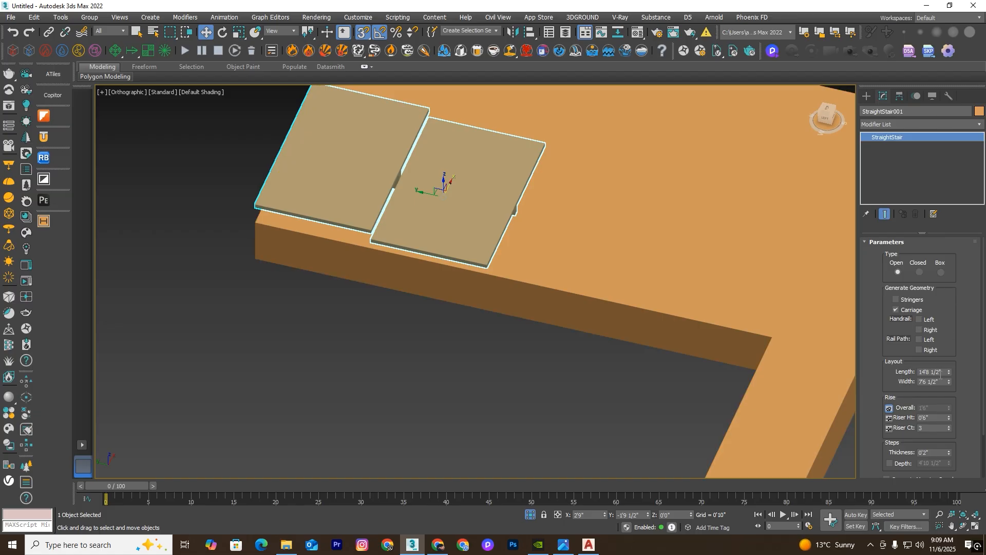
{"action": "left_click_drag", "start_coordinate": [949, 384], "coordinate": [959, 408]}
{"action": "key", "text": "ctrl+z"}
{"action": "left_click", "coordinate": [938, 372]}
{"action": "type", "text": "2"}
{"action": "key", "text": "Return"}
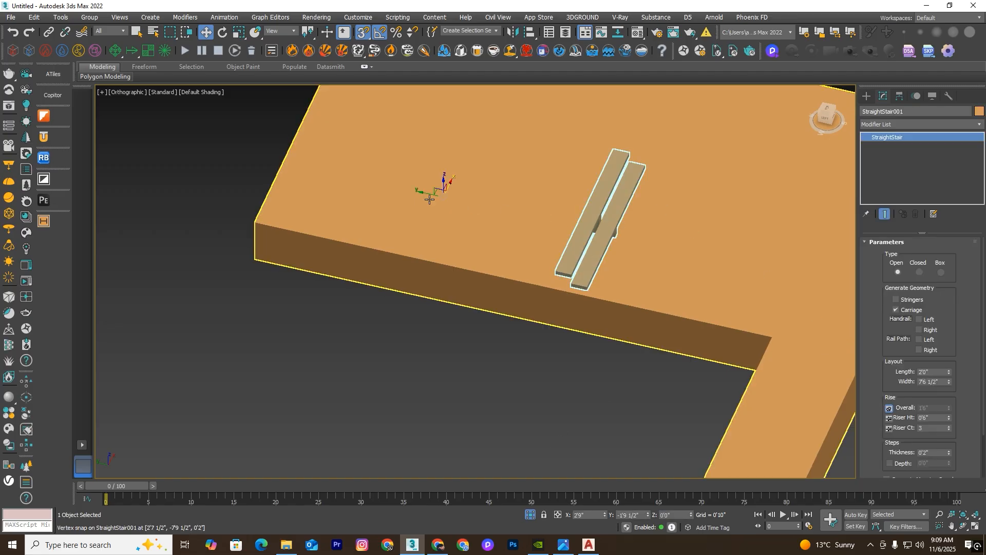
{"action": "left_click_drag", "start_coordinate": [430, 199], "coordinate": [247, 220]}
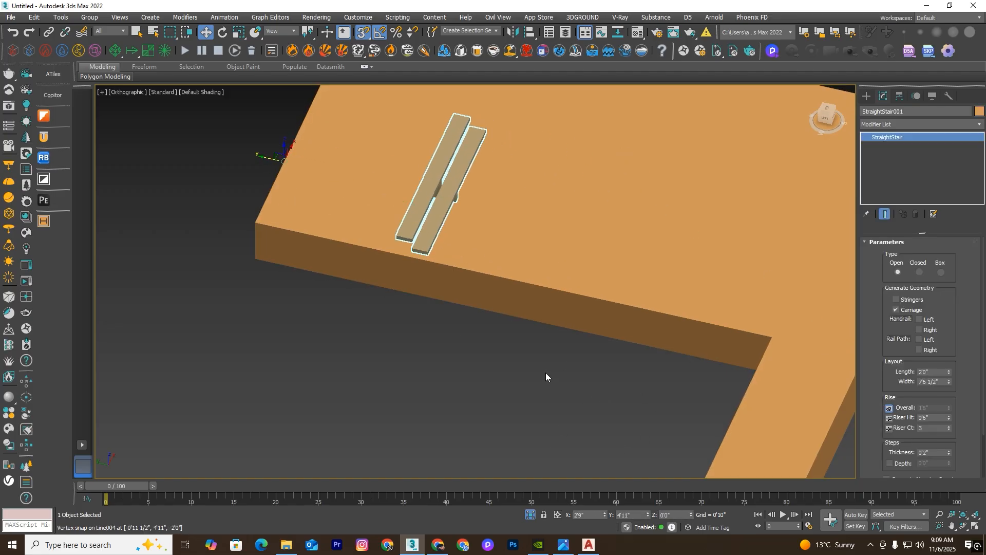
Step: Exit isolation, add the house walls to the stair selection and isolate both, then clear the selection
{"action": "scroll", "coordinate": [546, 376], "scroll_direction": "down", "scroll_amount": 5}
{"action": "left_click", "coordinate": [531, 514]}
{"action": "middle_click_drag", "start_coordinate": [639, 319], "coordinate": [591, 310], "text": "alt"}
{"action": "left_click", "coordinate": [525, 278], "text": "ctrl"}
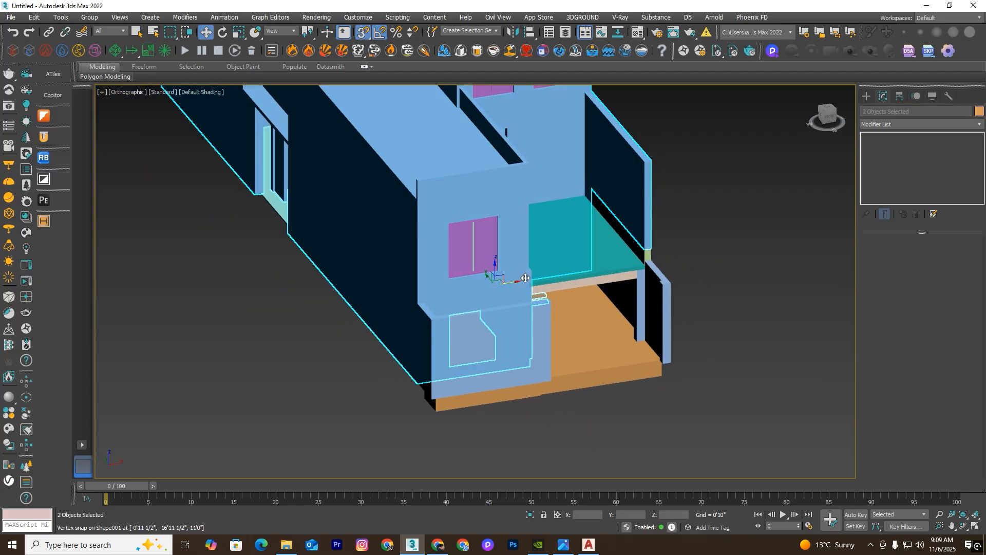
{"action": "left_click", "coordinate": [531, 514]}
{"action": "middle_click_drag", "start_coordinate": [724, 416], "coordinate": [676, 432], "text": "alt"}
{"action": "left_click", "coordinate": [675, 431]}
Step: Move the stair in the top view until its rear edge snaps to the outer face of the porch's rear wall
{"action": "scroll", "coordinate": [470, 407], "scroll_direction": "up", "scroll_amount": 6}
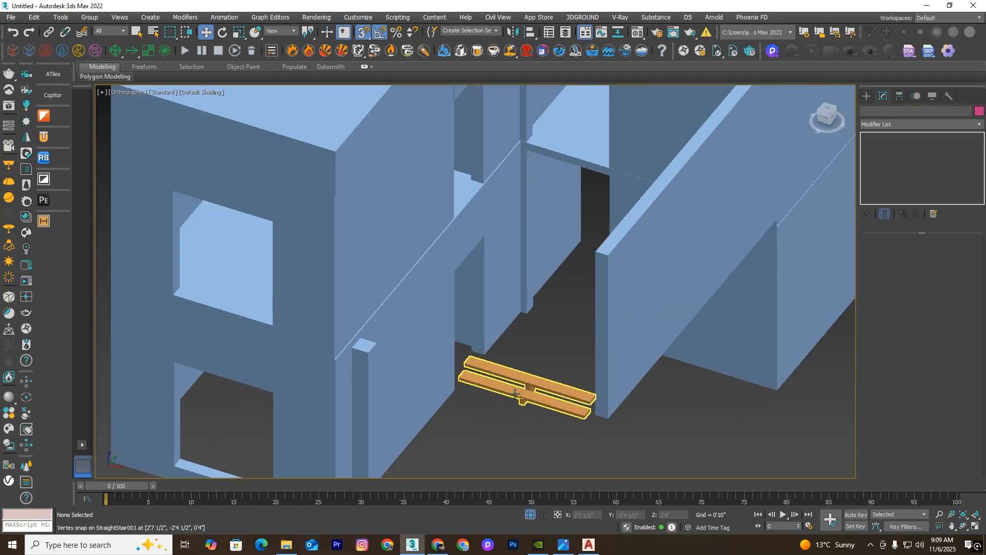
{"action": "left_click", "coordinate": [515, 394]}
{"action": "key", "text": "t"}
{"action": "scroll", "coordinate": [515, 386], "scroll_direction": "down", "scroll_amount": 2}
{"action": "scroll", "coordinate": [489, 380], "scroll_direction": "up", "scroll_amount": 8}
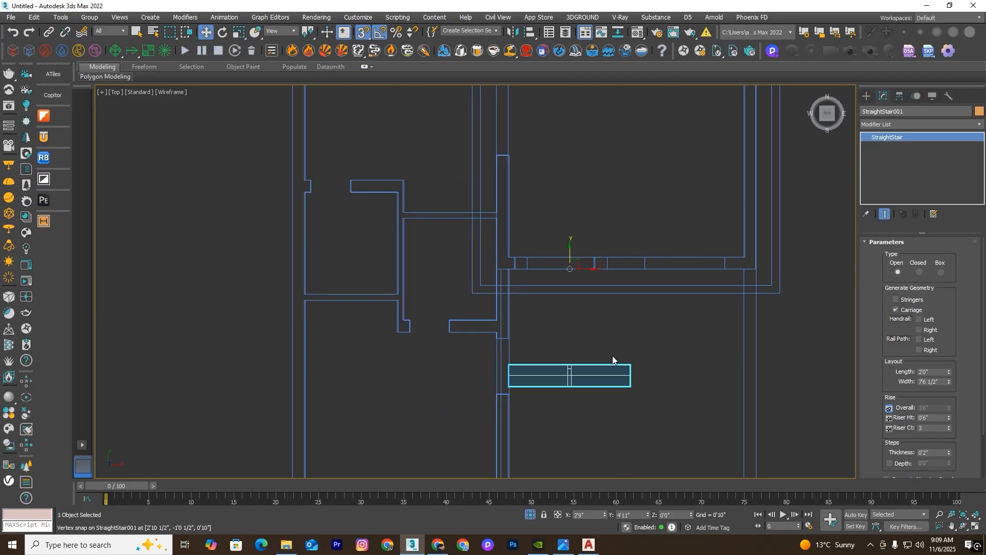
{"action": "scroll", "coordinate": [613, 355], "scroll_direction": "up", "scroll_amount": 2}
{"action": "left_click_drag", "start_coordinate": [636, 369], "coordinate": [598, 239]}
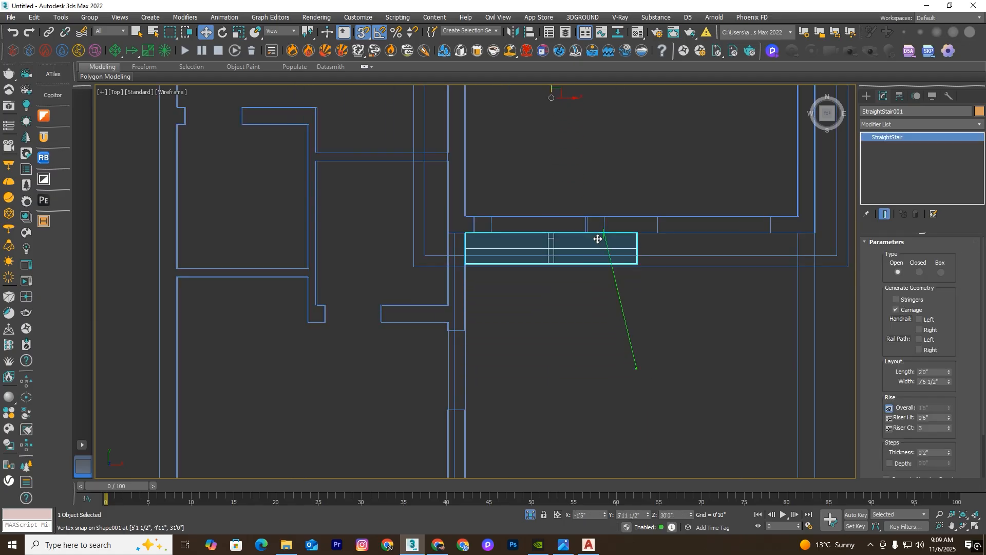
Step: Set the stair's length to 3'0" in the shaded view
{"action": "key", "text": "F3"}
{"action": "scroll", "coordinate": [628, 288], "scroll_direction": "down", "scroll_amount": 5}
{"action": "mouse_move", "coordinate": [710, 334]}
{"action": "middle_mouse_down", "text": "alt"}
{"action": "mouse_move", "coordinate": [721, 325]}
{"action": "mouse_move", "coordinate": [701, 326]}
{"action": "mouse_move", "coordinate": [704, 339]}
{"action": "middle_mouse_up", "text": "alt"}
{"action": "scroll", "coordinate": [645, 310], "scroll_direction": "up", "scroll_amount": 10}
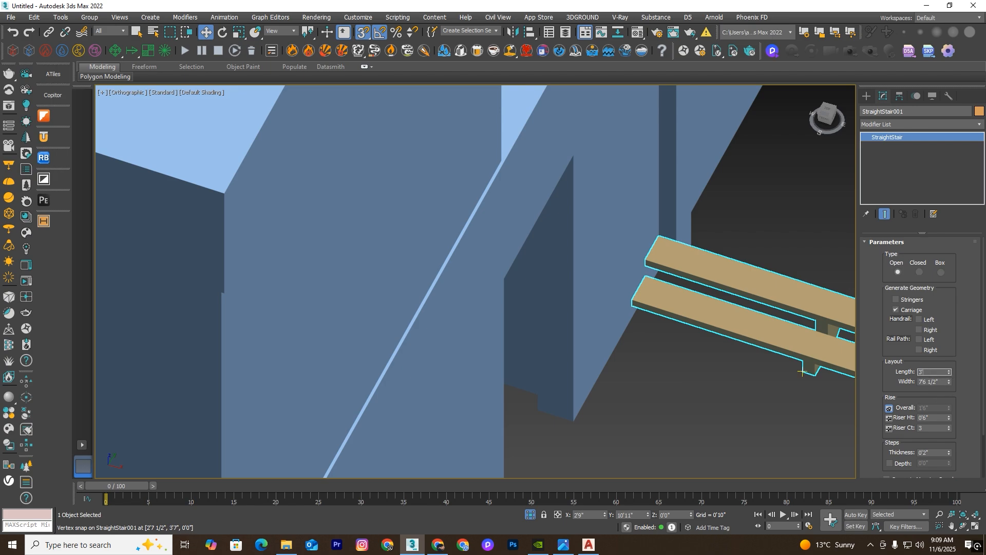
{"action": "key", "text": "Return"}
Step: Move the lengthened stair back along the side wall so its rear corner snaps to the wall corner at the rear entrance
{"action": "scroll", "coordinate": [744, 349], "scroll_direction": "down", "scroll_amount": 6}
{"action": "middle_click_drag", "start_coordinate": [744, 350], "coordinate": [771, 387], "text": "alt"}
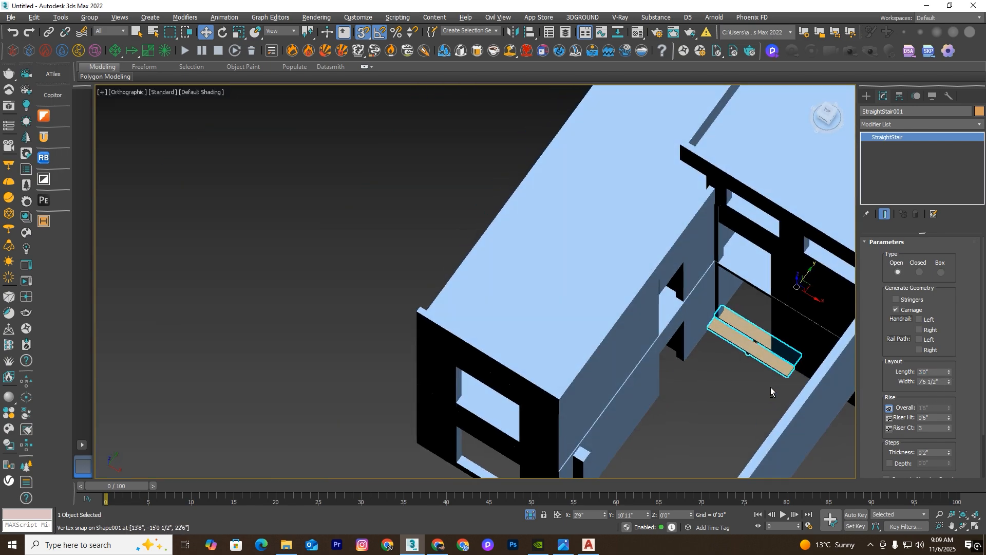
{"action": "scroll", "coordinate": [756, 338], "scroll_direction": "up", "scroll_amount": 6}
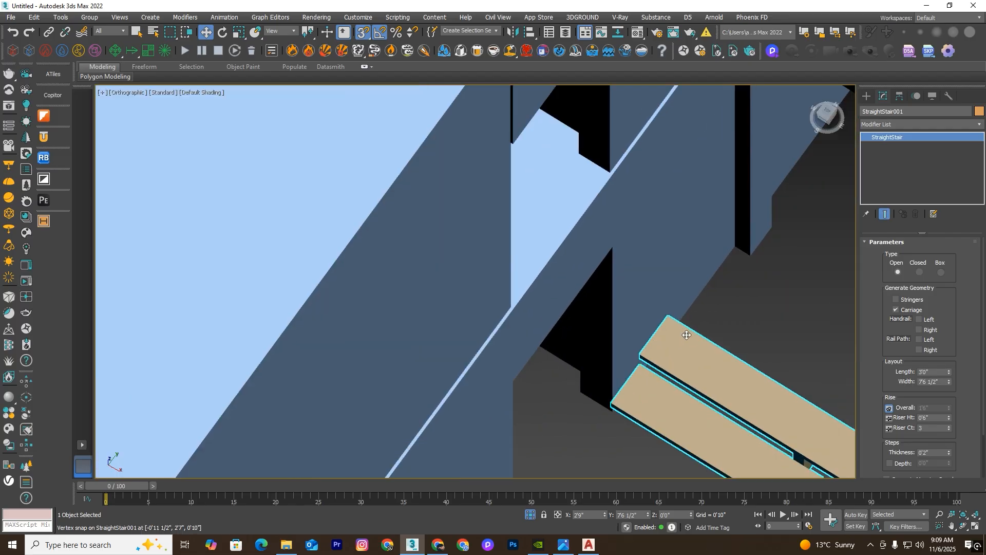
{"action": "left_click_drag", "start_coordinate": [669, 318], "coordinate": [747, 255]}
{"action": "scroll", "coordinate": [694, 300], "scroll_direction": "down", "scroll_amount": 5}
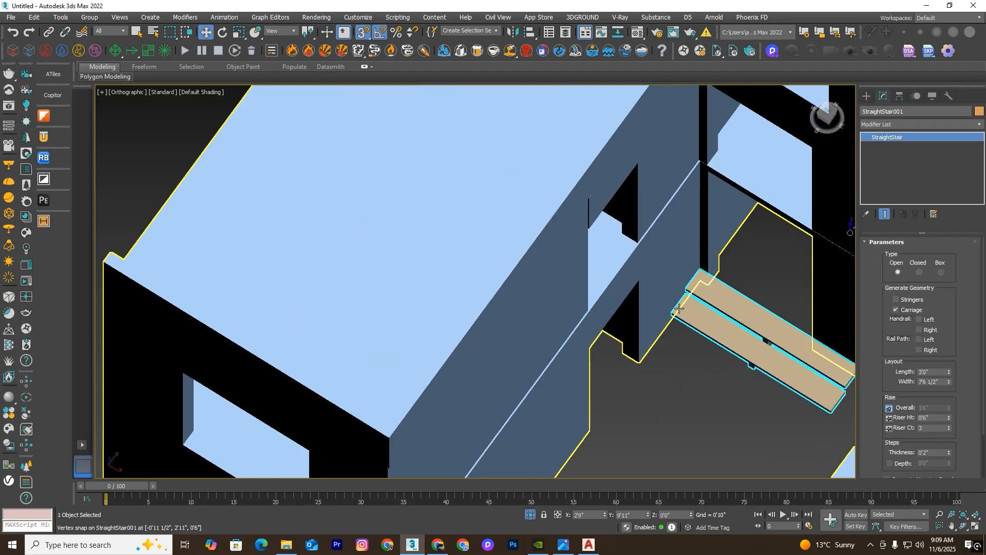
{"action": "middle_click_drag", "start_coordinate": [695, 300], "coordinate": [736, 339], "text": "alt"}
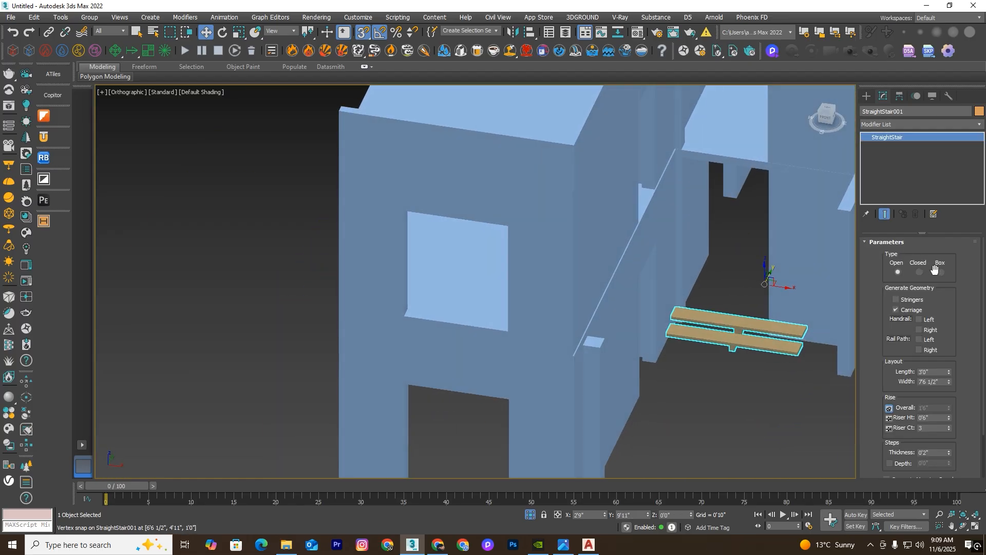
Step: Change the stair to the Box type and set its width to 6'0"
{"action": "left_click", "coordinate": [940, 272]}
{"action": "left_click", "coordinate": [785, 385]}
{"action": "scroll", "coordinate": [785, 376], "scroll_direction": "up", "scroll_amount": 5}
{"action": "left_click", "coordinate": [760, 358]}
{"action": "scroll", "coordinate": [711, 334], "scroll_direction": "down", "scroll_amount": 2}
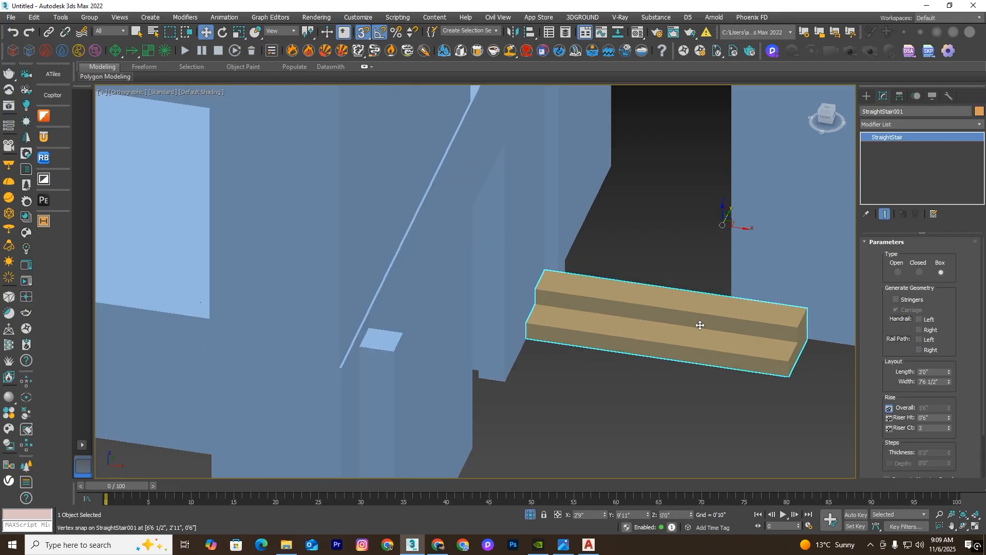
{"action": "middle_click_drag", "start_coordinate": [699, 325], "coordinate": [863, 376], "text": "alt"}
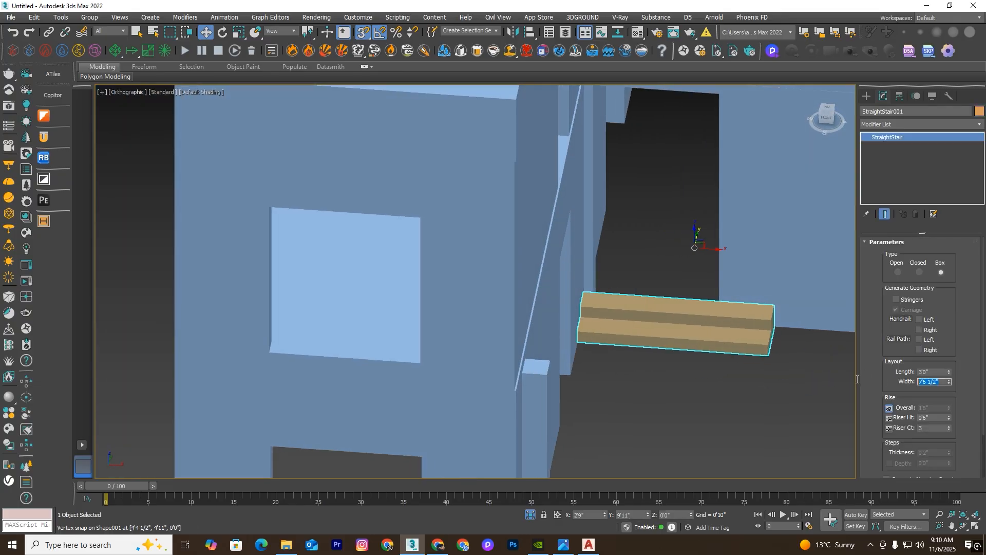
{"action": "type", "text": "7"}
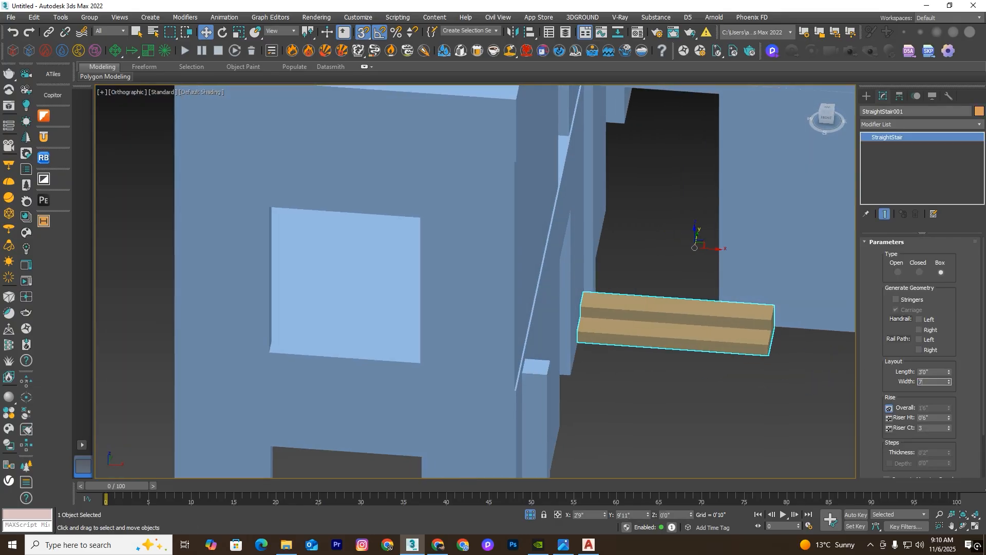
{"action": "key", "text": "Return"}
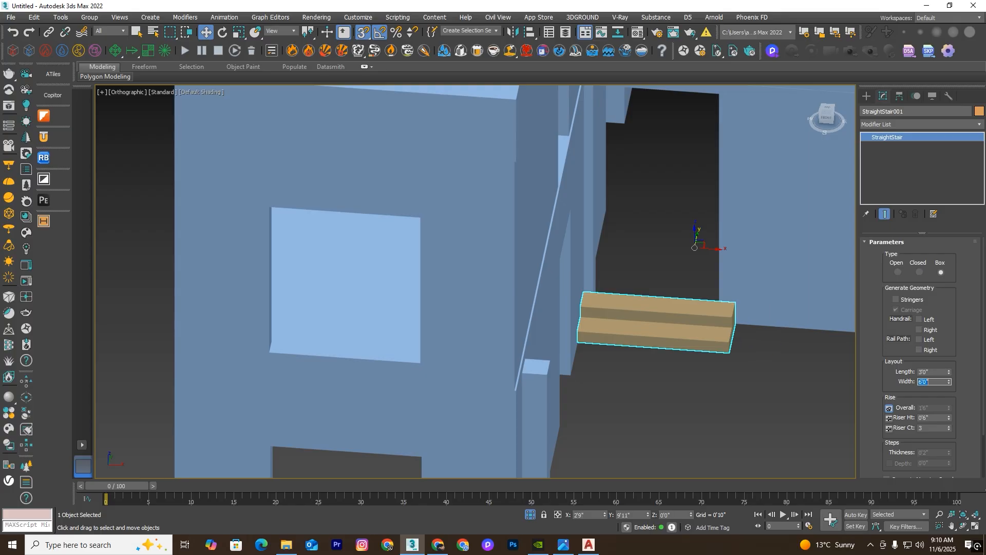
{"action": "middle_click_drag", "start_coordinate": [643, 352], "coordinate": [620, 473], "text": "alt"}
Step: Exit isolation and isolate only the stair, then show it as wireframe in the top view
{"action": "left_click", "coordinate": [531, 514]}
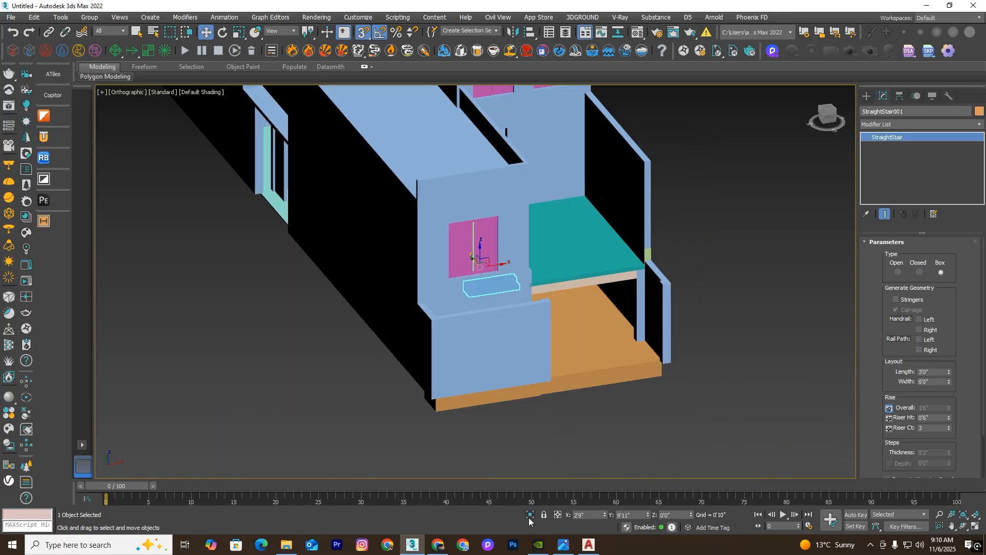
{"action": "key", "text": "l"}
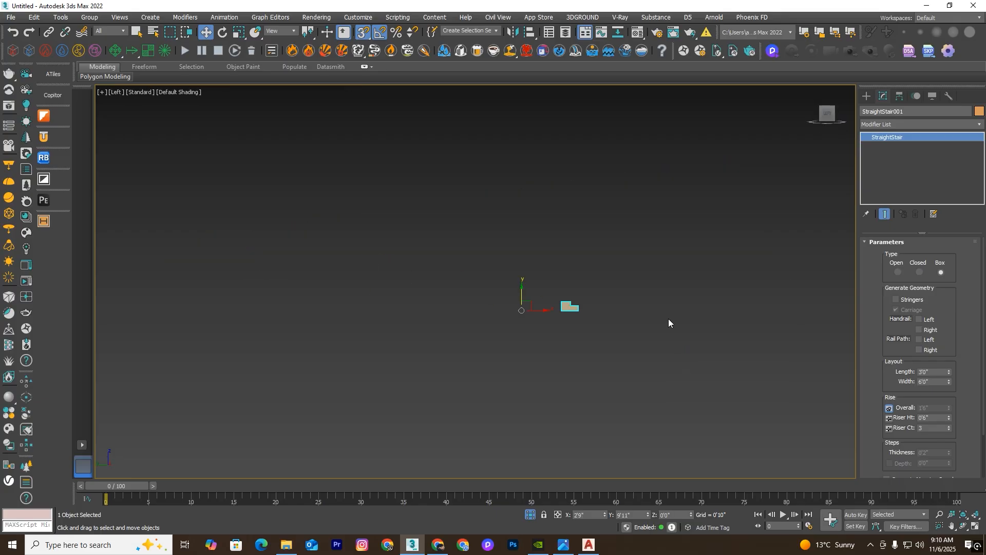
{"action": "scroll", "coordinate": [575, 294], "scroll_direction": "up", "scroll_amount": 5}
{"action": "key", "text": "F3"}
{"action": "scroll", "coordinate": [680, 243], "scroll_direction": "up", "scroll_amount": 2}
{"action": "key", "text": "t"}
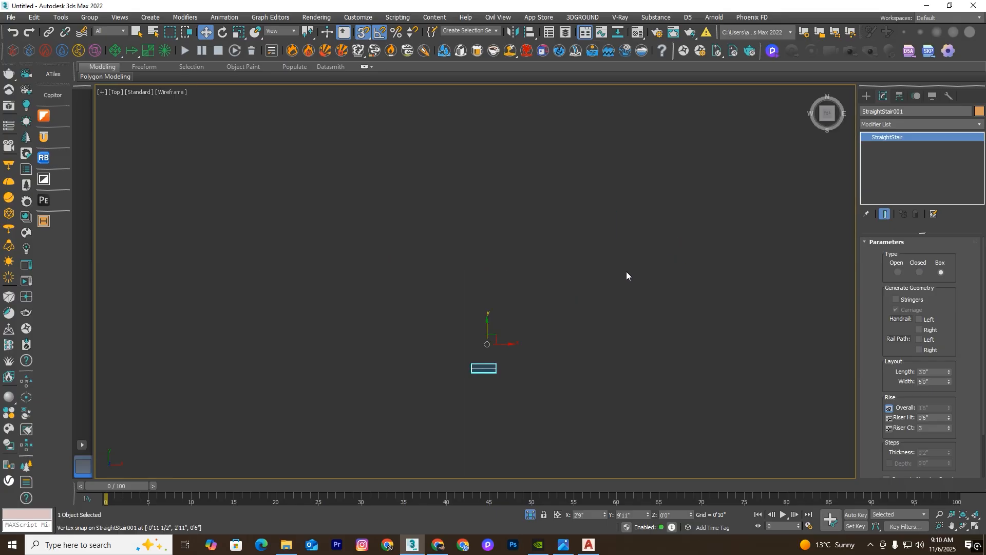
{"action": "scroll", "coordinate": [539, 339], "scroll_direction": "up", "scroll_amount": 6}
Step: Create a standard box over the stair's front tread in the top view, 6'0" wide, 0'11 1/2" long and about 6" deep
{"action": "left_click", "coordinate": [866, 96]}
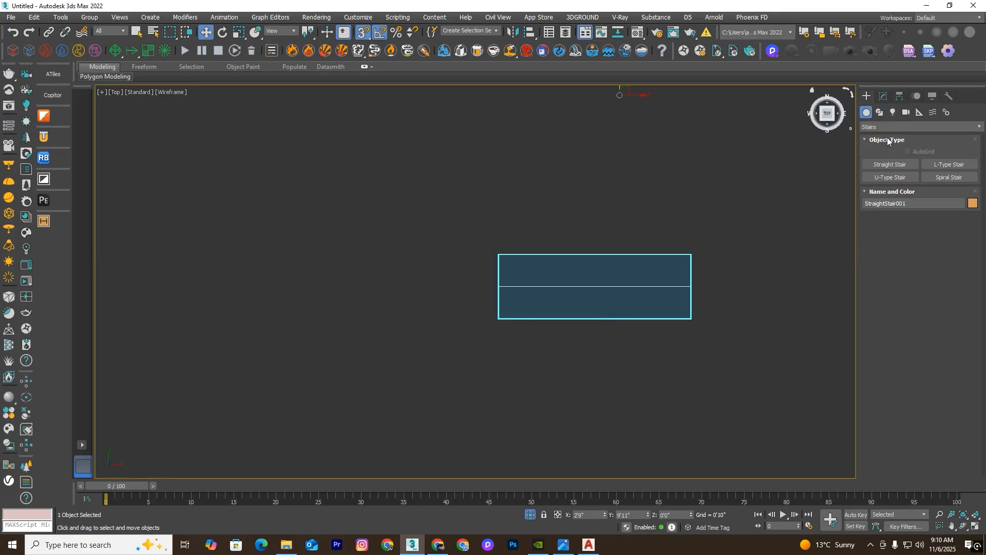
{"action": "left_click", "coordinate": [923, 126]}
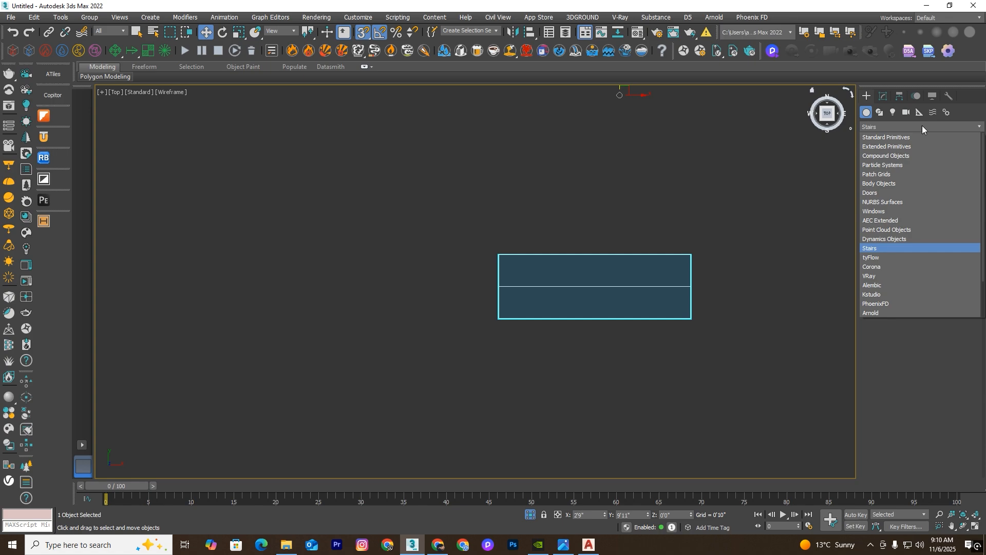
{"action": "left_click", "coordinate": [879, 135]}
{"action": "left_click", "coordinate": [891, 166]}
{"action": "scroll", "coordinate": [696, 288], "scroll_direction": "up", "scroll_amount": 2}
{"action": "left_click_drag", "start_coordinate": [707, 276], "coordinate": [443, 318]}
{"action": "key", "text": "w"}
{"action": "middle_click_drag", "start_coordinate": [539, 341], "coordinate": [646, 303], "text": "alt"}
{"action": "key", "text": "F3"}
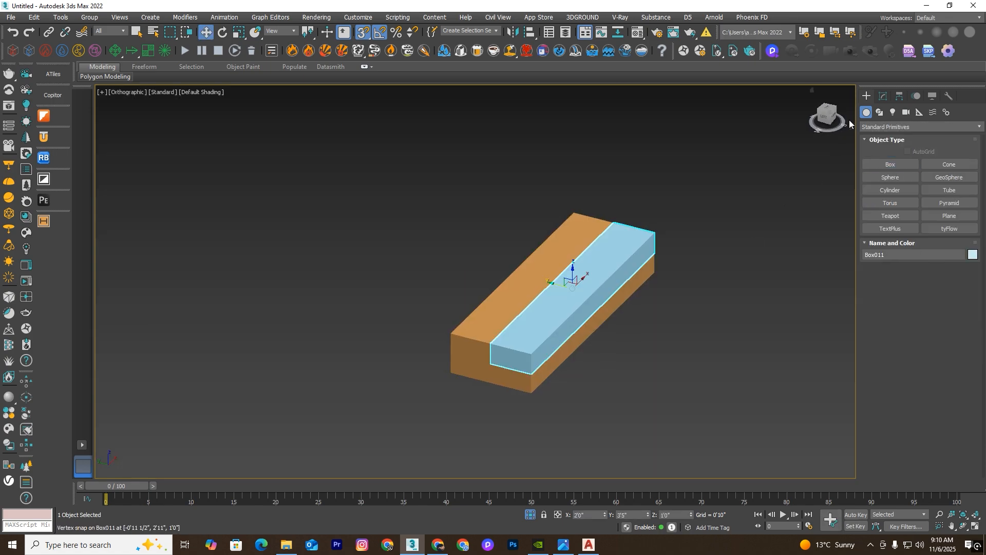
Step: Set the new tread box's height to 0'0 1/2"
{"action": "left_click", "coordinate": [882, 97]}
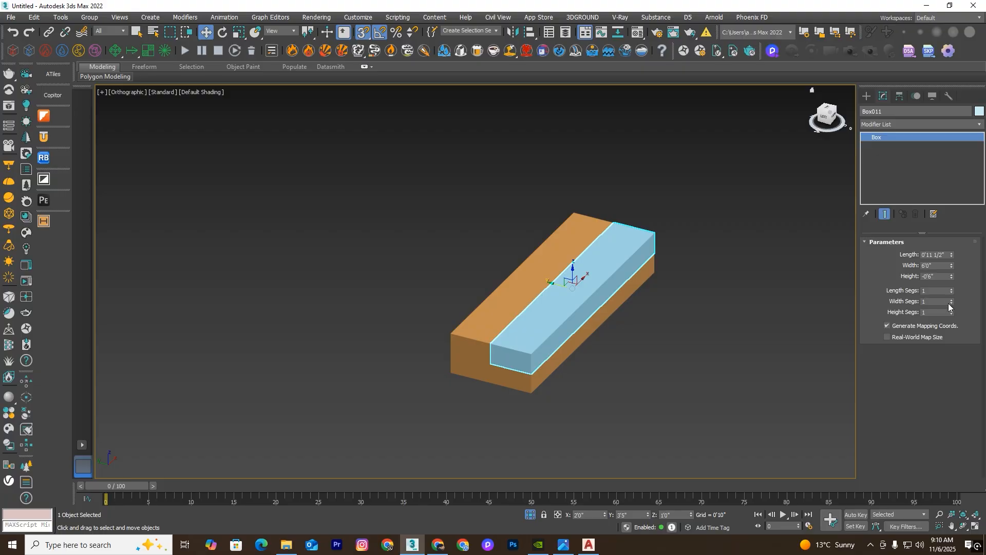
{"action": "type", "text": ".5"}
{"action": "key", "text": "Return"}
{"action": "left_click", "coordinate": [633, 261]}
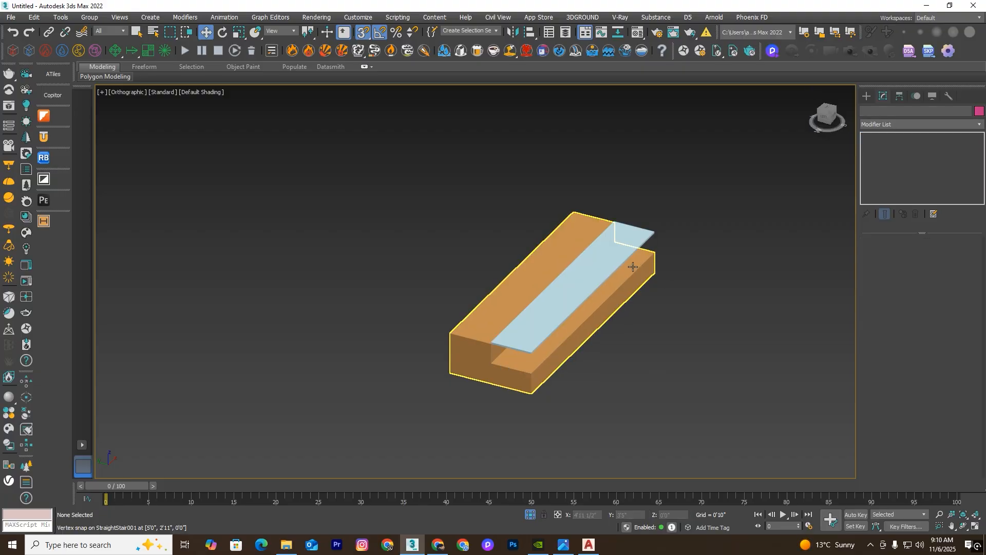
Step: Move the thin tread slab down in the left view until it snaps onto the top surface of the front step
{"action": "left_click", "coordinate": [623, 250]}
{"action": "key", "text": "l"}
{"action": "scroll", "coordinate": [564, 255], "scroll_direction": "down", "scroll_amount": 3}
{"action": "key", "text": "F3"}
{"action": "scroll", "coordinate": [584, 253], "scroll_direction": "up", "scroll_amount": 7}
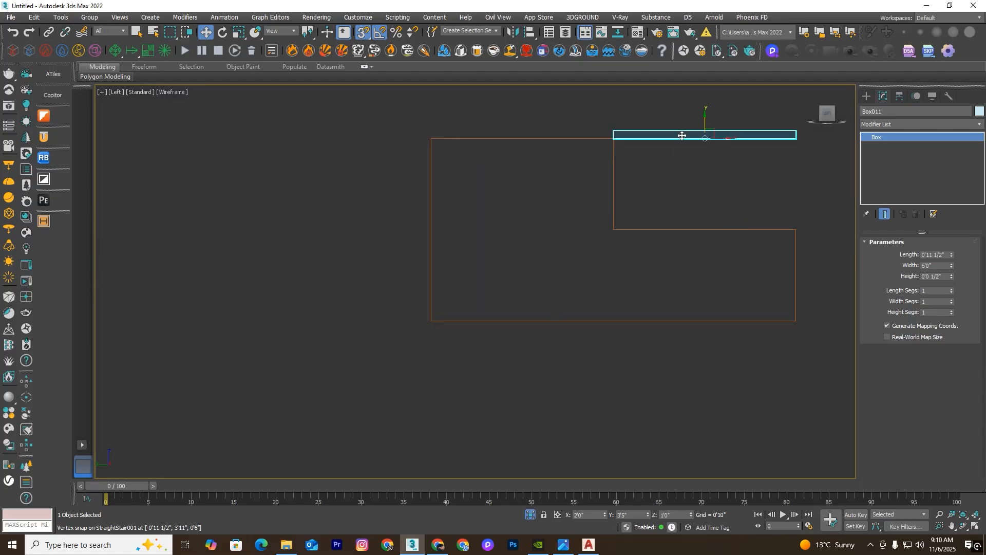
{"action": "left_click_drag", "start_coordinate": [708, 117], "coordinate": [707, 147]}
{"action": "left_click_drag", "start_coordinate": [624, 169], "coordinate": [614, 227]}
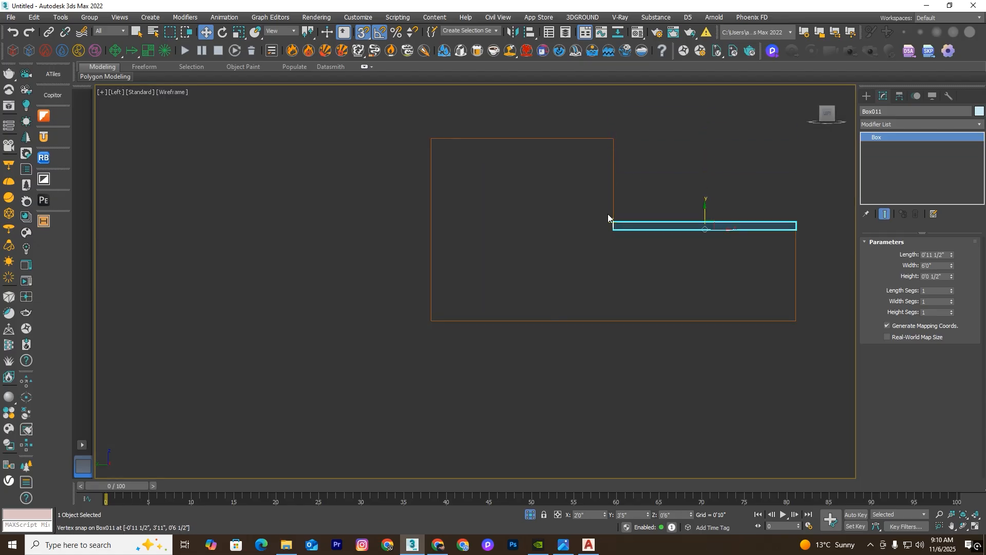
{"action": "scroll", "coordinate": [682, 211], "scroll_direction": "down", "scroll_amount": 6}
Step: Convert the tread slab to an Editable Poly
{"action": "middle_click_drag", "start_coordinate": [729, 221], "coordinate": [697, 273], "text": "alt"}
{"action": "right_click", "coordinate": [670, 247]}
{"action": "mouse_move", "coordinate": [698, 386]}
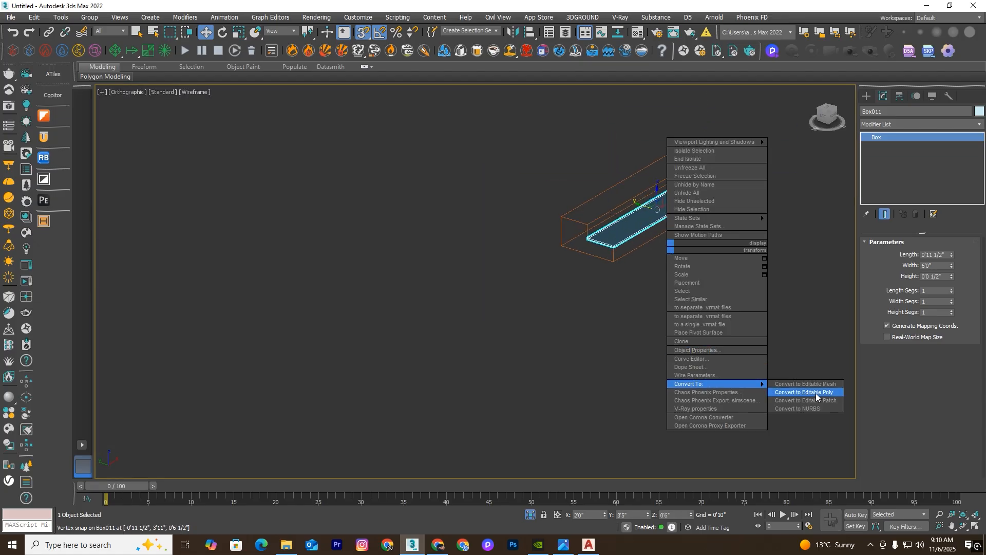
{"action": "left_click", "coordinate": [804, 395]}
Step: Extrude the tread slab's long front face by 0'0 1/2" to form a nosing over the riser
{"action": "left_click", "coordinate": [931, 254]}
{"action": "key", "text": "F3"}
{"action": "scroll", "coordinate": [609, 224], "scroll_direction": "up", "scroll_amount": 10}
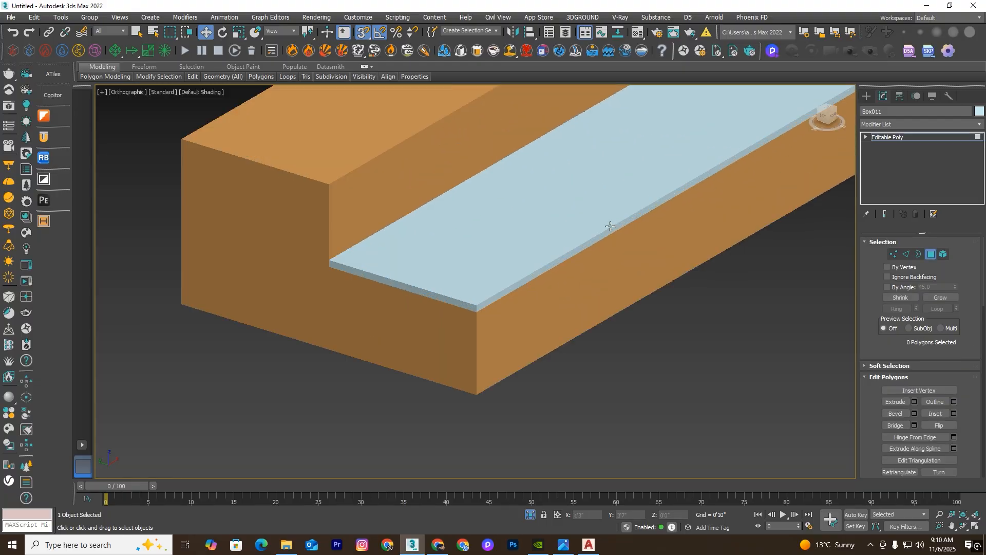
{"action": "left_click", "coordinate": [558, 278]}
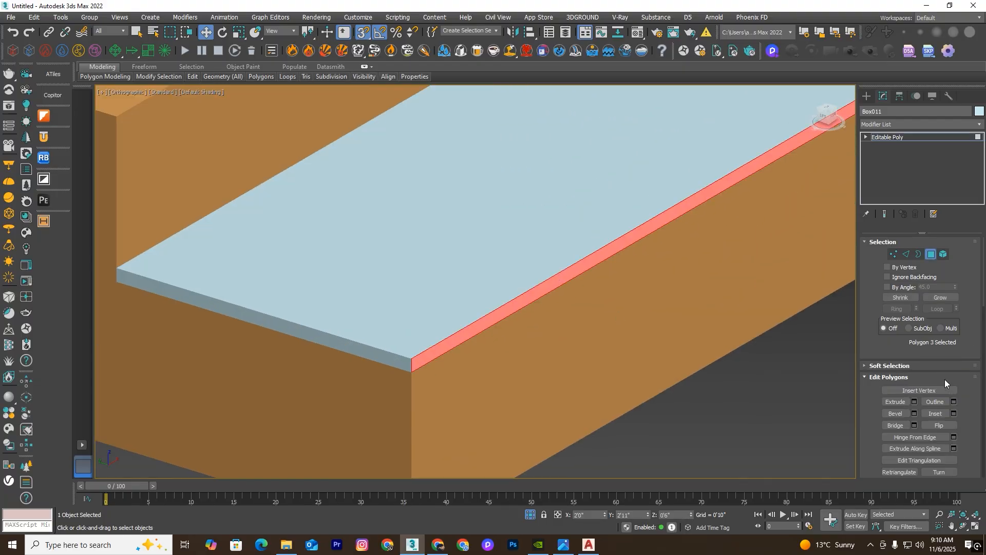
{"action": "left_click", "coordinate": [914, 402]}
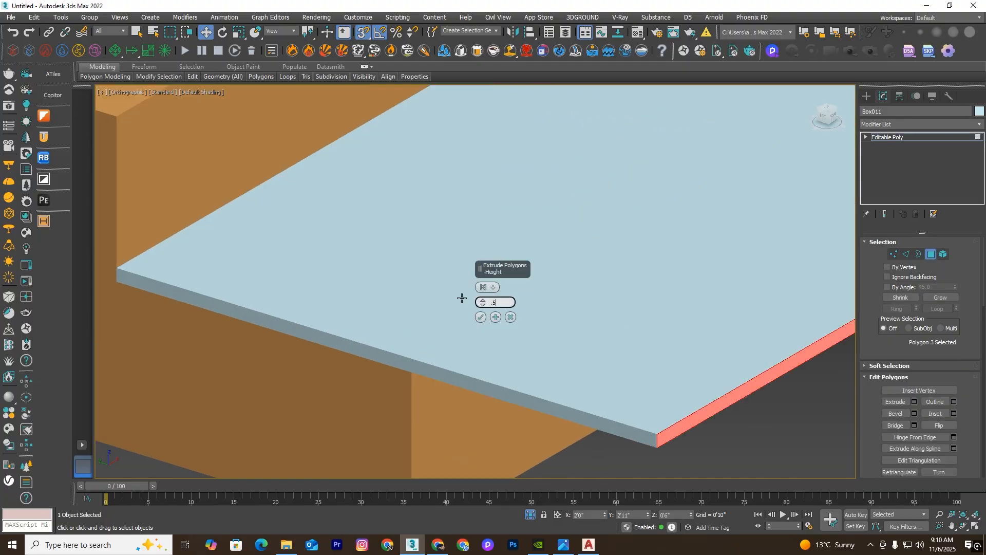
{"action": "type", "text": ".5\""}
{"action": "key", "text": "Return"}
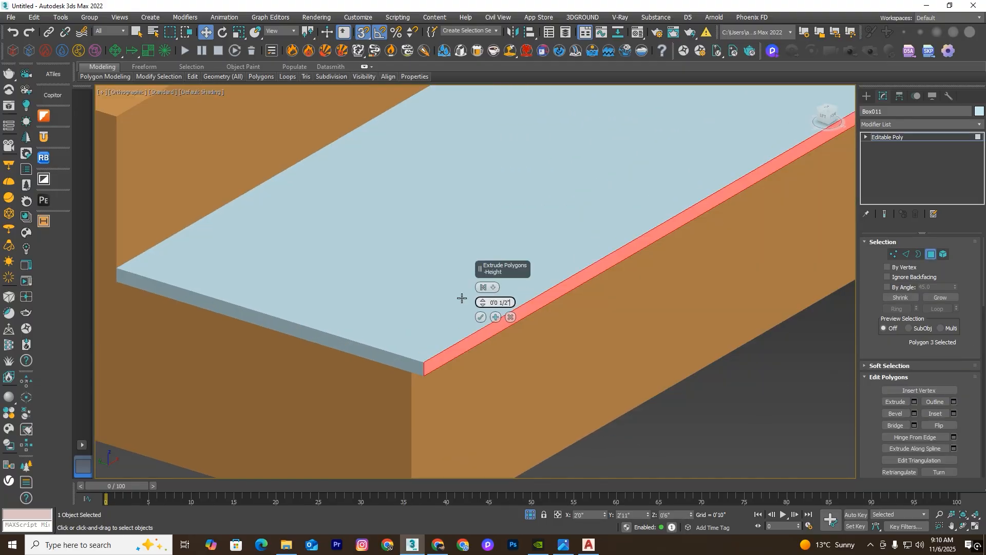
{"action": "left_click", "coordinate": [481, 317]}
Step: Chamfer the upper front edge of the tread's nosing with 4 segments to round it, and leave edge editing
{"action": "left_click", "coordinate": [907, 255]}
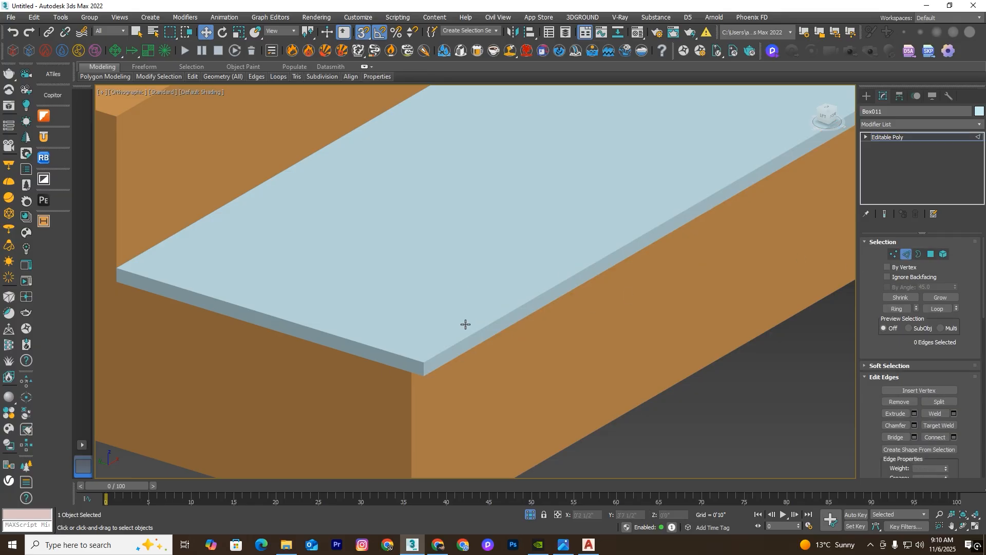
{"action": "left_click", "coordinate": [474, 338]}
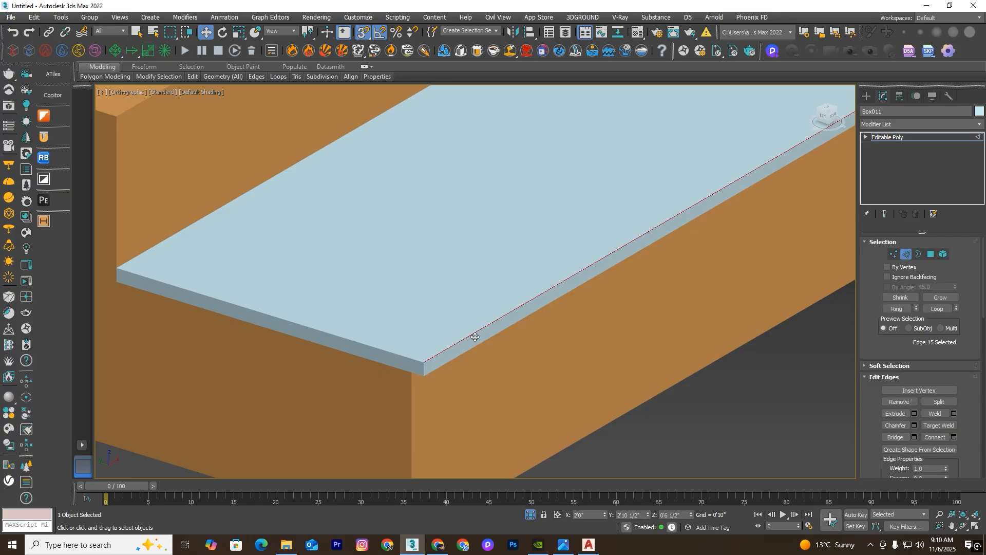
{"action": "left_click", "coordinate": [914, 425]}
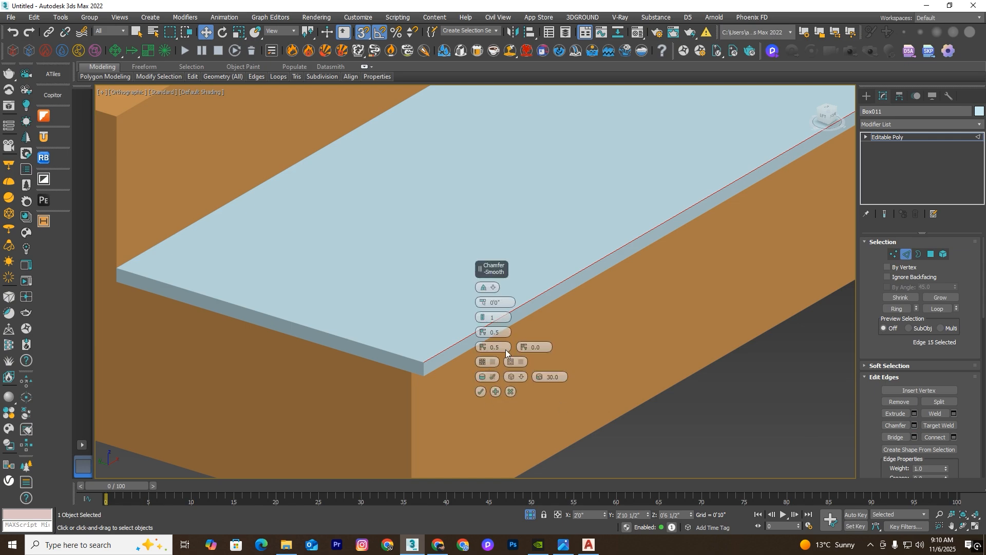
{"action": "left_click_drag", "start_coordinate": [482, 302], "coordinate": [482, 280]}
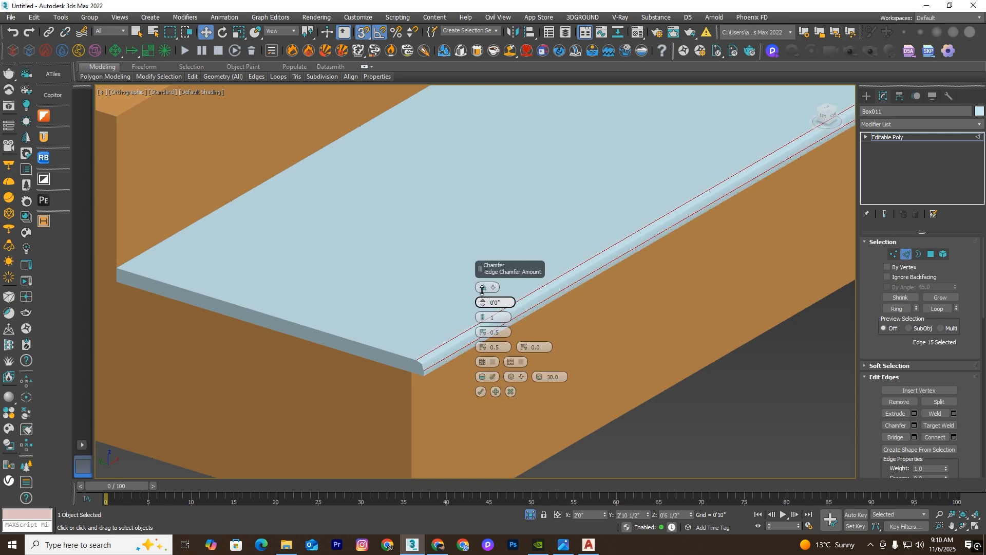
{"action": "left_click_drag", "start_coordinate": [483, 317], "coordinate": [483, 313]}
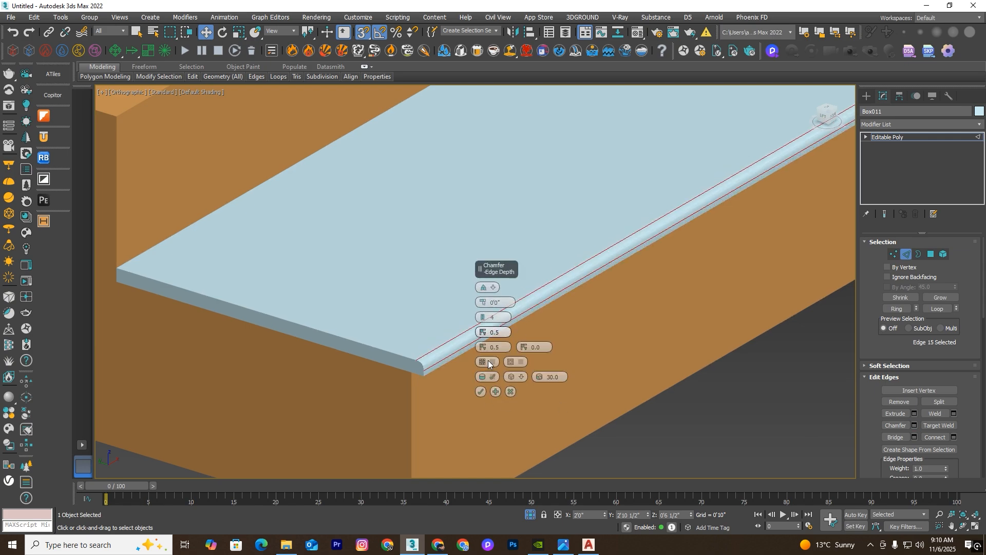
{"action": "left_click", "coordinate": [481, 391]}
{"action": "scroll", "coordinate": [575, 292], "scroll_direction": "down", "scroll_amount": 4}
{"action": "left_click", "coordinate": [906, 254]}
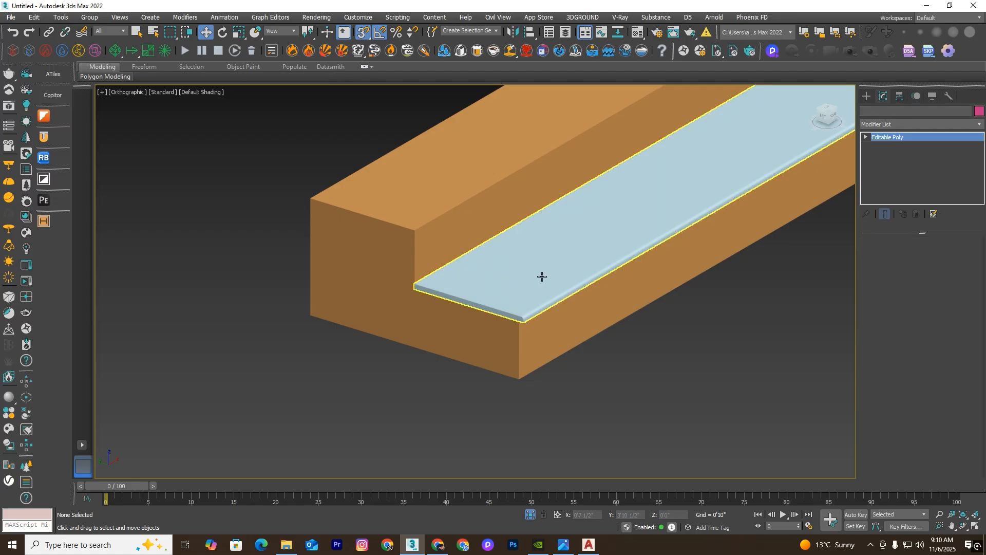
Step: Copy the tread slab in the left view from the front step's corner onto the upper step's corner
{"action": "key", "text": "l"}
{"action": "key", "text": "F3"}
{"action": "scroll", "coordinate": [566, 267], "scroll_direction": "up", "scroll_amount": 8}
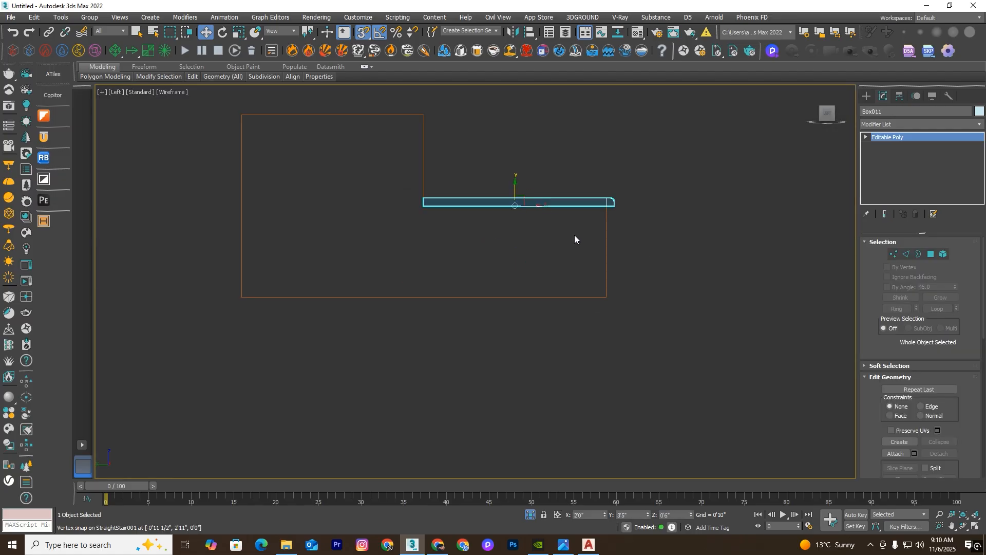
{"action": "left_click", "coordinate": [524, 195]}
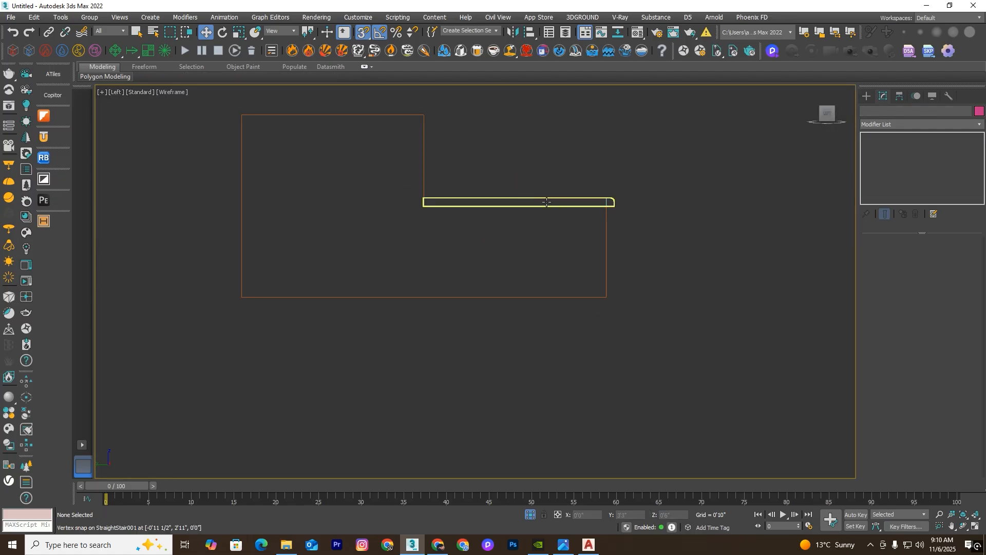
{"action": "left_click", "coordinate": [547, 202]}
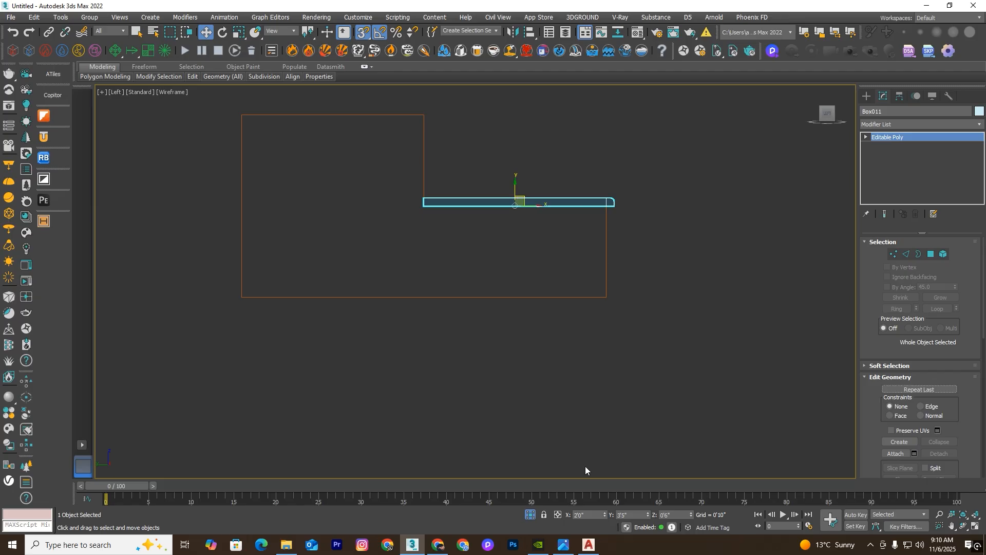
{"action": "left_click", "coordinate": [544, 513]}
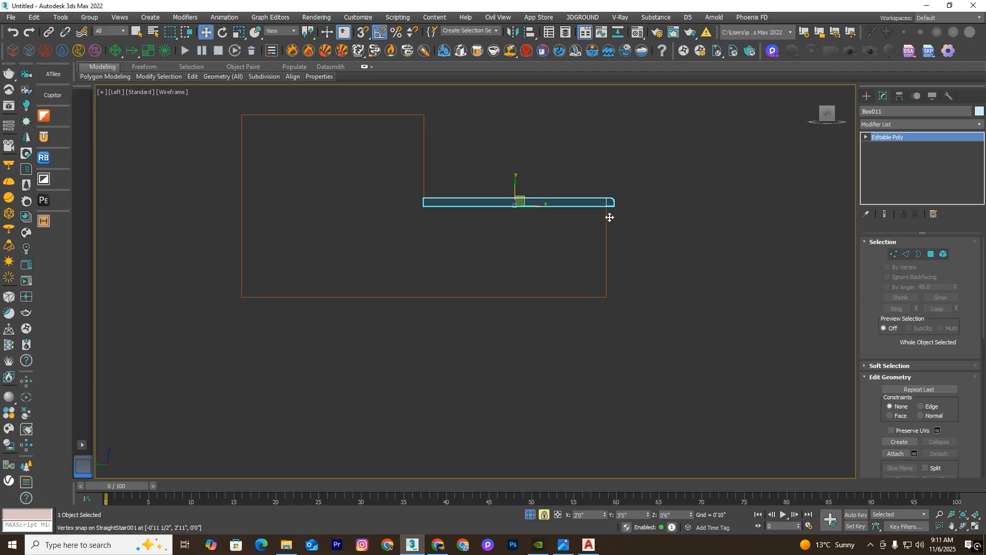
{"action": "key", "text": "s"}
{"action": "mouse_move", "coordinate": [608, 205]}
{"action": "left_mouse_down", "text": "shift"}
{"action": "mouse_move", "coordinate": [559, 168]}
{"action": "mouse_move", "coordinate": [424, 115]}
{"action": "left_mouse_up", "text": "shift"}
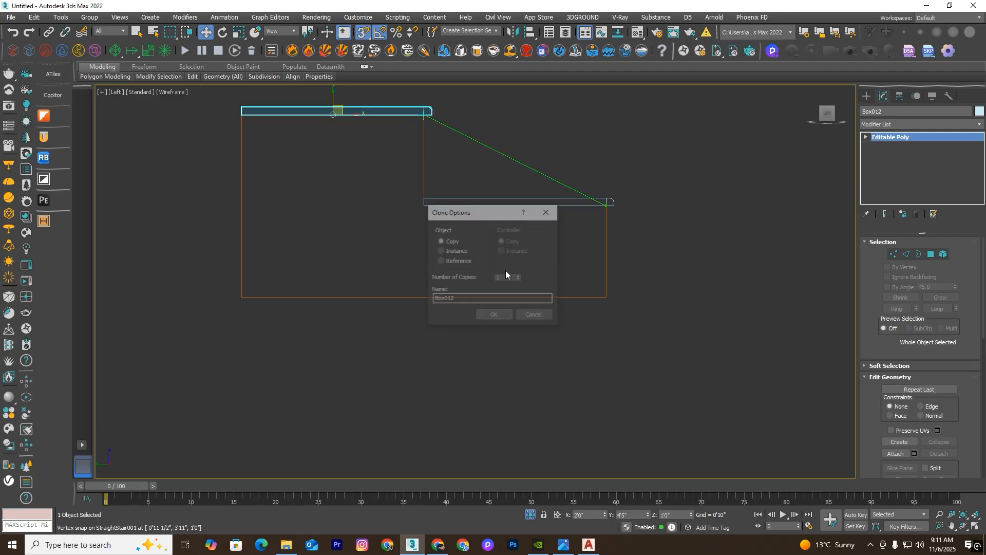
{"action": "left_click", "coordinate": [493, 314]}
Step: Select the stair together with both tread slabs in the shaded view and exit isolation
{"action": "scroll", "coordinate": [667, 224], "scroll_direction": "down", "scroll_amount": 2}
{"action": "middle_click_drag", "start_coordinate": [667, 224], "coordinate": [642, 321], "text": "alt"}
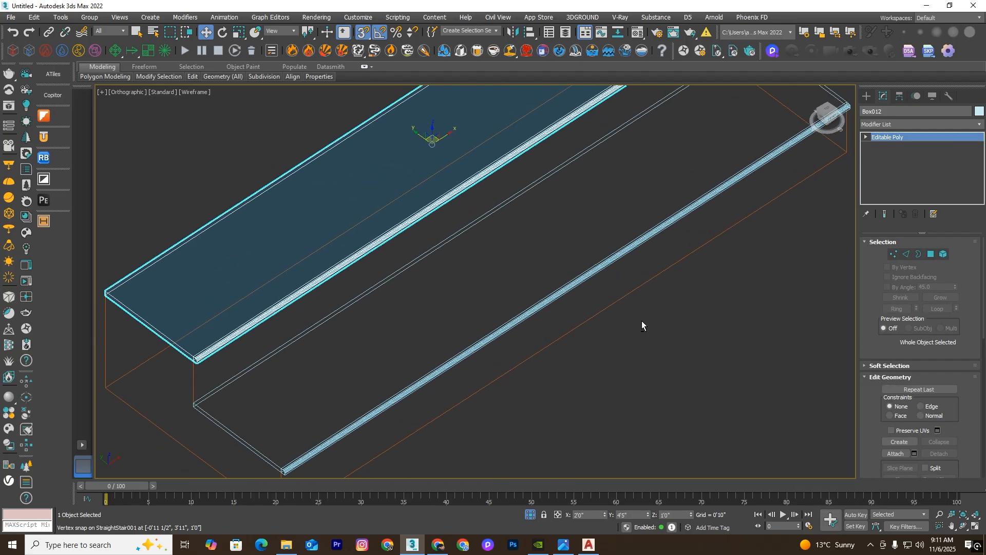
{"action": "left_click", "coordinate": [642, 321]}
{"action": "key", "text": "F3"}
{"action": "scroll", "coordinate": [623, 251], "scroll_direction": "down", "scroll_amount": 4}
{"action": "left_click_drag", "start_coordinate": [713, 152], "coordinate": [415, 445]}
{"action": "left_click", "coordinate": [531, 515]}
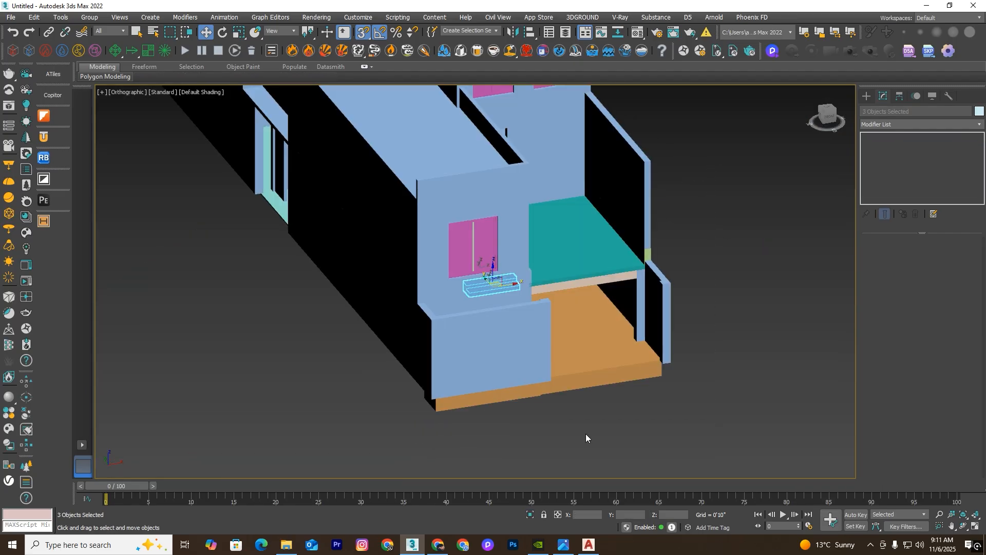
Step: Move the stair and both treads down in the left view so the upper tread's top snaps to the house floor level
{"action": "key", "text": "l"}
{"action": "scroll", "coordinate": [600, 347], "scroll_direction": "down", "scroll_amount": 2}
{"action": "key", "text": "F3"}
{"action": "scroll", "coordinate": [636, 302], "scroll_direction": "up", "scroll_amount": 4}
{"action": "left_click_drag", "start_coordinate": [623, 234], "coordinate": [496, 294]}
Step: Select the porch floor and lower it in the left view until its top snaps to the bottom of the stair
{"action": "scroll", "coordinate": [493, 316], "scroll_direction": "down", "scroll_amount": 3}
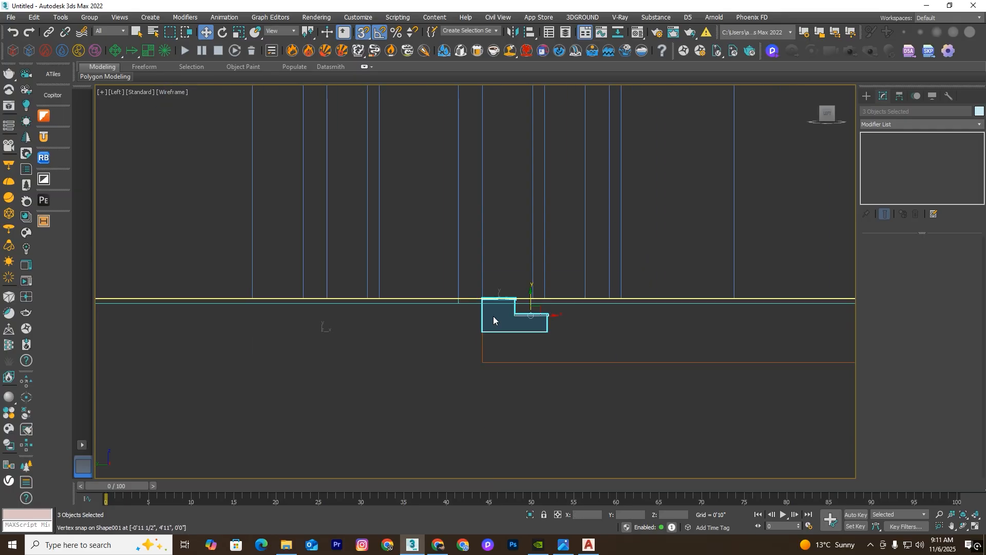
{"action": "left_click", "coordinate": [480, 351]}
{"action": "left_click", "coordinate": [535, 353]}
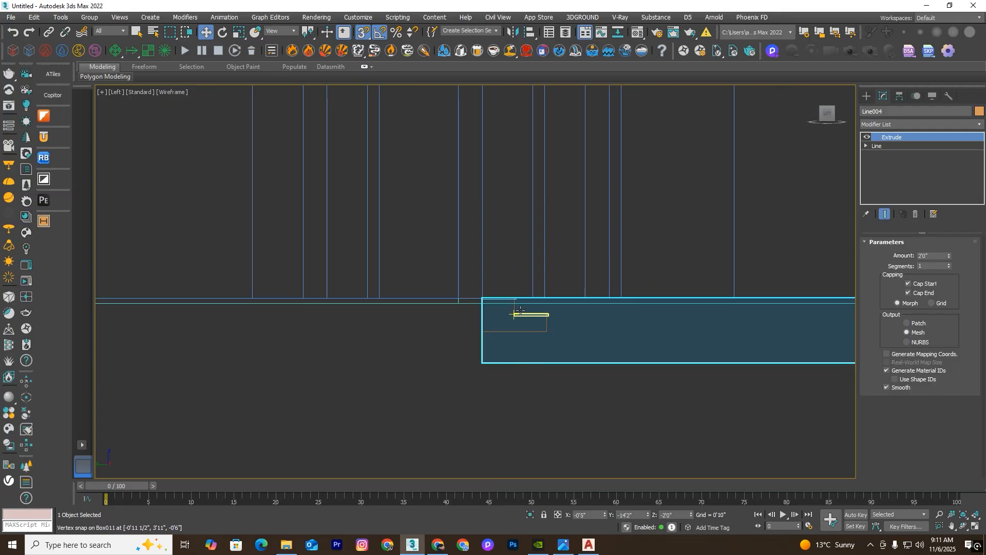
{"action": "scroll", "coordinate": [573, 303], "scroll_direction": "down", "scroll_amount": 4}
{"action": "left_click_drag", "start_coordinate": [755, 310], "coordinate": [759, 346]}
{"action": "left_click", "coordinate": [746, 348]}
{"action": "left_click", "coordinate": [734, 330]}
{"action": "left_click_drag", "start_coordinate": [543, 330], "coordinate": [542, 310]}
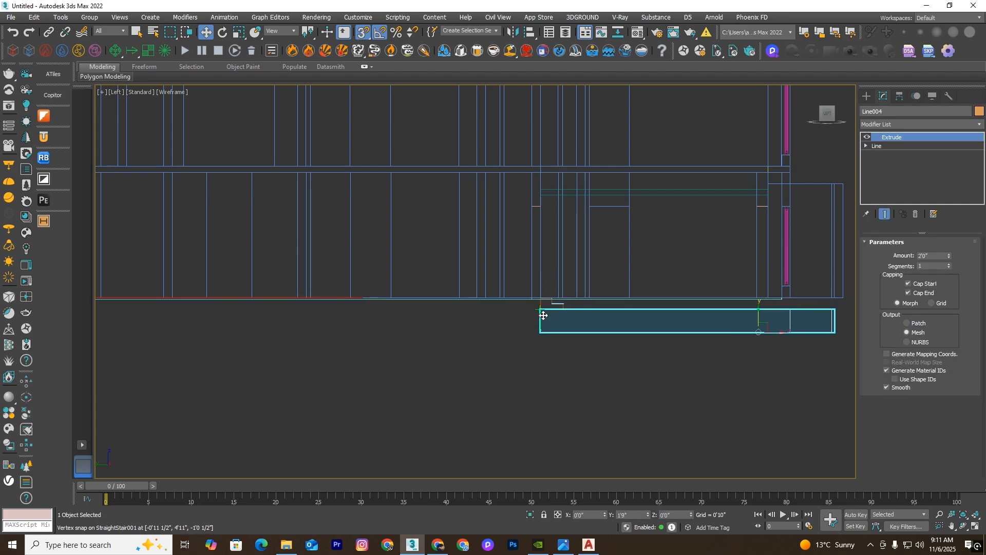
Step: Select the front boundary walls and lower them in the left view until their base snaps to the bottom of the porch floor
{"action": "scroll", "coordinate": [504, 294], "scroll_direction": "down", "scroll_amount": 3}
{"action": "left_click", "coordinate": [654, 344]}
{"action": "scroll", "coordinate": [629, 278], "scroll_direction": "up", "scroll_amount": 4}
{"action": "left_click", "coordinate": [591, 302]}
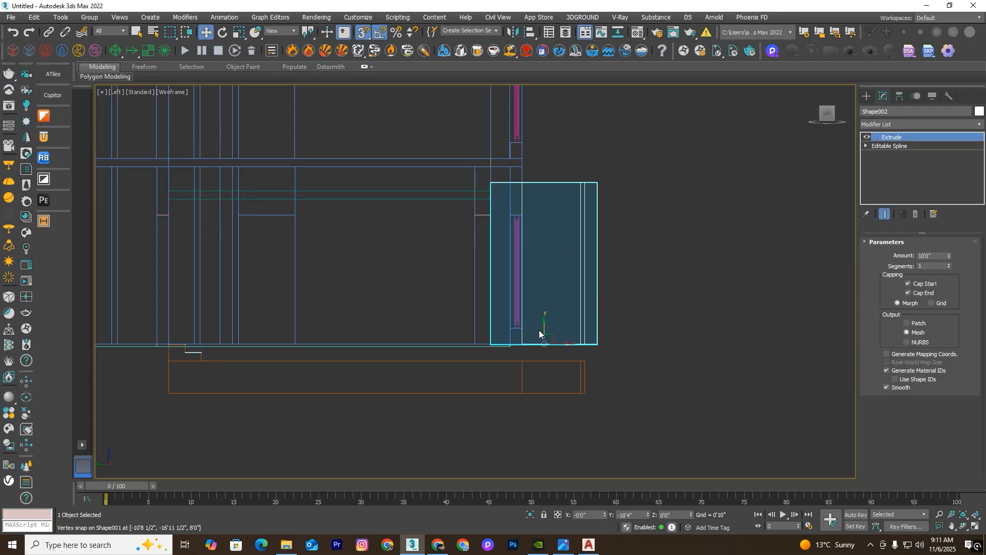
{"action": "mouse_move", "coordinate": [539, 334]}
{"action": "left_mouse_down"}
{"action": "mouse_move", "coordinate": [592, 359]}
{"action": "mouse_move", "coordinate": [585, 388]}
{"action": "left_mouse_up"}
{"action": "key", "text": "F3"}
{"action": "mouse_move", "coordinate": [664, 312]}
{"action": "middle_mouse_down", "text": "alt"}
{"action": "mouse_move", "coordinate": [709, 292]}
{"action": "mouse_move", "coordinate": [664, 289]}
{"action": "mouse_move", "coordinate": [683, 307]}
{"action": "middle_mouse_up", "text": "alt"}
{"action": "left_click", "coordinate": [649, 274]}
{"action": "left_click", "coordinate": [646, 245]}
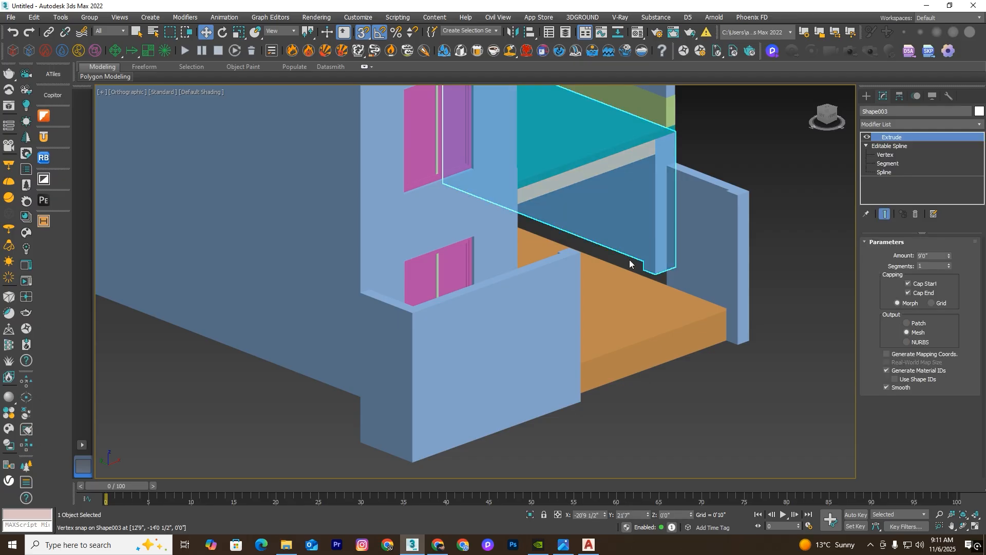
{"action": "scroll", "coordinate": [631, 264], "scroll_direction": "down", "scroll_amount": 5}
{"action": "mouse_move", "coordinate": [619, 349]}
{"action": "middle_mouse_down", "text": "alt"}
{"action": "mouse_move", "coordinate": [556, 360]}
{"action": "mouse_move", "coordinate": [662, 307]}
{"action": "mouse_move", "coordinate": [622, 331]}
{"action": "middle_mouse_up", "text": "alt"}
{"action": "scroll", "coordinate": [501, 284], "scroll_direction": "up", "scroll_amount": 3}
{"action": "left_click", "coordinate": [500, 284]}
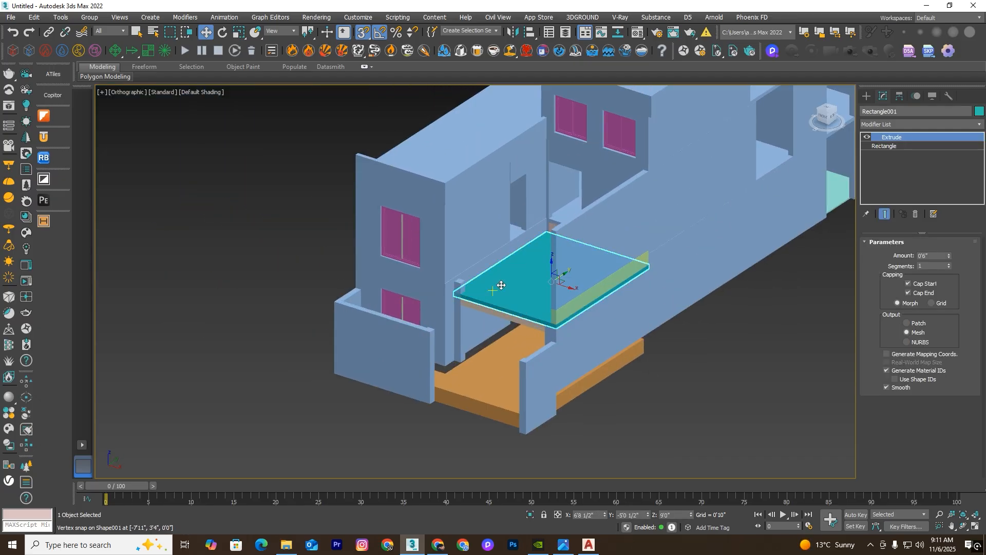
Step: Detach the horizontal band element between the ground and first floors from the house walls as a separate object
{"action": "scroll", "coordinate": [501, 284], "scroll_direction": "up", "scroll_amount": 4}
{"action": "left_click", "coordinate": [353, 253]}
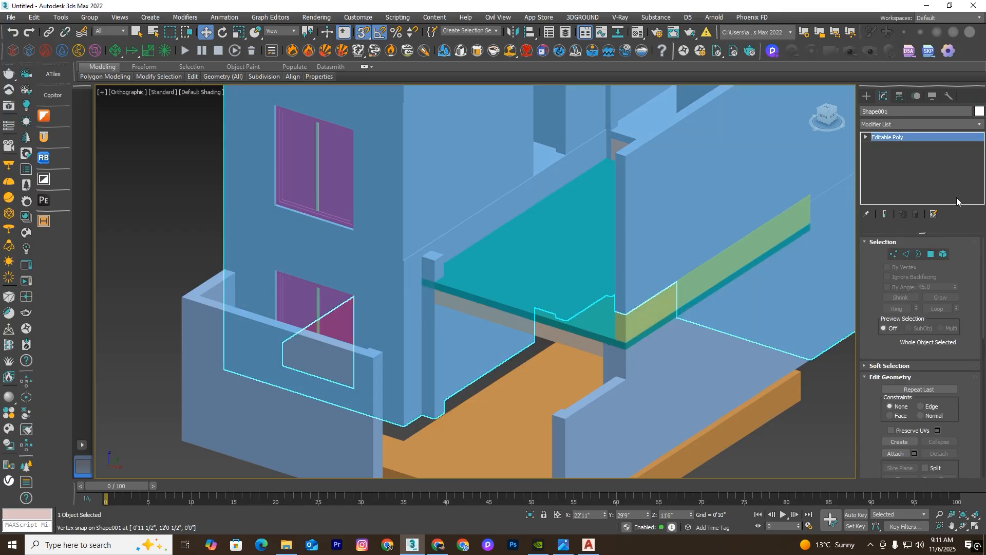
{"action": "left_click", "coordinate": [941, 254]}
{"action": "left_click", "coordinate": [836, 194]}
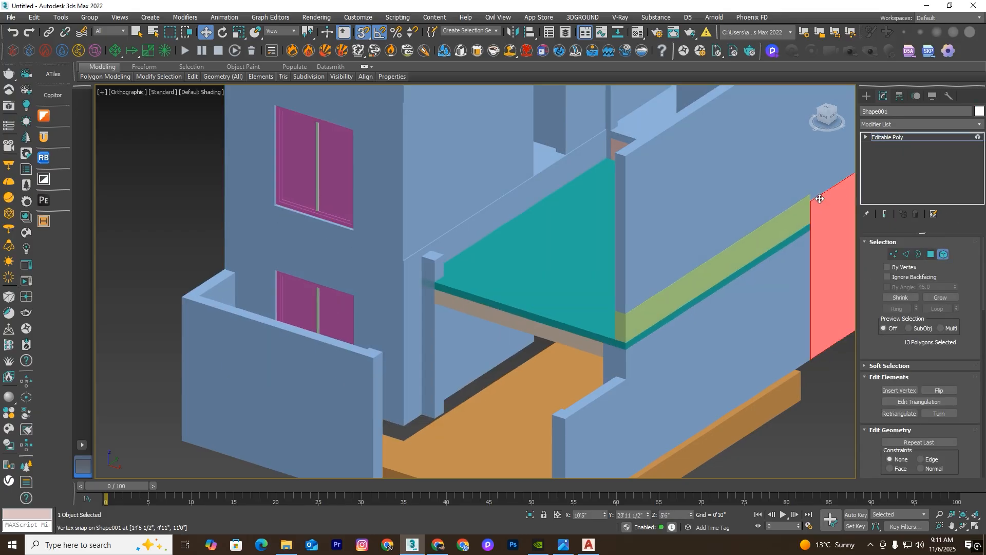
{"action": "scroll", "coordinate": [836, 194], "scroll_direction": "down", "scroll_amount": 4}
{"action": "scroll", "coordinate": [526, 236], "scroll_direction": "up", "scroll_amount": 6}
{"action": "scroll", "coordinate": [656, 225], "scroll_direction": "up", "scroll_amount": 2}
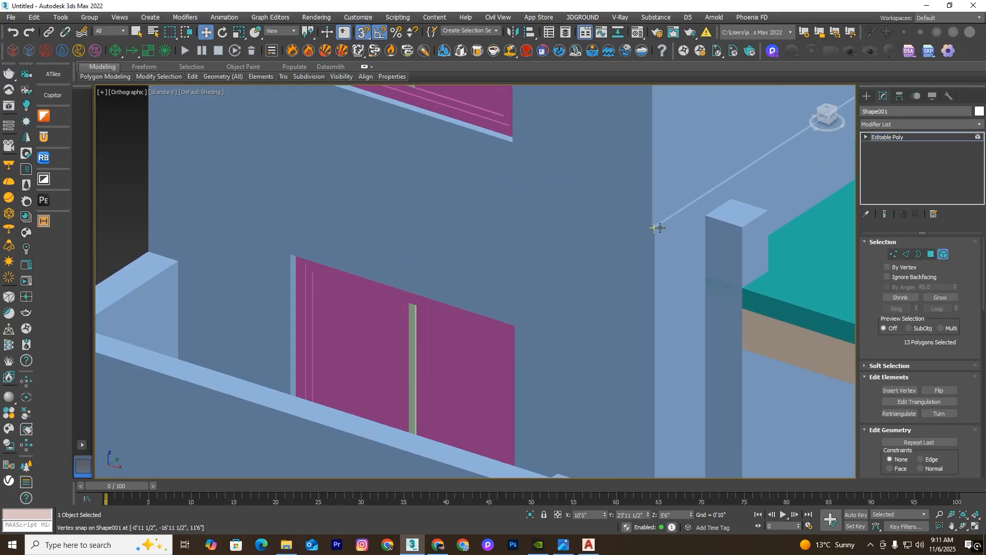
{"action": "left_click", "coordinate": [638, 230]}
{"action": "scroll", "coordinate": [638, 230], "scroll_direction": "down", "scroll_amount": 6}
{"action": "scroll", "coordinate": [949, 409], "scroll_direction": "down", "scroll_amount": 3}
{"action": "scroll", "coordinate": [945, 404], "scroll_direction": "down", "scroll_amount": 1}
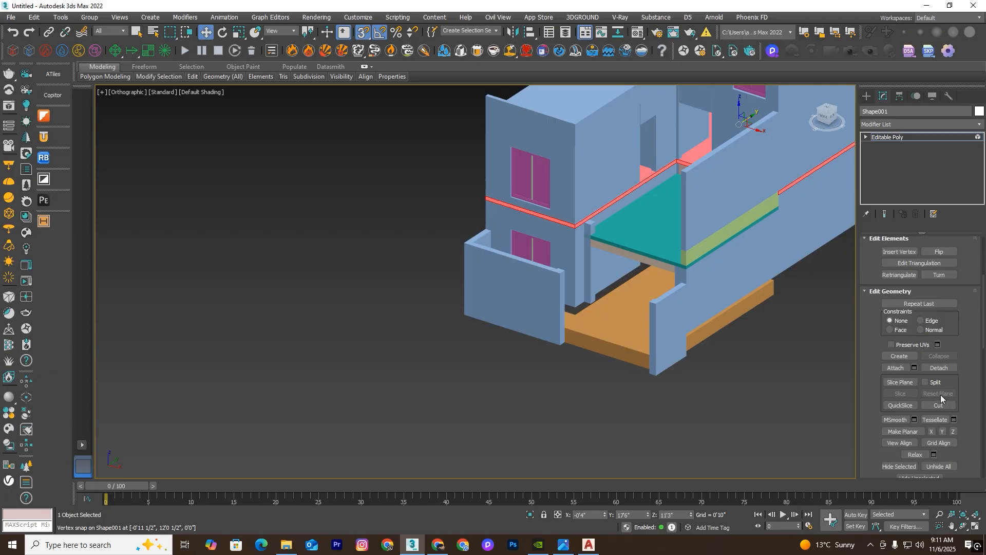
{"action": "left_click", "coordinate": [939, 368]}
{"action": "left_click", "coordinate": [525, 284]}
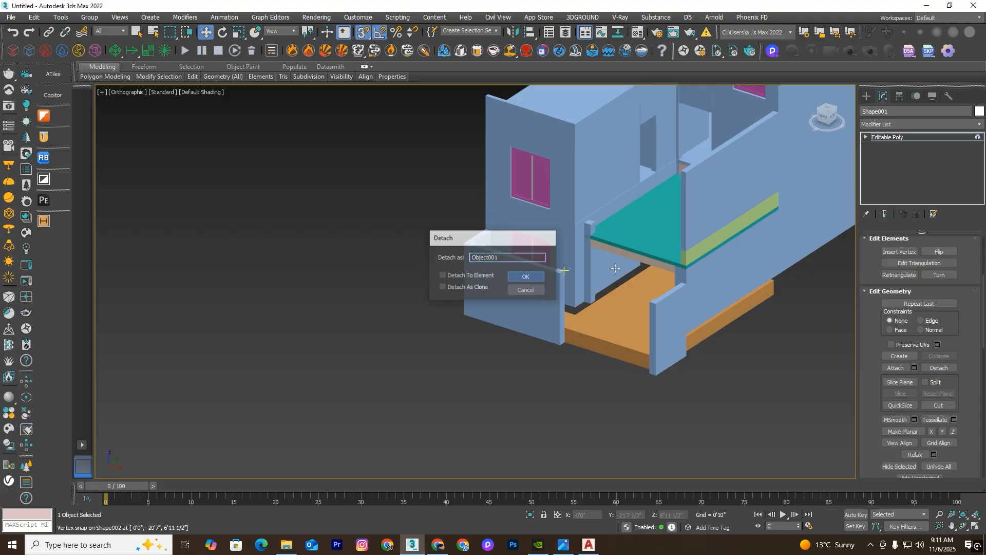
{"action": "left_click", "coordinate": [866, 137]}
{"action": "left_click", "coordinate": [881, 180]}
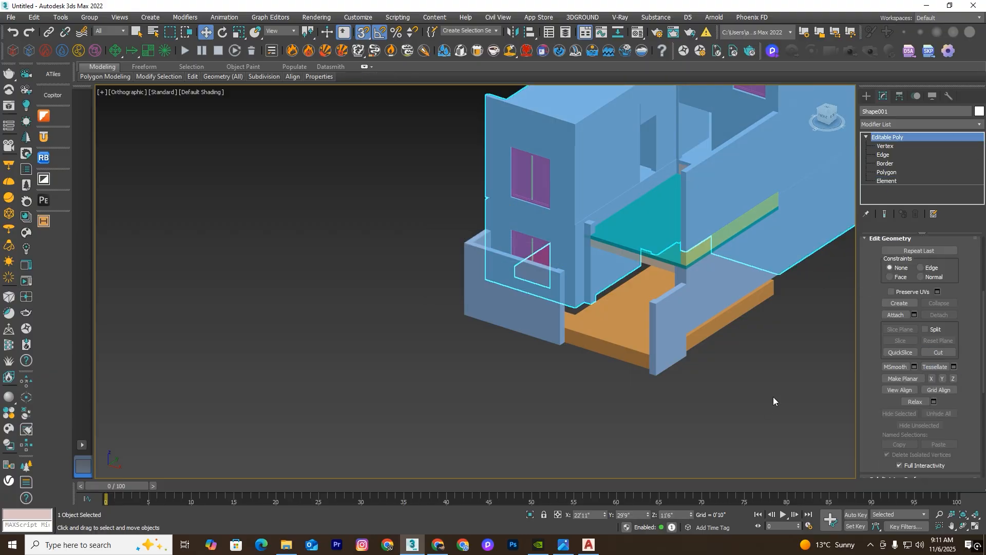
Step: Select the detached band and move it down in the left view so its bottom snaps to the base of the front boundary walls
{"action": "left_click", "coordinate": [761, 392]}
{"action": "scroll", "coordinate": [531, 216], "scroll_direction": "up", "scroll_amount": 3}
{"action": "left_click", "coordinate": [573, 226]}
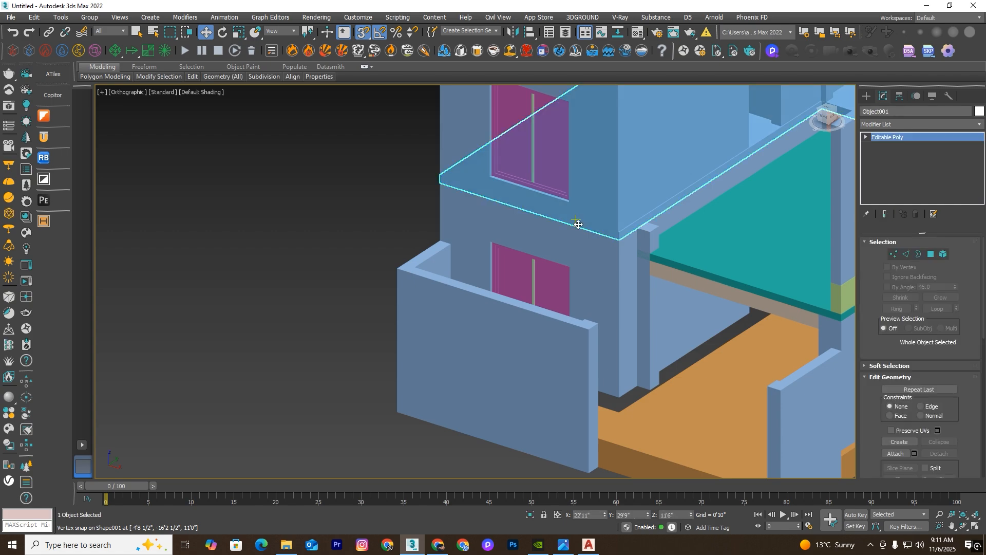
{"action": "key", "text": "l"}
{"action": "key", "text": "F3"}
{"action": "scroll", "coordinate": [565, 269], "scroll_direction": "down", "scroll_amount": 5}
{"action": "scroll", "coordinate": [508, 194], "scroll_direction": "up", "scroll_amount": 2}
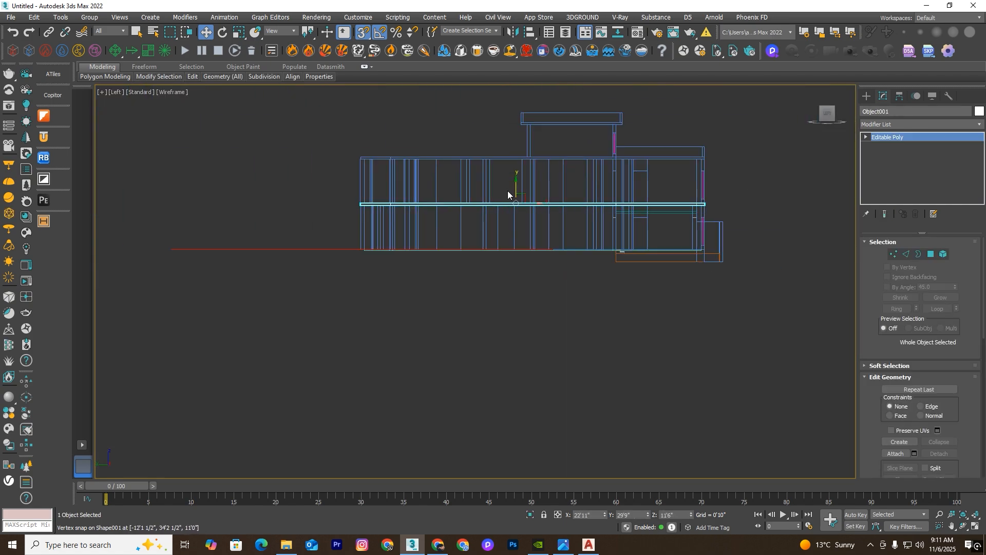
{"action": "left_click_drag", "start_coordinate": [514, 186], "coordinate": [704, 213]}
{"action": "scroll", "coordinate": [704, 314], "scroll_direction": "up", "scroll_amount": 3}
{"action": "scroll", "coordinate": [717, 254], "scroll_direction": "down", "scroll_amount": 3}
{"action": "right_click", "coordinate": [751, 253]}
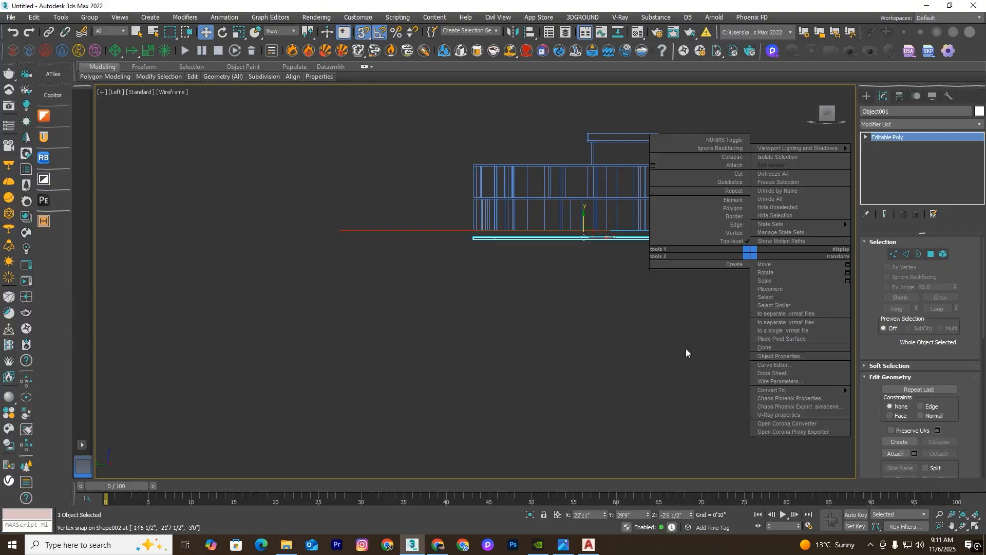
{"action": "left_click", "coordinate": [686, 349]}
Step: Try to raise the lowered band's top vertices to the house floor level in the left view
{"action": "left_click", "coordinate": [894, 254]}
{"action": "scroll", "coordinate": [757, 205], "scroll_direction": "up", "scroll_amount": 3}
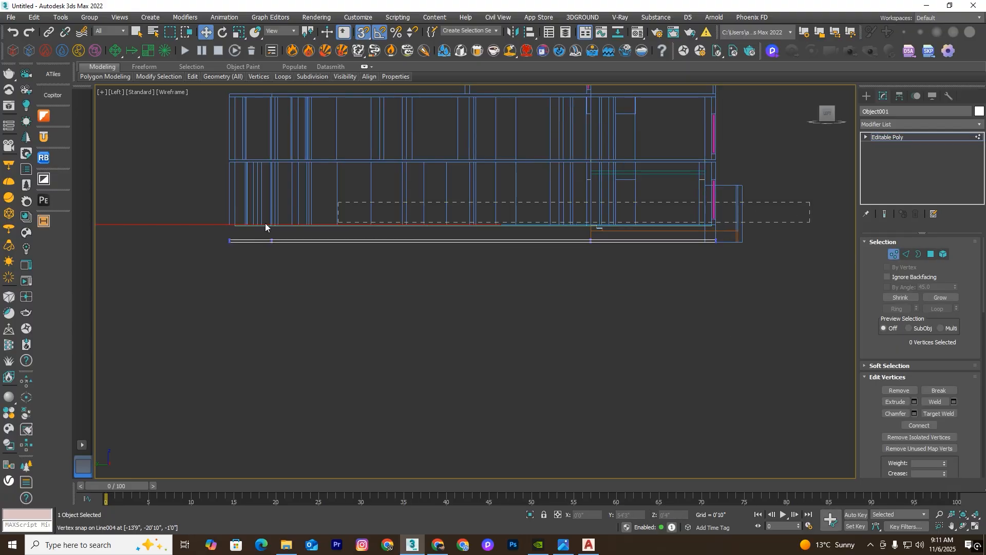
{"action": "left_click_drag", "start_coordinate": [197, 242], "coordinate": [197, 241]}
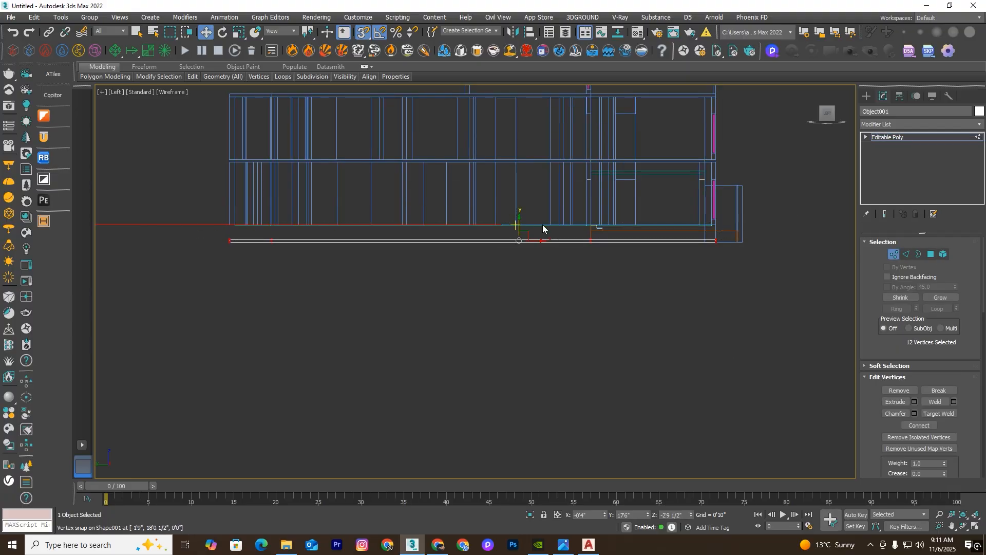
{"action": "scroll", "coordinate": [715, 239], "scroll_direction": "up", "scroll_amount": 5}
{"action": "left_click_drag", "start_coordinate": [646, 233], "coordinate": [645, 233]}
{"action": "scroll", "coordinate": [645, 233], "scroll_direction": "down", "scroll_amount": 3}
{"action": "middle_click_drag", "start_coordinate": [740, 239], "coordinate": [846, 254]}
{"action": "middle_click_drag", "start_coordinate": [231, 209], "coordinate": [686, 218]}
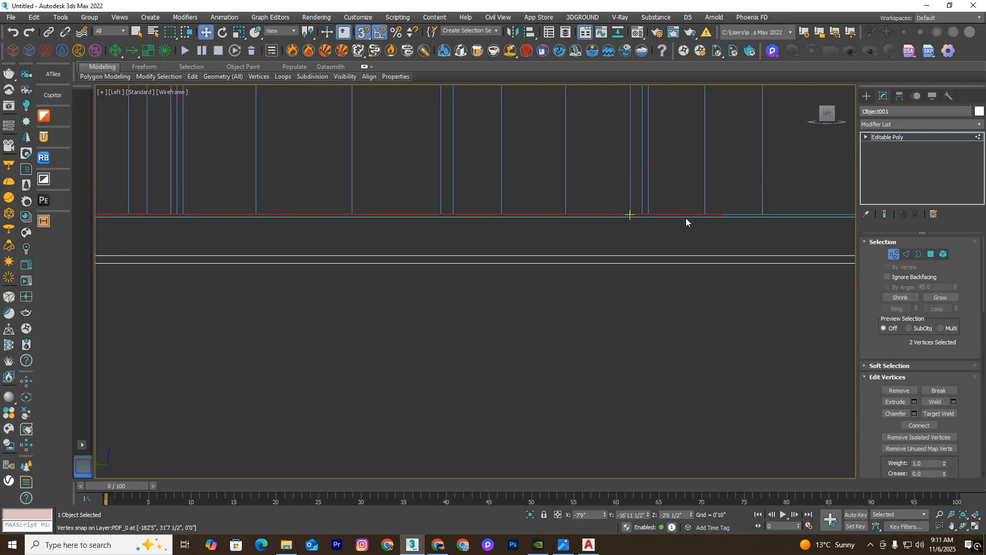
{"action": "scroll", "coordinate": [719, 222], "scroll_direction": "down", "scroll_amount": 5}
{"action": "scroll", "coordinate": [760, 226], "scroll_direction": "up", "scroll_amount": 6}
{"action": "left_click_drag", "start_coordinate": [799, 237], "coordinate": [730, 281], "text": "ctrl"}
{"action": "scroll", "coordinate": [726, 263], "scroll_direction": "down", "scroll_amount": 6}
{"action": "middle_click_drag", "start_coordinate": [726, 262], "coordinate": [769, 234]}
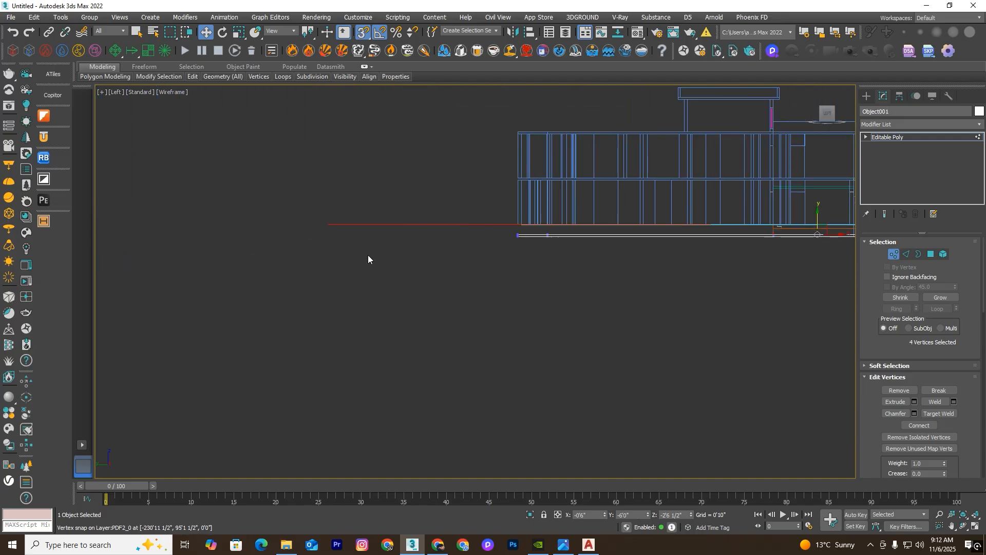
{"action": "middle_click_drag", "start_coordinate": [367, 255], "coordinate": [580, 210]}
{"action": "scroll", "coordinate": [726, 183], "scroll_direction": "up", "scroll_amount": 7}
{"action": "left_click_drag", "start_coordinate": [788, 182], "coordinate": [744, 205], "text": "ctrl"}
{"action": "scroll", "coordinate": [517, 237], "scroll_direction": "down", "scroll_amount": 5}
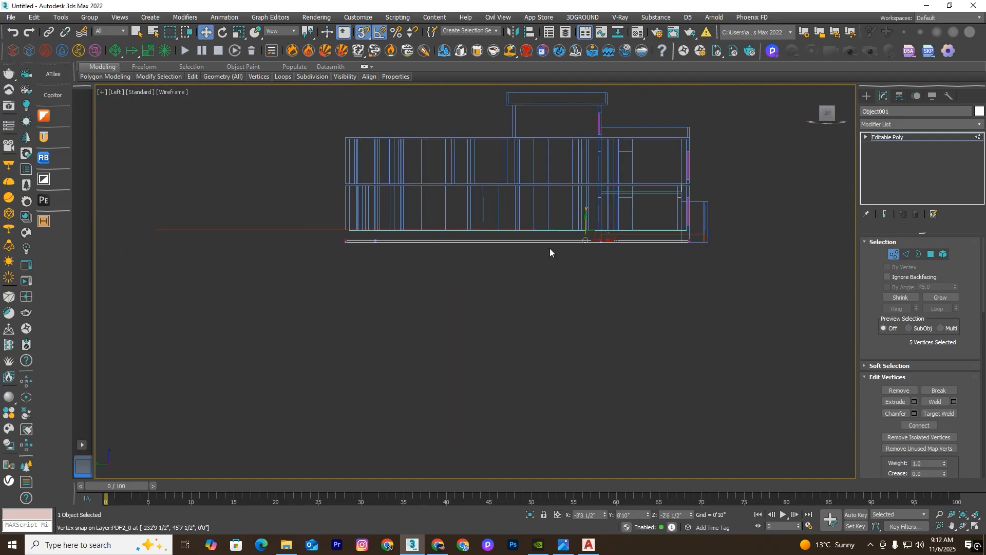
{"action": "scroll", "coordinate": [614, 222], "scroll_direction": "up", "scroll_amount": 6}
{"action": "left_click_drag", "start_coordinate": [639, 242], "coordinate": [652, 202]}
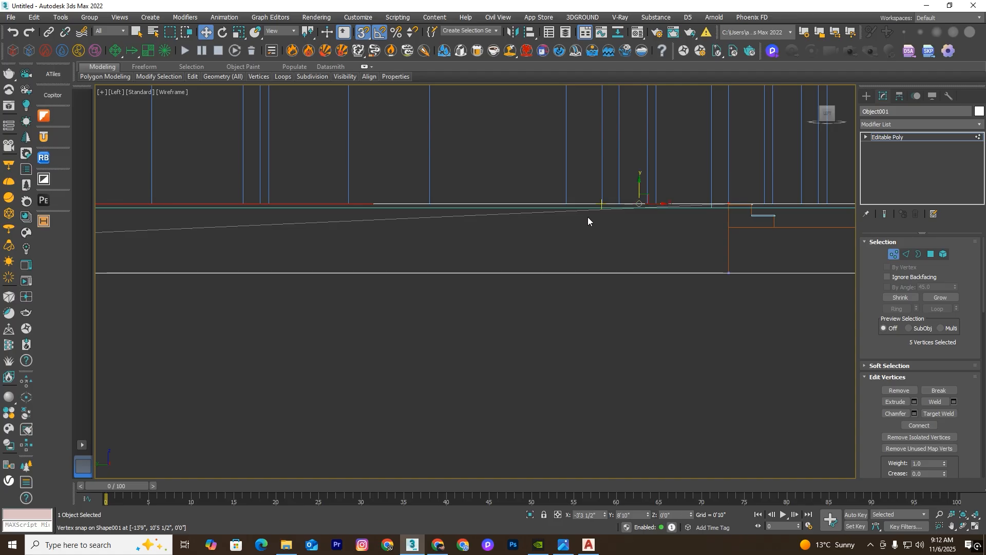
{"action": "scroll", "coordinate": [591, 219], "scroll_direction": "down", "scroll_amount": 6}
{"action": "key", "text": "F3"}
{"action": "key", "text": "ctrl+z"}
{"action": "key", "text": "F3"}
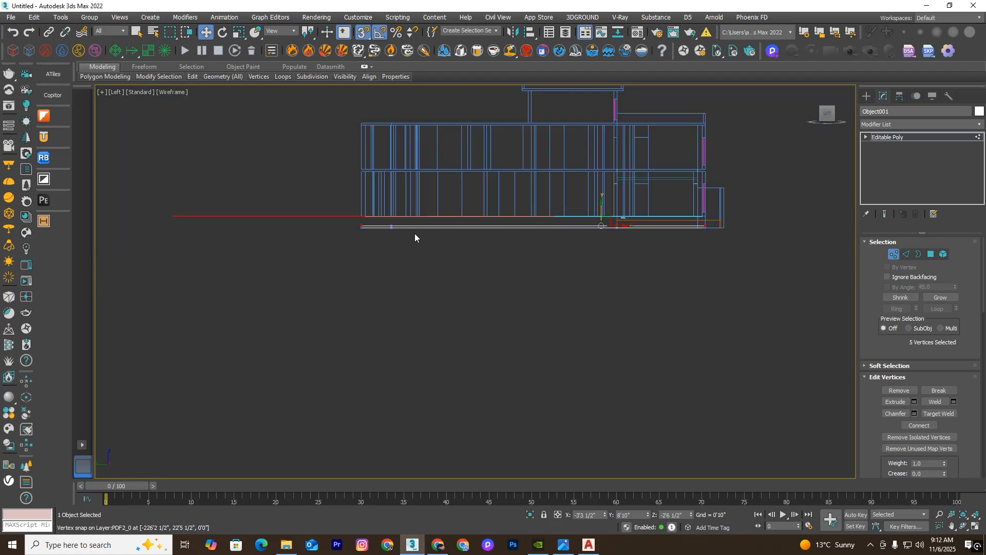
Step: Select all six top vertices of the lowered band and raise them in the left view to snap to the house floor level
{"action": "scroll", "coordinate": [469, 208], "scroll_direction": "up", "scroll_amount": 5}
{"action": "scroll", "coordinate": [470, 207], "scroll_direction": "up", "scroll_amount": 1}
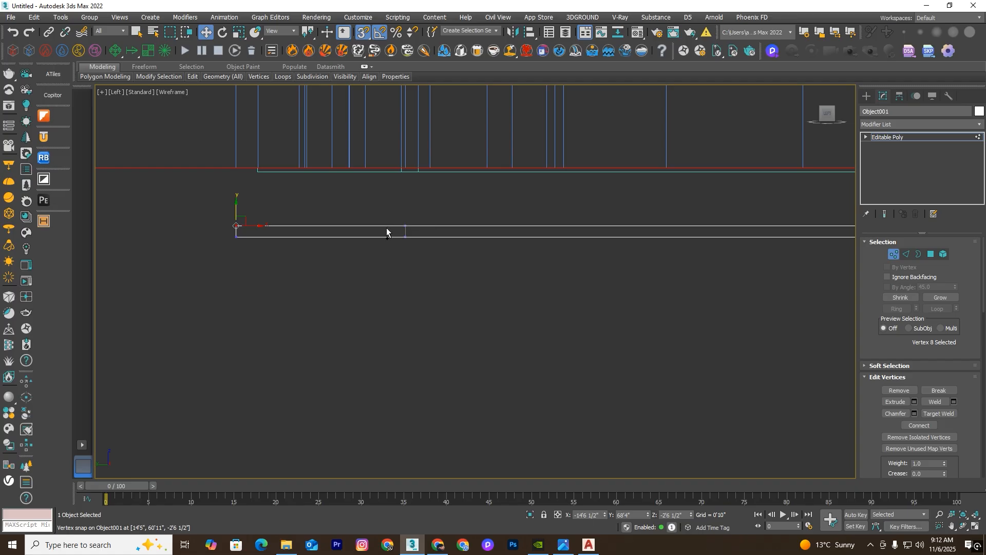
{"action": "middle_click_drag", "start_coordinate": [386, 232], "coordinate": [344, 232]}
{"action": "scroll", "coordinate": [326, 233], "scroll_direction": "down", "scroll_amount": 5}
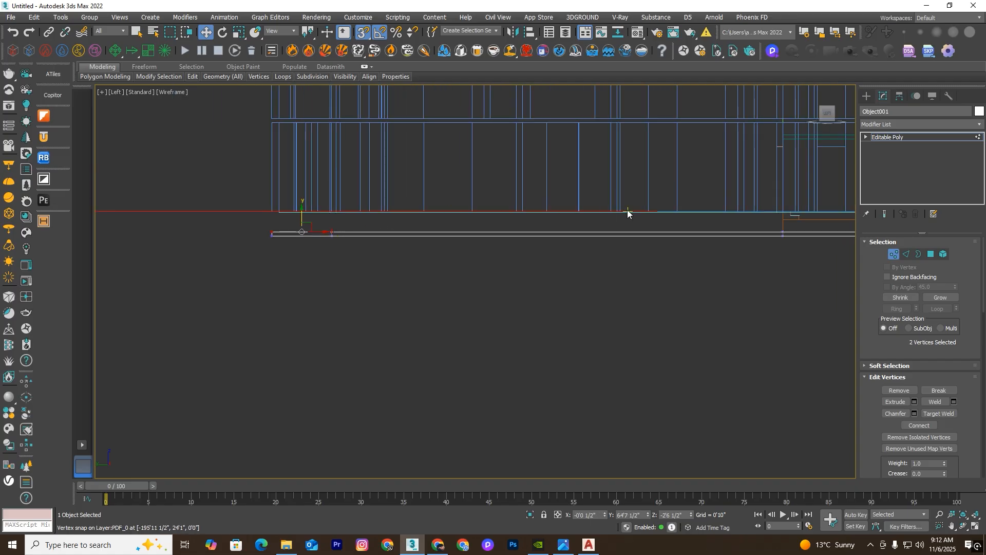
{"action": "scroll", "coordinate": [594, 218], "scroll_direction": "down", "scroll_amount": 6}
{"action": "scroll", "coordinate": [721, 223], "scroll_direction": "up", "scroll_amount": 10}
{"action": "scroll", "coordinate": [405, 238], "scroll_direction": "up", "scroll_amount": 2}
{"action": "scroll", "coordinate": [404, 241], "scroll_direction": "up", "scroll_amount": 2}
{"action": "left_click_drag", "start_coordinate": [398, 227], "coordinate": [314, 260], "text": "ctrl"}
{"action": "scroll", "coordinate": [312, 255], "scroll_direction": "down", "scroll_amount": 8}
{"action": "scroll", "coordinate": [555, 253], "scroll_direction": "up", "scroll_amount": 8}
{"action": "scroll", "coordinate": [658, 260], "scroll_direction": "up", "scroll_amount": 2}
{"action": "left_click_drag", "start_coordinate": [631, 231], "coordinate": [572, 264], "text": "ctrl"}
{"action": "scroll", "coordinate": [545, 213], "scroll_direction": "down", "scroll_amount": 5}
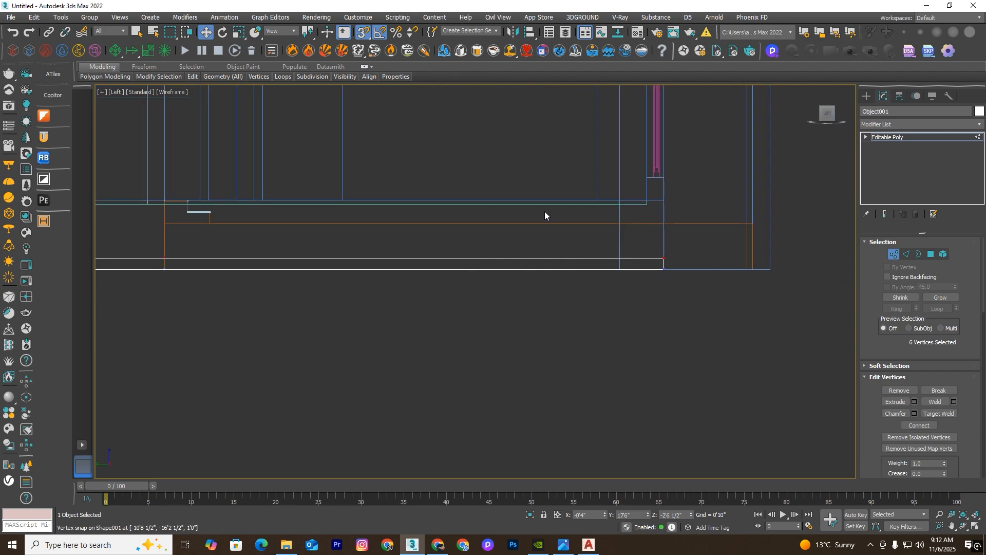
{"action": "scroll", "coordinate": [343, 209], "scroll_direction": "down", "scroll_amount": 2}
{"action": "scroll", "coordinate": [240, 226], "scroll_direction": "up", "scroll_amount": 3}
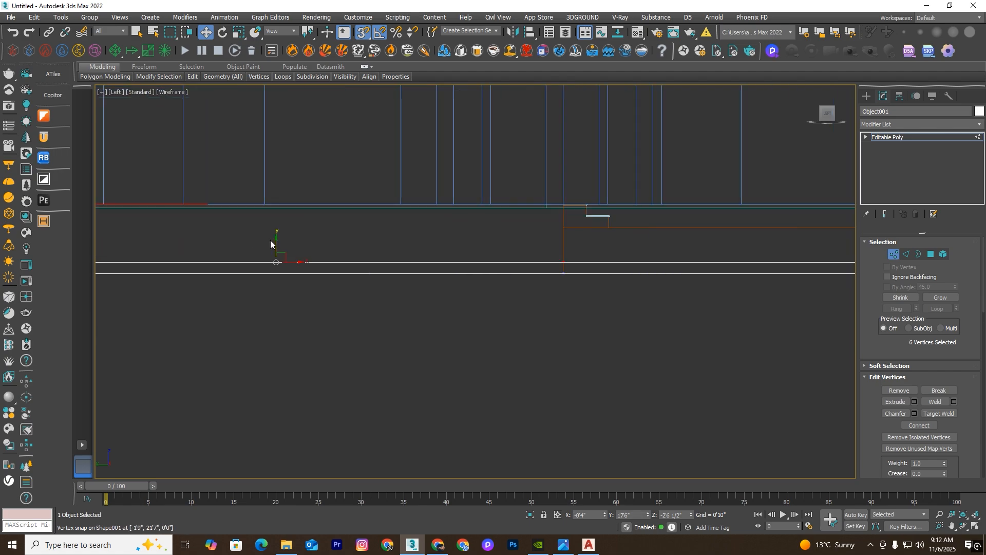
{"action": "left_click_drag", "start_coordinate": [307, 235], "coordinate": [555, 208]}
{"action": "scroll", "coordinate": [563, 208], "scroll_direction": "down", "scroll_amount": 8}
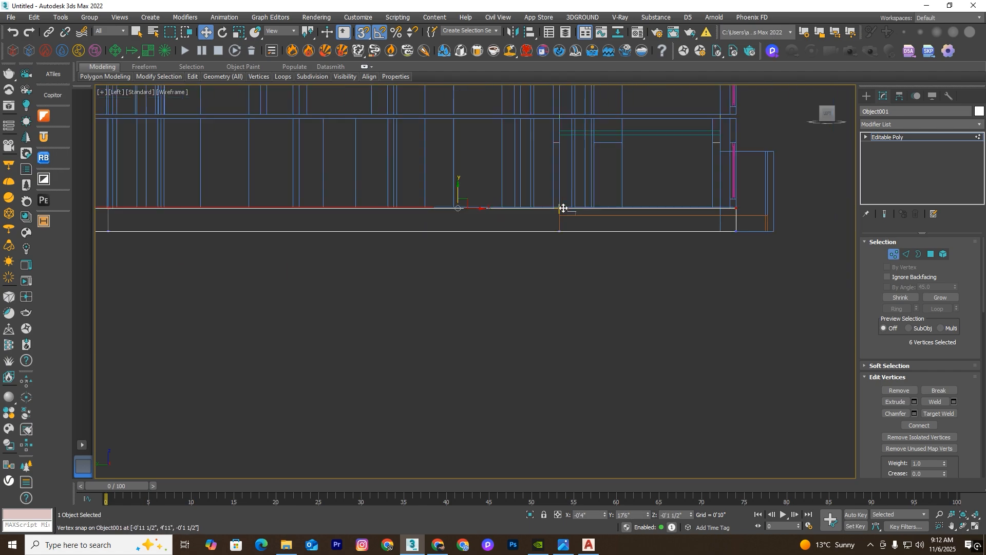
{"action": "key", "text": "F3"}
{"action": "mouse_move", "coordinate": [652, 242]}
{"action": "middle_mouse_down", "text": "alt"}
{"action": "mouse_move", "coordinate": [626, 249]}
{"action": "mouse_move", "coordinate": [618, 270]}
{"action": "mouse_move", "coordinate": [629, 265]}
{"action": "mouse_move", "coordinate": [544, 237]}
{"action": "mouse_move", "coordinate": [516, 251]}
{"action": "middle_mouse_up", "text": "alt"}
{"action": "left_click", "coordinate": [898, 255]}
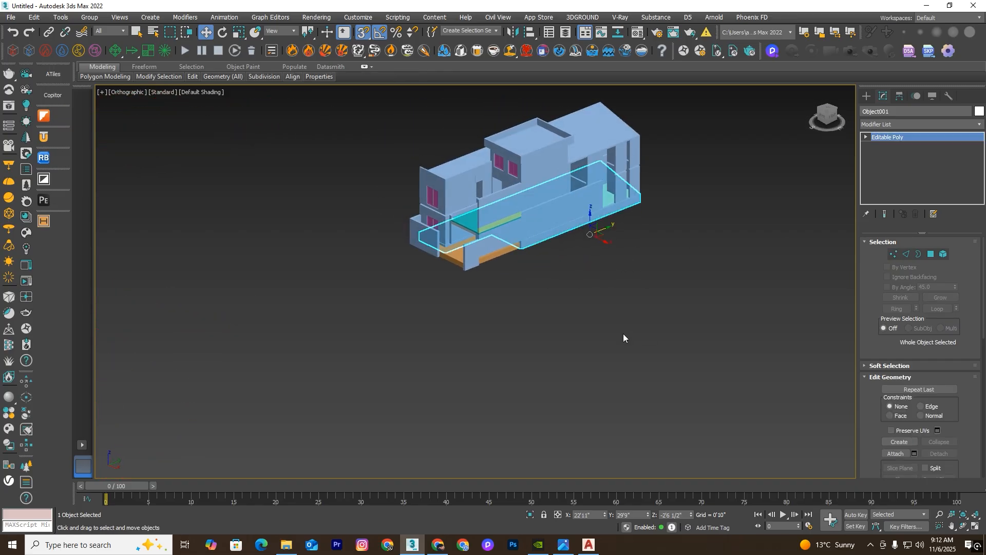
{"action": "left_click", "coordinate": [623, 337]}
Step: Select the ground-floor side wall of the porch and convert it to an Editable Poly
{"action": "scroll", "coordinate": [523, 203], "scroll_direction": "up", "scroll_amount": 6}
{"action": "left_click", "coordinate": [542, 214]}
{"action": "key", "text": "F3"}
{"action": "scroll", "coordinate": [575, 232], "scroll_direction": "up", "scroll_amount": 5}
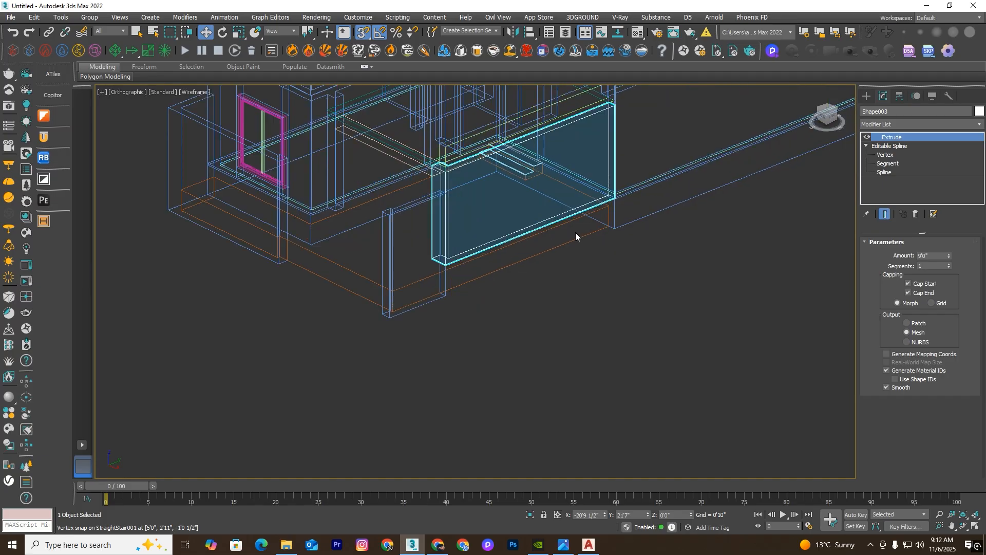
{"action": "left_click", "coordinate": [866, 96]}
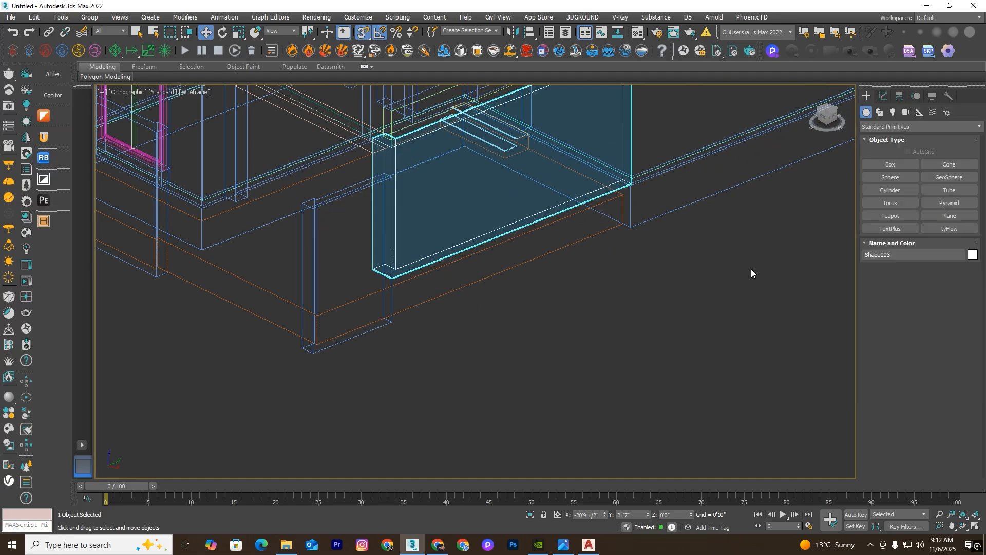
{"action": "right_click", "coordinate": [697, 264]}
{"action": "mouse_move", "coordinate": [737, 399]}
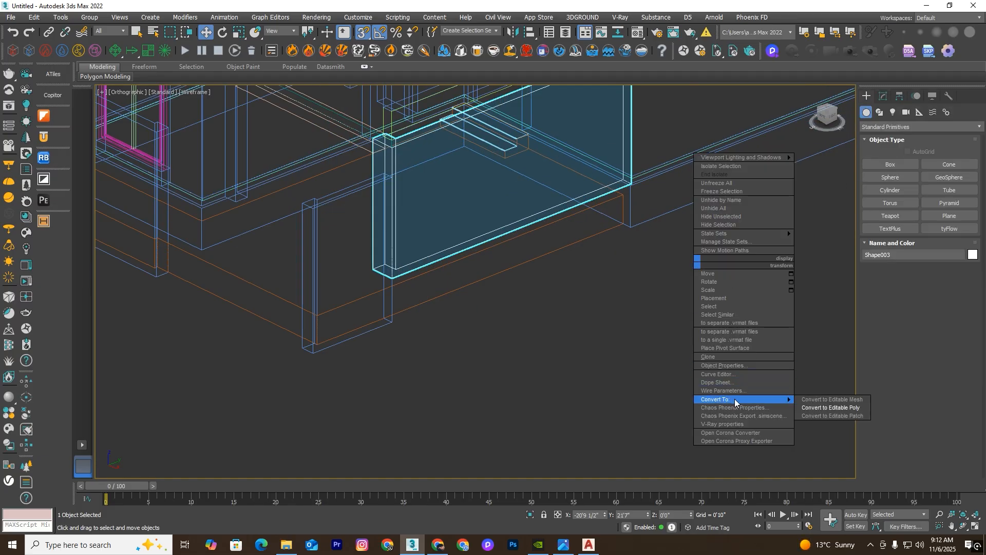
{"action": "left_click", "coordinate": [817, 406]}
Step: Move the porch side wall's bottom vertices down to snap to the base of the front boundary wall
{"action": "left_click", "coordinate": [893, 253]}
{"action": "left_click_drag", "start_coordinate": [619, 191], "coordinate": [692, 173]}
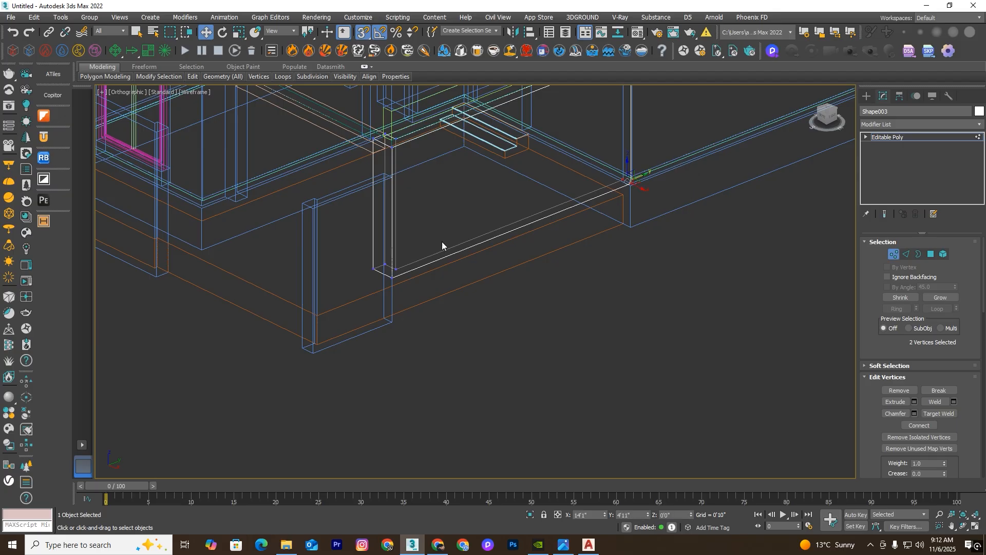
{"action": "left_click_drag", "start_coordinate": [463, 232], "coordinate": [465, 287]}
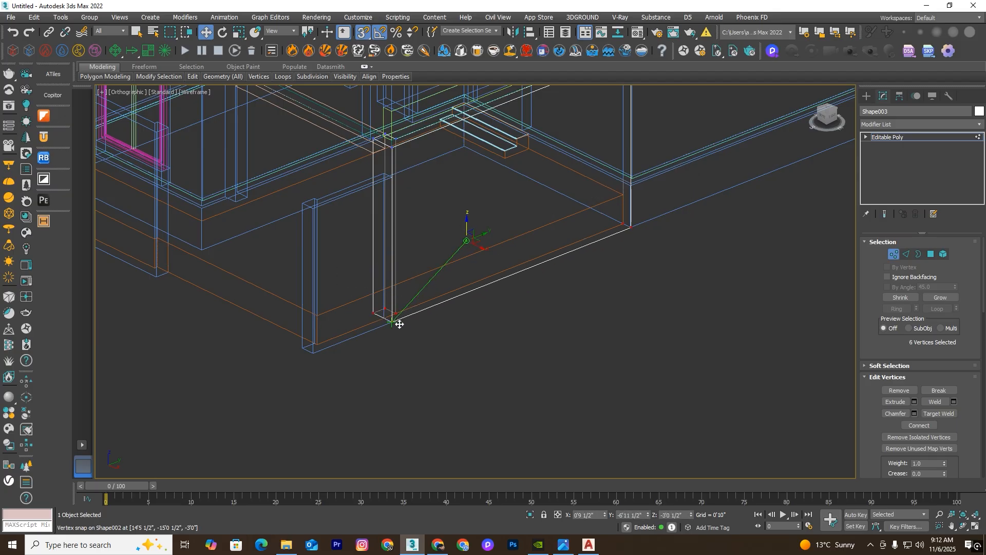
{"action": "key", "text": "F3"}
{"action": "scroll", "coordinate": [474, 293], "scroll_direction": "down", "scroll_amount": 6}
{"action": "middle_click_drag", "start_coordinate": [645, 271], "coordinate": [642, 297], "text": "alt"}
{"action": "key", "text": "1"}
{"action": "left_click", "coordinate": [669, 370]}
Step: Create a box along the porch floor's front edge between the two boundary walls, reaching down from the floor's top to the walls' base
{"action": "scroll", "coordinate": [556, 322], "scroll_direction": "up", "scroll_amount": 6}
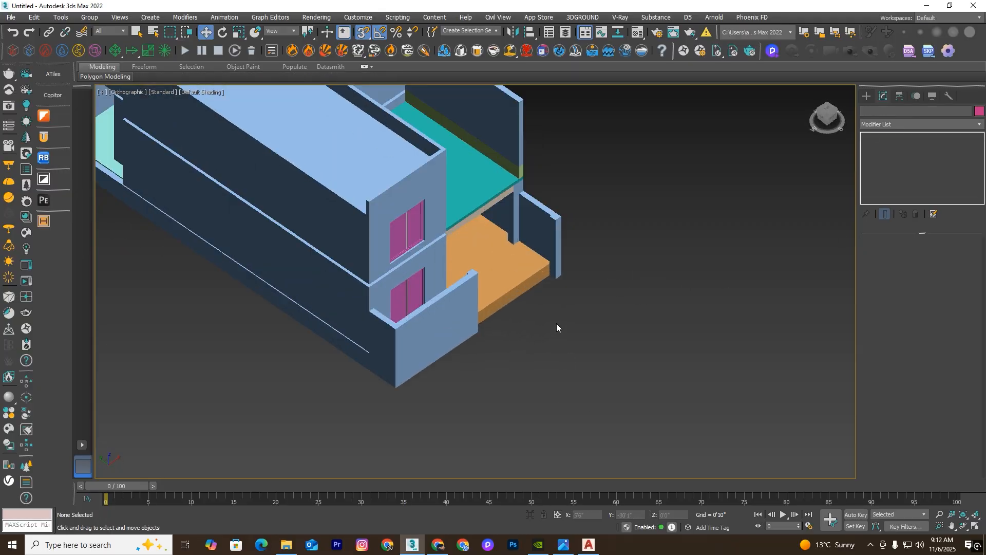
{"action": "key", "text": "F3"}
{"action": "left_click", "coordinate": [543, 235]}
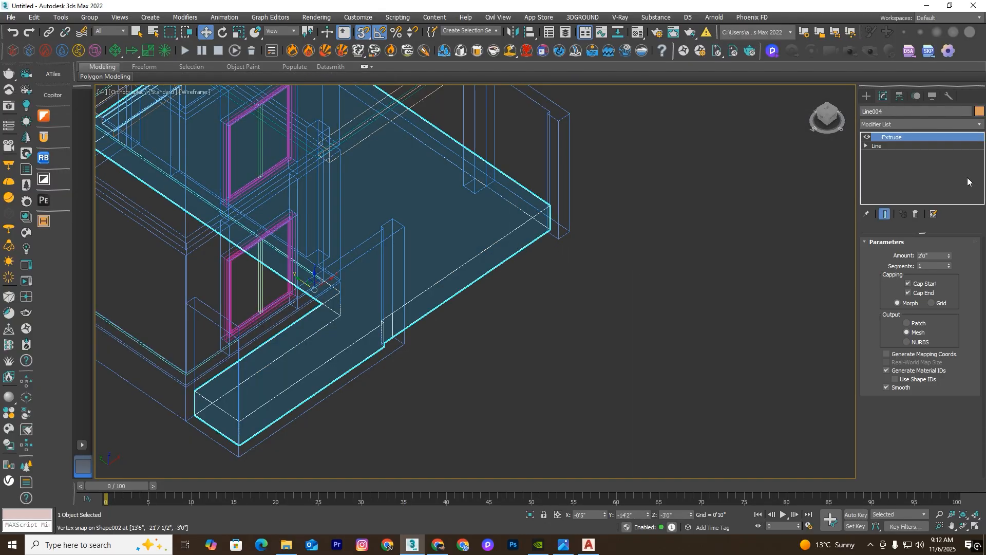
{"action": "left_click", "coordinate": [867, 96]}
{"action": "left_click", "coordinate": [890, 164]}
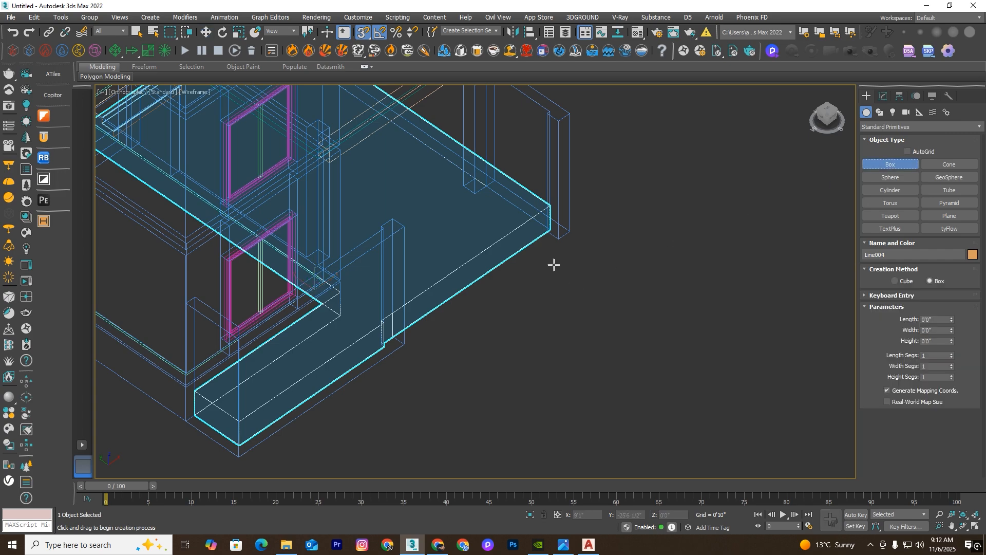
{"action": "mouse_move", "coordinate": [549, 205]}
{"action": "left_mouse_down"}
{"action": "mouse_move", "coordinate": [438, 364]}
{"action": "mouse_move", "coordinate": [410, 341]}
{"action": "left_mouse_up"}
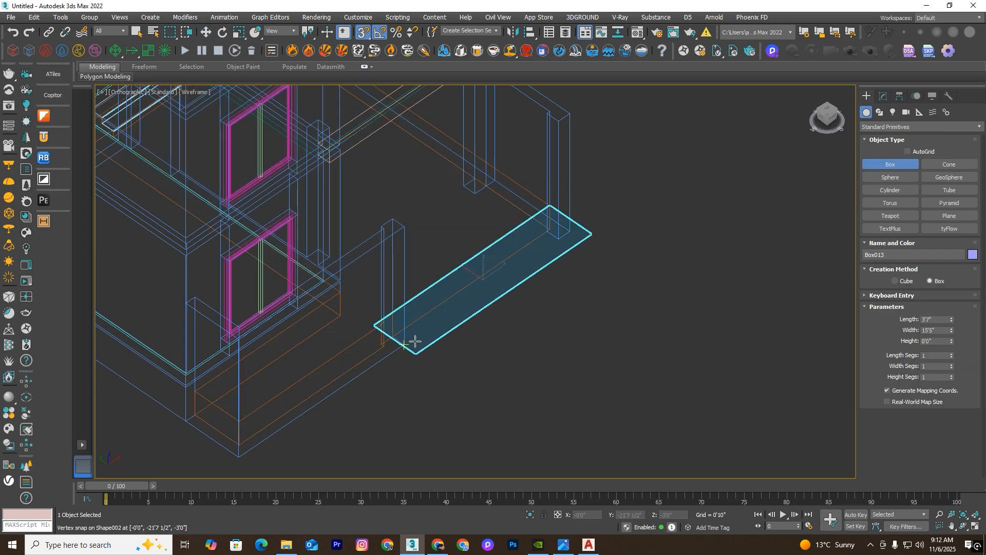
{"action": "left_click", "coordinate": [407, 341]}
{"action": "key", "text": "w"}
{"action": "key", "text": "F3"}
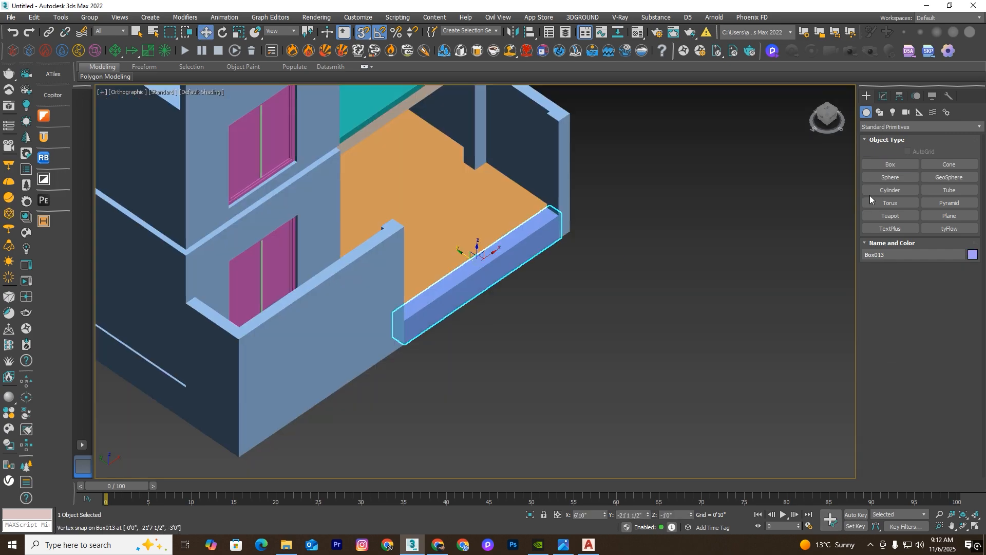
Step: Set the porch front box's length to 5'0" and move it outward to snap against the porch floor's front edge
{"action": "left_click", "coordinate": [883, 97]}
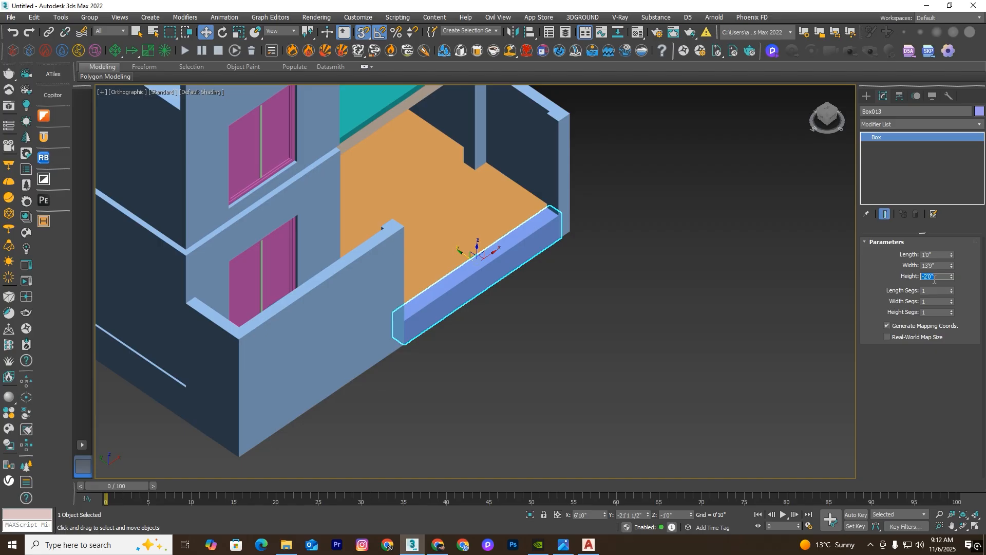
{"action": "left_click", "coordinate": [879, 254]}
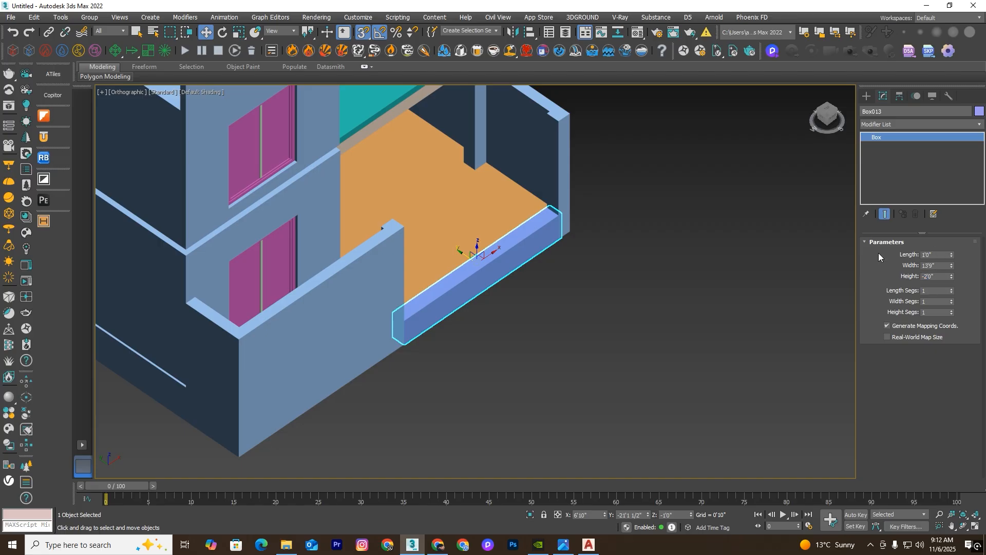
{"action": "double_click", "coordinate": [936, 254]}
{"action": "type", "text": "5"}
{"action": "key", "text": "Return"}
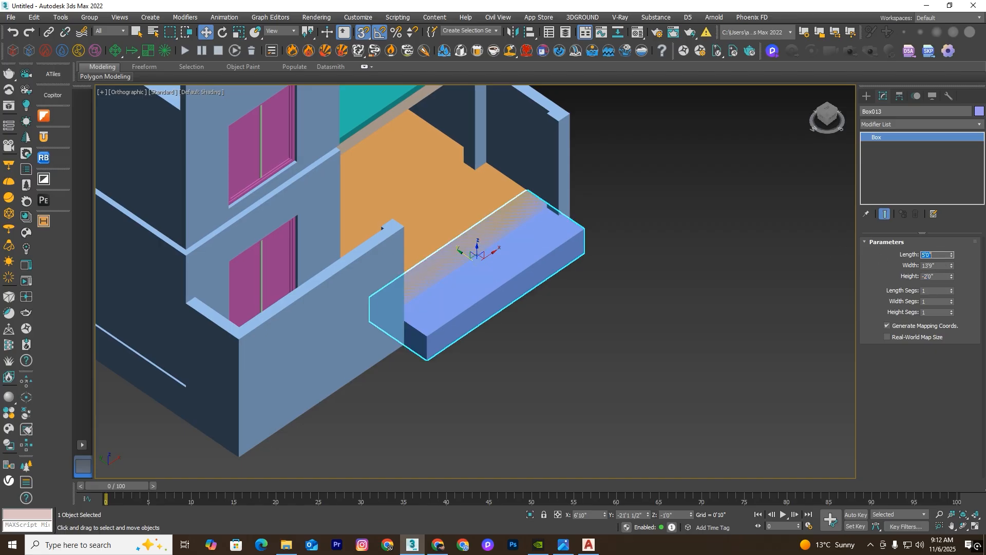
{"action": "mouse_move", "coordinate": [465, 252]}
{"action": "left_mouse_down"}
{"action": "mouse_move", "coordinate": [611, 303]}
{"action": "mouse_move", "coordinate": [501, 190]}
{"action": "left_mouse_up"}
{"action": "key", "text": "F3"}
{"action": "scroll", "coordinate": [661, 247], "scroll_direction": "up", "scroll_amount": 2}
{"action": "key", "text": "F3"}
Step: Convert the front box to an Editable Poly and lower its outer top edge nearly to the base to form a sloping ramp
{"action": "right_click", "coordinate": [657, 238]}
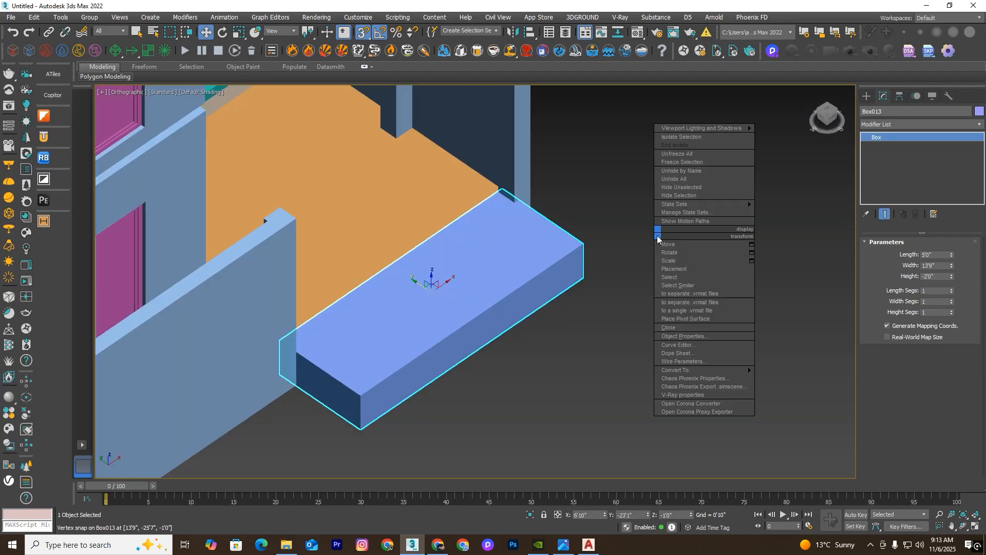
{"action": "mouse_move", "coordinate": [683, 370]}
{"action": "left_click", "coordinate": [786, 378]}
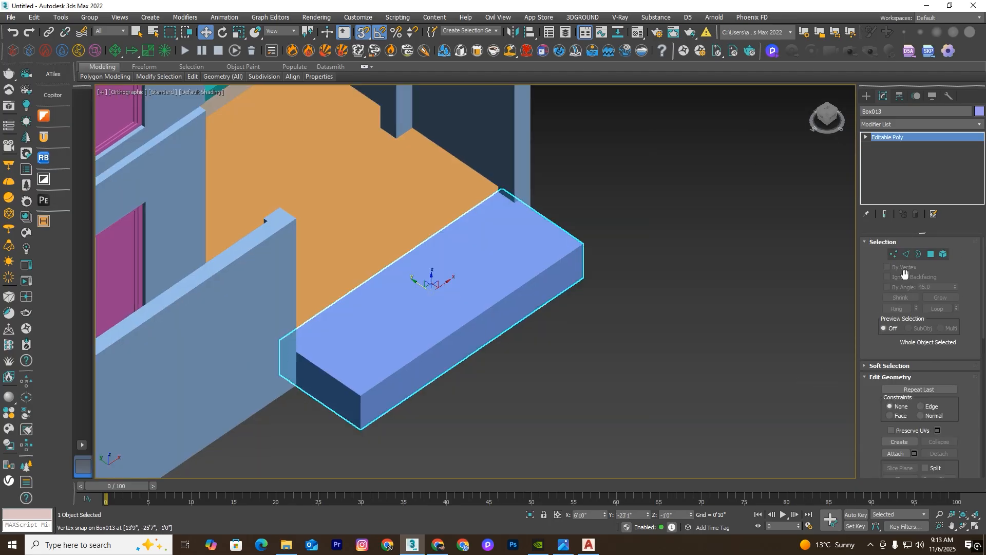
{"action": "key", "text": "2"}
{"action": "left_click", "coordinate": [543, 270]}
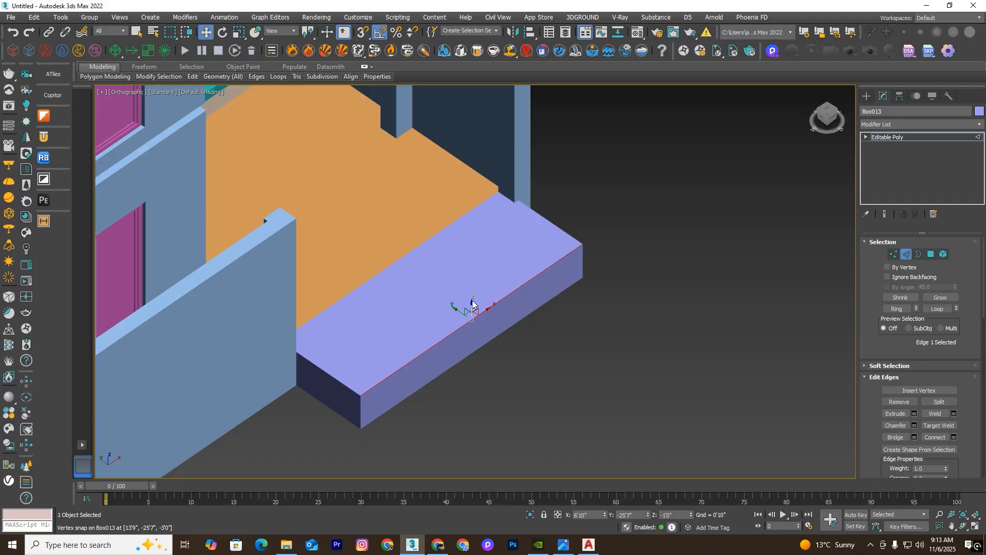
{"action": "left_click_drag", "start_coordinate": [472, 303], "coordinate": [481, 326]}
Step: Create a guide box in the top view, snapped corner to corner over the ramp's 13'9" by 5'0" footprint
{"action": "key", "text": "t"}
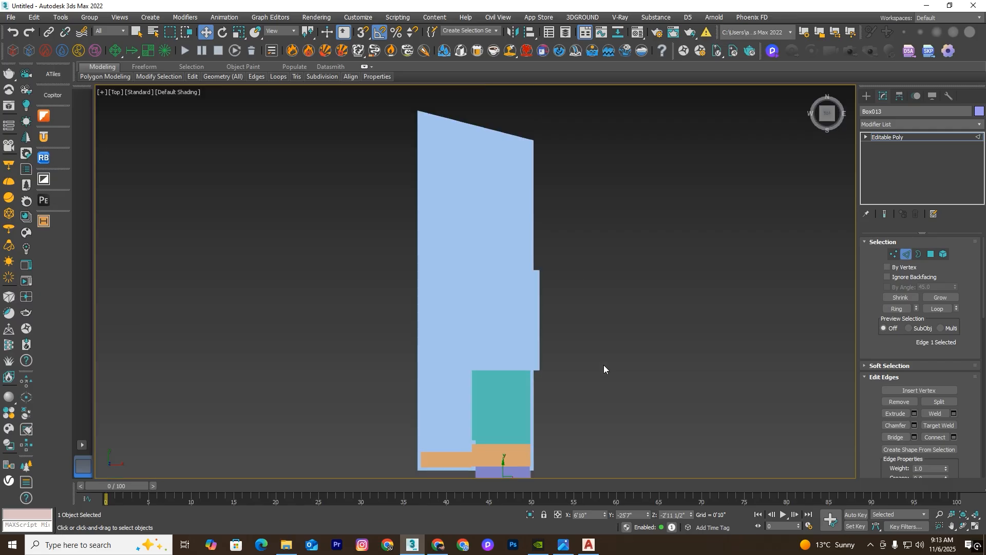
{"action": "key", "text": "F3"}
{"action": "scroll", "coordinate": [606, 360], "scroll_direction": "down", "scroll_amount": 5}
{"action": "middle_click_drag", "start_coordinate": [623, 349], "coordinate": [661, 261]}
{"action": "scroll", "coordinate": [661, 261], "scroll_direction": "up", "scroll_amount": 10}
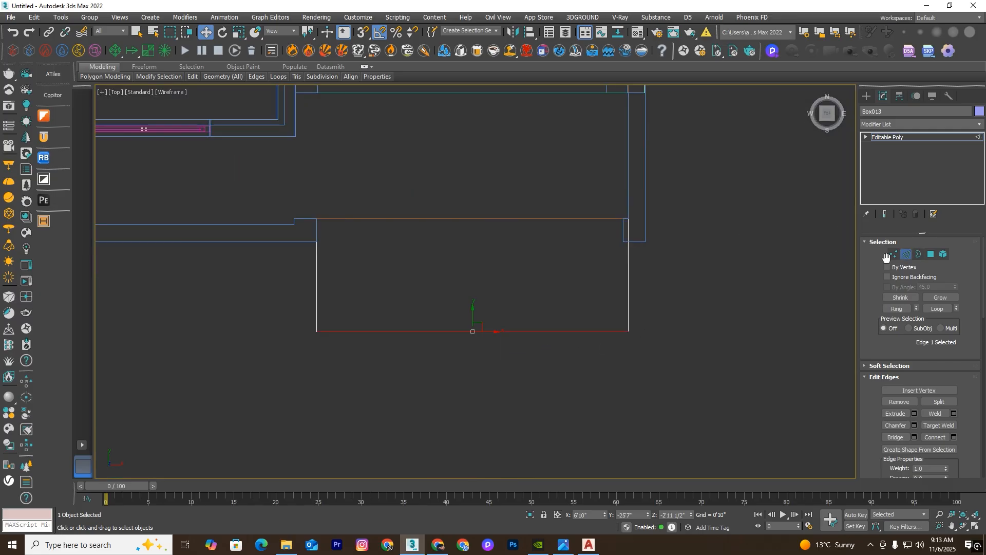
{"action": "left_click", "coordinate": [867, 96]}
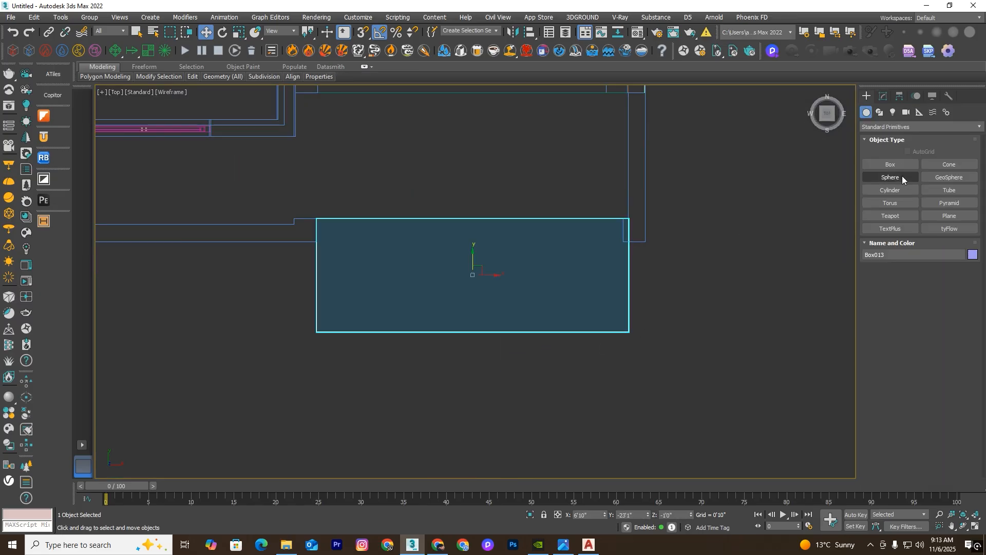
{"action": "left_click", "coordinate": [890, 164]}
{"action": "key", "text": "s"}
{"action": "mouse_move", "coordinate": [634, 219]}
{"action": "left_mouse_down"}
{"action": "mouse_move", "coordinate": [406, 346]}
{"action": "mouse_move", "coordinate": [319, 331]}
{"action": "left_mouse_up"}
{"action": "left_click", "coordinate": [322, 336]}
{"action": "right_click", "coordinate": [321, 336]}
Step: Set the guide box's width to 10'0" and snap it to the ramp's end beside the side boundary wall
{"action": "left_click", "coordinate": [883, 96]}
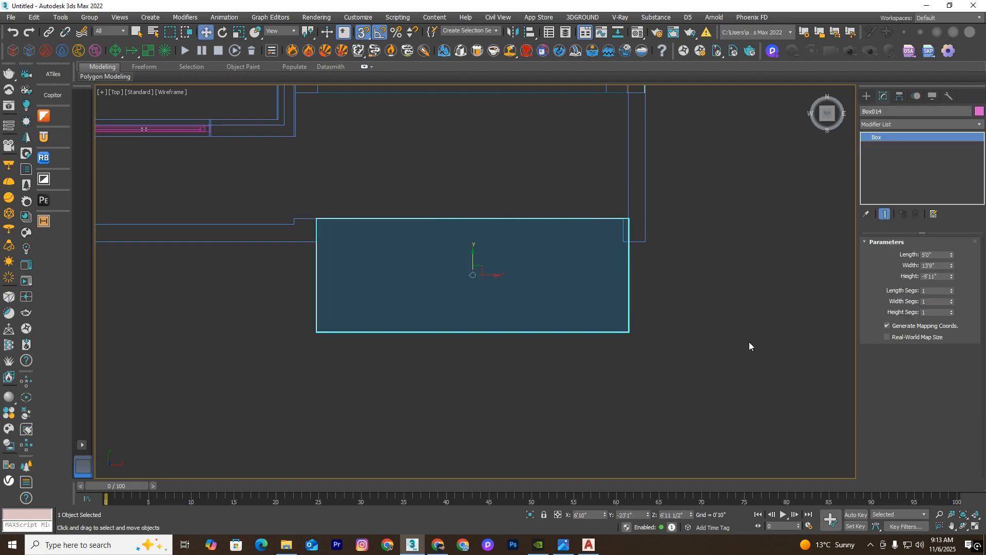
{"action": "middle_click_drag", "start_coordinate": [503, 365], "coordinate": [554, 323], "text": "alt"}
{"action": "key", "text": "F3"}
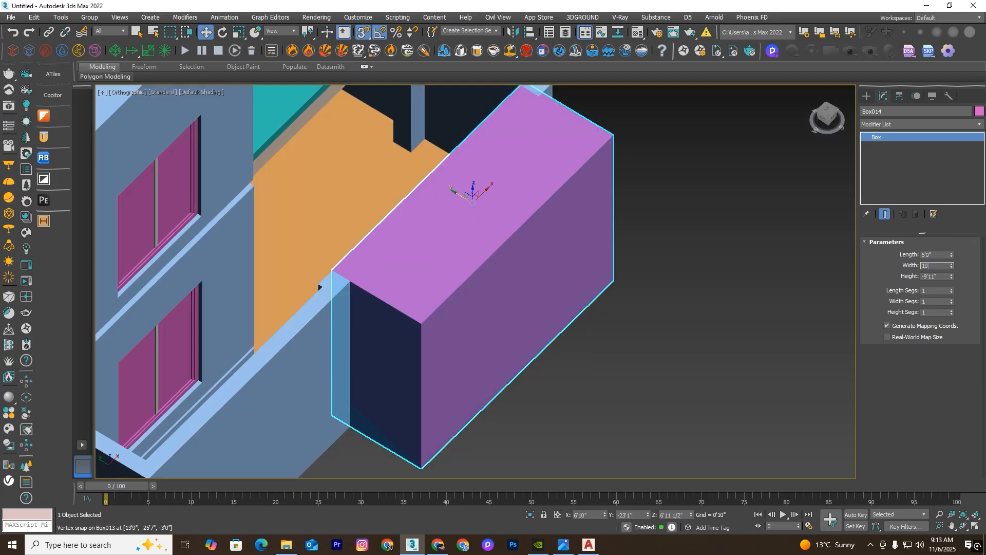
{"action": "type", "text": "10"}
{"action": "key", "text": "Return"}
{"action": "middle_click_drag", "start_coordinate": [826, 255], "coordinate": [498, 195], "text": "alt"}
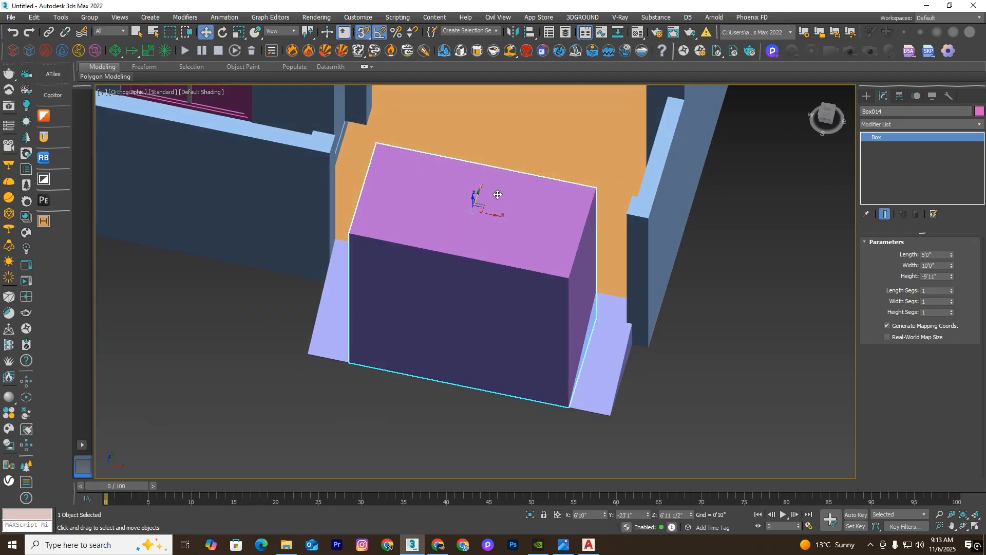
{"action": "left_click_drag", "start_coordinate": [492, 213], "coordinate": [621, 355]}
{"action": "left_click_drag", "start_coordinate": [667, 431], "coordinate": [611, 415]}
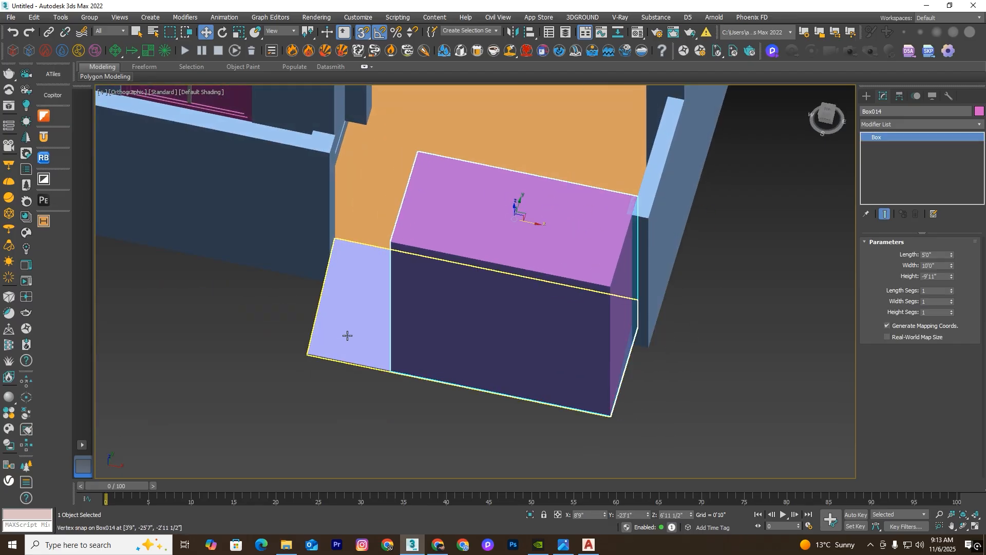
Step: Snap the ramp's wall-side vertices to the side wall's outer face and its opposite end vertices to the guide box's far edge
{"action": "left_click", "coordinate": [494, 367]}
{"action": "left_click", "coordinate": [894, 255]}
{"action": "key", "text": "F3"}
{"action": "left_click_drag", "start_coordinate": [683, 284], "coordinate": [591, 442]}
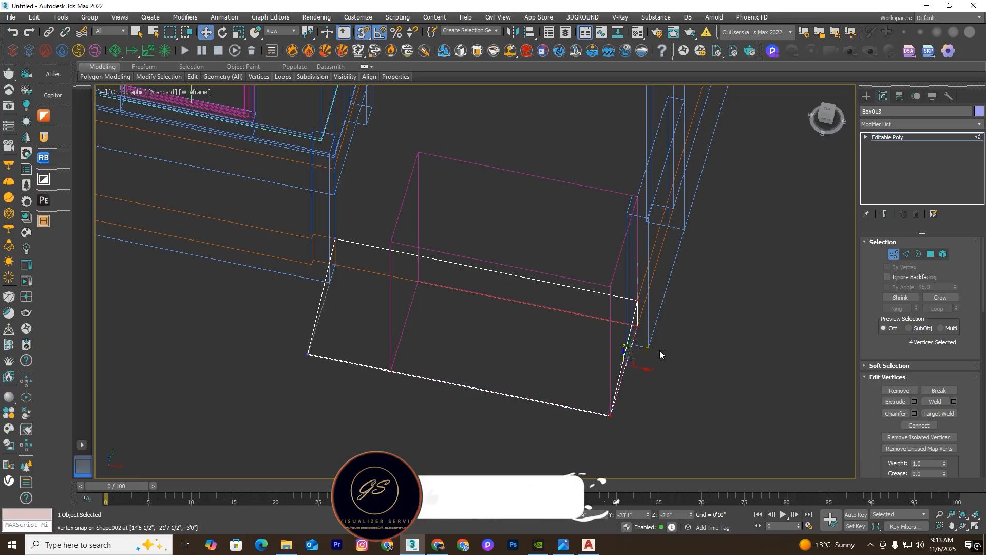
{"action": "left_click_drag", "start_coordinate": [639, 369], "coordinate": [648, 354]}
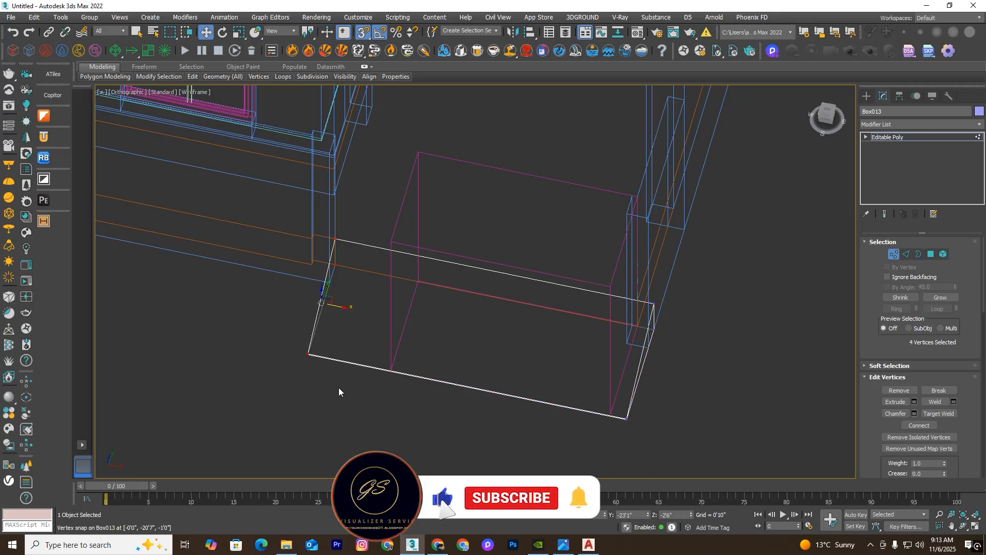
{"action": "left_click_drag", "start_coordinate": [337, 304], "coordinate": [392, 370]}
Step: Finish editing the ramp's vertices and delete the guide box
{"action": "key", "text": "F3"}
{"action": "scroll", "coordinate": [514, 275], "scroll_direction": "down", "scroll_amount": 5}
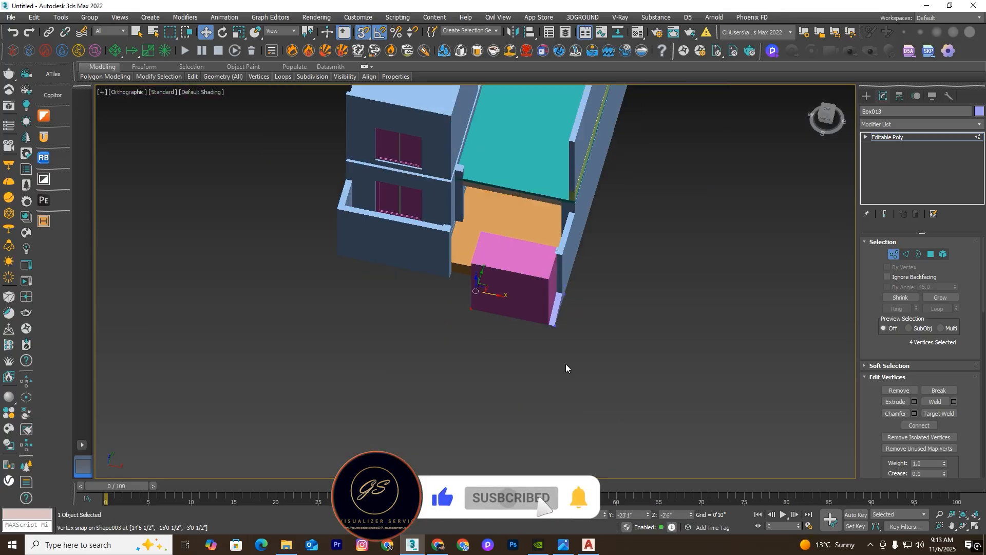
{"action": "middle_click_drag", "start_coordinate": [566, 364], "coordinate": [610, 338], "text": "alt"}
{"action": "left_click", "coordinate": [896, 257]}
{"action": "left_click", "coordinate": [770, 287]}
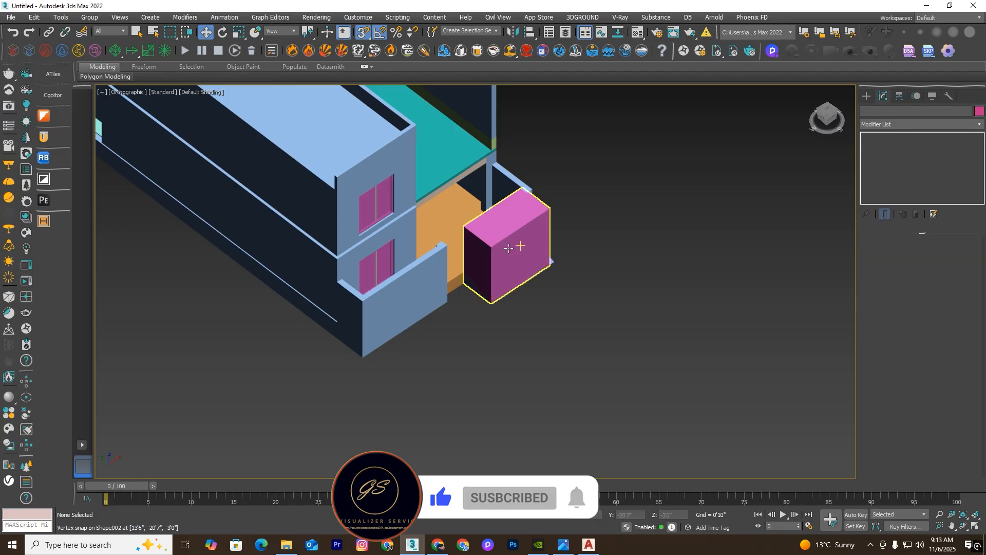
{"action": "left_click", "coordinate": [519, 246]}
{"action": "key", "text": "Delete"}
Step: Reduce the porch floor's extrusion amount to 1'6"
{"action": "scroll", "coordinate": [556, 287], "scroll_direction": "up", "scroll_amount": 4}
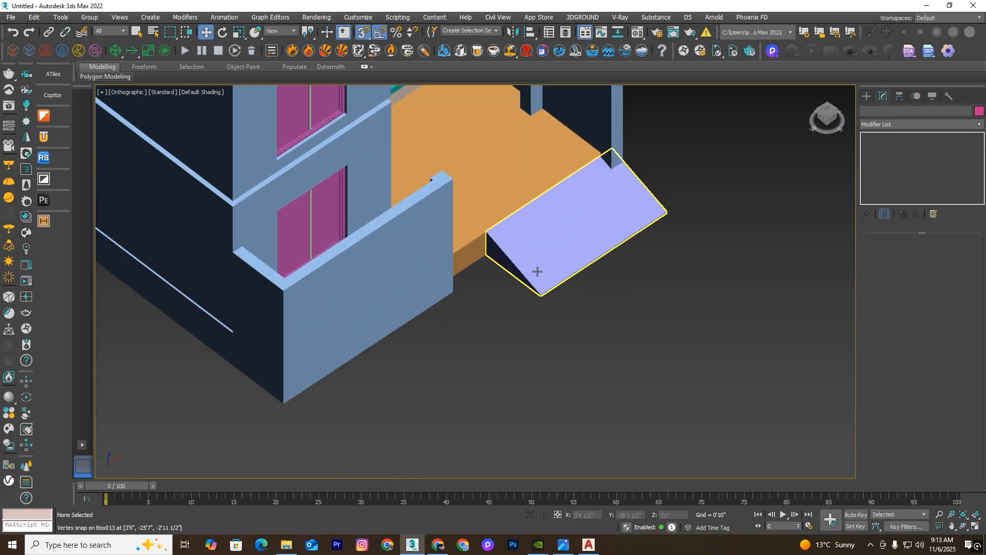
{"action": "scroll", "coordinate": [588, 282], "scroll_direction": "down", "scroll_amount": 4}
{"action": "middle_click_drag", "start_coordinate": [588, 282], "coordinate": [581, 262], "text": "alt"}
{"action": "scroll", "coordinate": [518, 275], "scroll_direction": "up", "scroll_amount": 4}
{"action": "left_click", "coordinate": [518, 275]}
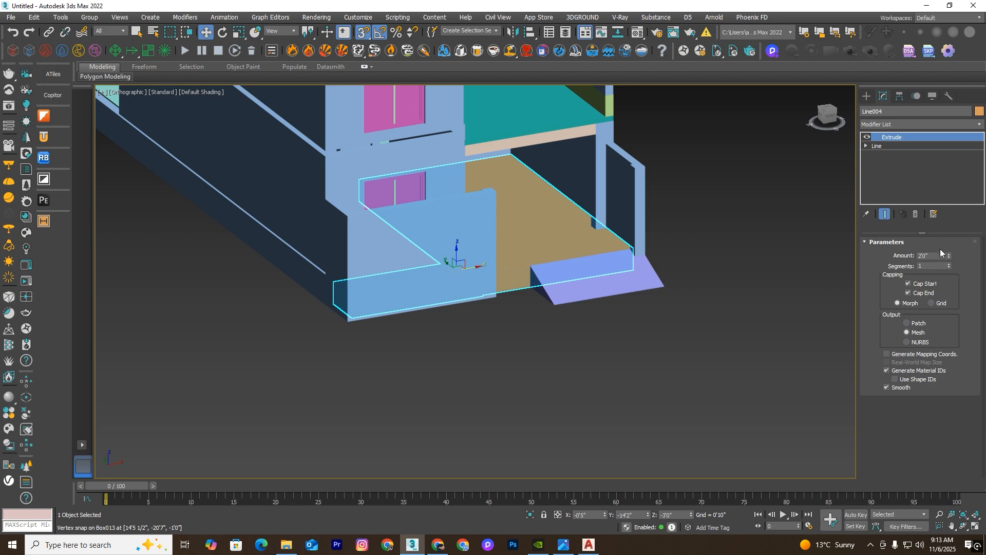
{"action": "type", "text": "1.5"}
{"action": "key", "text": "Return"}
{"action": "left_click", "coordinate": [670, 317]}
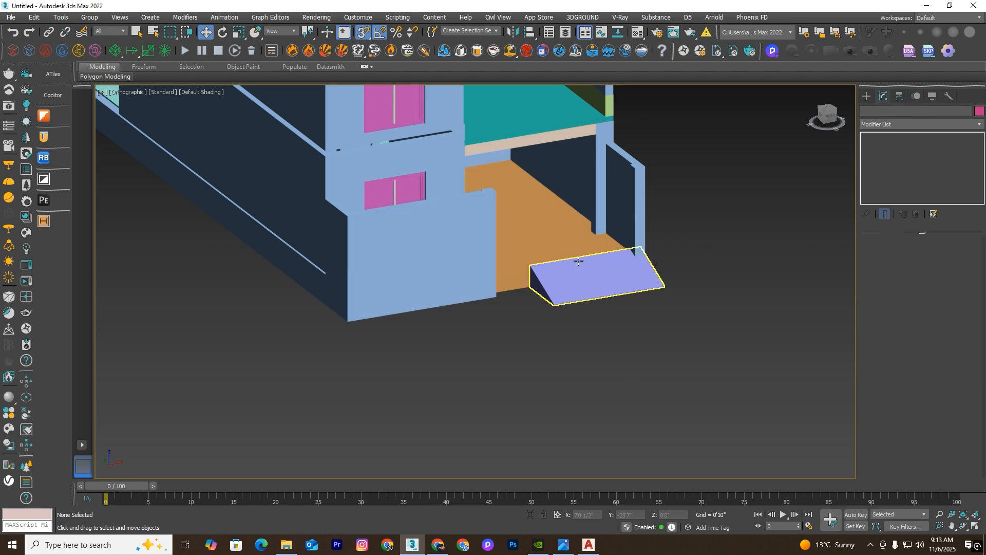
Step: Move the porch floor up in the left view so its top snaps level with the ramp's upper edge
{"action": "left_click", "coordinate": [559, 242]}
{"action": "key", "text": "l"}
{"action": "key", "text": "F3"}
{"action": "scroll", "coordinate": [511, 265], "scroll_direction": "down", "scroll_amount": 6}
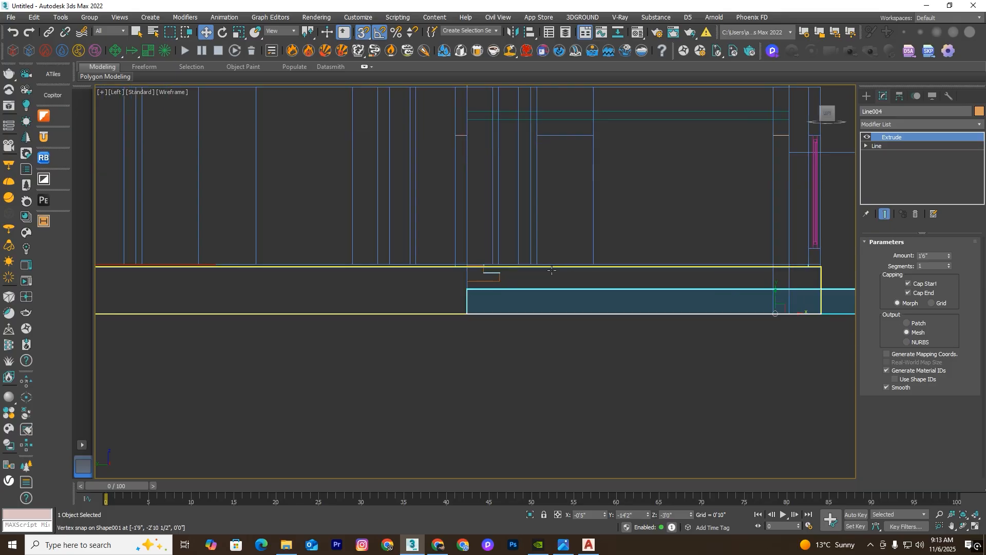
{"action": "scroll", "coordinate": [671, 268], "scroll_direction": "up", "scroll_amount": 3}
{"action": "left_click_drag", "start_coordinate": [710, 302], "coordinate": [426, 294]}
Step: Select the house plinth's bottom vertices in the left view and raise them to snap to the porch floor's underside
{"action": "left_click", "coordinate": [424, 321]}
{"action": "scroll", "coordinate": [698, 256], "scroll_direction": "down", "scroll_amount": 3}
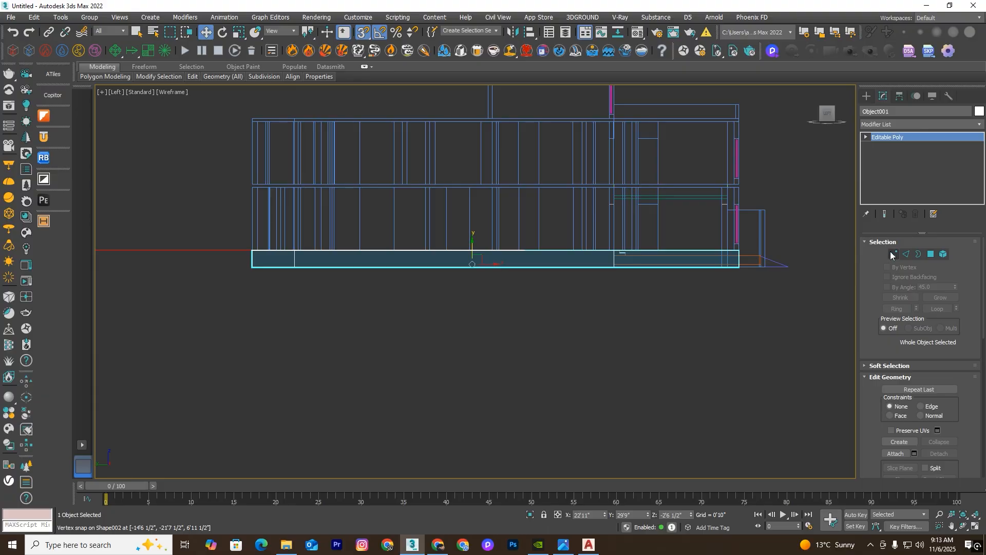
{"action": "left_click", "coordinate": [893, 254]}
{"action": "left_click_drag", "start_coordinate": [176, 256], "coordinate": [177, 258]}
{"action": "scroll", "coordinate": [540, 239], "scroll_direction": "up", "scroll_amount": 4}
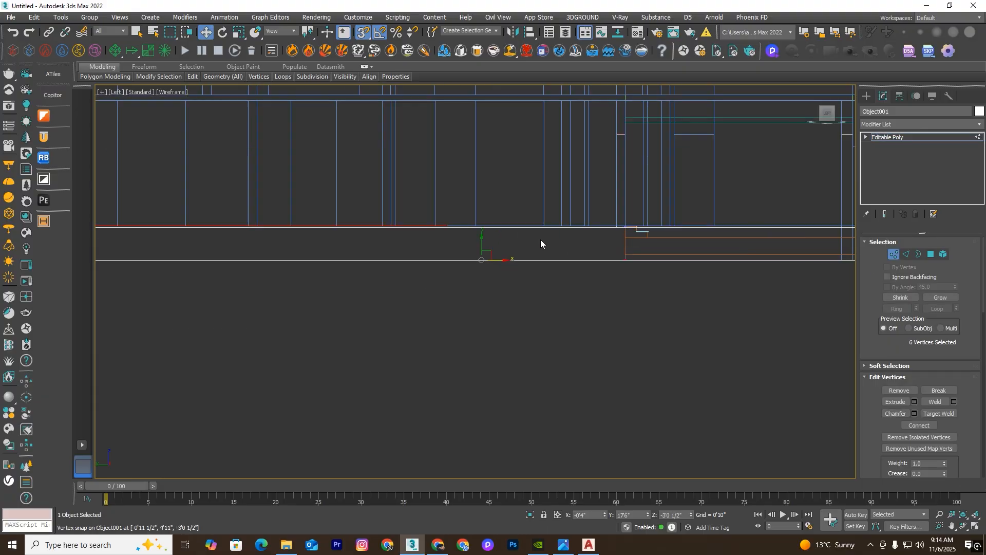
{"action": "left_click_drag", "start_coordinate": [481, 247], "coordinate": [625, 255]}
{"action": "scroll", "coordinate": [629, 257], "scroll_direction": "down", "scroll_amount": 5}
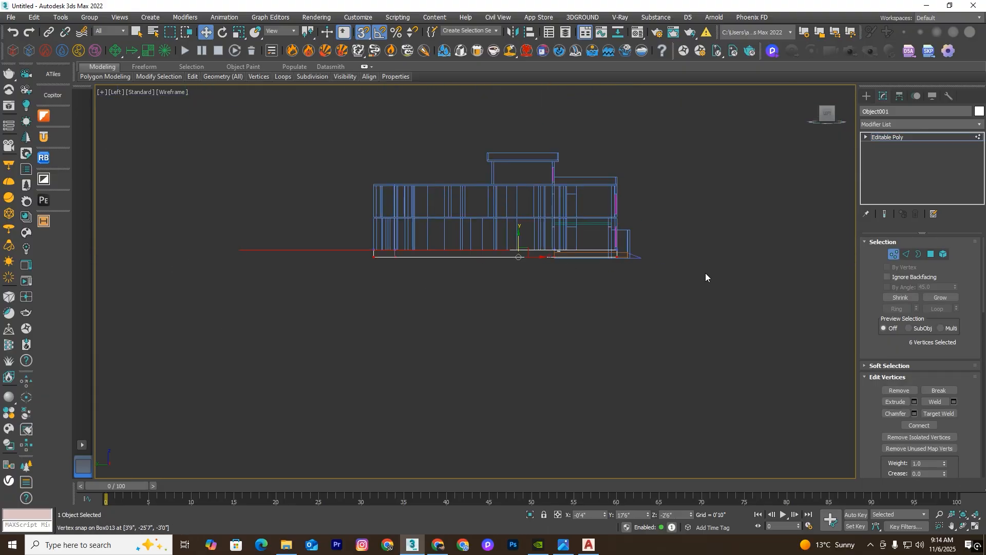
{"action": "middle_click_drag", "start_coordinate": [705, 272], "coordinate": [658, 300], "text": "alt"}
{"action": "key", "text": "F3"}
{"action": "scroll", "coordinate": [648, 287], "scroll_direction": "up", "scroll_amount": 6}
{"action": "left_click", "coordinate": [892, 255]}
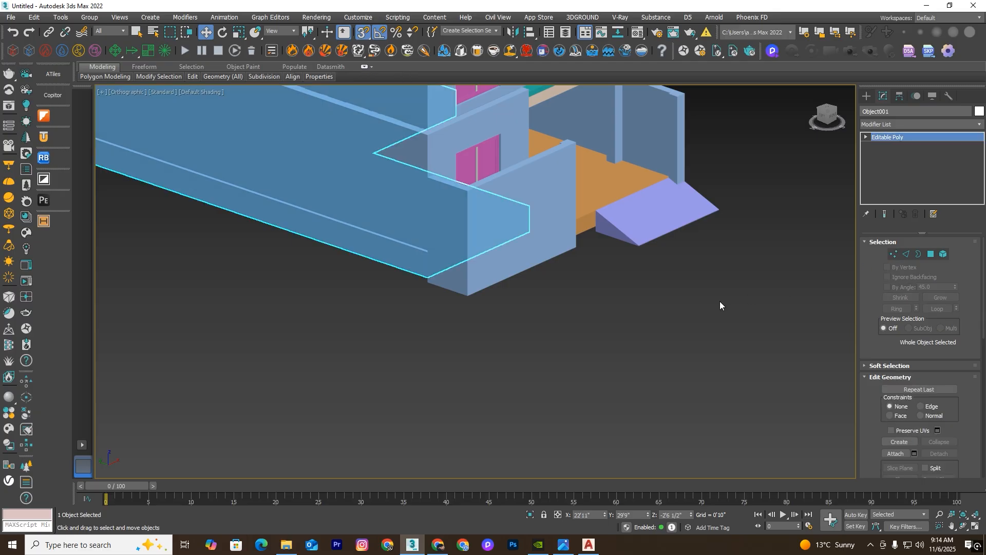
Step: Select the ramp's bottom vertices in the left view and raise them to snap to the porch floor's underside
{"action": "left_click", "coordinate": [720, 302]}
{"action": "left_click", "coordinate": [655, 208]}
{"action": "key", "text": "l"}
{"action": "key", "text": "F3"}
{"action": "scroll", "coordinate": [598, 226], "scroll_direction": "down", "scroll_amount": 5}
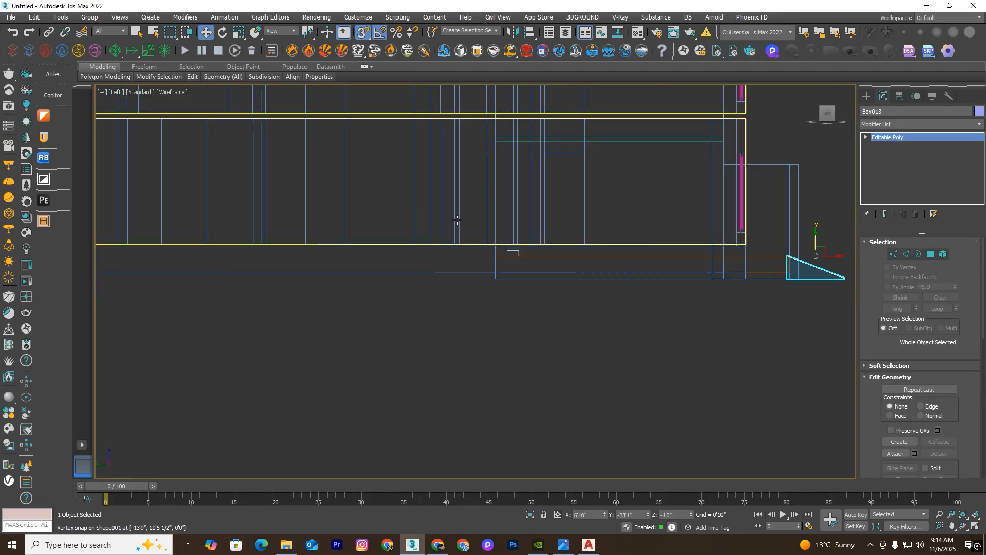
{"action": "middle_click_drag", "start_coordinate": [773, 286], "coordinate": [608, 290]}
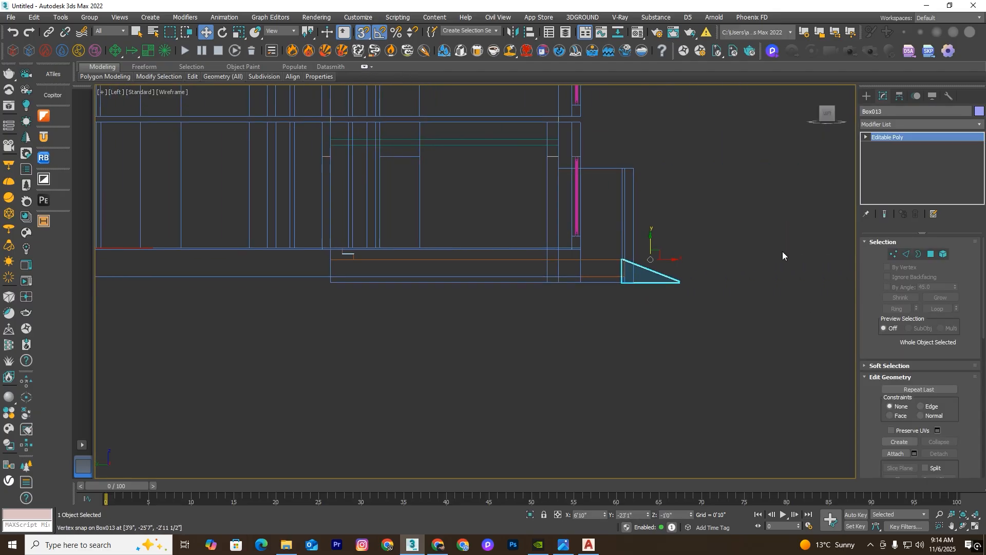
{"action": "left_click", "coordinate": [893, 255]}
{"action": "scroll", "coordinate": [723, 255], "scroll_direction": "up", "scroll_amount": 3}
{"action": "left_click_drag", "start_coordinate": [684, 303], "coordinate": [232, 372]}
{"action": "scroll", "coordinate": [458, 313], "scroll_direction": "up", "scroll_amount": 1}
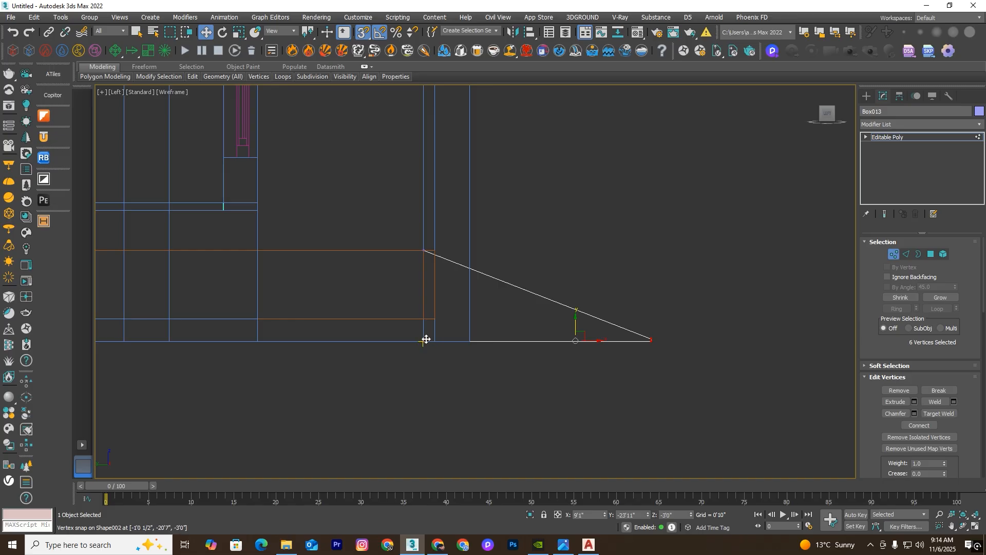
{"action": "left_click_drag", "start_coordinate": [425, 340], "coordinate": [430, 320]}
{"action": "scroll", "coordinate": [524, 296], "scroll_direction": "down", "scroll_amount": 3}
{"action": "key", "text": "F3"}
{"action": "mouse_move", "coordinate": [635, 301]}
{"action": "middle_mouse_down", "text": "alt"}
{"action": "mouse_move", "coordinate": [590, 339]}
{"action": "mouse_move", "coordinate": [562, 342]}
{"action": "middle_mouse_up", "text": "alt"}
{"action": "scroll", "coordinate": [578, 326], "scroll_direction": "down", "scroll_amount": 3}
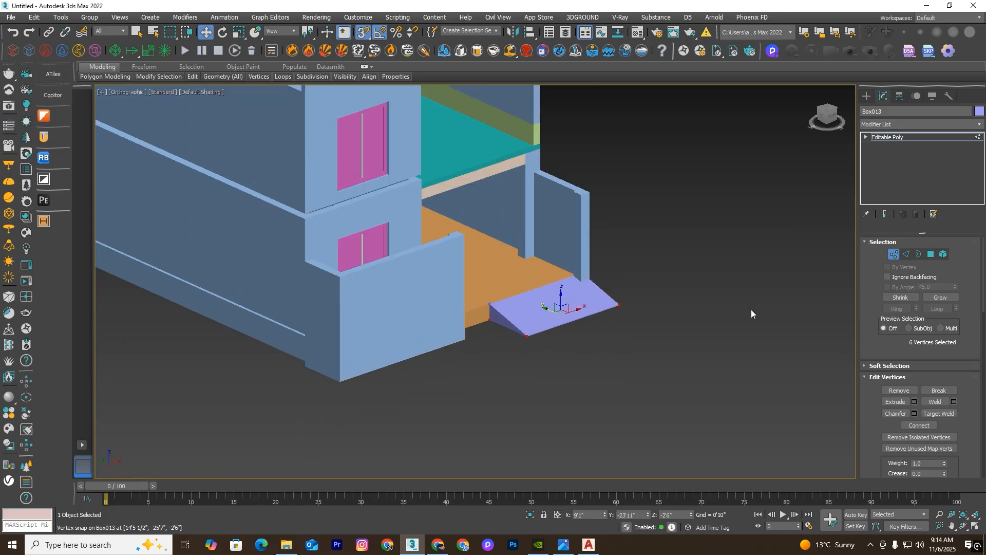
{"action": "left_click", "coordinate": [894, 254]}
Step: Draw a Straight Stair in the top view along the ramp's open side, from the porch floor's front edge to the ramp's outer corner
{"action": "left_click", "coordinate": [671, 370]}
{"action": "key", "text": "t"}
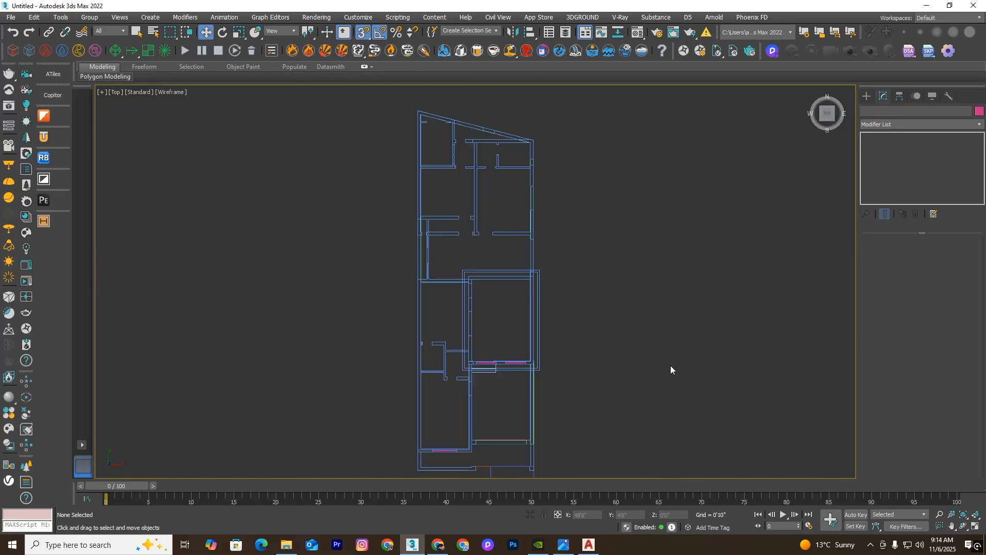
{"action": "scroll", "coordinate": [668, 365], "scroll_direction": "down", "scroll_amount": 6}
{"action": "scroll", "coordinate": [597, 347], "scroll_direction": "up", "scroll_amount": 8}
{"action": "scroll", "coordinate": [569, 293], "scroll_direction": "up", "scroll_amount": 3}
{"action": "left_click", "coordinate": [867, 96]}
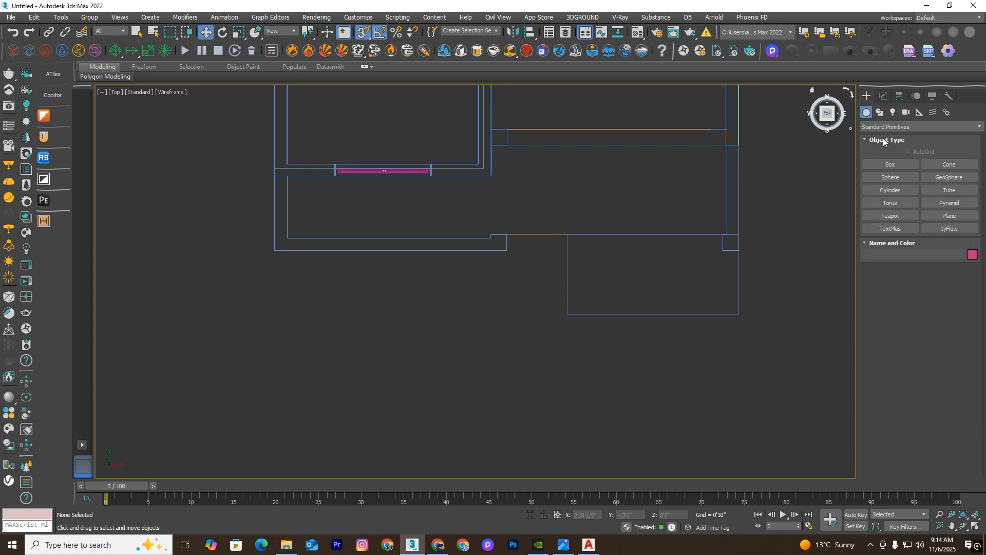
{"action": "left_click", "coordinate": [878, 127]}
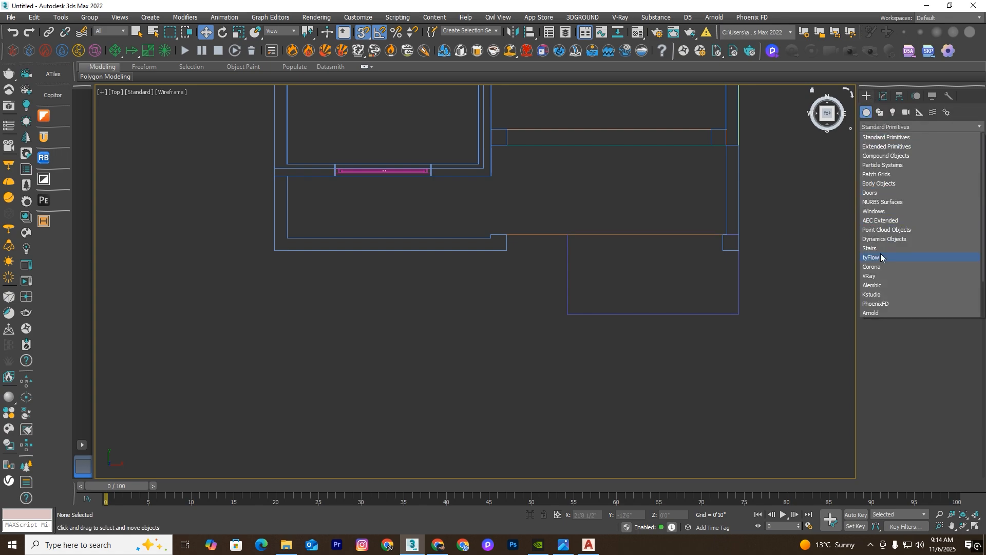
{"action": "left_click", "coordinate": [873, 248]}
{"action": "scroll", "coordinate": [515, 259], "scroll_direction": "up", "scroll_amount": 2}
{"action": "left_click", "coordinate": [890, 164]}
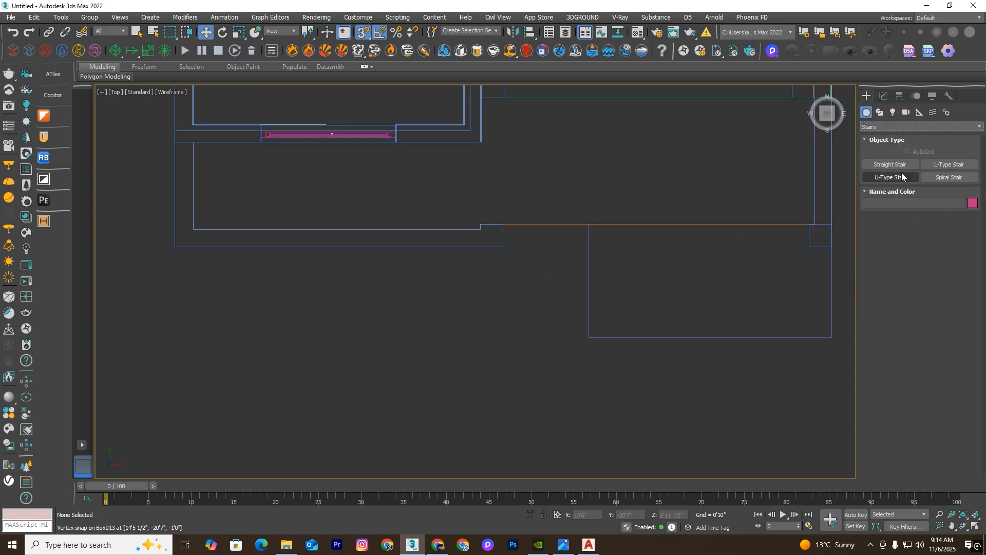
{"action": "left_click_drag", "start_coordinate": [590, 224], "coordinate": [590, 337]}
{"action": "right_click", "coordinate": [589, 338]}
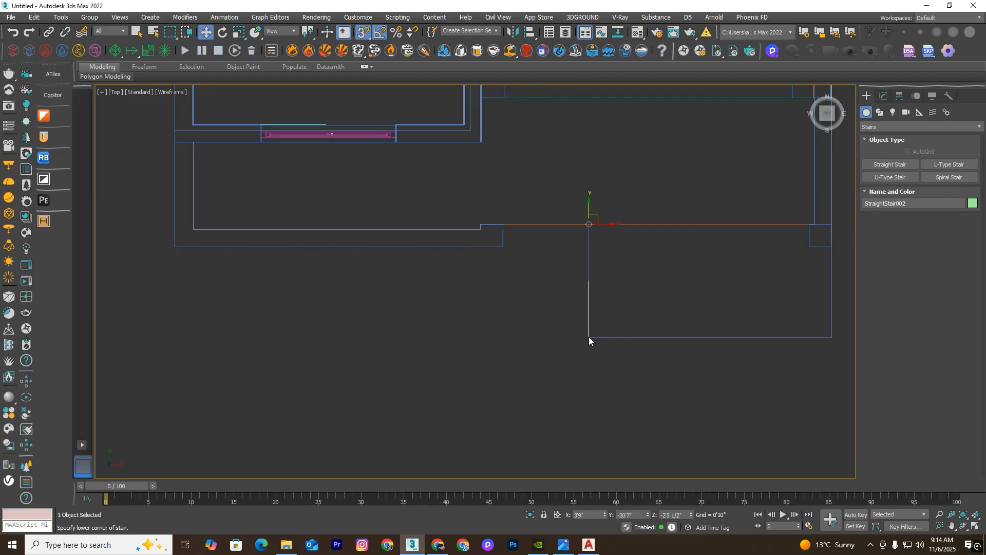
{"action": "mouse_move", "coordinate": [630, 263]}
{"action": "middle_mouse_down", "text": "alt"}
{"action": "mouse_move", "coordinate": [645, 308]}
{"action": "mouse_move", "coordinate": [667, 270]}
{"action": "middle_mouse_up", "text": "alt"}
{"action": "key", "text": "F3"}
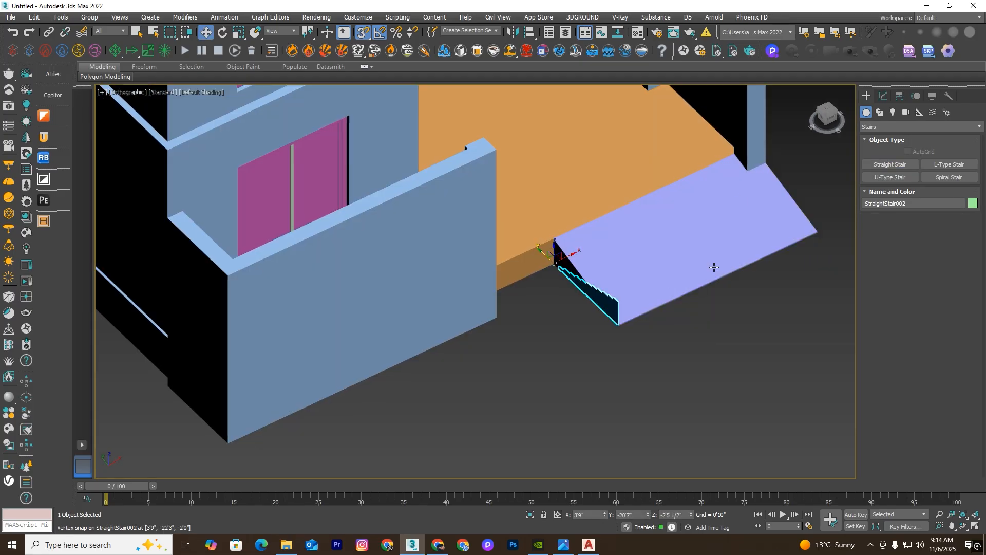
Step: Mirror the straight stair about the Y axis without cloning and snap it to the ramp's outer bottom corner
{"action": "scroll", "coordinate": [571, 307], "scroll_direction": "up", "scroll_amount": 5}
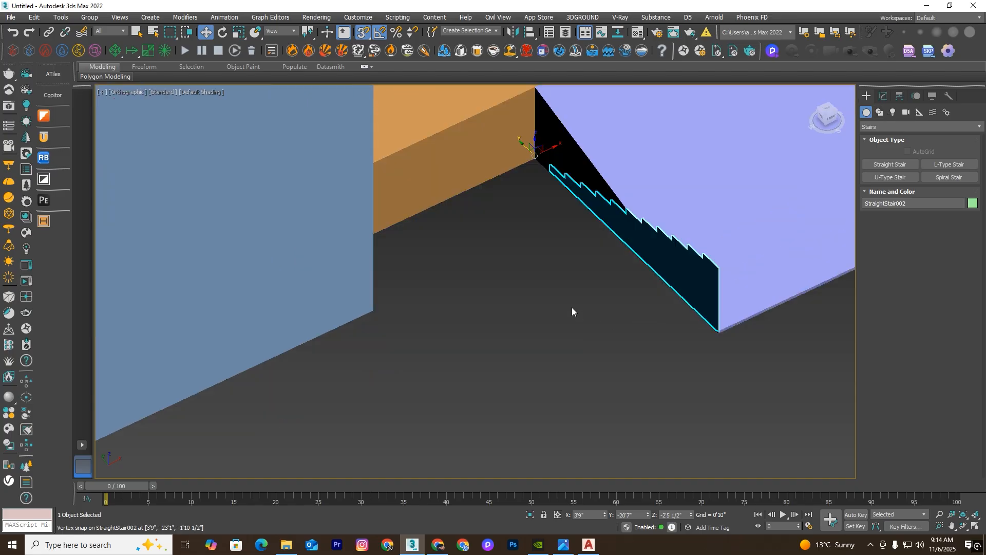
{"action": "left_click", "coordinate": [513, 33]}
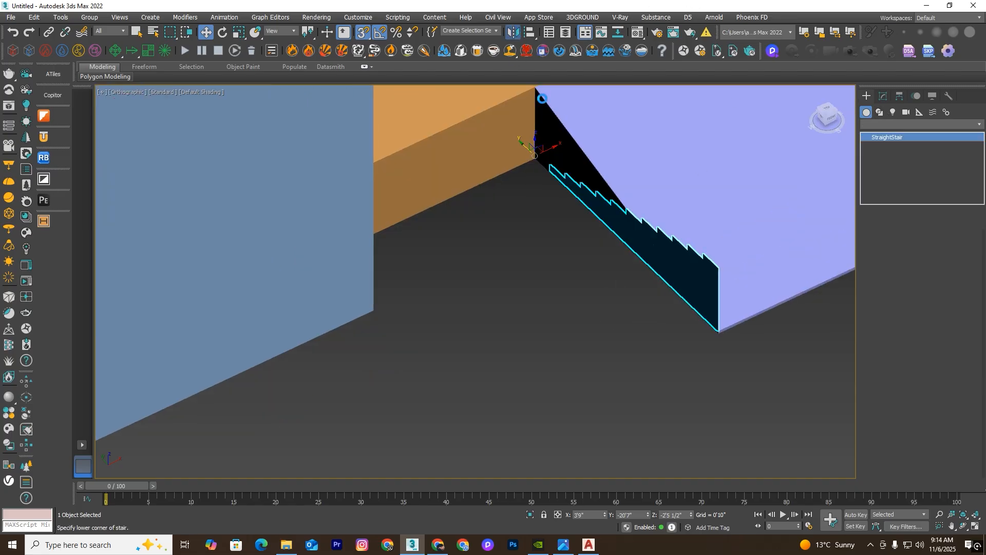
{"action": "left_click", "coordinate": [472, 231]}
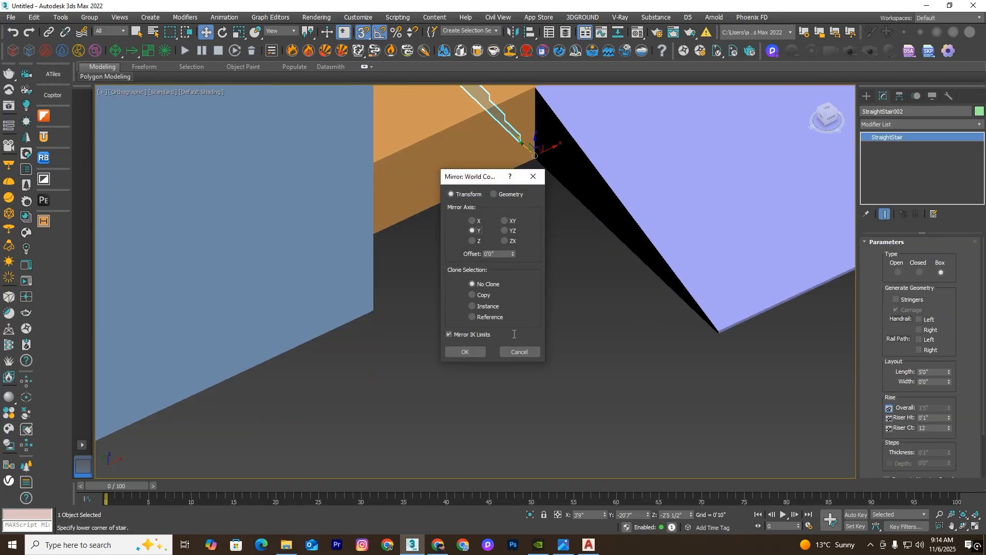
{"action": "left_click", "coordinate": [479, 353]}
{"action": "left_click_drag", "start_coordinate": [534, 153], "coordinate": [719, 343]}
{"action": "scroll", "coordinate": [719, 342], "scroll_direction": "down", "scroll_amount": 5}
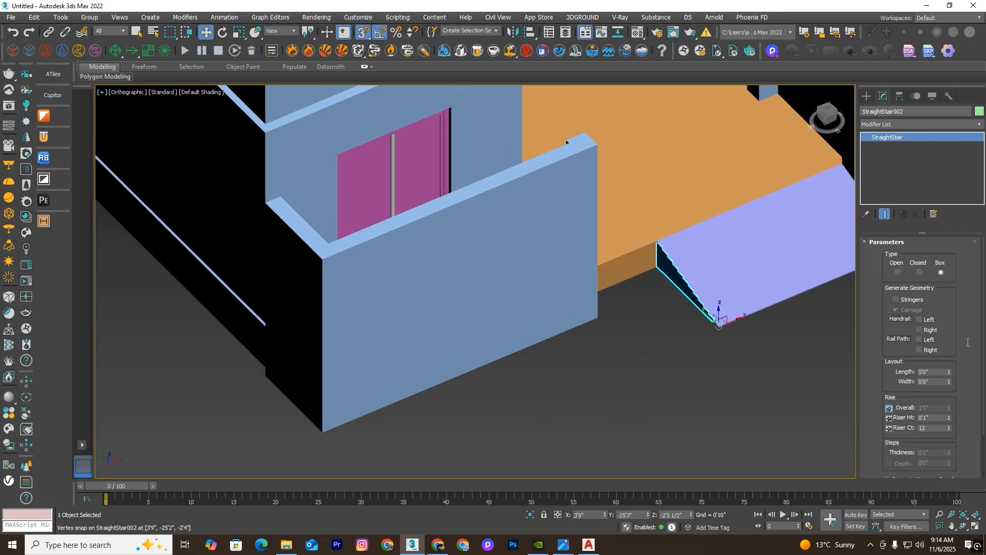
Step: Set the straight stair's width to 4'0"
{"action": "double_click", "coordinate": [933, 382]}
{"action": "type", "text": "4"}
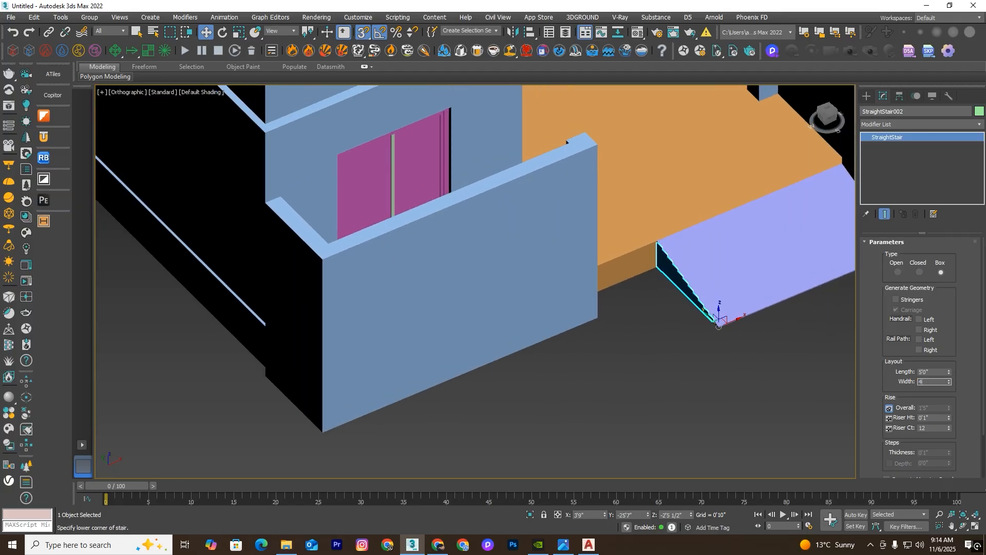
{"action": "key", "text": "Return"}
{"action": "scroll", "coordinate": [671, 328], "scroll_direction": "up", "scroll_amount": 3}
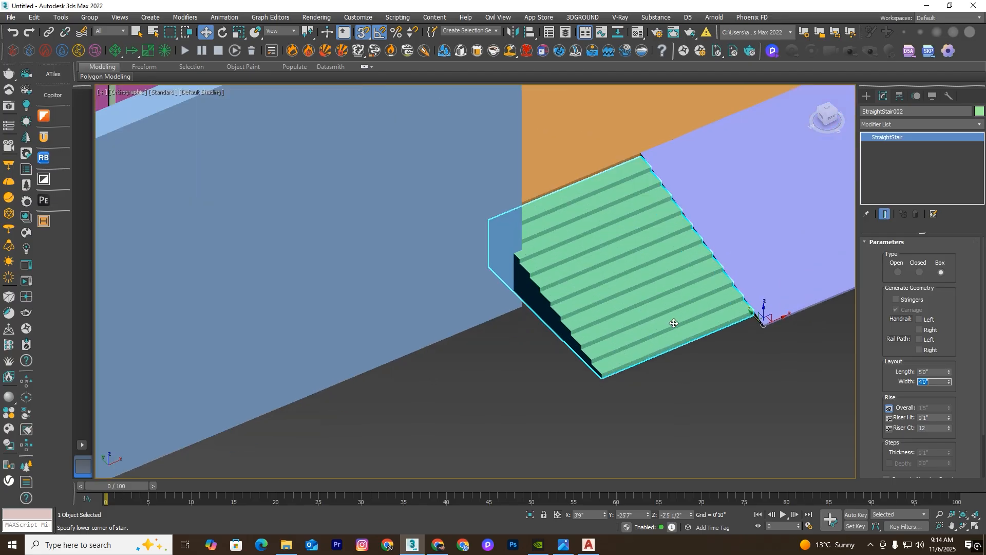
{"action": "scroll", "coordinate": [689, 371], "scroll_direction": "up", "scroll_amount": 1}
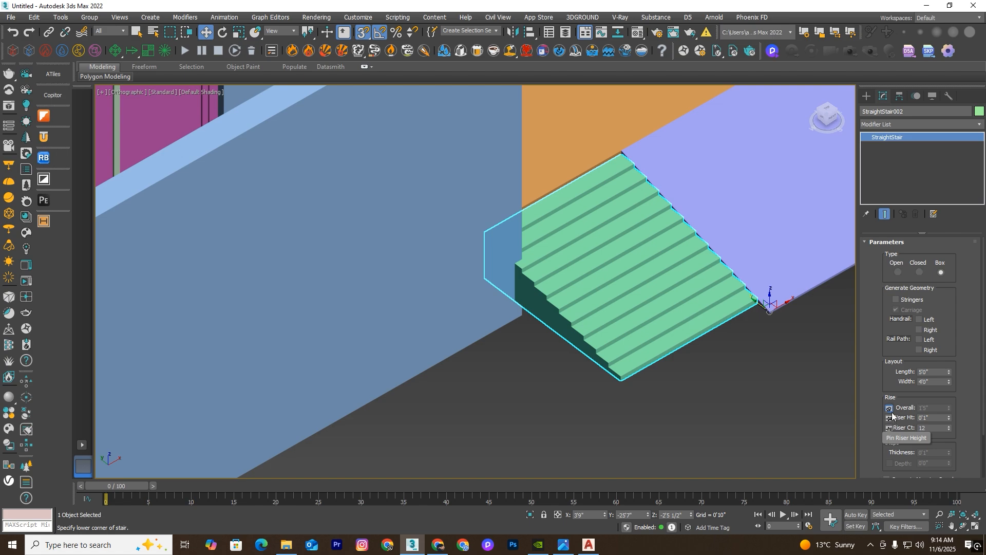
Step: Set the straight stair's riser height to 0'4"
{"action": "double_click", "coordinate": [930, 418]}
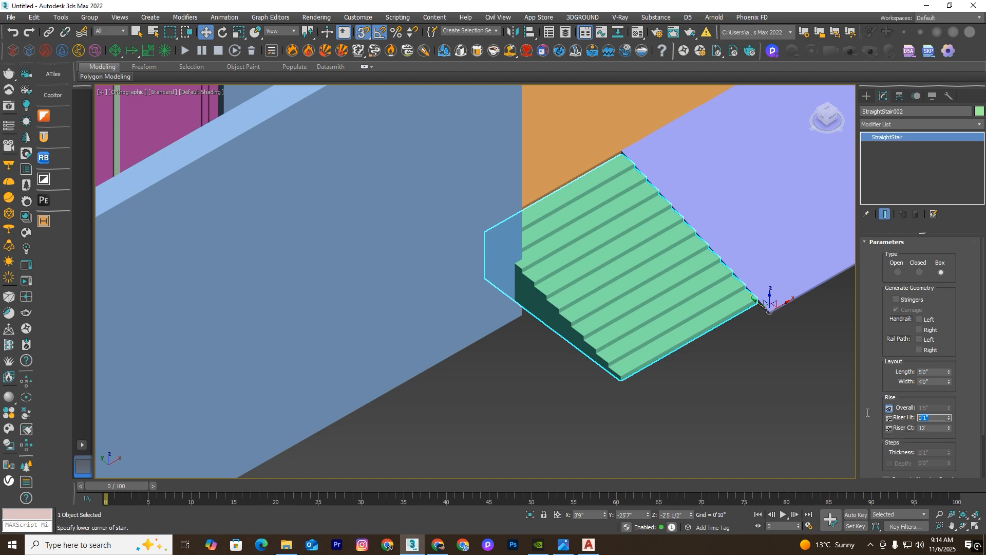
{"action": "type", "text": "4"}
{"action": "key", "text": "Return"}
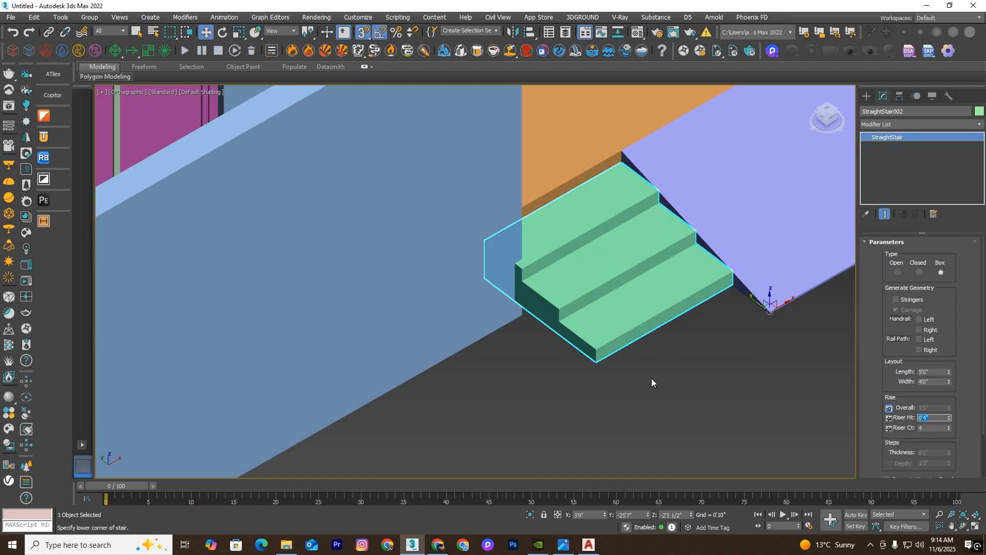
{"action": "mouse_move", "coordinate": [667, 361]}
{"action": "middle_mouse_down", "text": "alt"}
{"action": "mouse_move", "coordinate": [630, 351]}
{"action": "mouse_move", "coordinate": [675, 350]}
{"action": "mouse_move", "coordinate": [664, 353]}
{"action": "middle_mouse_up", "text": "alt"}
{"action": "left_click", "coordinate": [701, 445]}
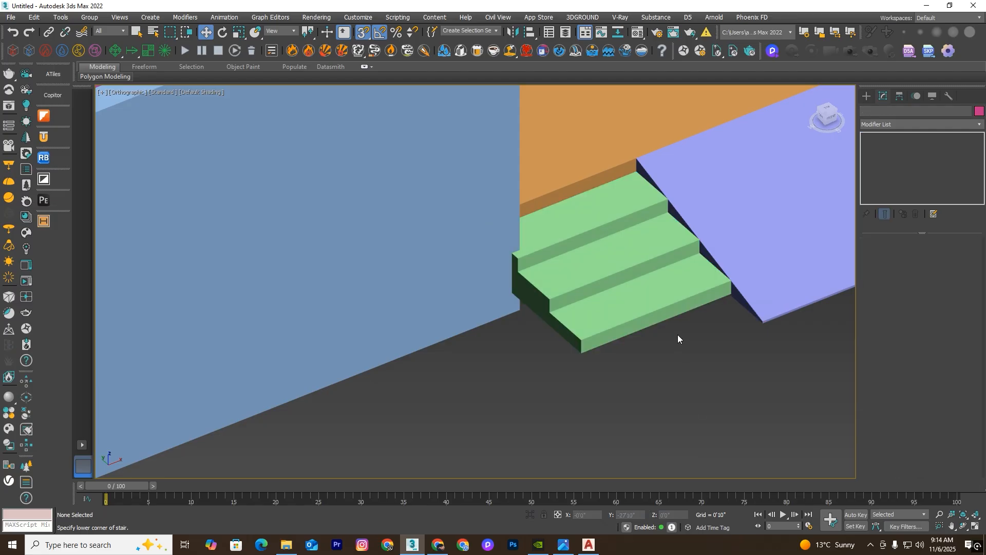
Step: Select the entrance stair and compare its side profile with the ramp slope in the left wireframe view
{"action": "left_click", "coordinate": [662, 314]}
{"action": "key", "text": "l"}
{"action": "key", "text": "F3"}
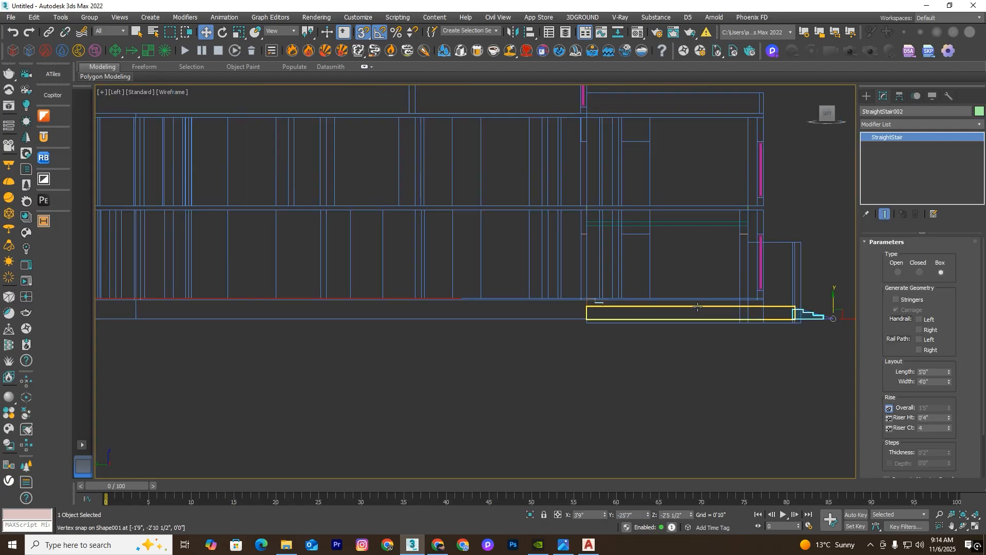
{"action": "scroll", "coordinate": [819, 323], "scroll_direction": "up", "scroll_amount": 4}
{"action": "middle_click_drag", "start_coordinate": [819, 323], "coordinate": [631, 355]}
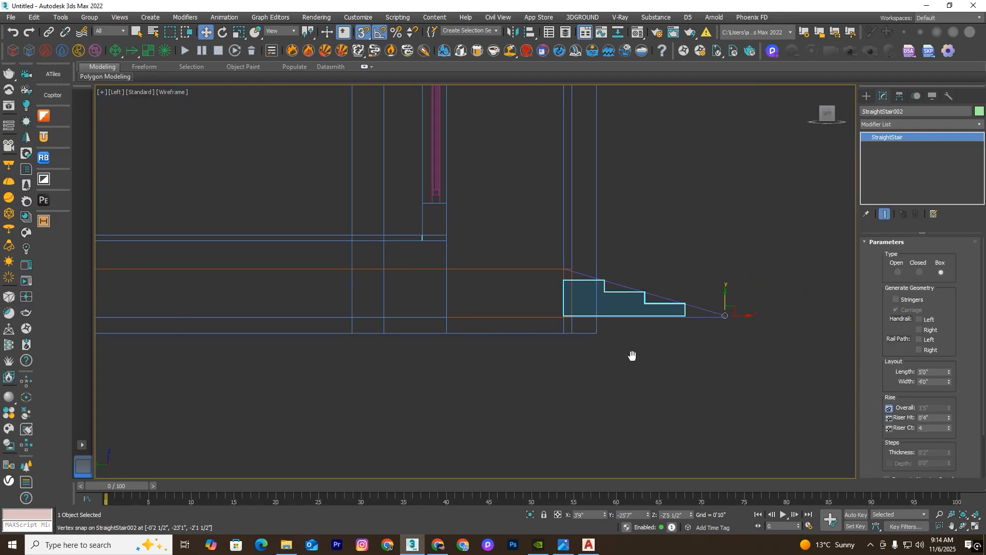
Step: Try a riser count of 8 on the stair, return it to 4, and try a riser height of 0'5 1/2"
{"action": "left_click", "coordinate": [949, 426]}
{"action": "left_click", "coordinate": [950, 426]}
{"action": "left_click", "coordinate": [950, 425]}
{"action": "left_click", "coordinate": [950, 425]}
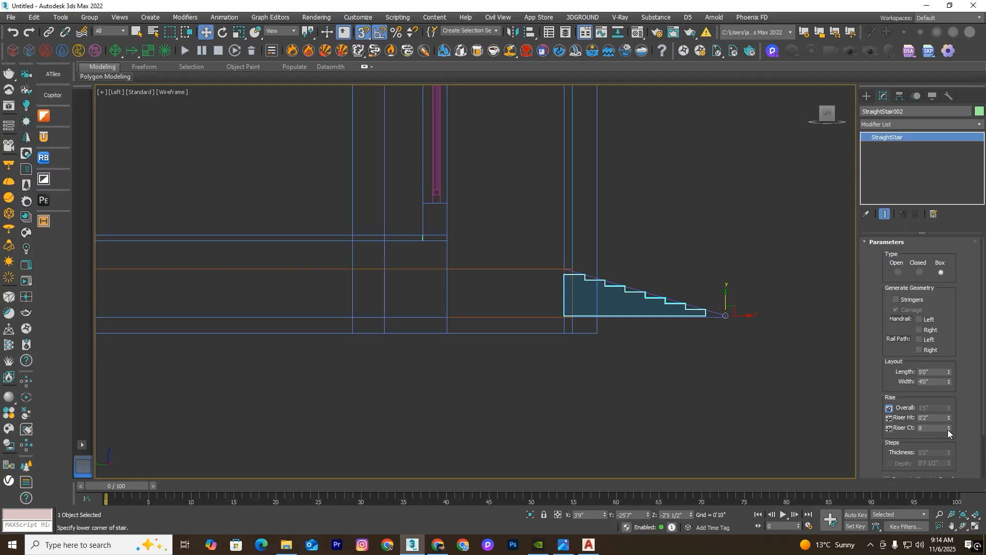
{"action": "left_click", "coordinate": [949, 430]}
{"action": "left_click", "coordinate": [949, 430]}
{"action": "left_click", "coordinate": [948, 429]}
{"action": "left_click", "coordinate": [948, 430]}
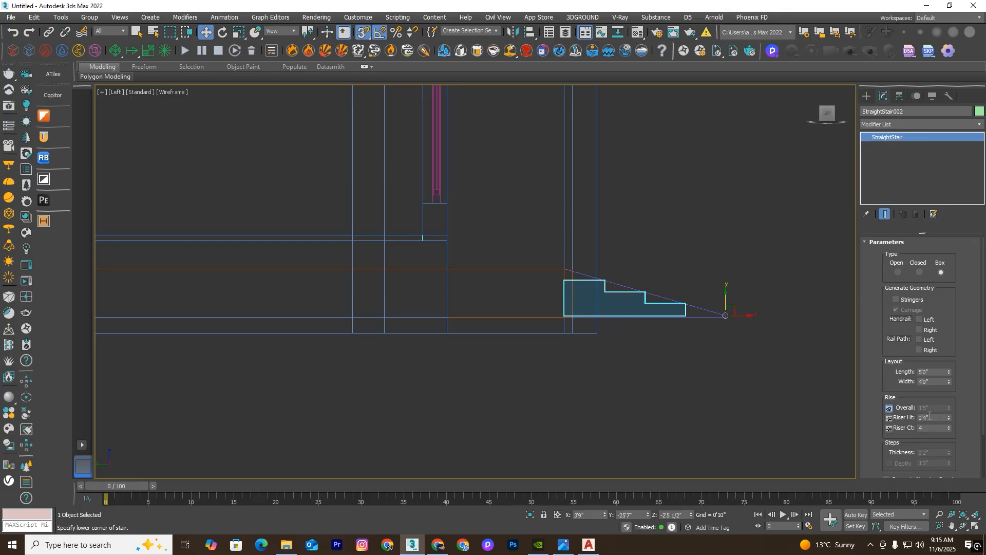
{"action": "double_click", "coordinate": [929, 417]}
{"action": "key", "text": "Return"}
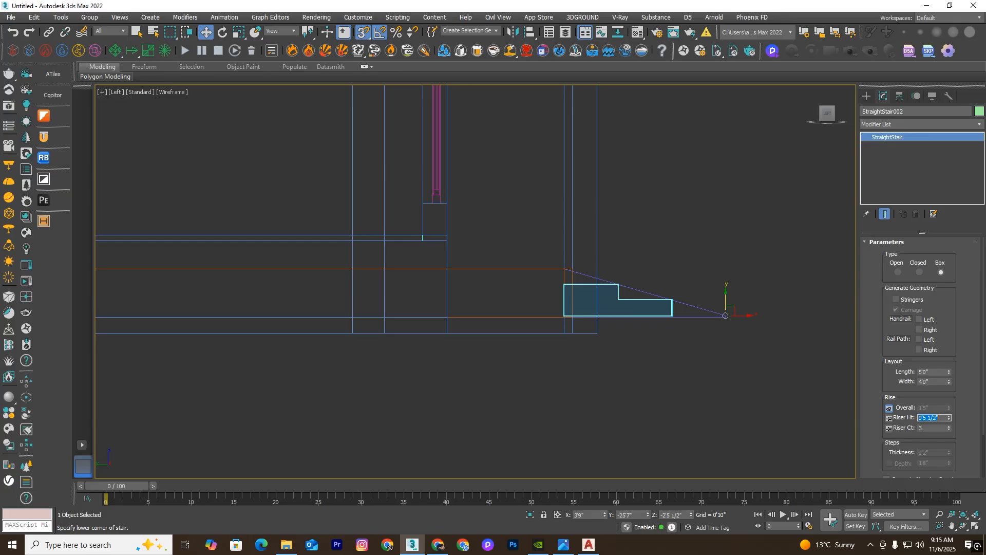
Step: Try raising the stair's riser count to 10, and reduce it step by step to 5
{"action": "left_click", "coordinate": [948, 426]}
{"action": "left_click", "coordinate": [949, 426]}
{"action": "left_click", "coordinate": [948, 426]}
{"action": "left_click", "coordinate": [949, 426]}
{"action": "left_click", "coordinate": [948, 427]}
{"action": "left_click", "coordinate": [949, 426]}
{"action": "left_click", "coordinate": [949, 427]}
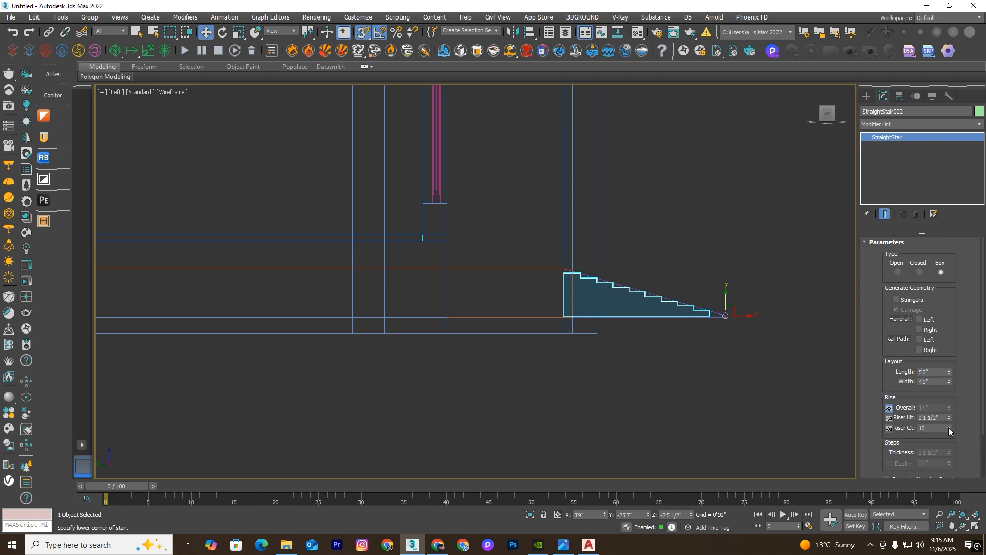
{"action": "left_click", "coordinate": [949, 430]}
{"action": "left_click", "coordinate": [948, 430]}
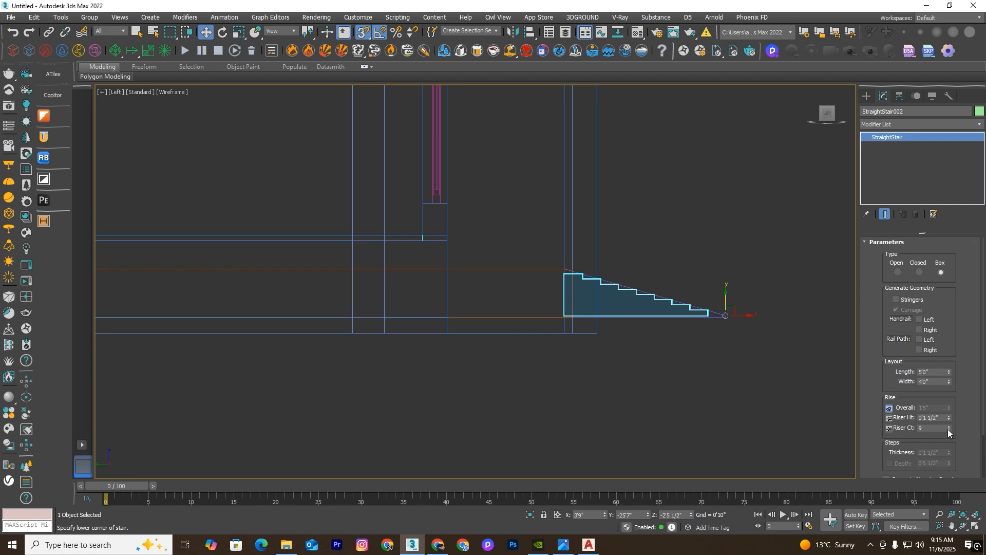
{"action": "left_click", "coordinate": [949, 430]}
{"action": "left_click", "coordinate": [948, 429]}
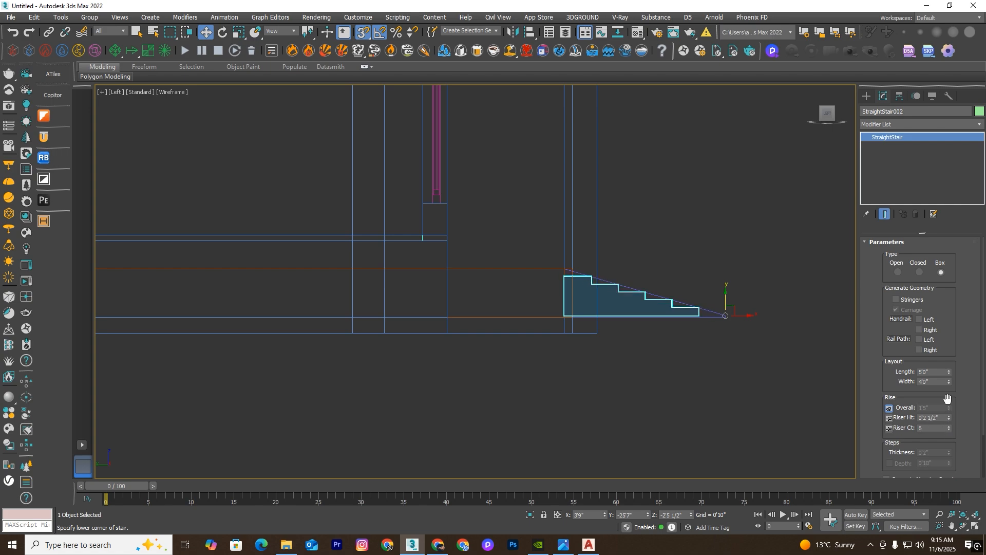
{"action": "left_click", "coordinate": [948, 430]}
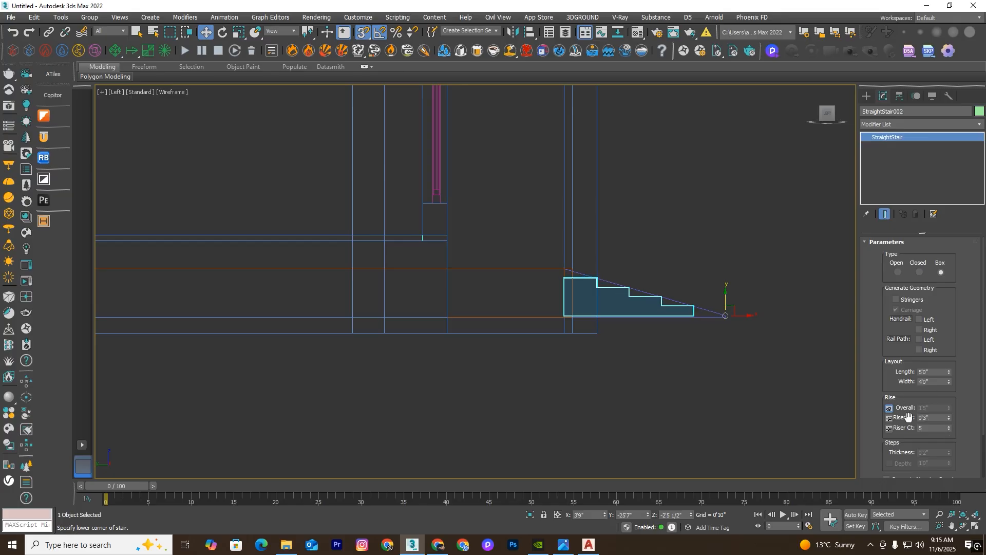
Step: Set the stair's riser height to 0'4", pin its riser count, and raise the overall rise to 1'10 1/2" to meet the porch floor
{"action": "double_click", "coordinate": [928, 418]}
{"action": "key", "text": "Return"}
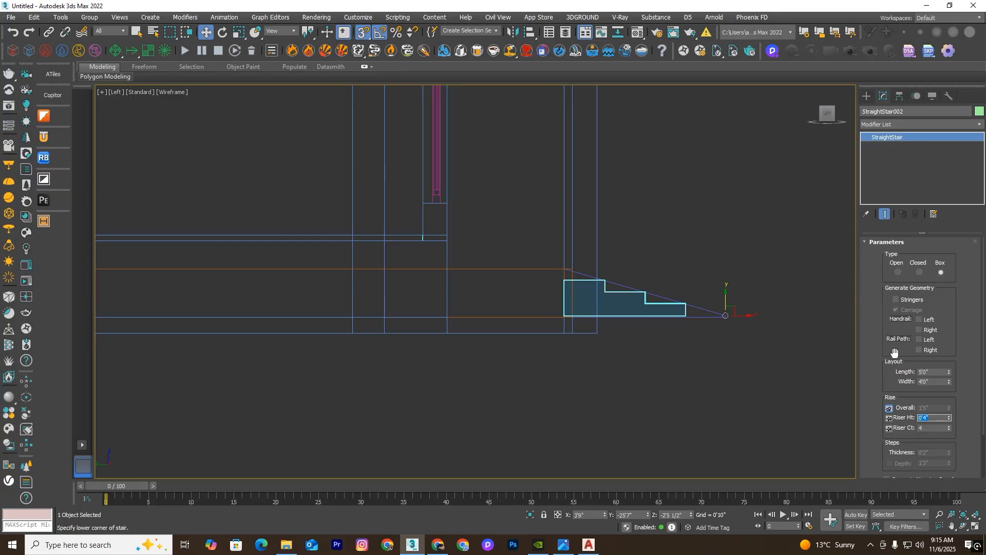
{"action": "left_click", "coordinate": [891, 427]}
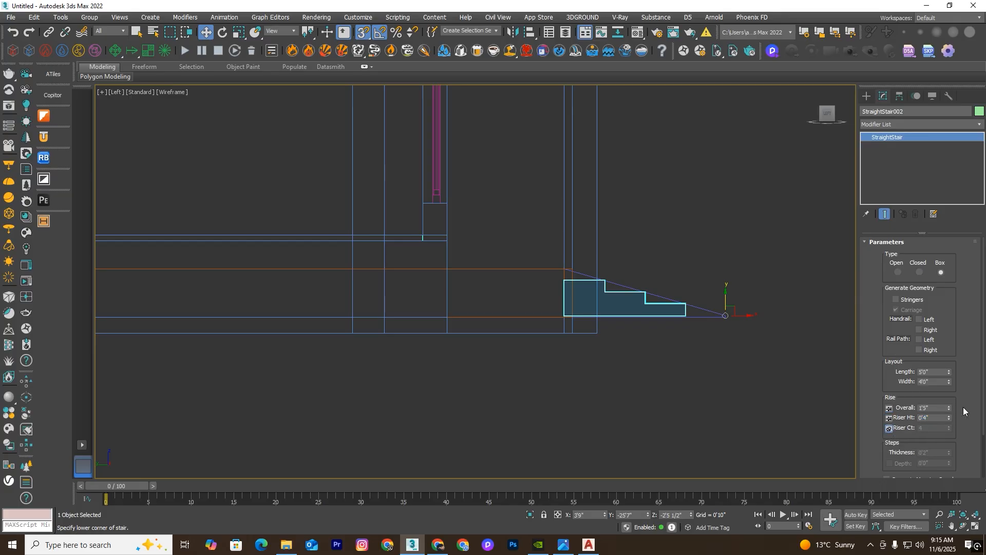
{"action": "left_click_drag", "start_coordinate": [951, 408], "coordinate": [951, 392]}
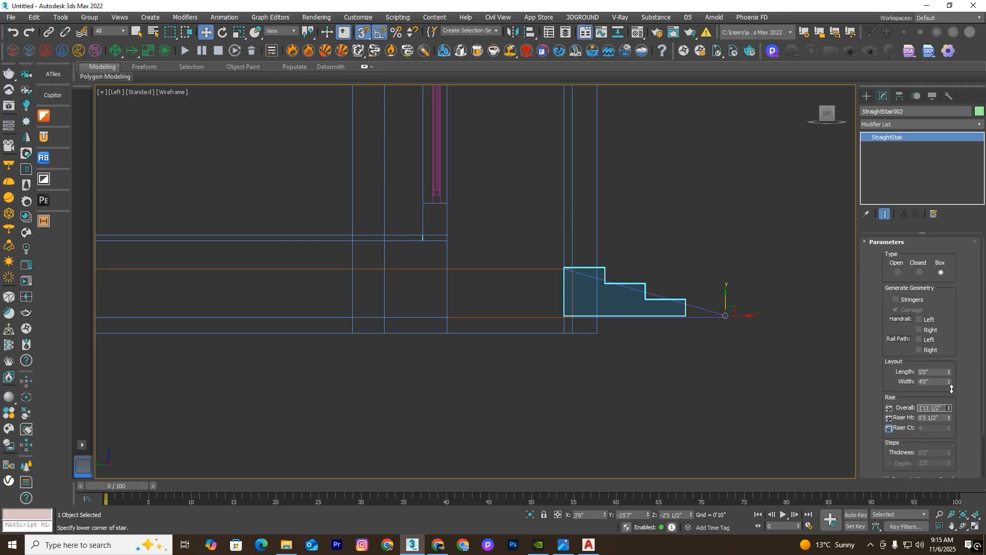
{"action": "mouse_move", "coordinate": [622, 395]}
{"action": "middle_mouse_down", "text": "alt"}
{"action": "mouse_move", "coordinate": [676, 406]}
{"action": "mouse_move", "coordinate": [596, 362]}
{"action": "mouse_move", "coordinate": [678, 387]}
{"action": "mouse_move", "coordinate": [692, 319]}
{"action": "mouse_move", "coordinate": [687, 346]}
{"action": "mouse_move", "coordinate": [655, 391]}
{"action": "mouse_move", "coordinate": [684, 388]}
{"action": "middle_mouse_up", "text": "alt"}
{"action": "left_click", "coordinate": [676, 406]}
{"action": "key", "text": "F3"}
{"action": "scroll", "coordinate": [655, 365], "scroll_direction": "up", "scroll_amount": 4}
{"action": "left_click", "coordinate": [640, 345]}
{"action": "scroll", "coordinate": [642, 352], "scroll_direction": "down", "scroll_amount": 2}
Step: Draw a flat Box about 72' long and 621' wide in the top view, in front of the house
{"action": "key", "text": "t"}
{"action": "key", "text": "F3"}
{"action": "scroll", "coordinate": [616, 227], "scroll_direction": "down", "scroll_amount": 2}
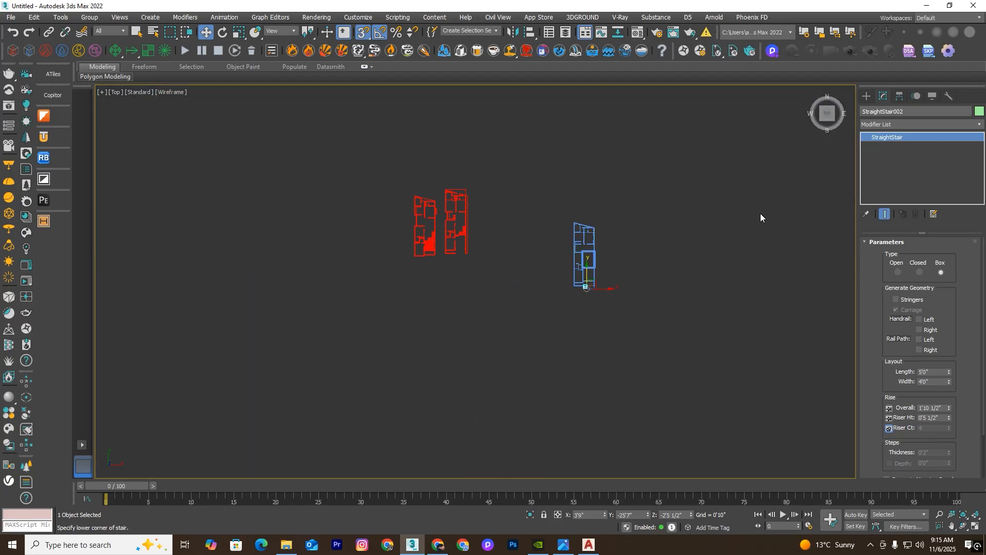
{"action": "left_click", "coordinate": [867, 96]}
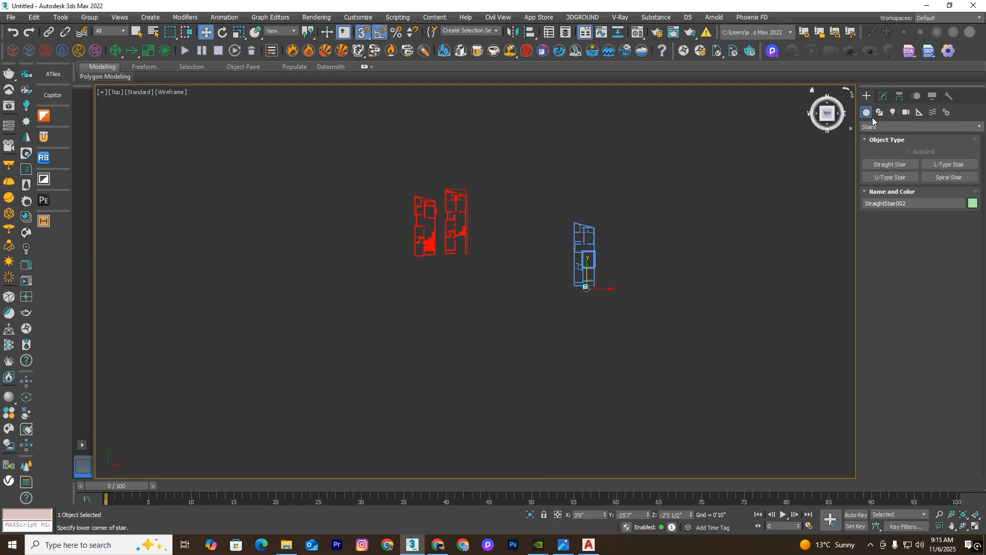
{"action": "left_click", "coordinate": [882, 126]}
{"action": "left_click", "coordinate": [884, 136]}
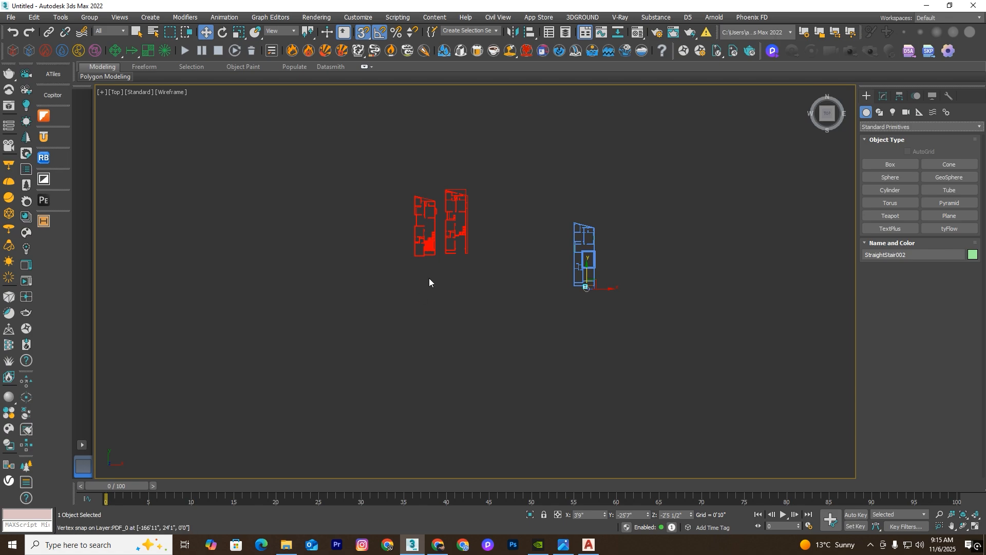
{"action": "left_click_drag", "start_coordinate": [344, 286], "coordinate": [811, 331]}
{"action": "left_click", "coordinate": [895, 164]}
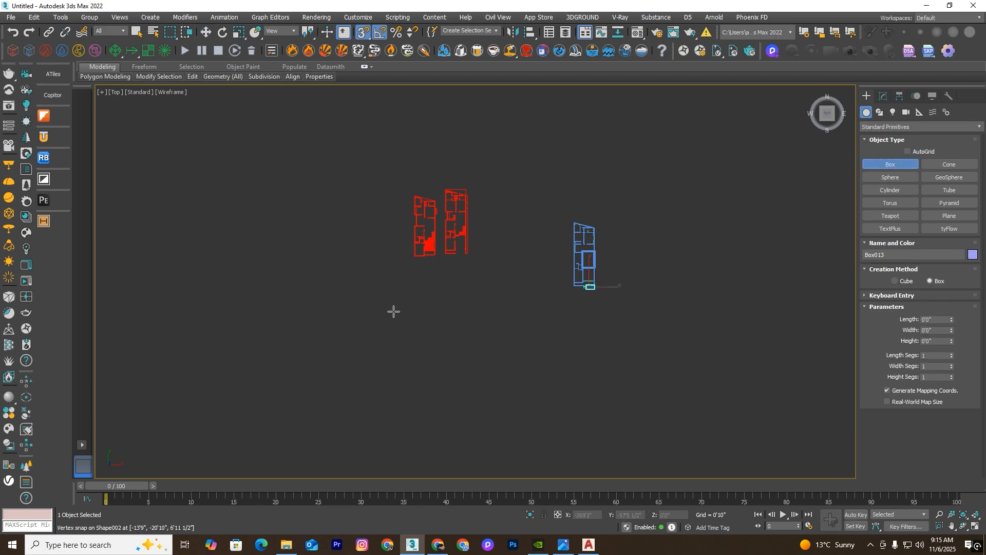
{"action": "left_click_drag", "start_coordinate": [393, 311], "coordinate": [832, 366]}
{"action": "left_click", "coordinate": [832, 365]}
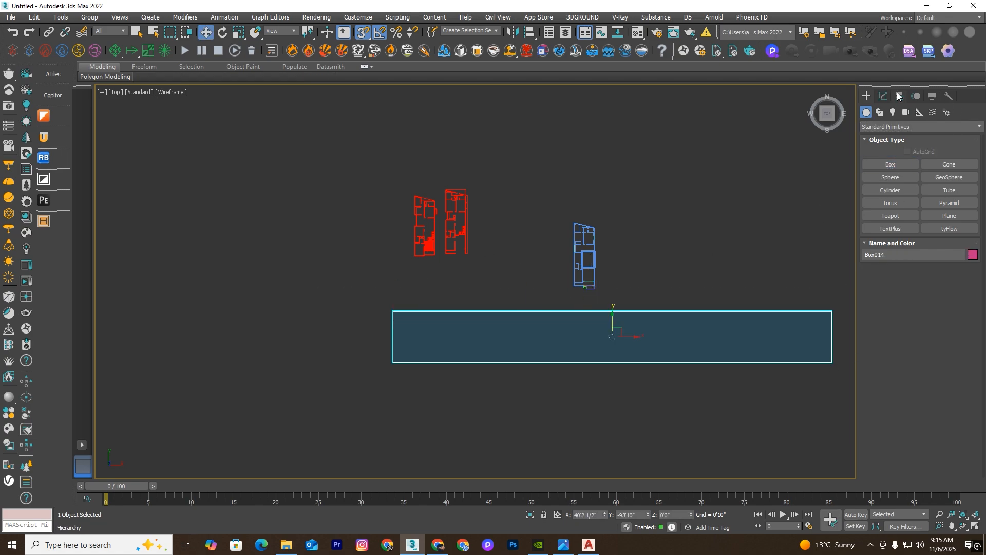
Step: Set the new box's width to 500'0"
{"action": "left_click", "coordinate": [883, 96]}
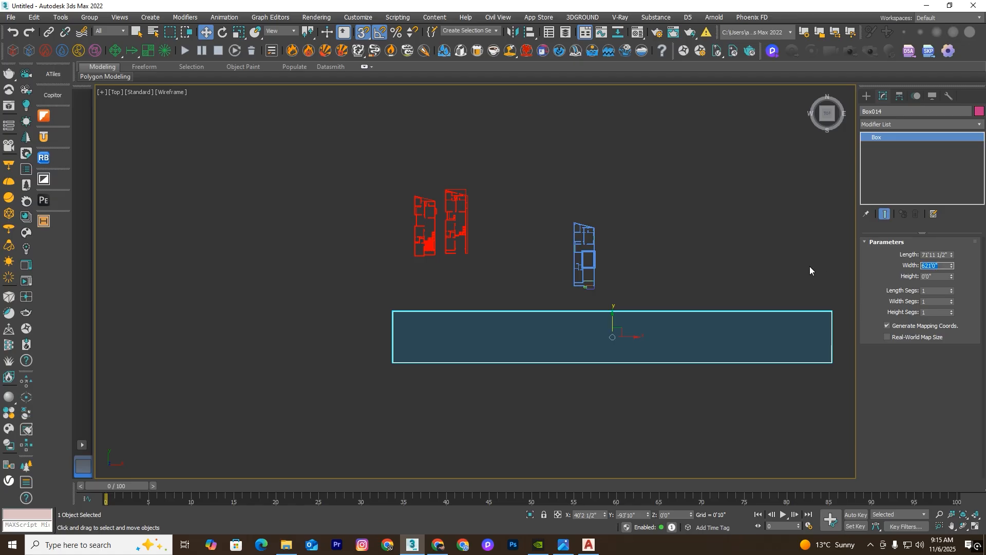
{"action": "type", "text": "40"}
{"action": "key", "text": "Return"}
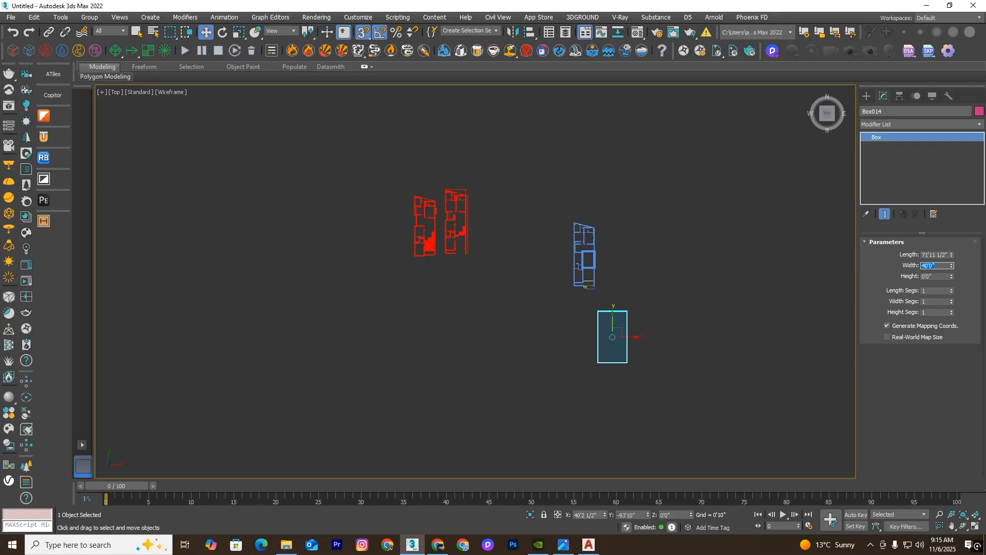
{"action": "key", "text": "Return"}
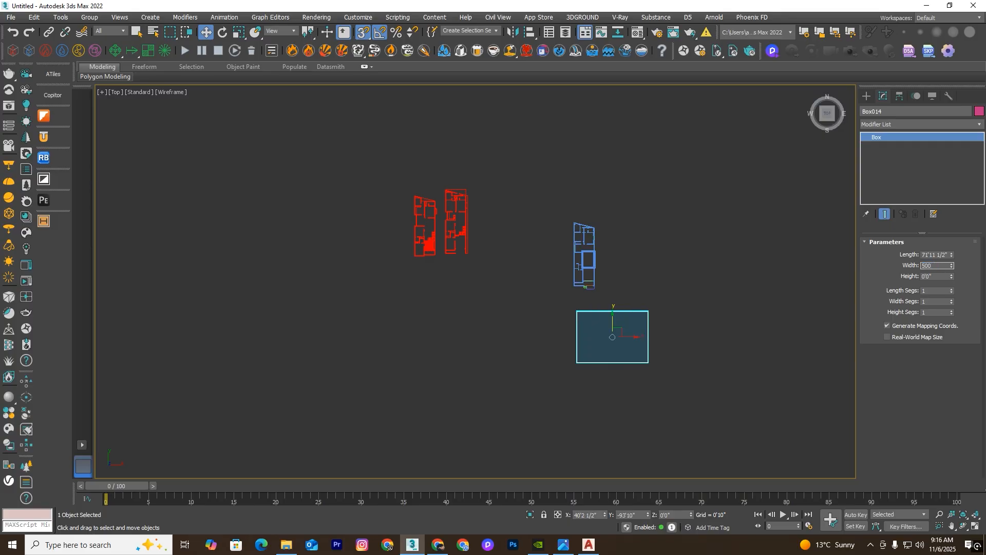
{"action": "key", "text": "Return"}
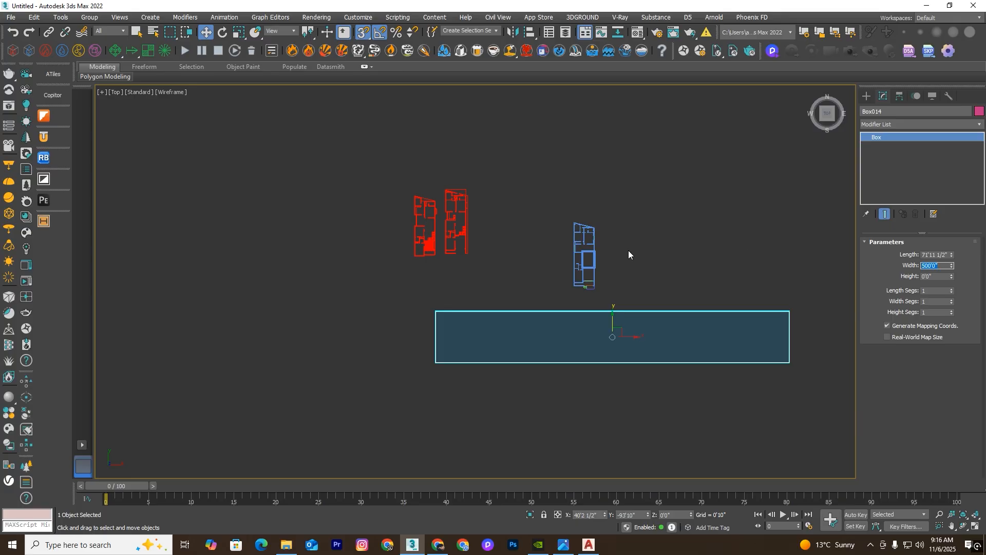
Step: Move the box against the house's front edge, set its length to 40'0", and realign its near edge with the house front
{"action": "scroll", "coordinate": [606, 327], "scroll_direction": "up", "scroll_amount": 3}
{"action": "left_click_drag", "start_coordinate": [628, 334], "coordinate": [637, 302]}
{"action": "scroll", "coordinate": [526, 244], "scroll_direction": "up", "scroll_amount": 2}
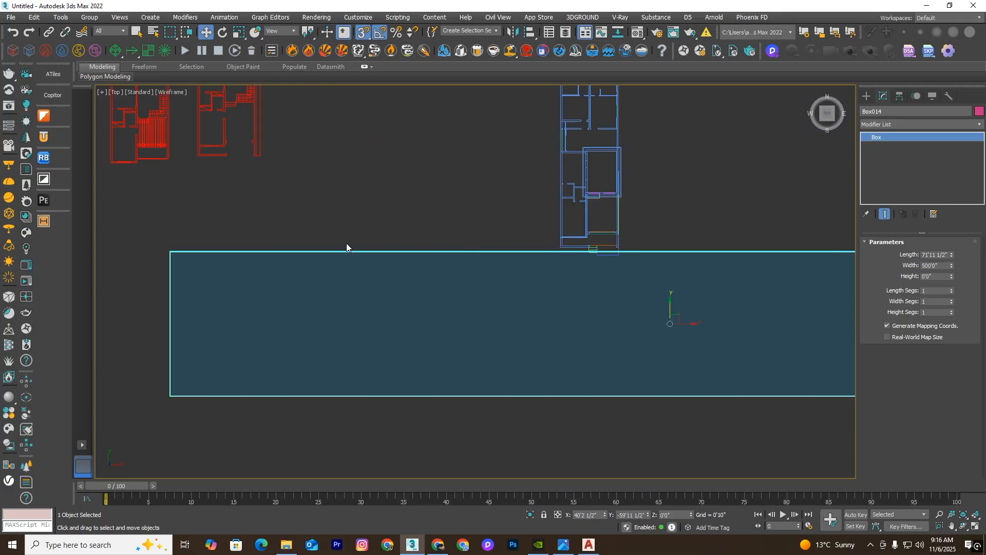
{"action": "left_click_drag", "start_coordinate": [198, 254], "coordinate": [560, 252]}
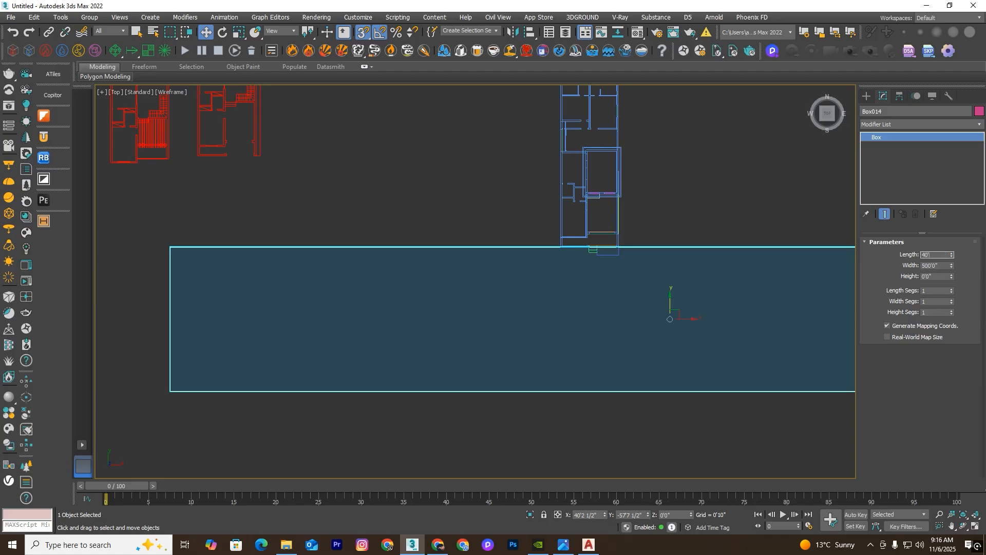
{"action": "key", "text": "Return"}
{"action": "left_click_drag", "start_coordinate": [667, 304], "coordinate": [555, 252]}
Step: Give the long front slab a height of 0'1" and lower it to the foot of the entrance ramp
{"action": "scroll", "coordinate": [673, 353], "scroll_direction": "down", "scroll_amount": 5}
{"action": "middle_click_drag", "start_coordinate": [673, 353], "coordinate": [726, 291], "text": "alt"}
{"action": "key", "text": "F3"}
{"action": "key", "text": "l"}
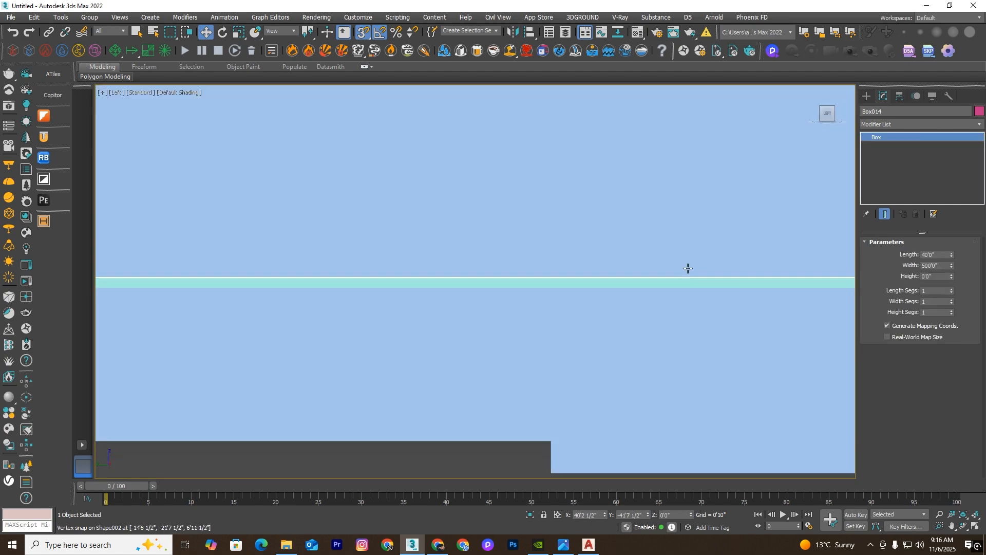
{"action": "scroll", "coordinate": [425, 287], "scroll_direction": "down", "scroll_amount": 10}
{"action": "key", "text": "F3"}
{"action": "scroll", "coordinate": [602, 279], "scroll_direction": "up", "scroll_amount": 8}
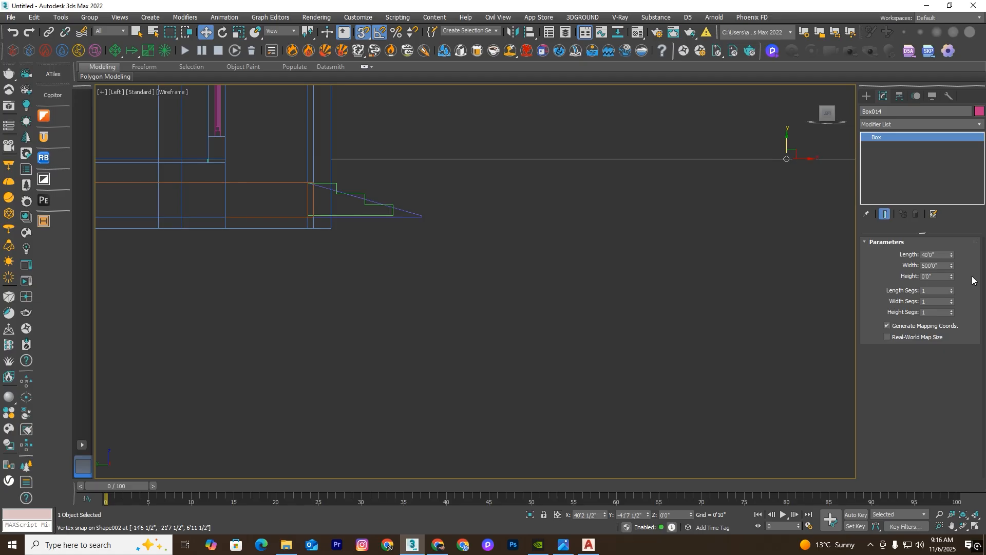
{"action": "left_click_drag", "start_coordinate": [950, 274], "coordinate": [952, 223]}
{"action": "left_click_drag", "start_coordinate": [786, 140], "coordinate": [810, 273]}
{"action": "scroll", "coordinate": [411, 259], "scroll_direction": "up", "scroll_amount": 4}
{"action": "left_click_drag", "start_coordinate": [215, 286], "coordinate": [470, 131]}
{"action": "scroll", "coordinate": [598, 183], "scroll_direction": "down", "scroll_amount": 5}
{"action": "middle_click_drag", "start_coordinate": [705, 226], "coordinate": [670, 269], "text": "alt"}
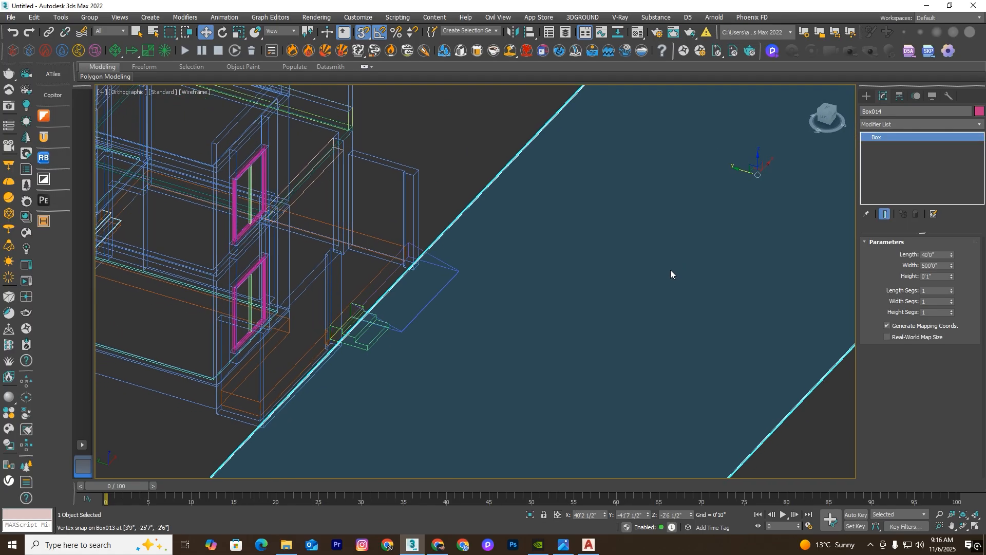
{"action": "scroll", "coordinate": [670, 269], "scroll_direction": "down", "scroll_amount": 5}
{"action": "key", "text": "F3"}
{"action": "left_click", "coordinate": [714, 368]}
Step: Draw a Box about 14'3 1/2" wide, 2'8 1/2" long and 6 1/2" deep along the front wall, from the steps to the house corner
{"action": "key", "text": "t"}
{"action": "key", "text": "F3"}
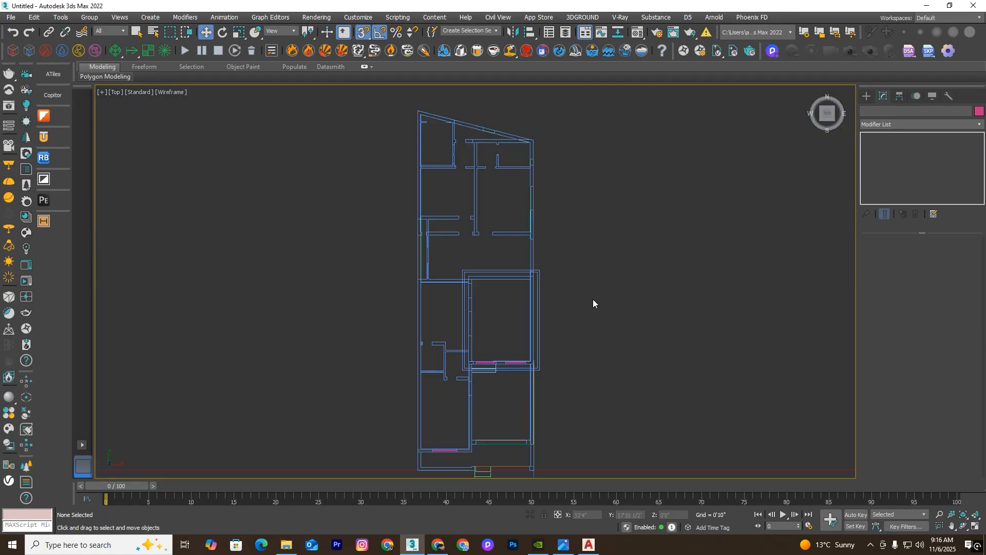
{"action": "scroll", "coordinate": [564, 308], "scroll_direction": "up", "scroll_amount": 6}
{"action": "scroll", "coordinate": [585, 313], "scroll_direction": "down", "scroll_amount": 2}
{"action": "middle_click_drag", "start_coordinate": [586, 317], "coordinate": [547, 323], "text": "alt"}
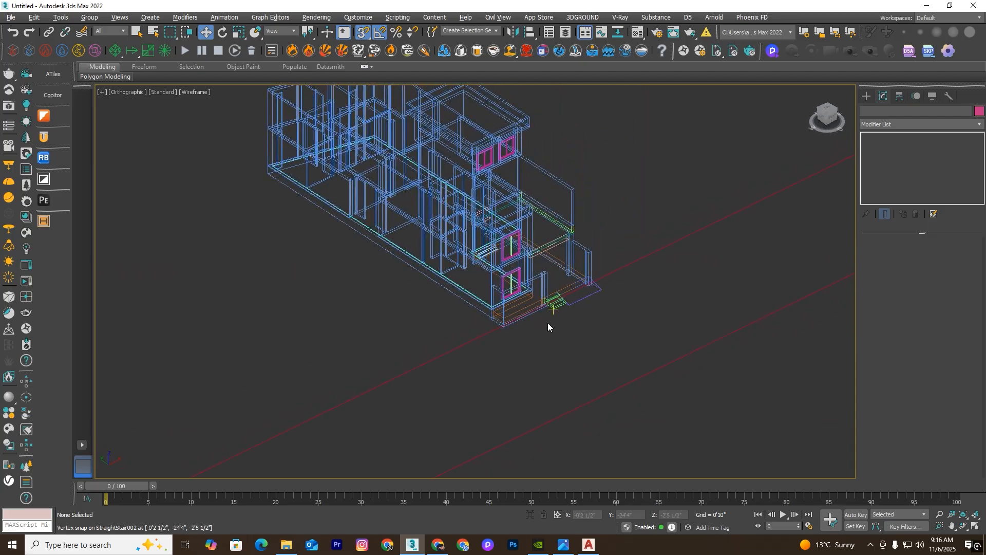
{"action": "key", "text": "F3"}
{"action": "scroll", "coordinate": [608, 280], "scroll_direction": "up", "scroll_amount": 5}
{"action": "left_click", "coordinate": [867, 96]}
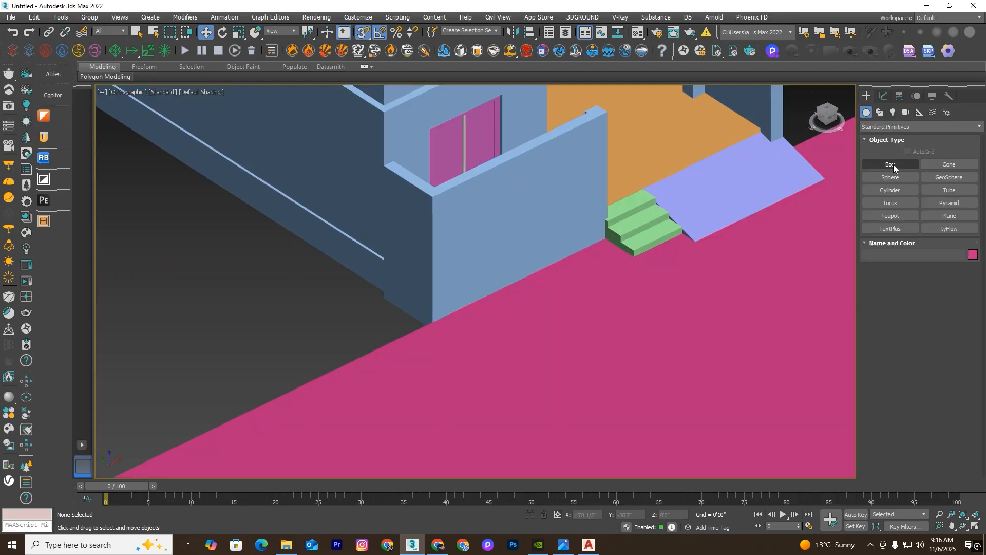
{"action": "left_click", "coordinate": [893, 164]}
{"action": "key", "text": "F3"}
{"action": "scroll", "coordinate": [563, 282], "scroll_direction": "up", "scroll_amount": 6}
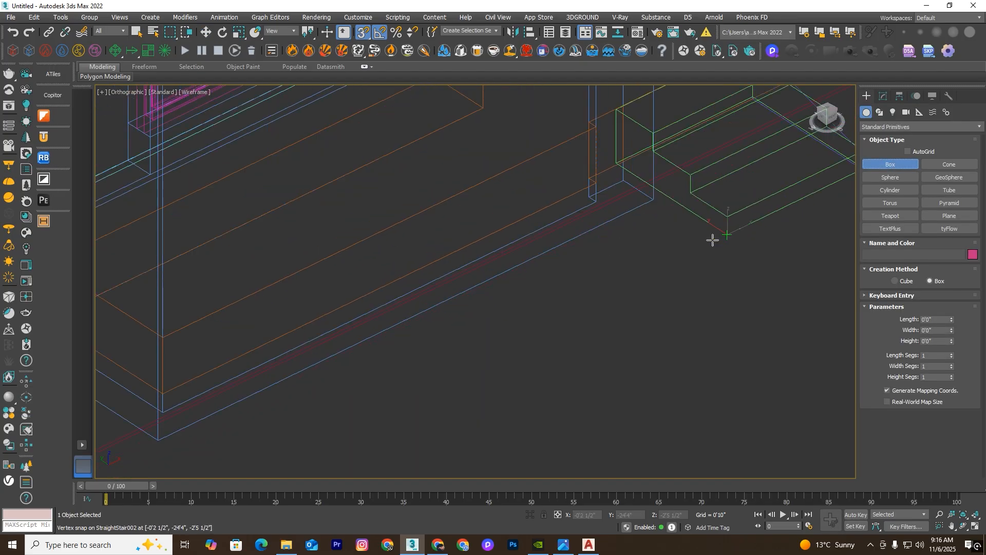
{"action": "left_click_drag", "start_coordinate": [726, 233], "coordinate": [158, 440]}
{"action": "left_click", "coordinate": [217, 421]}
{"action": "key", "text": "F3"}
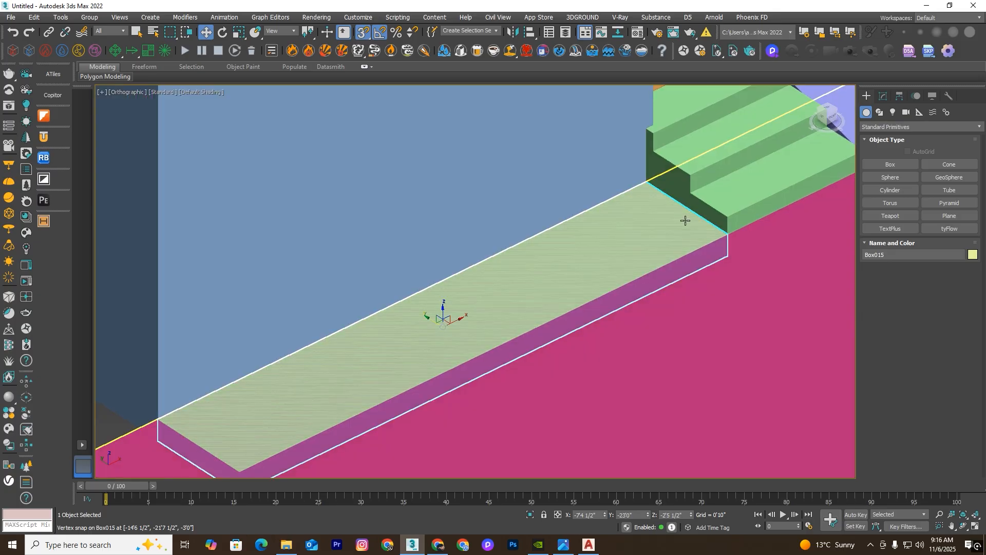
{"action": "scroll", "coordinate": [549, 308], "scroll_direction": "down", "scroll_amount": 8}
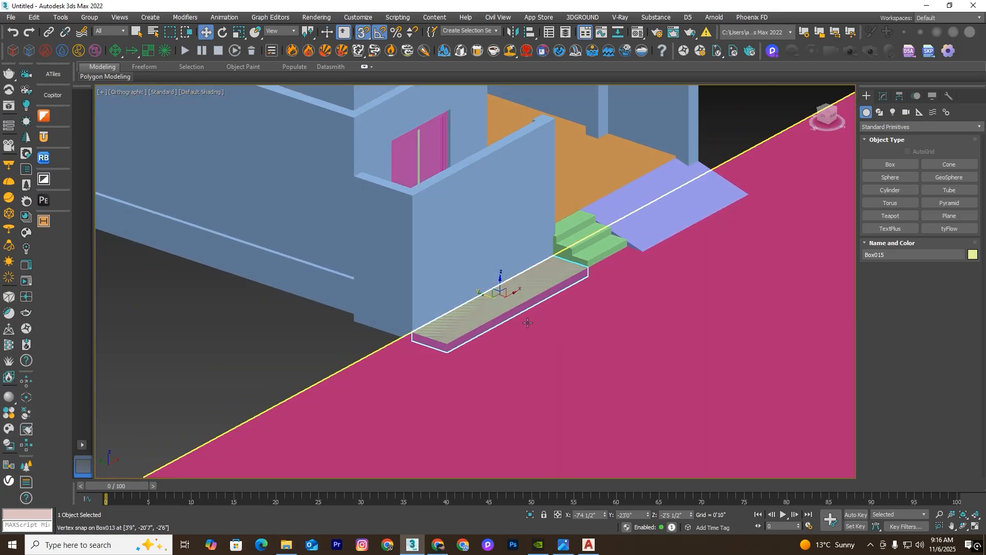
Step: Raise the new box vertically so its base rests on the front slab
{"action": "key", "text": "l"}
{"action": "key", "text": "F3"}
{"action": "scroll", "coordinate": [628, 325], "scroll_direction": "up", "scroll_amount": 3}
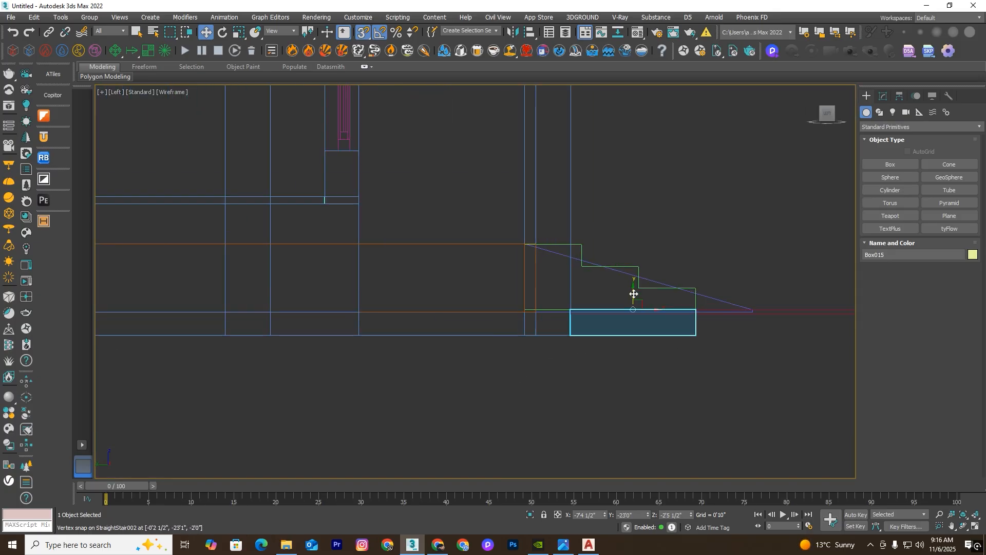
{"action": "mouse_move", "coordinate": [630, 291]}
{"action": "left_mouse_down"}
{"action": "mouse_move", "coordinate": [694, 258]}
{"action": "mouse_move", "coordinate": [736, 265]}
{"action": "mouse_move", "coordinate": [753, 308]}
{"action": "left_mouse_up"}
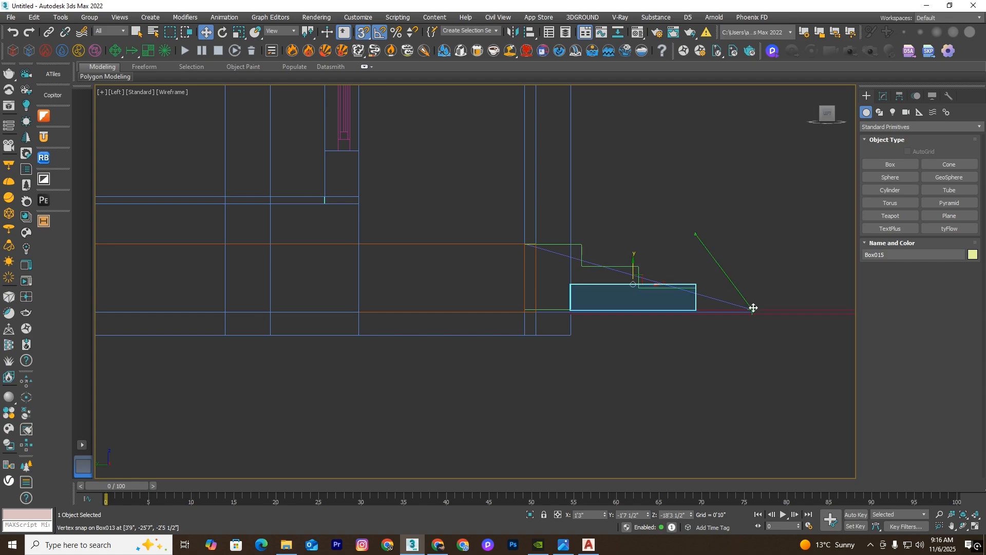
{"action": "middle_click_drag", "start_coordinate": [753, 308], "coordinate": [669, 387], "text": "alt"}
{"action": "key", "text": "F3"}
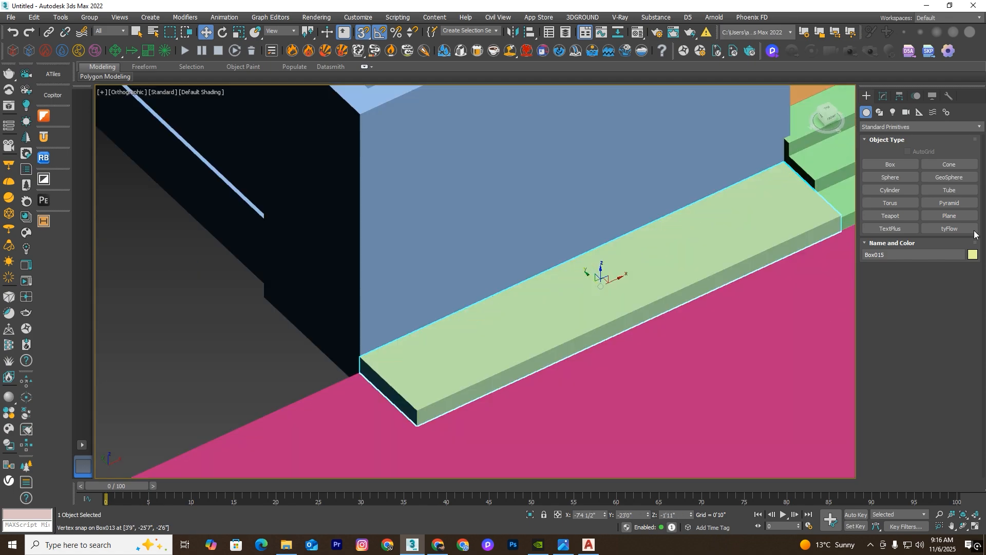
Step: Set the box's height to 1'6", after trying 1'0"
{"action": "left_click", "coordinate": [883, 96]}
{"action": "double_click", "coordinate": [936, 276]}
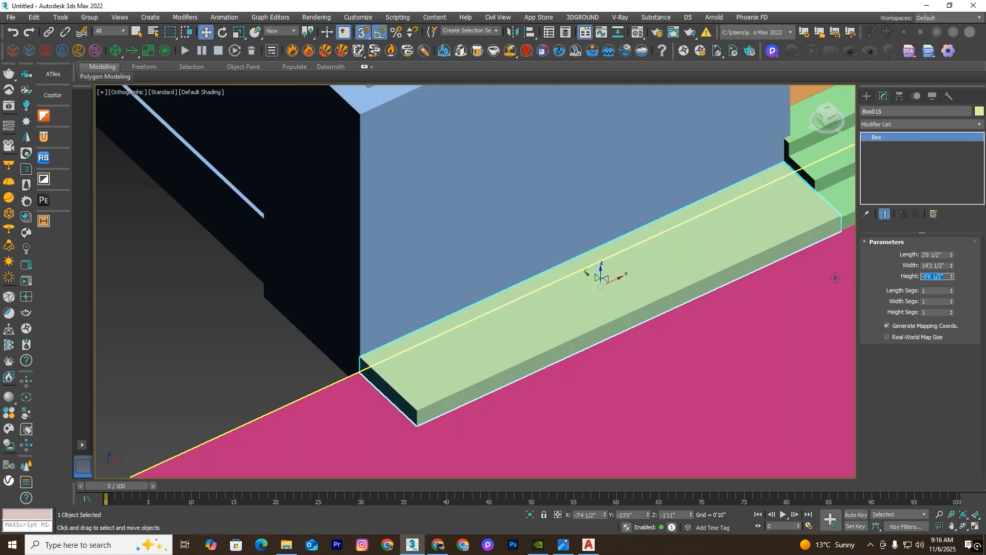
{"action": "type", "text": "1'"}
{"action": "key", "text": "Return"}
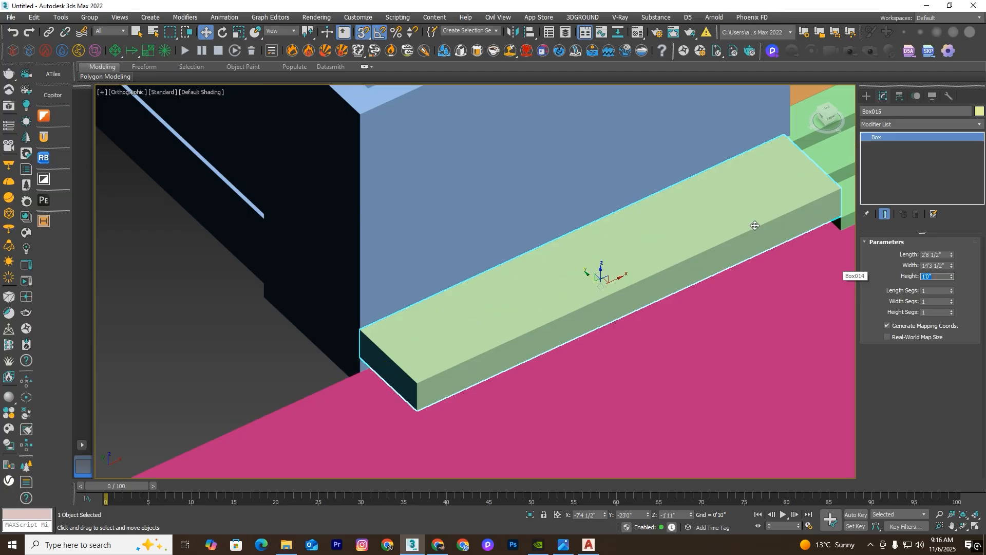
{"action": "type", "text": "1"}
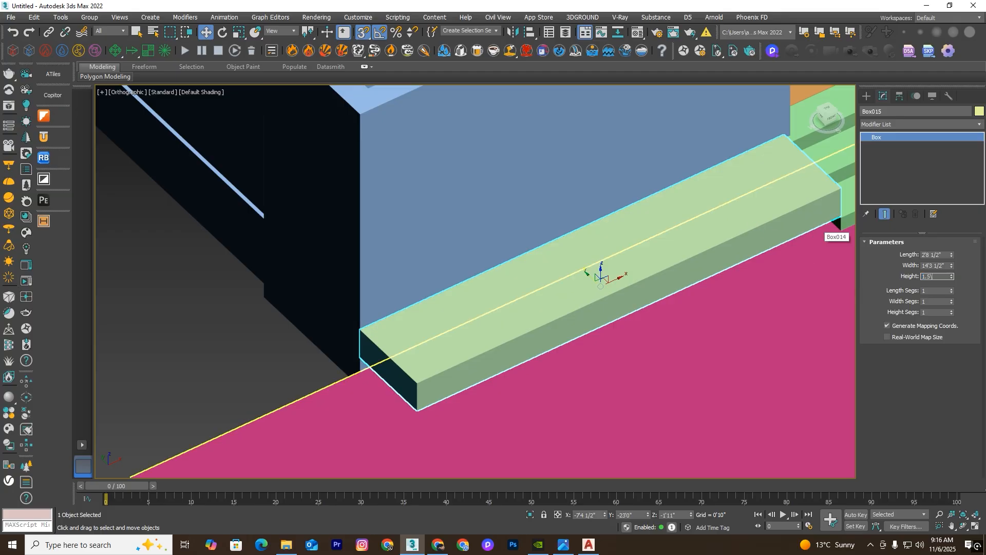
{"action": "type", "text": ".5"}
{"action": "key", "text": "Return"}
Step: Reposition the box vertically by snapping its lower corner down to the level of the front slab
{"action": "scroll", "coordinate": [662, 188], "scroll_direction": "down", "scroll_amount": 3}
{"action": "middle_click_drag", "start_coordinate": [624, 326], "coordinate": [625, 232], "text": "alt"}
{"action": "left_click_drag", "start_coordinate": [609, 228], "coordinate": [609, 204]}
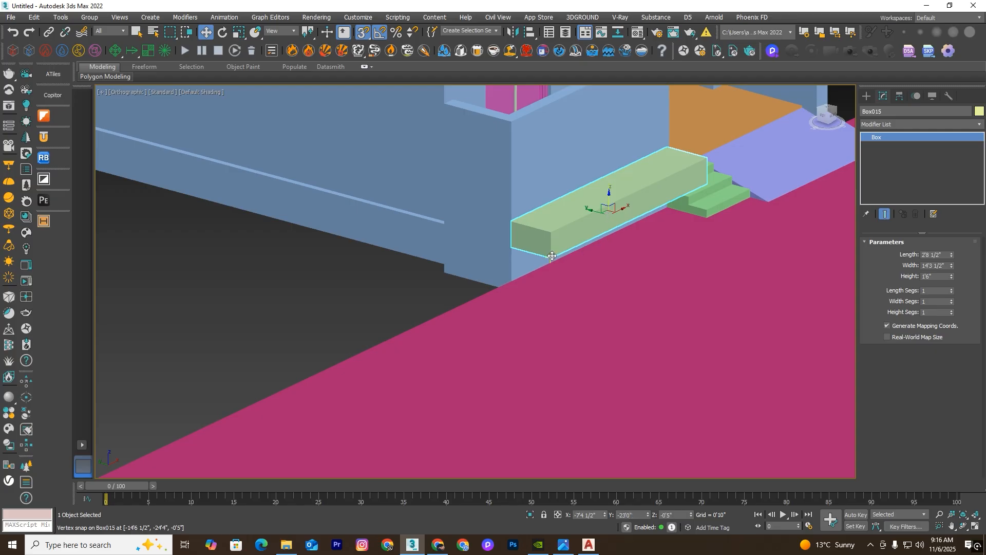
{"action": "left_click_drag", "start_coordinate": [552, 257], "coordinate": [705, 220]}
{"action": "middle_click_drag", "start_coordinate": [713, 271], "coordinate": [699, 285], "text": "alt"}
Step: Convert the box beside the steps to an Editable Poly and inset its top polygon by 4"
{"action": "right_click", "coordinate": [643, 243]}
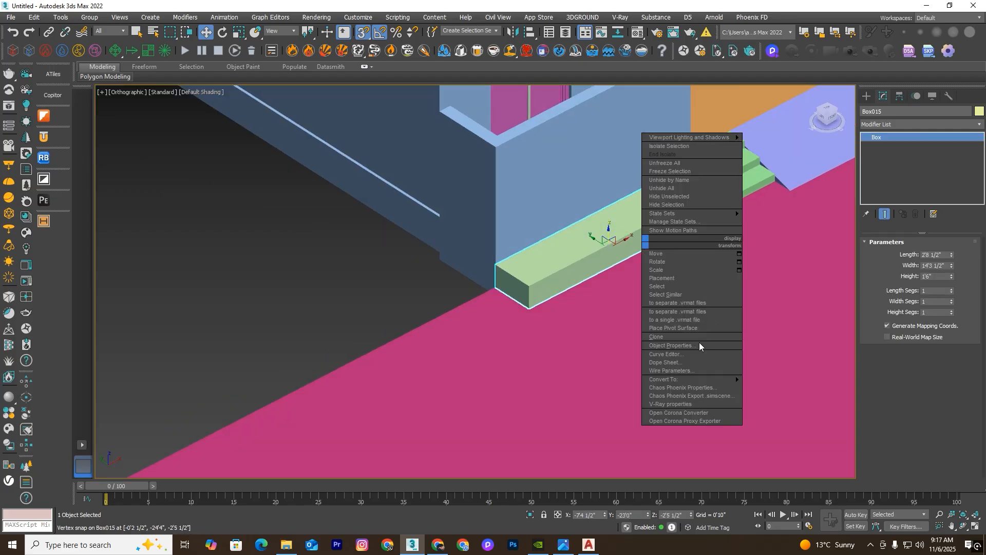
{"action": "mouse_move", "coordinate": [656, 380]}
{"action": "left_click", "coordinate": [779, 388]}
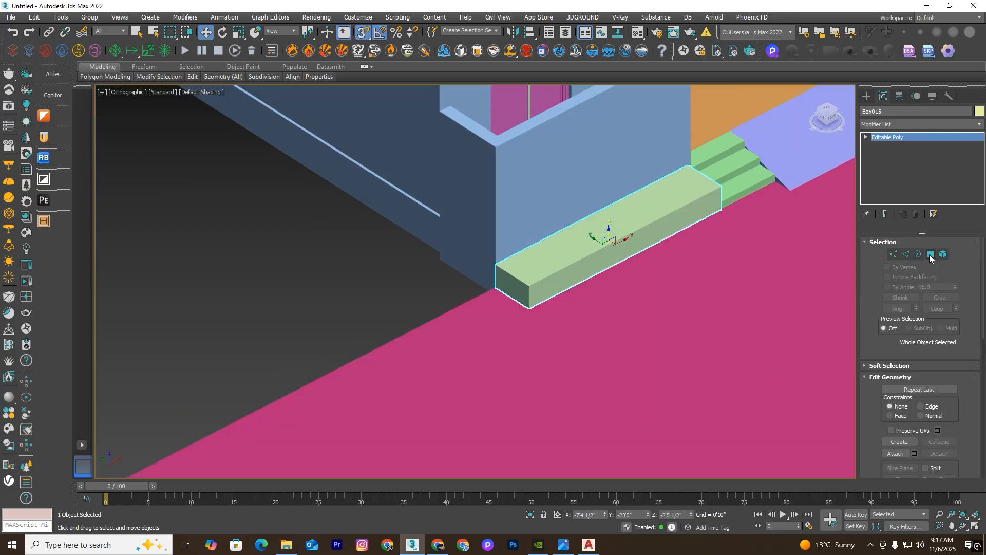
{"action": "left_click", "coordinate": [931, 255]}
{"action": "left_click", "coordinate": [608, 211]}
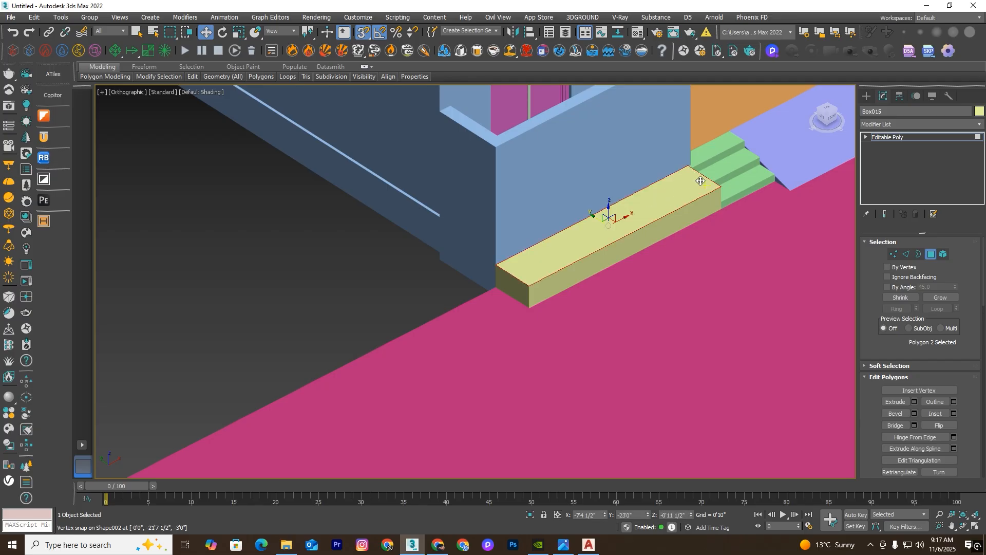
{"action": "middle_click_drag", "start_coordinate": [607, 211], "coordinate": [608, 213], "text": "alt"}
{"action": "left_click", "coordinate": [954, 414]}
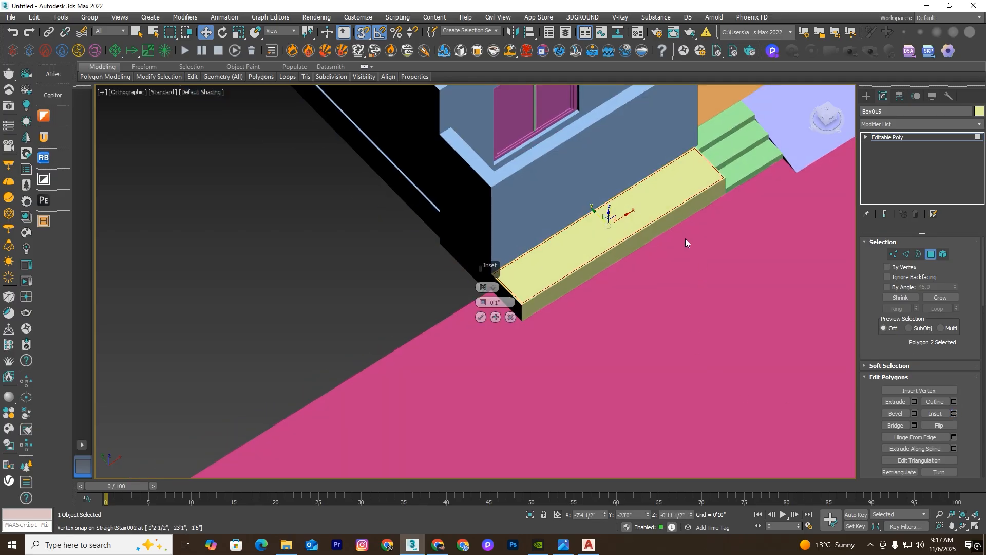
{"action": "type", "text": "4"}
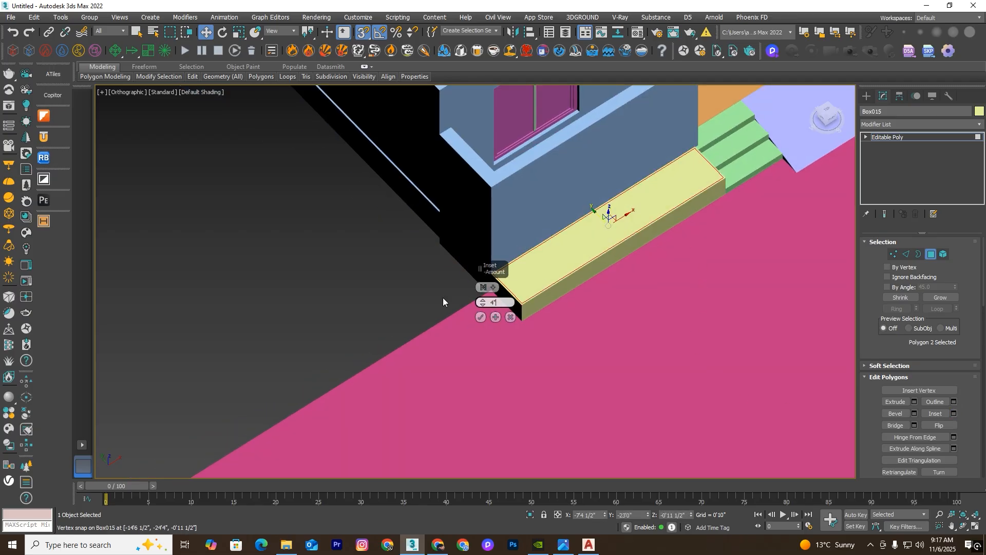
{"action": "key", "text": "Return"}
{"action": "left_click", "coordinate": [480, 317]}
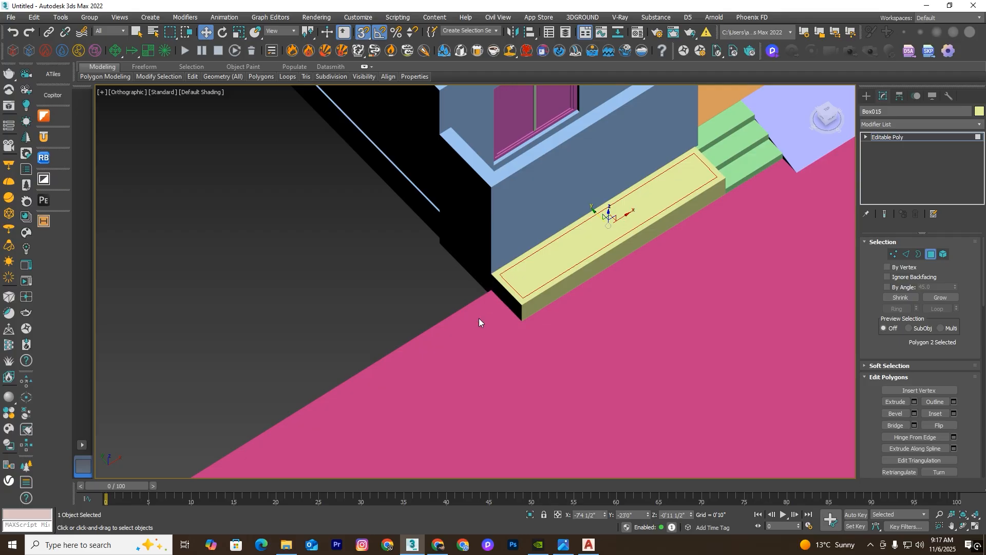
Step: Extrude the inset polygon by -0'3" to hollow out the planter, and finish polygon editing
{"action": "left_click", "coordinate": [916, 402]}
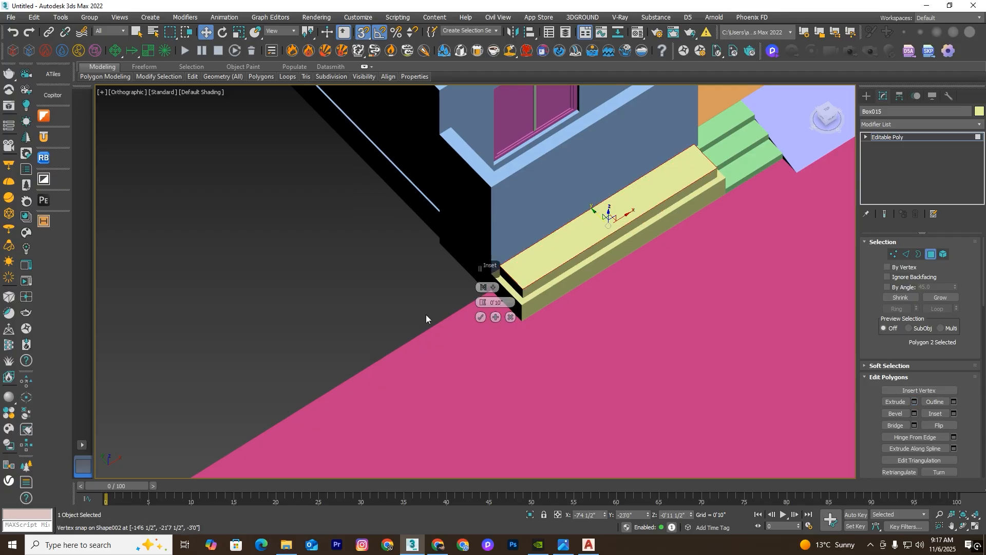
{"action": "left_click_drag", "start_coordinate": [481, 305], "coordinate": [497, 324]}
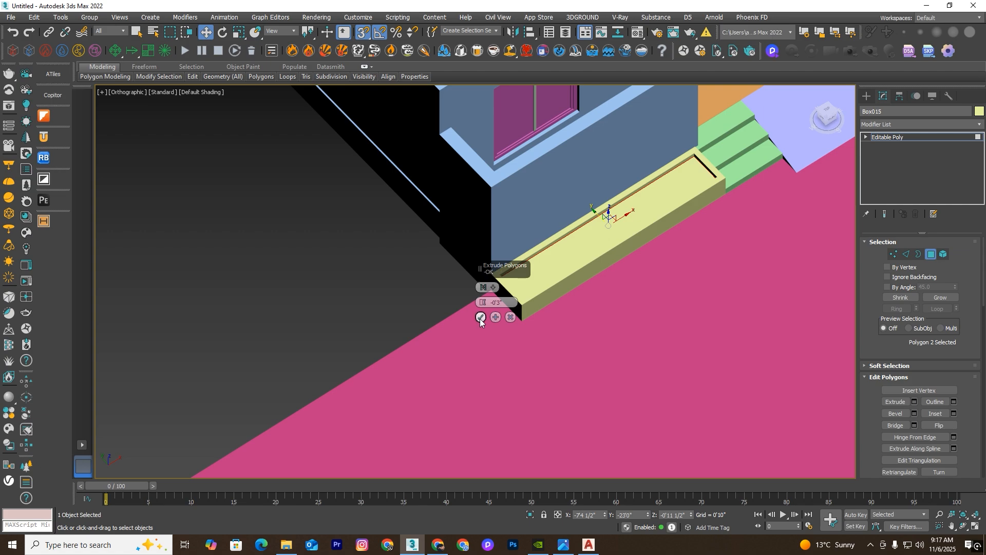
{"action": "left_click", "coordinate": [481, 319]}
{"action": "scroll", "coordinate": [665, 292], "scroll_direction": "down", "scroll_amount": 5}
{"action": "middle_click_drag", "start_coordinate": [665, 291], "coordinate": [599, 239], "text": "alt"}
{"action": "left_click", "coordinate": [932, 255]}
{"action": "left_click", "coordinate": [652, 162]}
Step: Isolate the porch's front beam together with the slab above it and show them in the top view
{"action": "scroll", "coordinate": [584, 180], "scroll_direction": "up", "scroll_amount": 5}
{"action": "scroll", "coordinate": [577, 264], "scroll_direction": "down", "scroll_amount": 5}
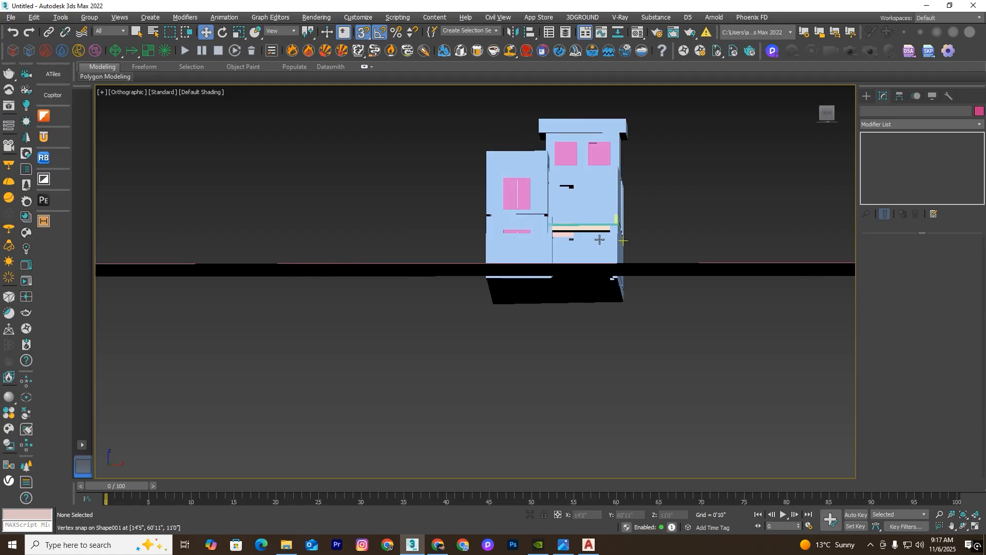
{"action": "scroll", "coordinate": [599, 240], "scroll_direction": "up", "scroll_amount": 4}
{"action": "left_click", "coordinate": [590, 226]}
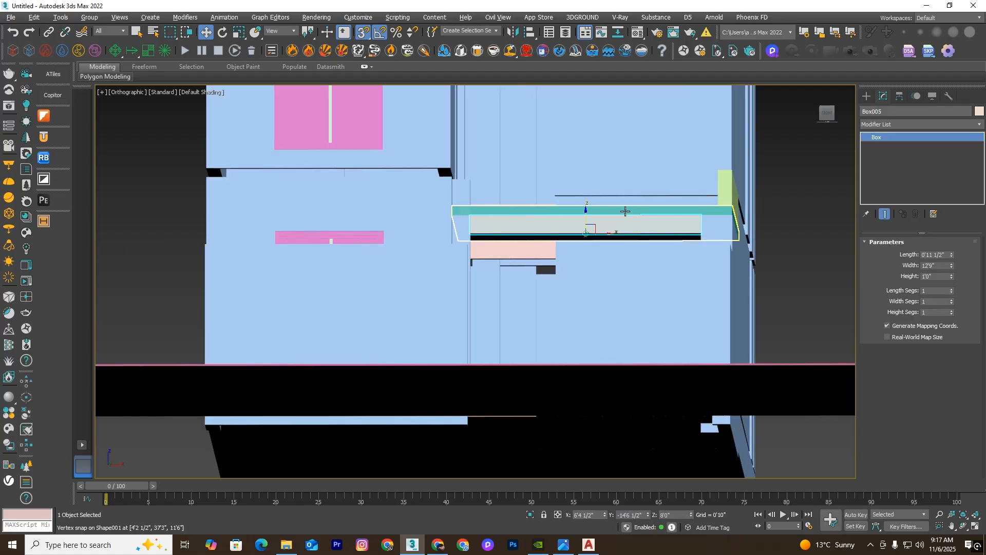
{"action": "left_click", "coordinate": [625, 211], "text": "ctrl"}
{"action": "left_click", "coordinate": [531, 514]}
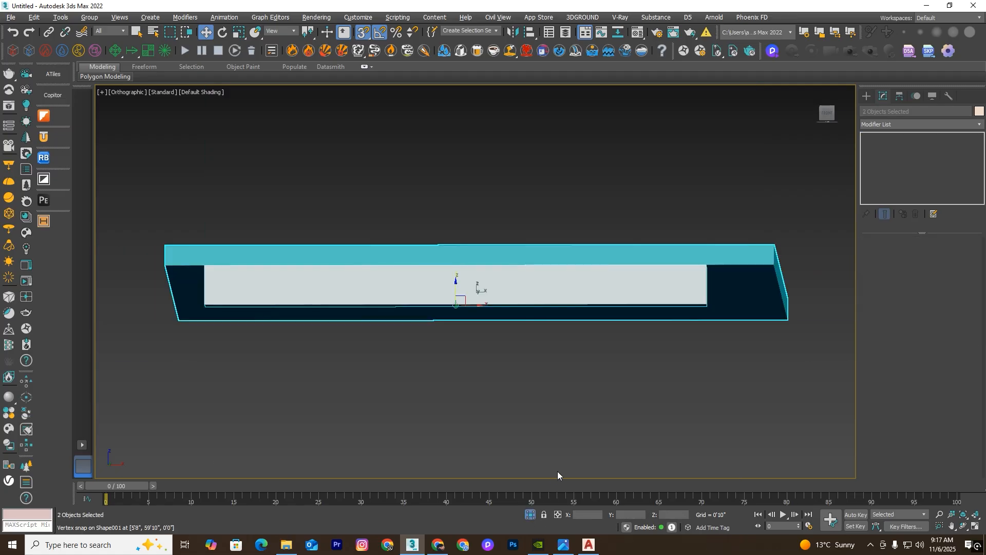
{"action": "key", "text": "t"}
{"action": "left_click", "coordinate": [648, 328]}
Step: Draw a Box about 18'11 1/2" long and 14'5 1/2" wide from the slab's far corner to the beam's inner corner
{"action": "scroll", "coordinate": [539, 440], "scroll_direction": "down", "scroll_amount": 1}
{"action": "middle_click_drag", "start_coordinate": [542, 441], "coordinate": [618, 364]}
{"action": "scroll", "coordinate": [587, 339], "scroll_direction": "up", "scroll_amount": 3}
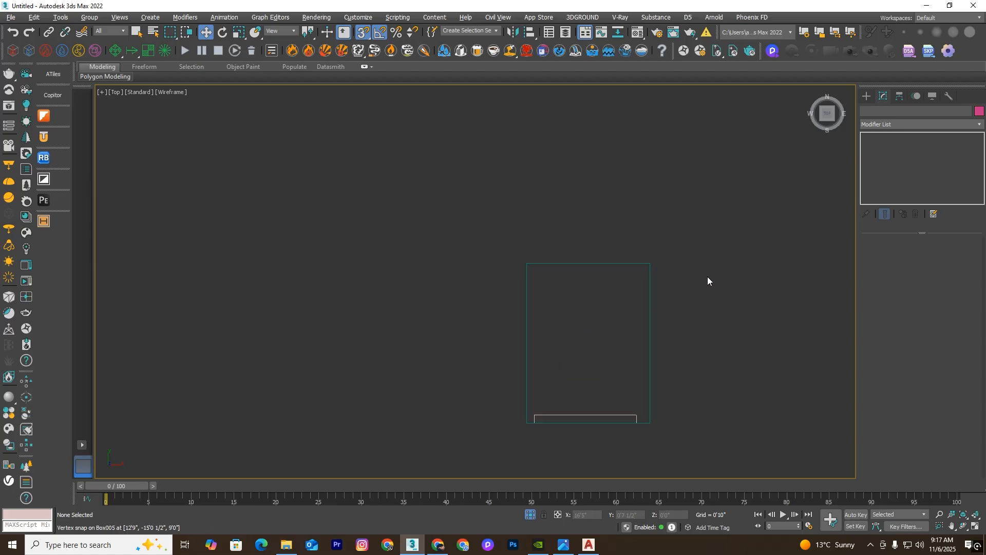
{"action": "left_click", "coordinate": [867, 96]}
{"action": "left_click", "coordinate": [891, 164]}
{"action": "left_click_drag", "start_coordinate": [651, 263], "coordinate": [536, 414]}
{"action": "key", "text": "w"}
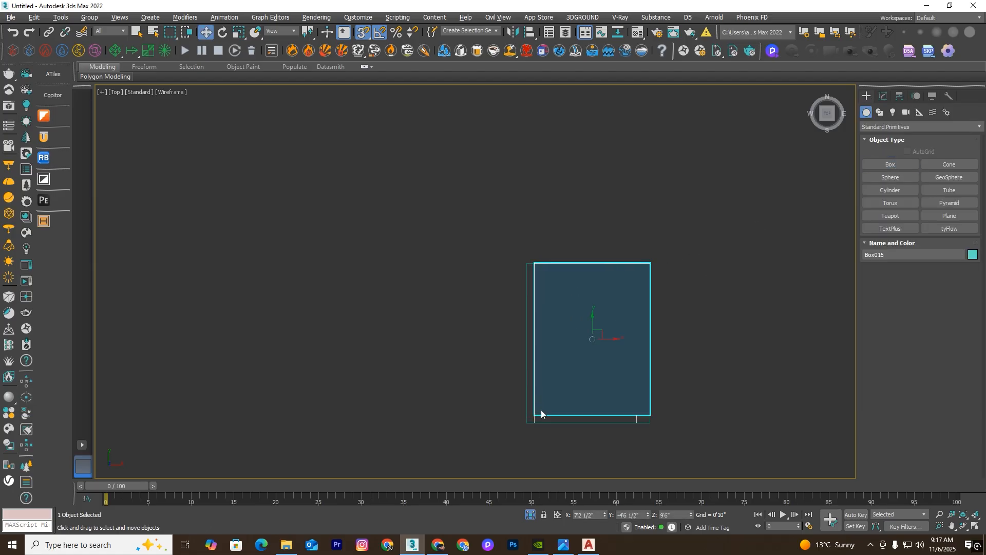
Step: Move the new box straight down, clear of the porch slab and beam, in the left view
{"action": "key", "text": "l"}
{"action": "scroll", "coordinate": [540, 349], "scroll_direction": "down", "scroll_amount": 2}
{"action": "scroll", "coordinate": [681, 198], "scroll_direction": "up", "scroll_amount": 2}
{"action": "scroll", "coordinate": [674, 187], "scroll_direction": "down", "scroll_amount": 1}
{"action": "scroll", "coordinate": [674, 187], "scroll_direction": "down", "scroll_amount": 1}
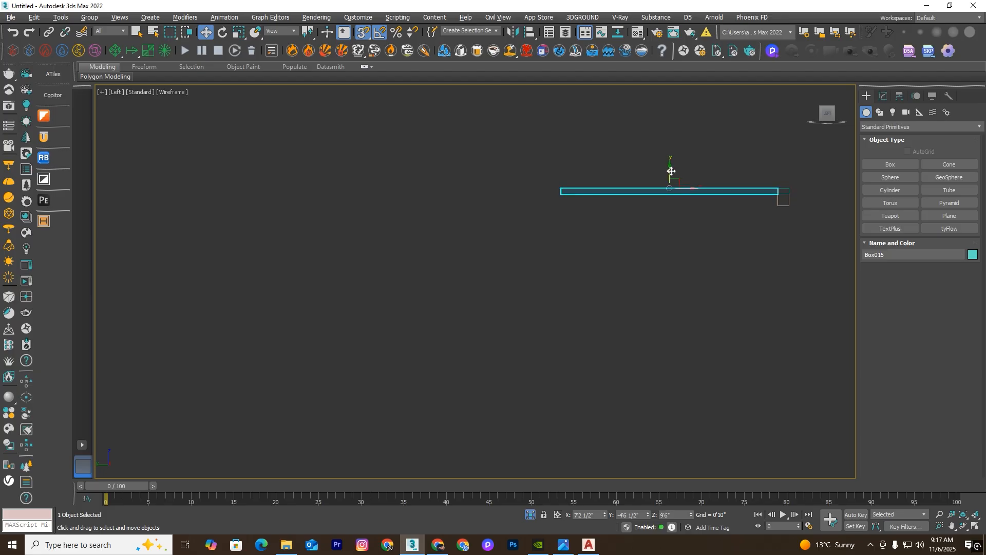
{"action": "left_click_drag", "start_coordinate": [671, 165], "coordinate": [761, 245]}
{"action": "scroll", "coordinate": [758, 240], "scroll_direction": "up", "scroll_amount": 2}
{"action": "left_click", "coordinate": [784, 226]}
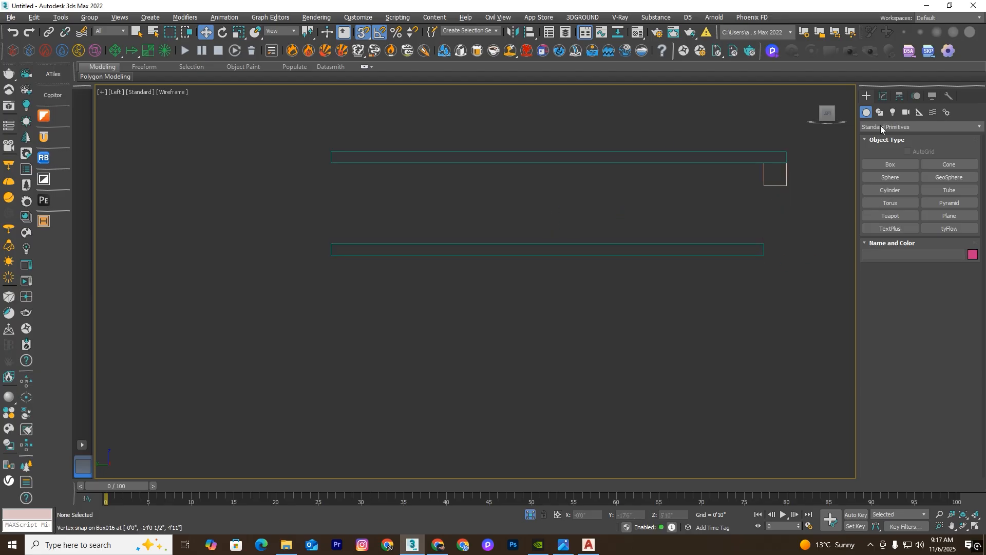
Step: Set the new box's height to 0'4" and snap its top up against the underside of the porch slab
{"action": "left_click", "coordinate": [752, 244]}
{"action": "left_click", "coordinate": [881, 97]}
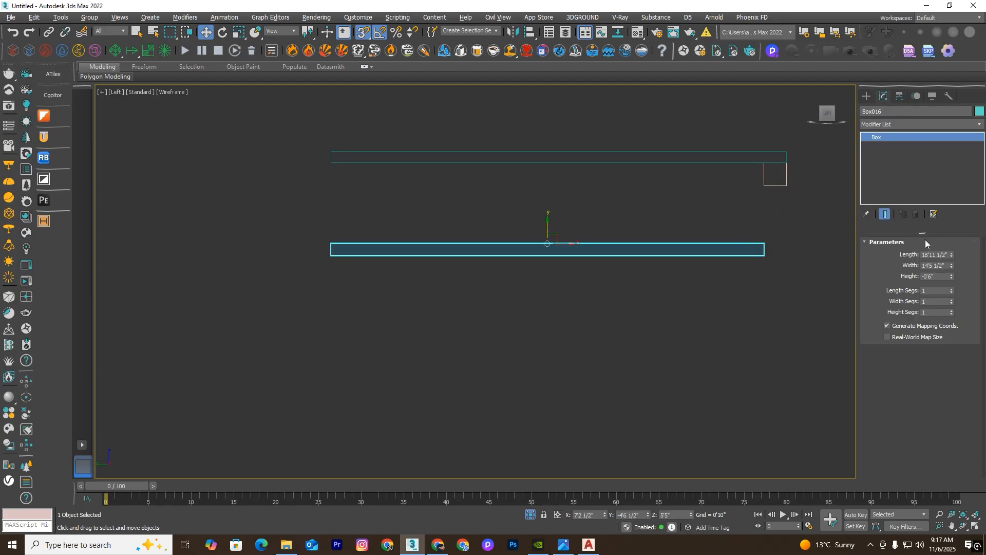
{"action": "type", "text": "4"}
{"action": "key", "text": "Return"}
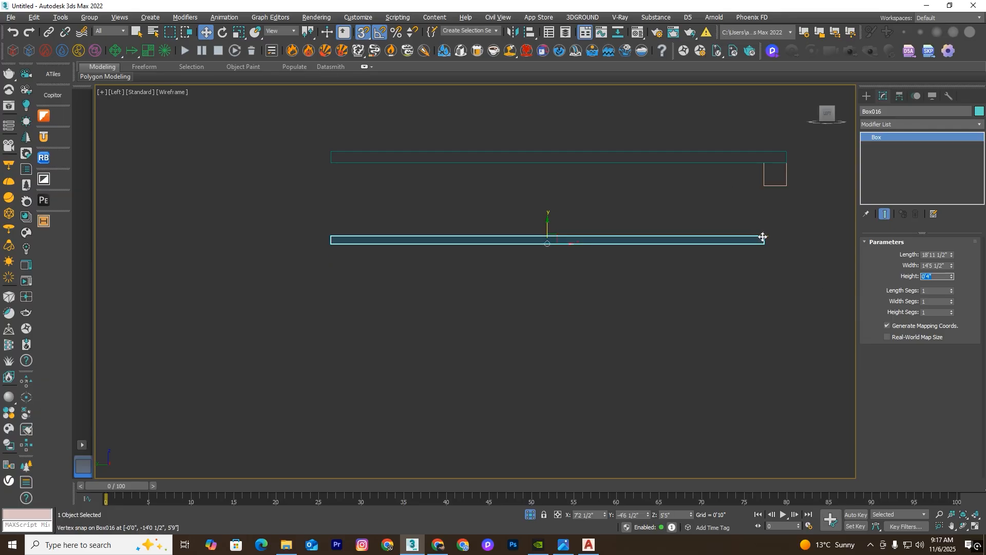
{"action": "left_click_drag", "start_coordinate": [762, 237], "coordinate": [764, 162]}
{"action": "key", "text": "t"}
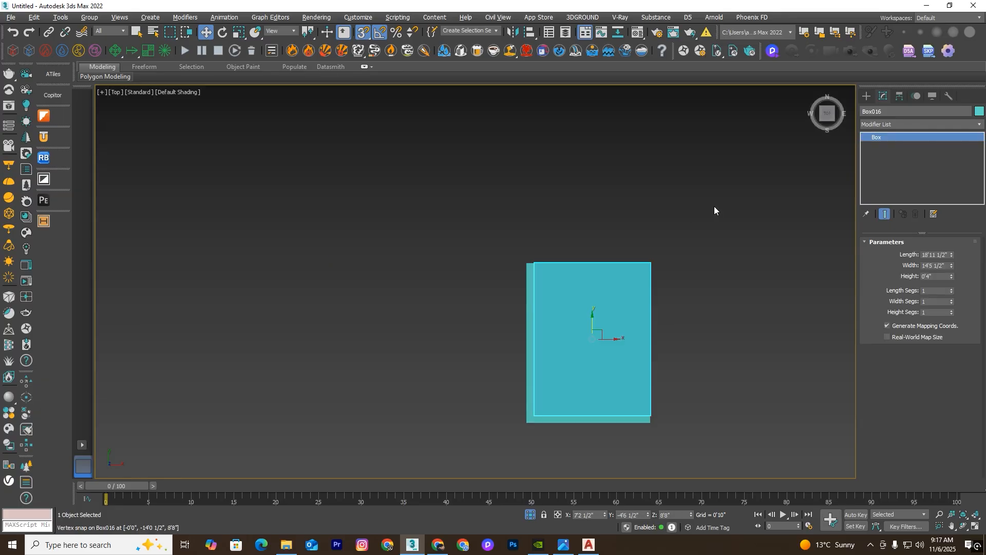
Step: Convert the 4" thick box under the porch slab to an Editable Poly
{"action": "right_click", "coordinate": [714, 206]}
{"action": "mouse_move", "coordinate": [722, 345]}
{"action": "left_click", "coordinate": [822, 348]}
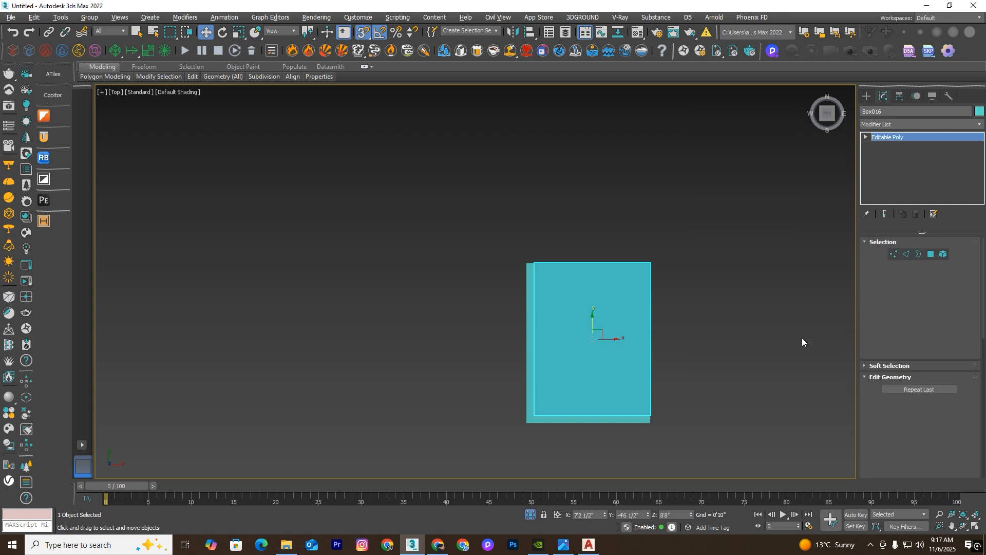
Step: Move the ceiling panel's vertices on the porch slab's far side outward to line up with the slab's outer edge
{"action": "key", "text": "F3"}
{"action": "left_click", "coordinate": [894, 253]}
{"action": "left_click_drag", "start_coordinate": [611, 509], "coordinate": [612, 506]}
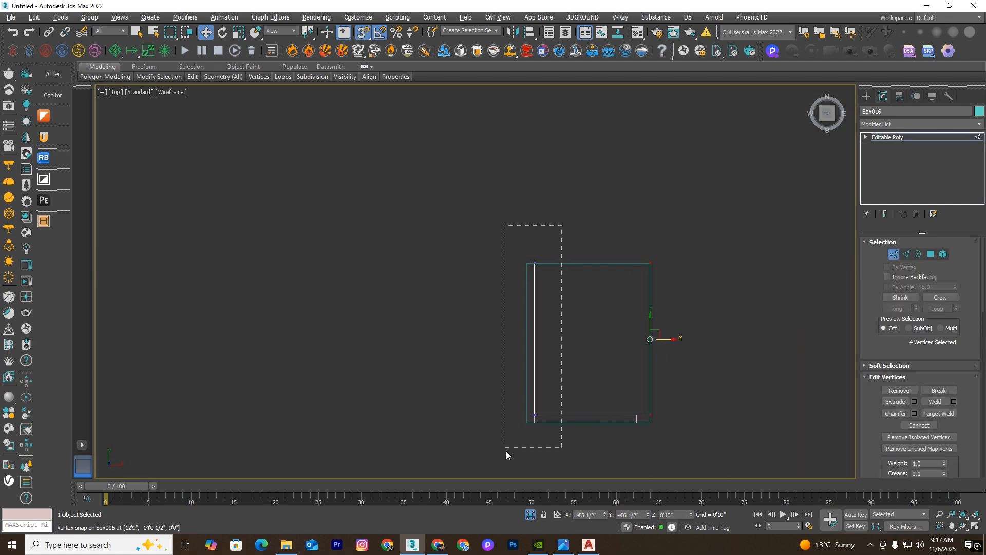
{"action": "left_click_drag", "start_coordinate": [506, 451], "coordinate": [508, 449]}
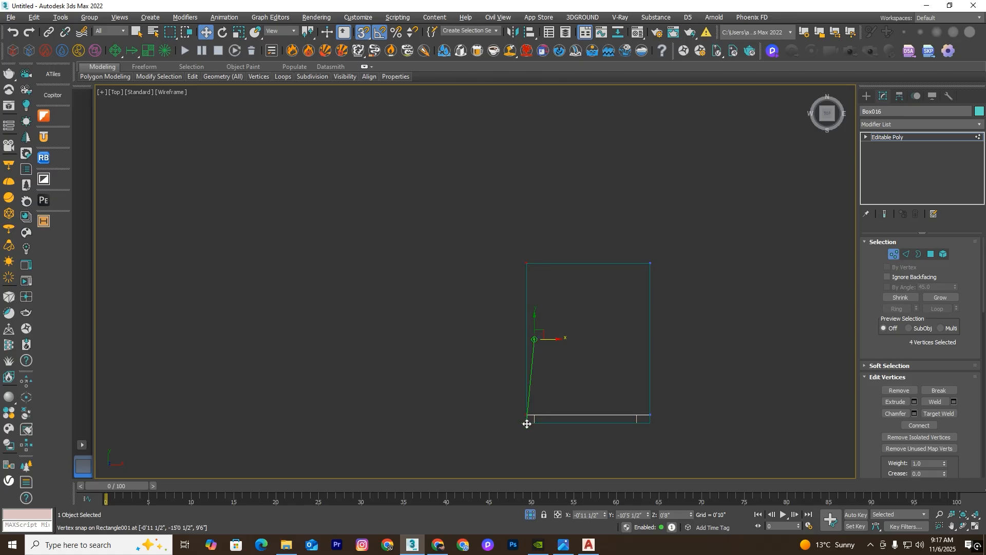
{"action": "key", "text": "F3"}
{"action": "mouse_move", "coordinate": [627, 333]}
{"action": "middle_mouse_down", "text": "alt"}
{"action": "mouse_move", "coordinate": [674, 345]}
{"action": "mouse_move", "coordinate": [691, 216]}
{"action": "middle_mouse_up", "text": "alt"}
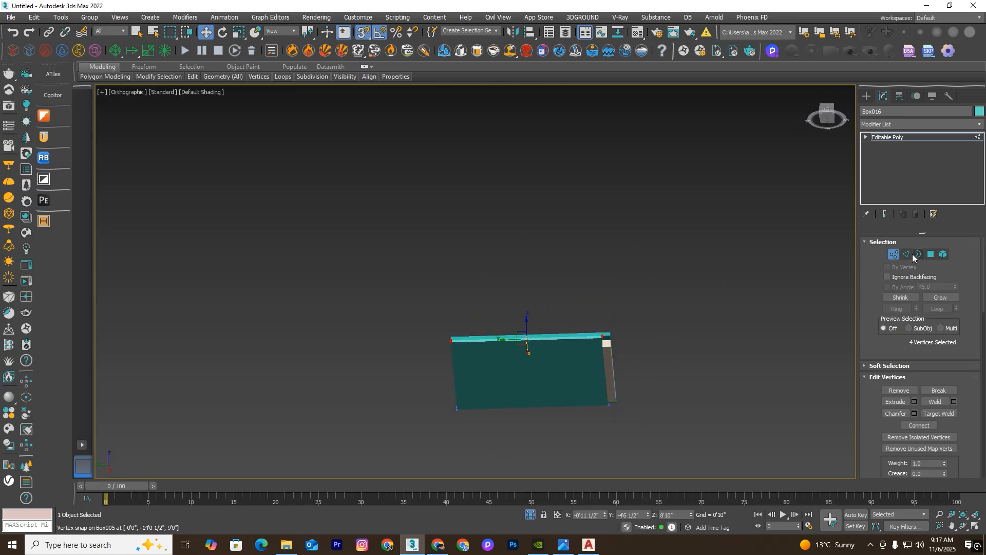
{"action": "left_click", "coordinate": [893, 255]}
Step: Select the panel's four long side edges and connect them with 4 evenly spaced segments
{"action": "key", "text": "t"}
{"action": "key", "text": "F3"}
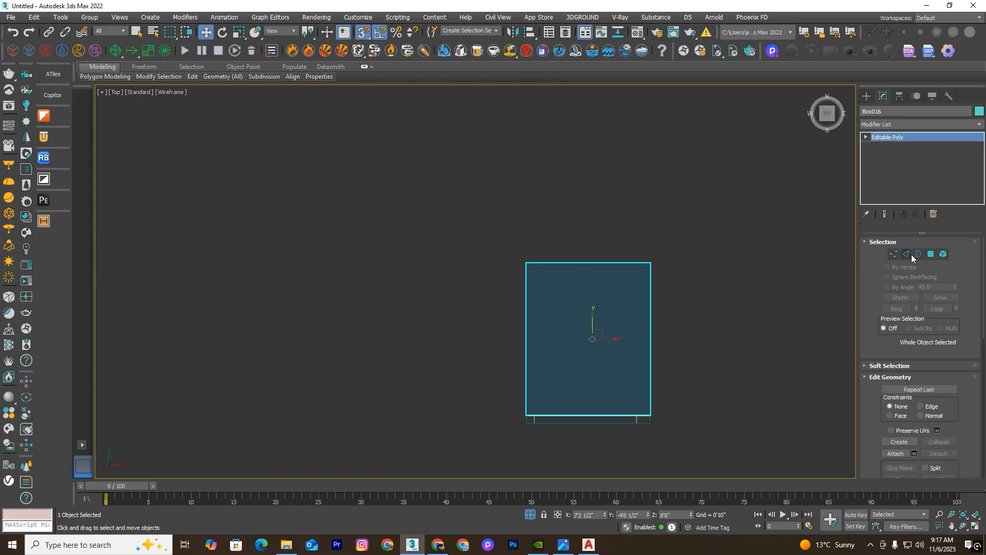
{"action": "key", "text": "2"}
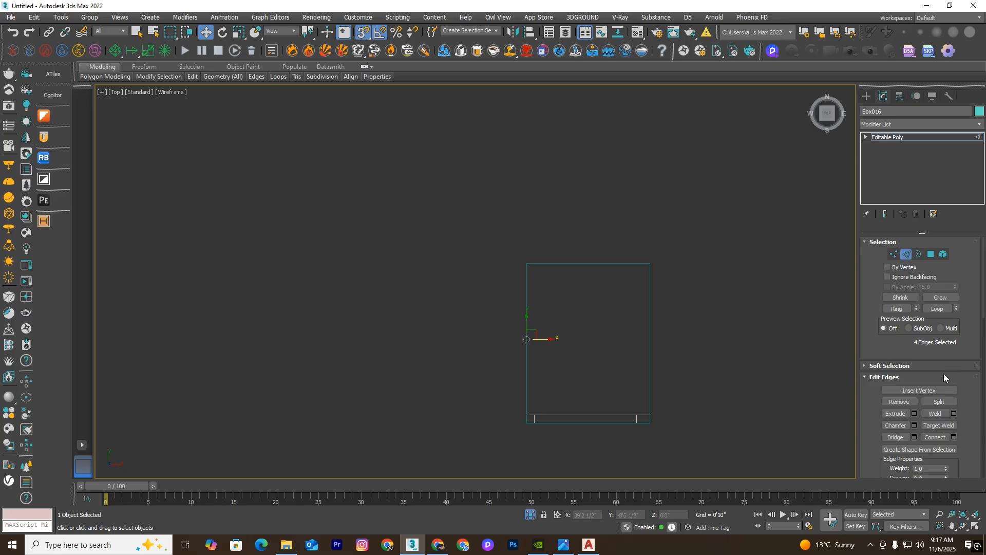
{"action": "left_click", "coordinate": [935, 437]}
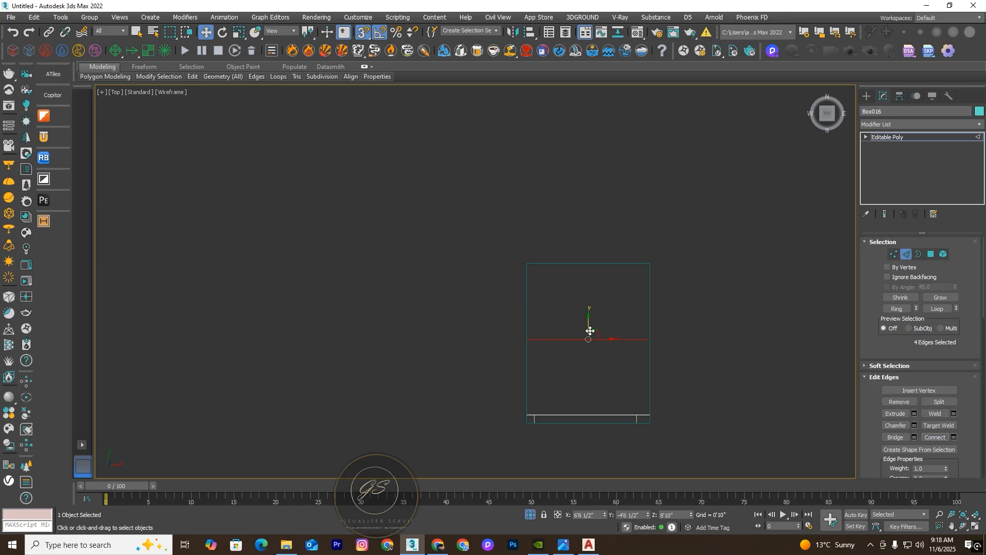
{"action": "key", "text": "ctrl+z"}
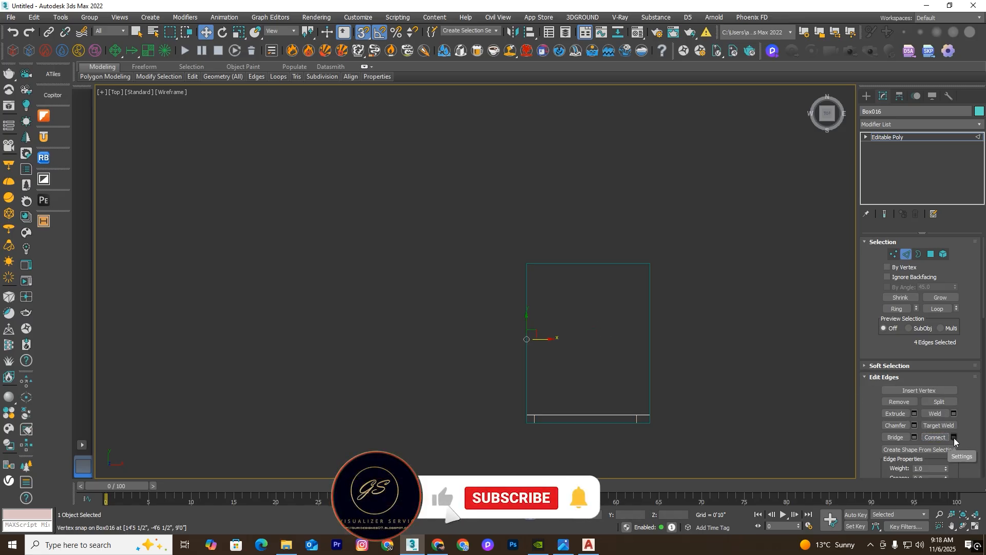
{"action": "left_click", "coordinate": [953, 438]}
{"action": "left_click", "coordinate": [481, 286]}
{"action": "left_click", "coordinate": [481, 286]}
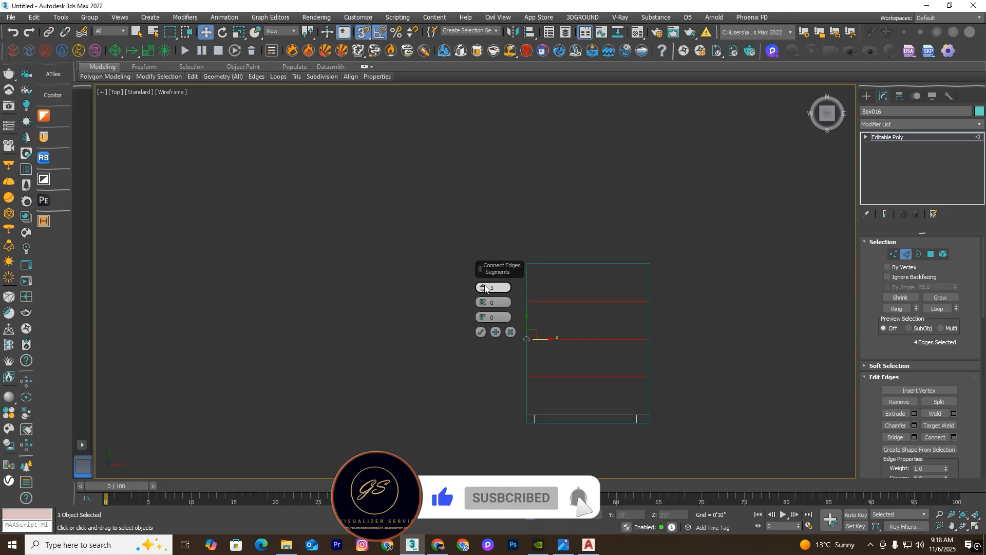
{"action": "left_click", "coordinate": [481, 332]}
Step: Chamfer the four new edge loops around the panel using the Tri type with an amount of 0'2 1/2"
{"action": "mouse_move", "coordinate": [617, 370]}
{"action": "middle_mouse_down", "text": "alt"}
{"action": "mouse_move", "coordinate": [697, 224]}
{"action": "mouse_move", "coordinate": [635, 349]}
{"action": "middle_mouse_up", "text": "alt"}
{"action": "scroll", "coordinate": [634, 355], "scroll_direction": "up", "scroll_amount": 5}
{"action": "key", "text": "F3"}
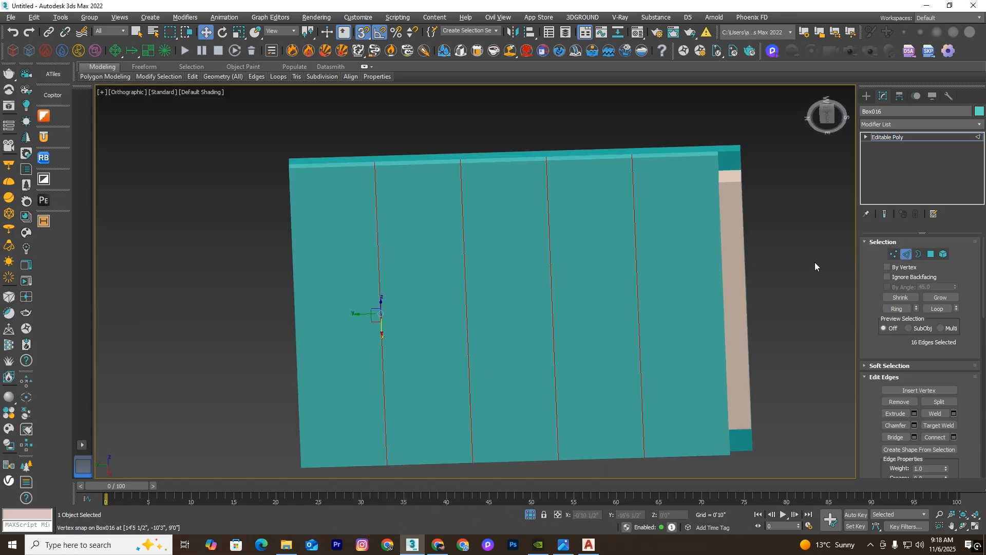
{"action": "left_click", "coordinate": [914, 426]}
{"action": "left_click_drag", "start_coordinate": [483, 303], "coordinate": [483, 293]}
{"action": "key", "text": "F4"}
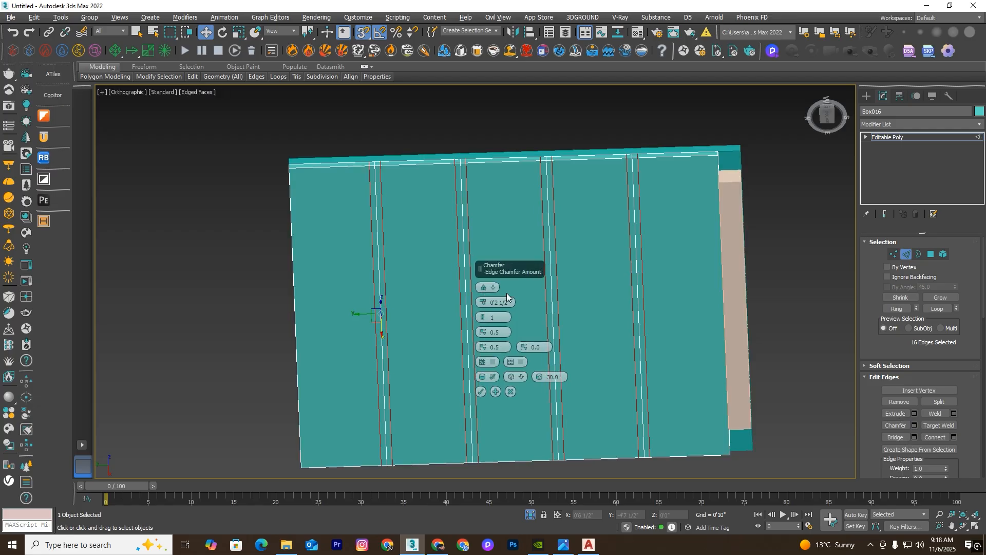
{"action": "scroll", "coordinate": [548, 158], "scroll_direction": "up", "scroll_amount": 2}
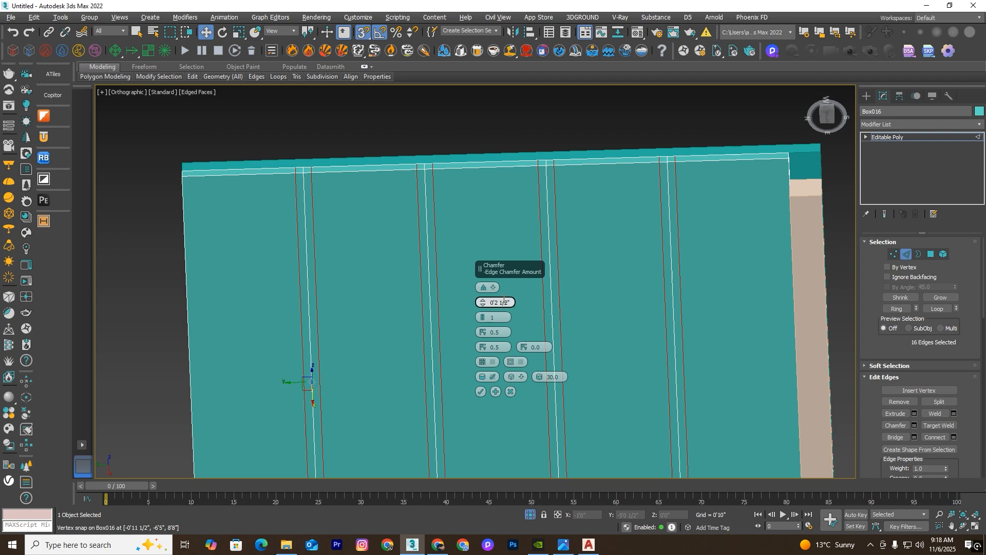
{"action": "left_click", "coordinate": [494, 288]}
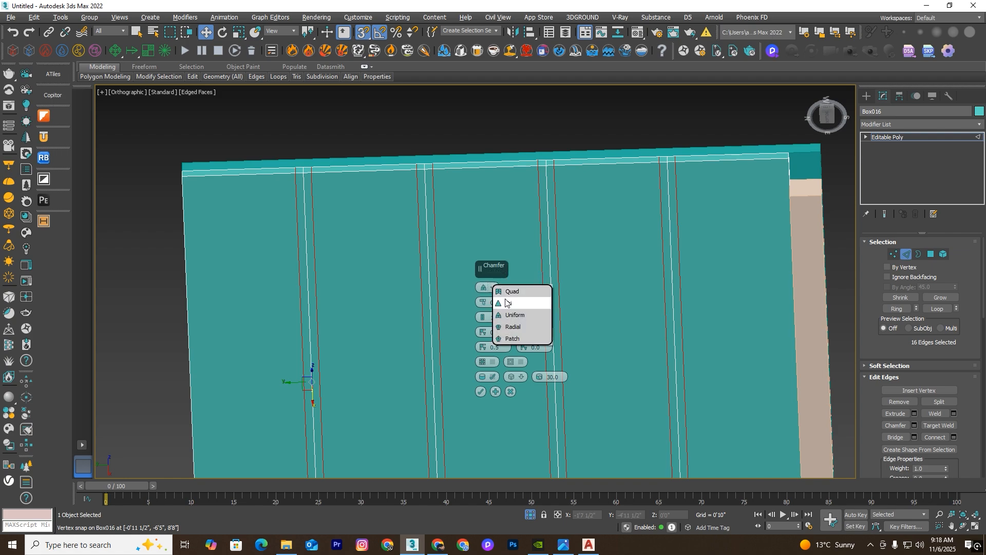
{"action": "left_click", "coordinate": [508, 303]}
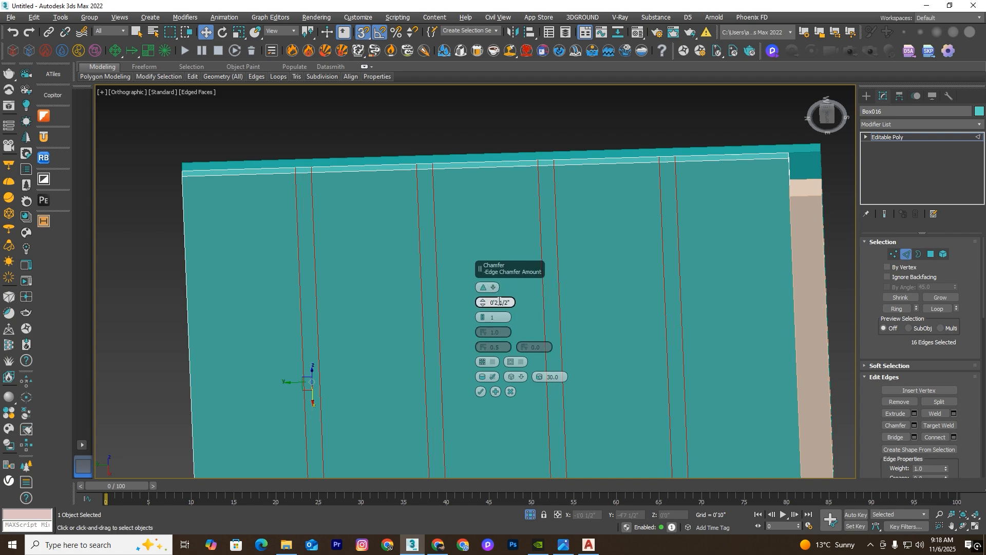
{"action": "left_click_drag", "start_coordinate": [512, 302], "coordinate": [452, 297]}
{"action": "type", "text": "0'3\""}
{"action": "left_click", "coordinate": [481, 391]}
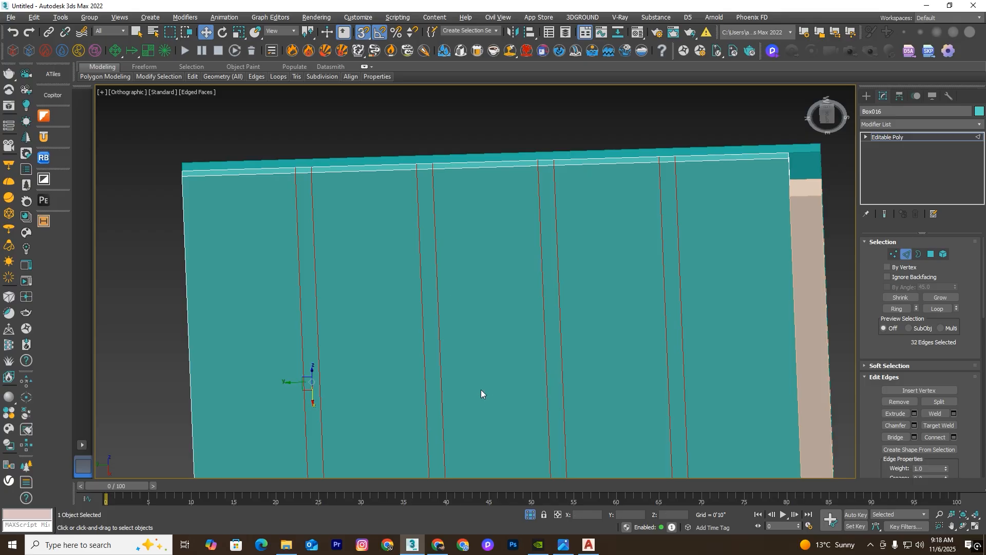
Step: Extrude the five wide polygons on the panel's underside by 2", leaving the narrow strips between them as grooves
{"action": "scroll", "coordinate": [734, 226], "scroll_direction": "down", "scroll_amount": 2}
{"action": "left_click", "coordinate": [930, 255]}
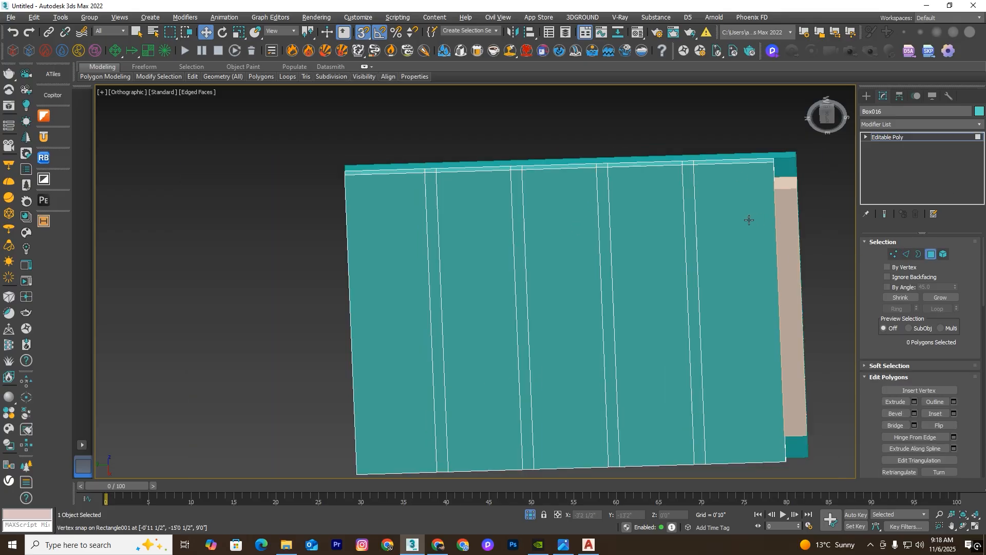
{"action": "left_click", "coordinate": [746, 220]}
{"action": "left_click", "coordinate": [638, 227], "text": "ctrl"}
{"action": "left_click", "coordinate": [570, 232], "text": "ctrl"}
{"action": "left_click", "coordinate": [477, 230], "text": "ctrl"}
{"action": "left_click", "coordinate": [392, 247], "text": "ctrl"}
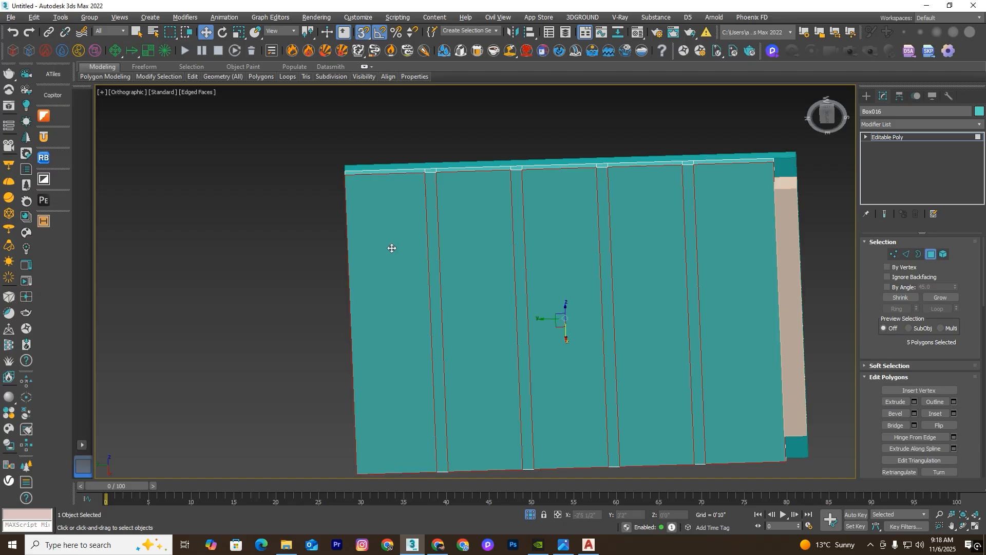
{"action": "left_click", "coordinate": [914, 402]}
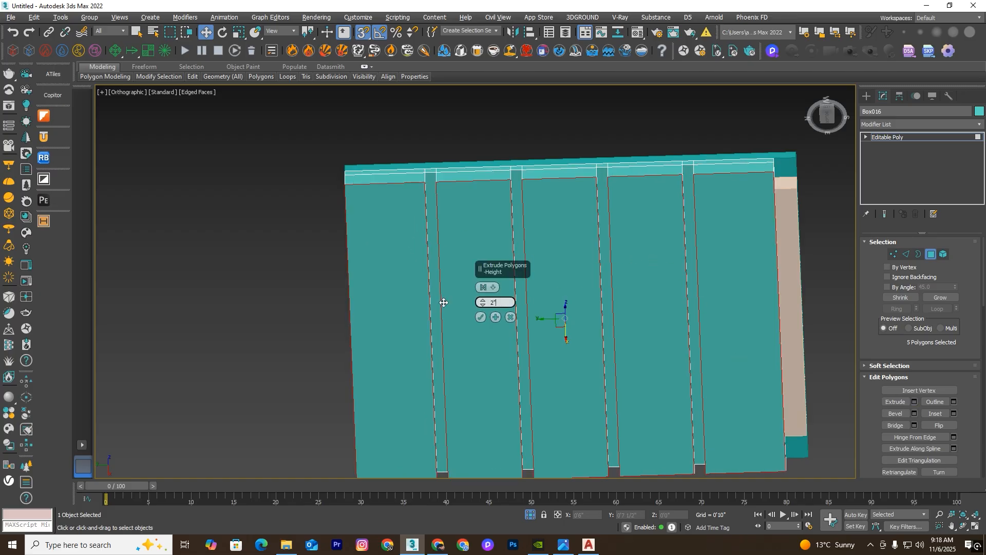
{"action": "type", "text": "2"}
{"action": "key", "text": "Return"}
{"action": "left_click", "coordinate": [481, 317]}
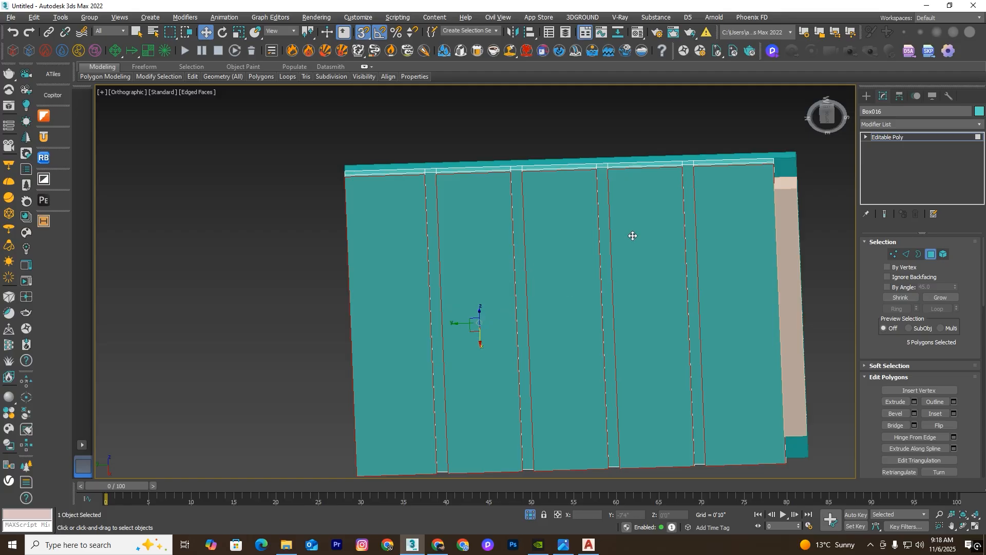
Step: Switch to the reference image 1.png in the photo viewer and examine the porch ceiling close up
{"action": "middle_click_drag", "start_coordinate": [632, 236], "coordinate": [580, 255], "text": "alt"}
{"action": "left_click", "coordinate": [564, 545]}
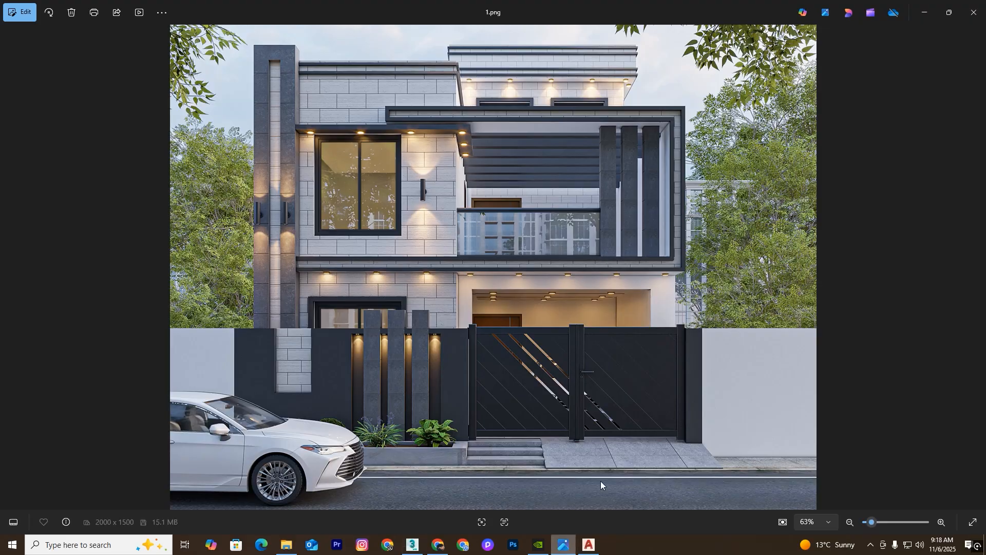
{"action": "scroll", "coordinate": [523, 300], "scroll_direction": "up", "scroll_amount": 5}
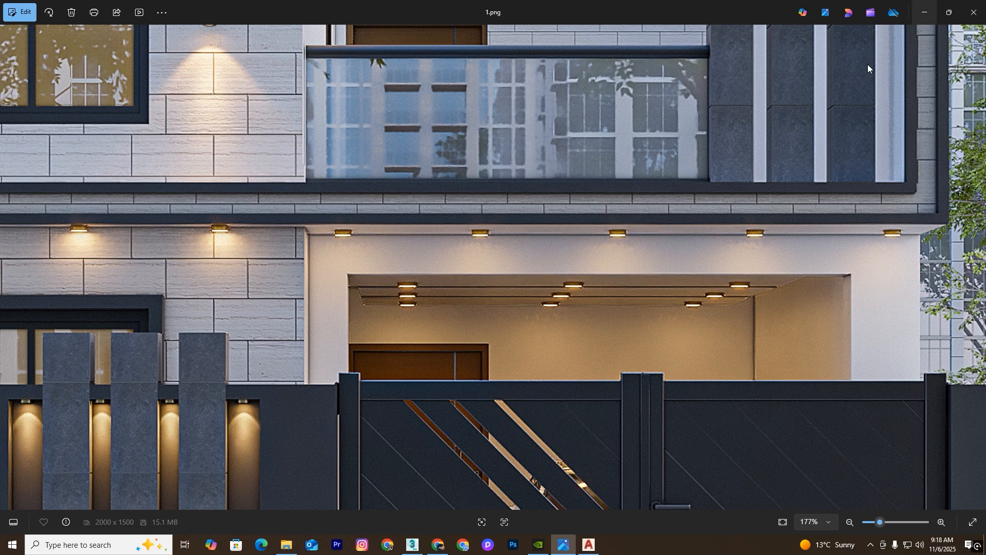
{"action": "left_click", "coordinate": [924, 13]}
Step: Finish polygon editing of the ceiling panel, deselect it, and end isolation to show the whole house
{"action": "scroll", "coordinate": [524, 225], "scroll_direction": "down", "scroll_amount": 3}
{"action": "middle_click_drag", "start_coordinate": [525, 225], "coordinate": [643, 258], "text": "alt"}
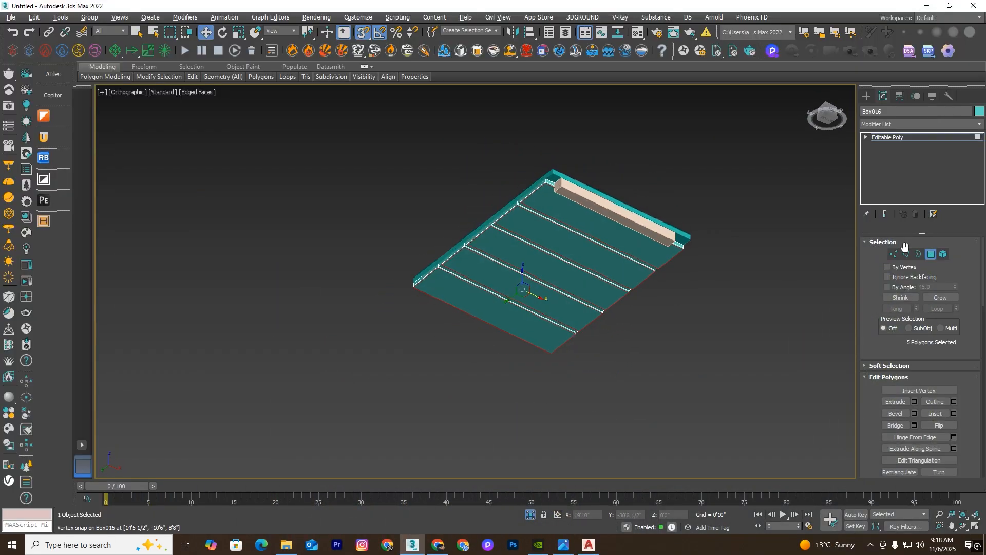
{"action": "left_click", "coordinate": [931, 254]}
{"action": "left_click", "coordinate": [604, 460]}
{"action": "left_click", "coordinate": [532, 515]}
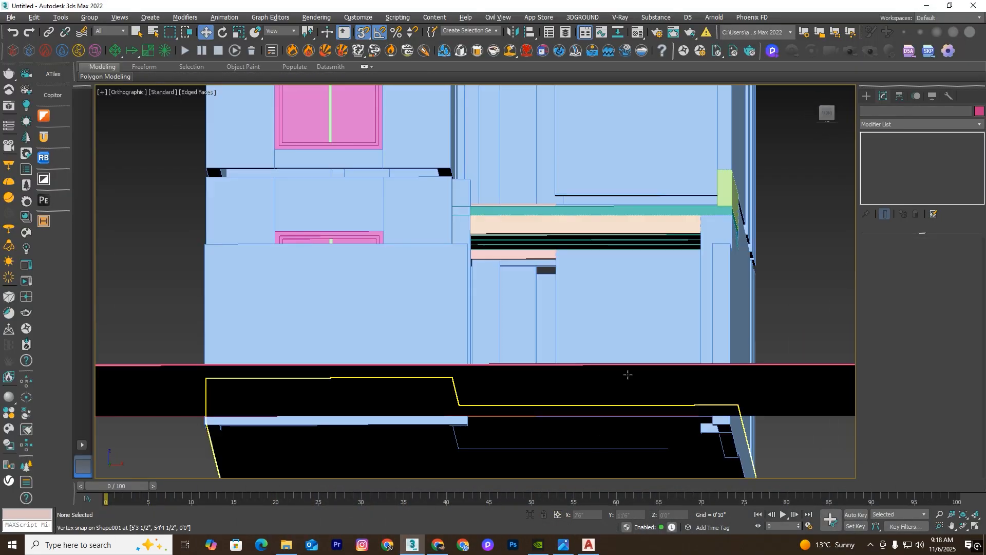
Step: View the whole house from an angle and switch to the reference image for comparison
{"action": "scroll", "coordinate": [580, 213], "scroll_direction": "down", "scroll_amount": 7}
{"action": "middle_click_drag", "start_coordinate": [577, 216], "coordinate": [616, 290], "text": "alt"}
{"action": "left_click", "coordinate": [563, 544]}
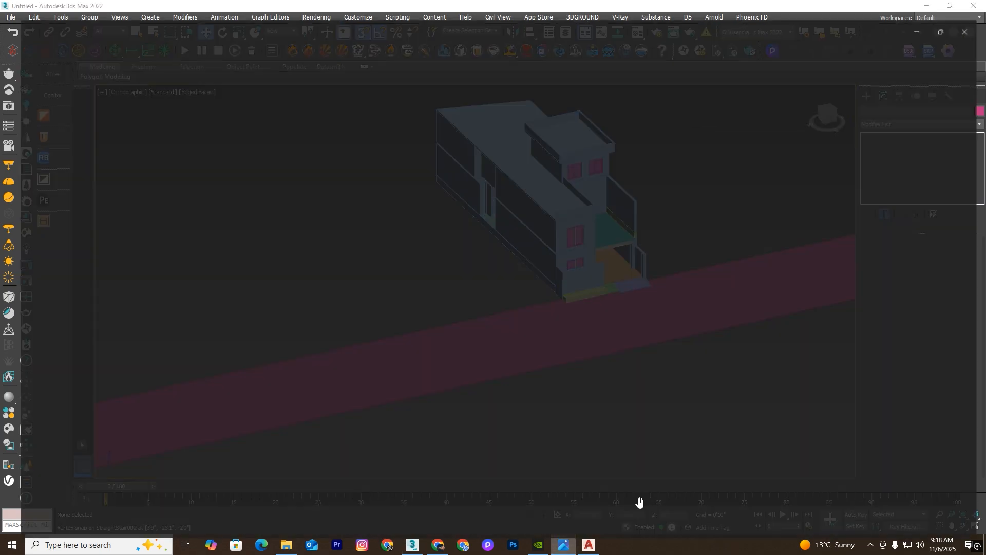